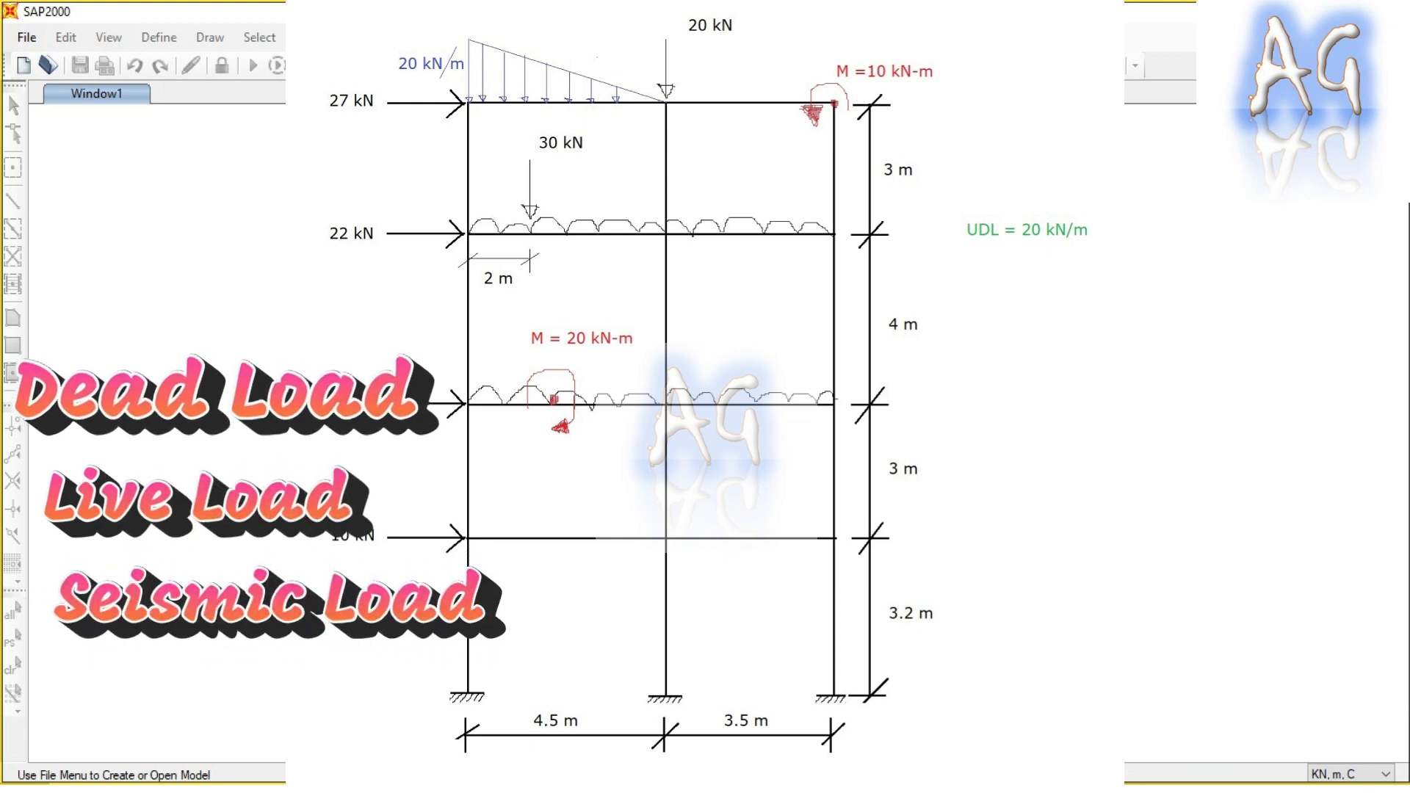
pyautogui.moveTo(866, 241)
pyautogui.mouseDown()
pyautogui.moveTo(747, 227)
pyautogui.moveTo(446, 283)
pyautogui.moveTo(498, 427)
pyautogui.moveTo(772, 446)
pyautogui.moveTo(918, 335)
pyautogui.moveTo(856, 238)
pyautogui.mouseUp()
pyautogui.moveTo(641, 76)
pyautogui.mouseDown()
pyautogui.moveTo(471, 102)
pyautogui.moveTo(533, 200)
pyautogui.moveTo(677, 168)
pyautogui.moveTo(641, 76)
pyautogui.mouseUp()
pyautogui.moveTo(607, 171)
pyautogui.mouseDown()
pyautogui.moveTo(513, 260)
pyautogui.moveTo(611, 278)
pyautogui.moveTo(591, 171)
pyautogui.mouseUp()
pyautogui.moveTo(837, 112)
pyautogui.mouseDown()
pyautogui.moveTo(777, 182)
pyautogui.moveTo(850, 154)
pyautogui.moveTo(837, 112)
pyautogui.mouseUp()
pyautogui.moveTo(613, 354)
pyautogui.mouseDown()
pyautogui.moveTo(549, 357)
pyautogui.moveTo(602, 459)
pyautogui.moveTo(631, 379)
pyautogui.mouseUp()
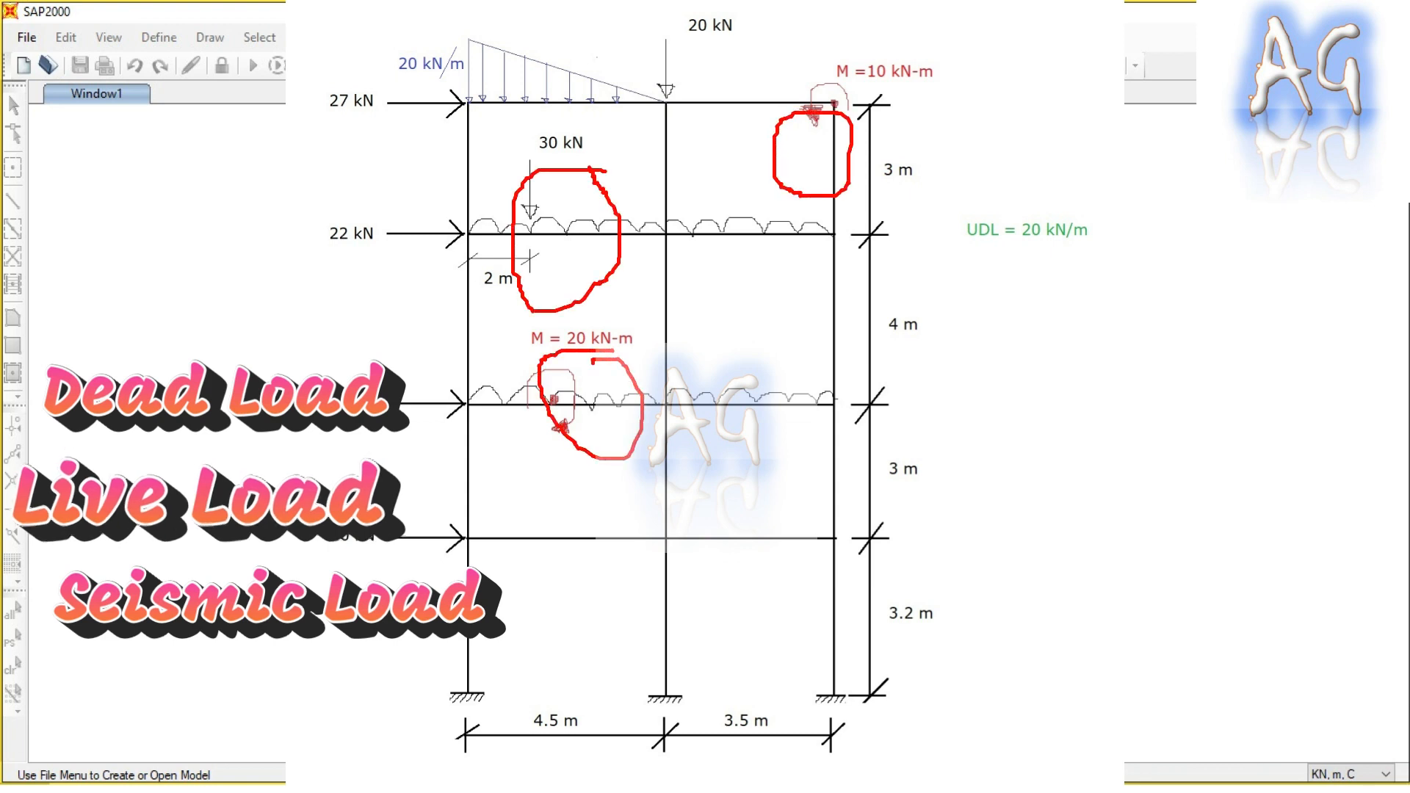
pyautogui.moveTo(467, 103)
pyautogui.mouseDown()
pyautogui.moveTo(375, 220)
pyautogui.moveTo(367, 446)
pyautogui.moveTo(426, 760)
pyautogui.moveTo(582, 687)
pyautogui.moveTo(584, 374)
pyautogui.moveTo(528, 170)
pyautogui.mouseUp()
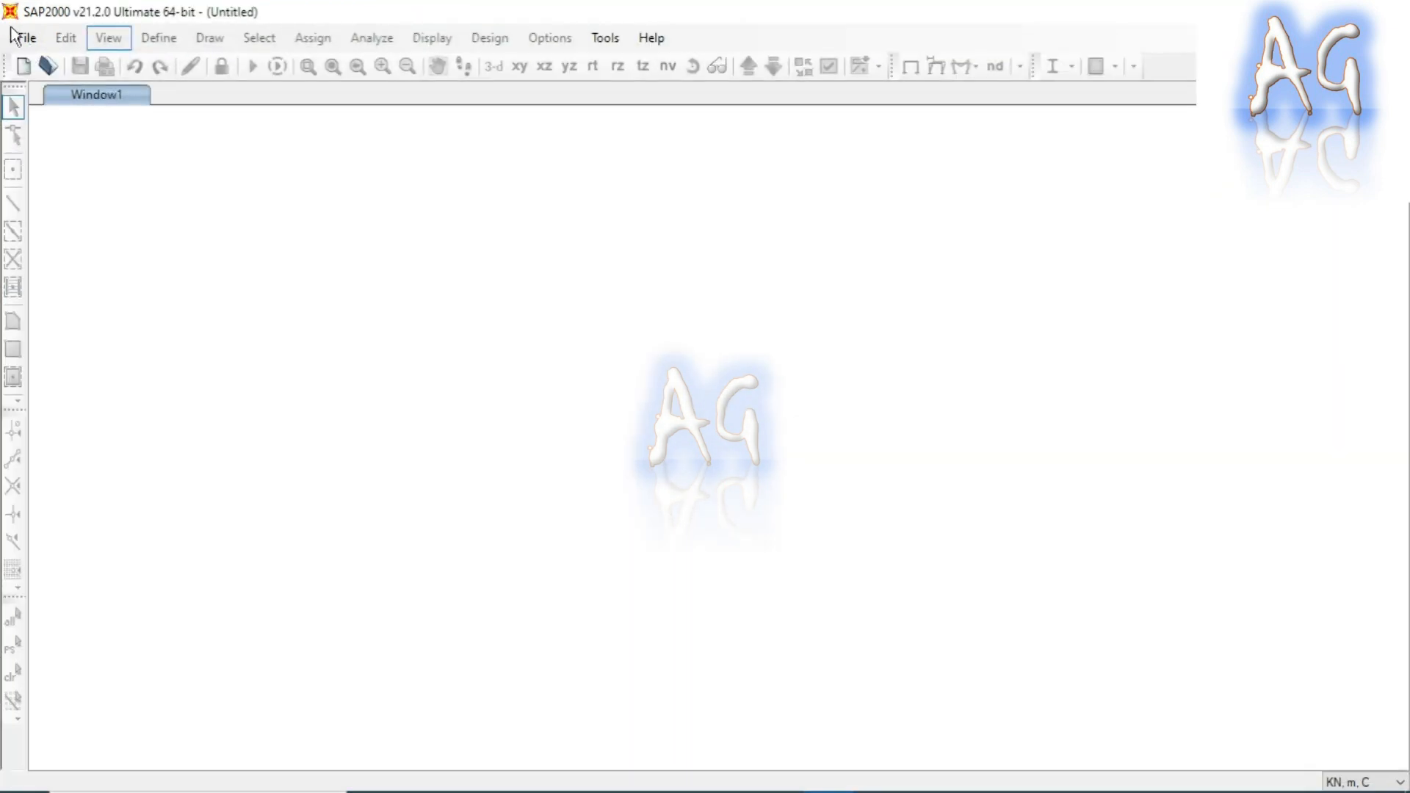
# Start a new model from the 2D Frames template, using the Portal frame type with 2 stories
pyautogui.click(22, 38)
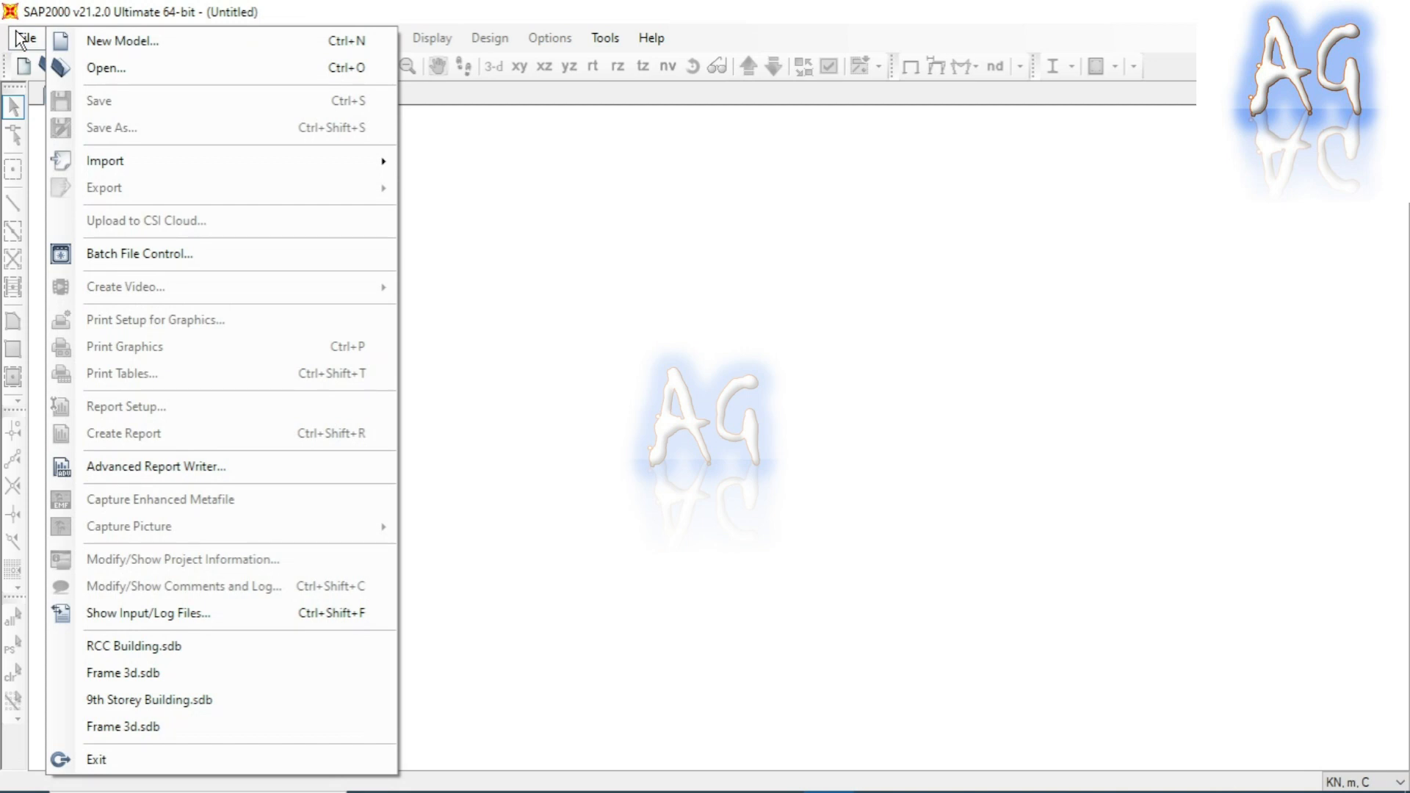
pyautogui.click(143, 38)
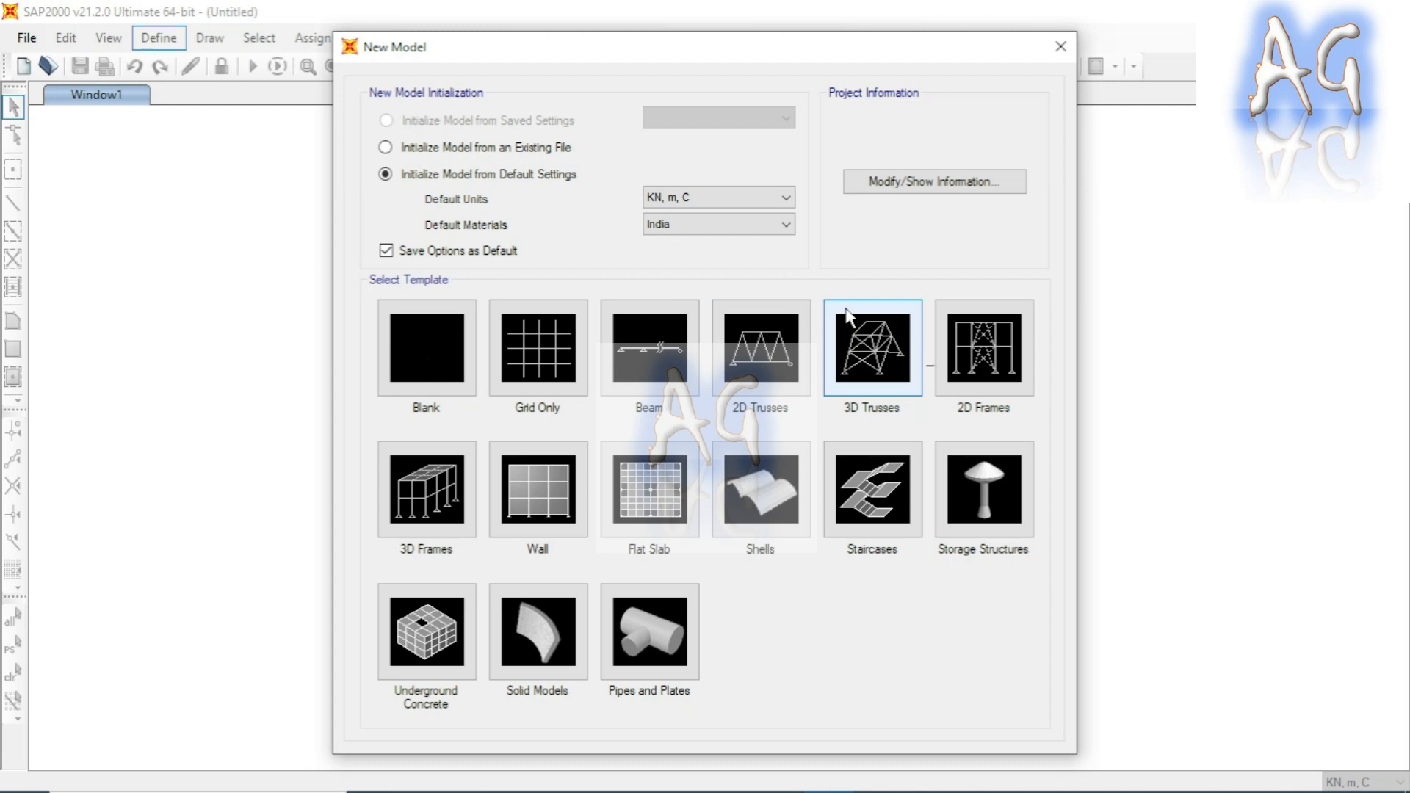
pyautogui.click(1018, 370)
pyautogui.doubleClick(740, 297)
pyautogui.write('2')
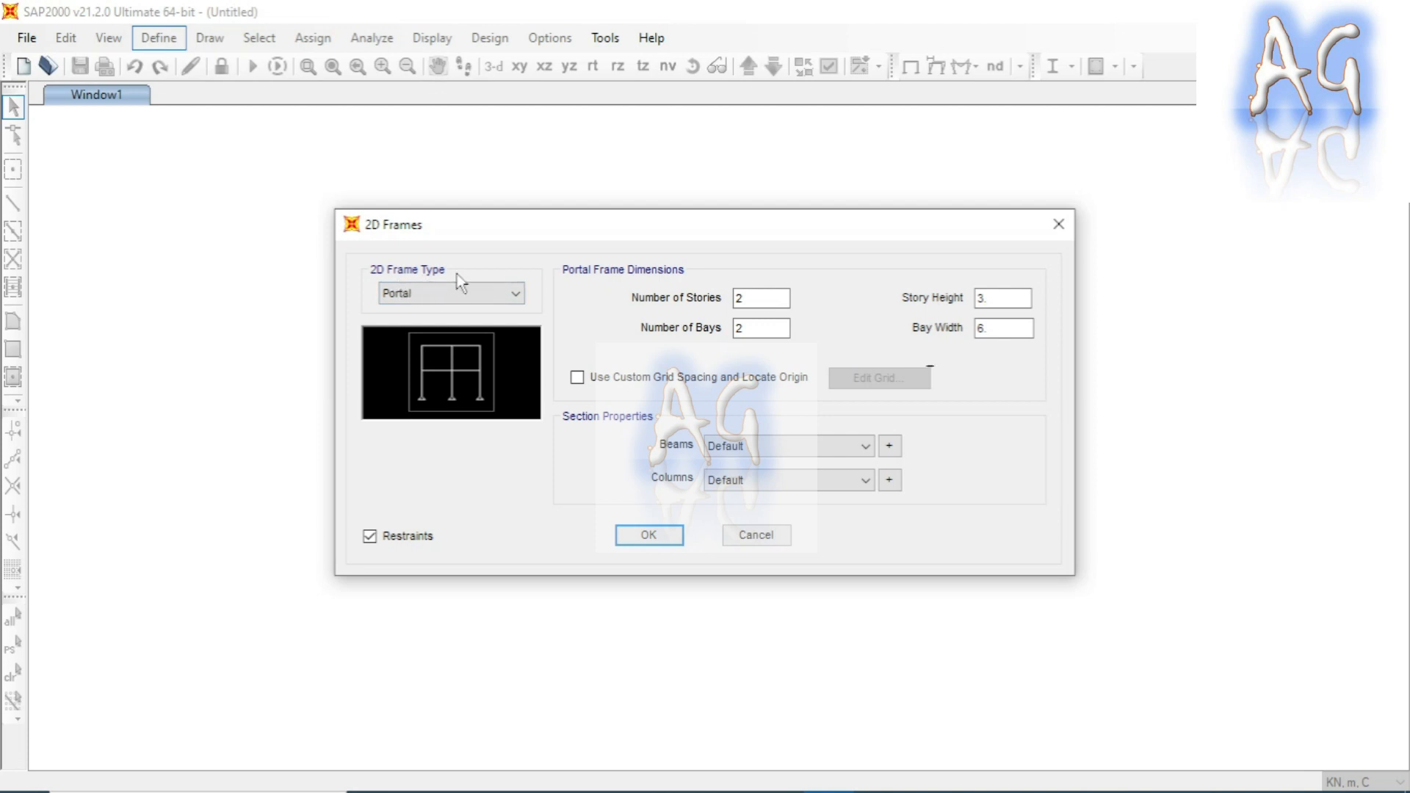
pyautogui.click(458, 295)
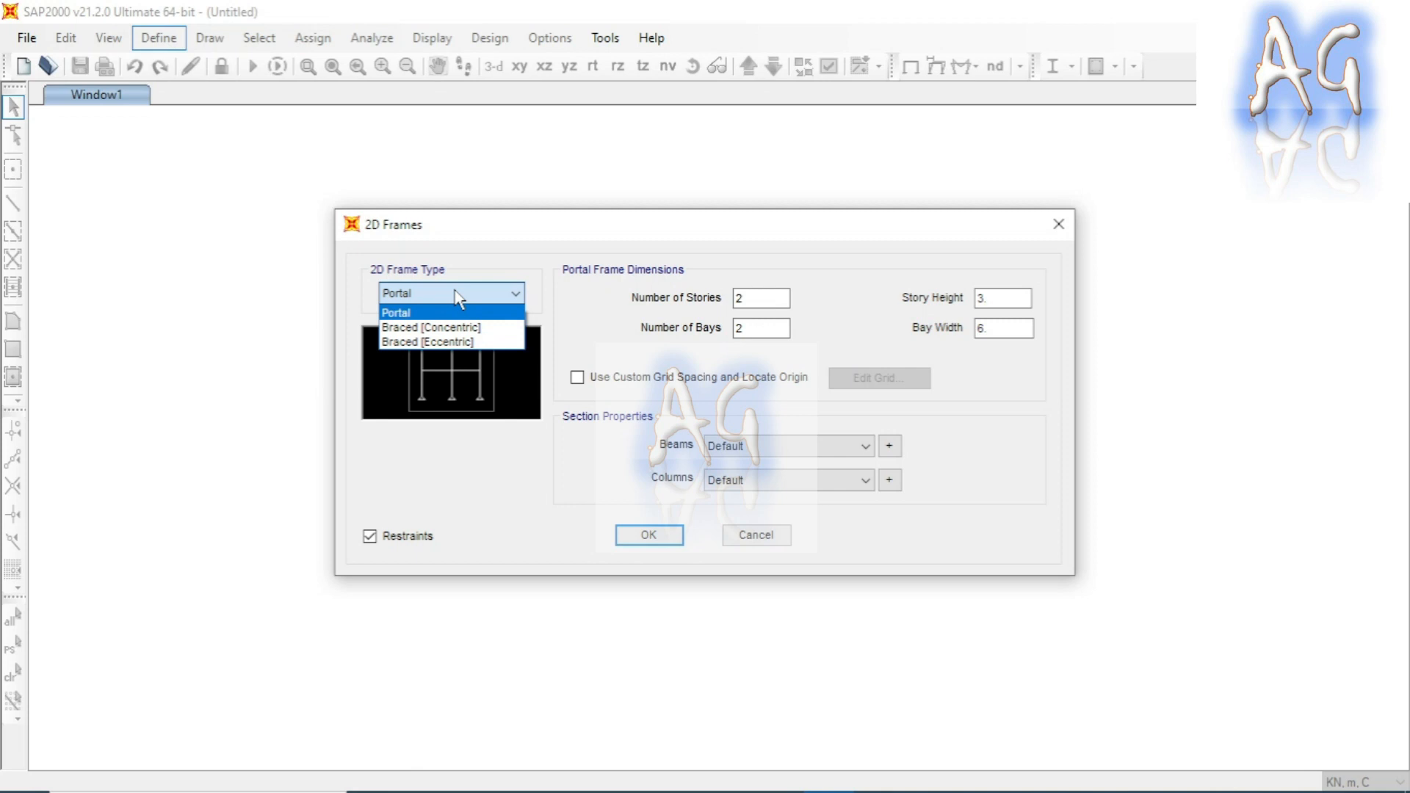
pyautogui.click(458, 295)
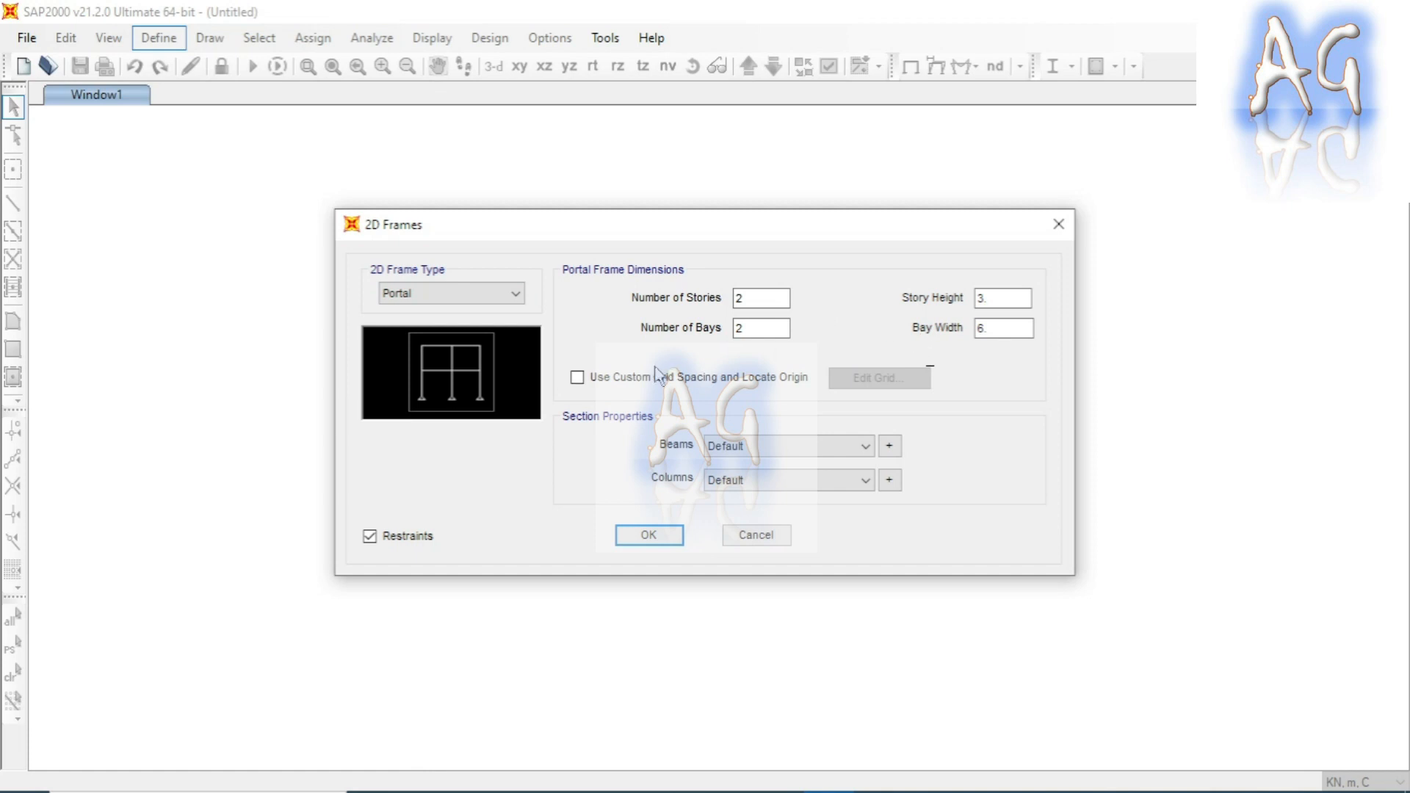
# Enable custom grid spacing and origin location for the portal frame and open its grid data for editing
pyautogui.click(579, 378)
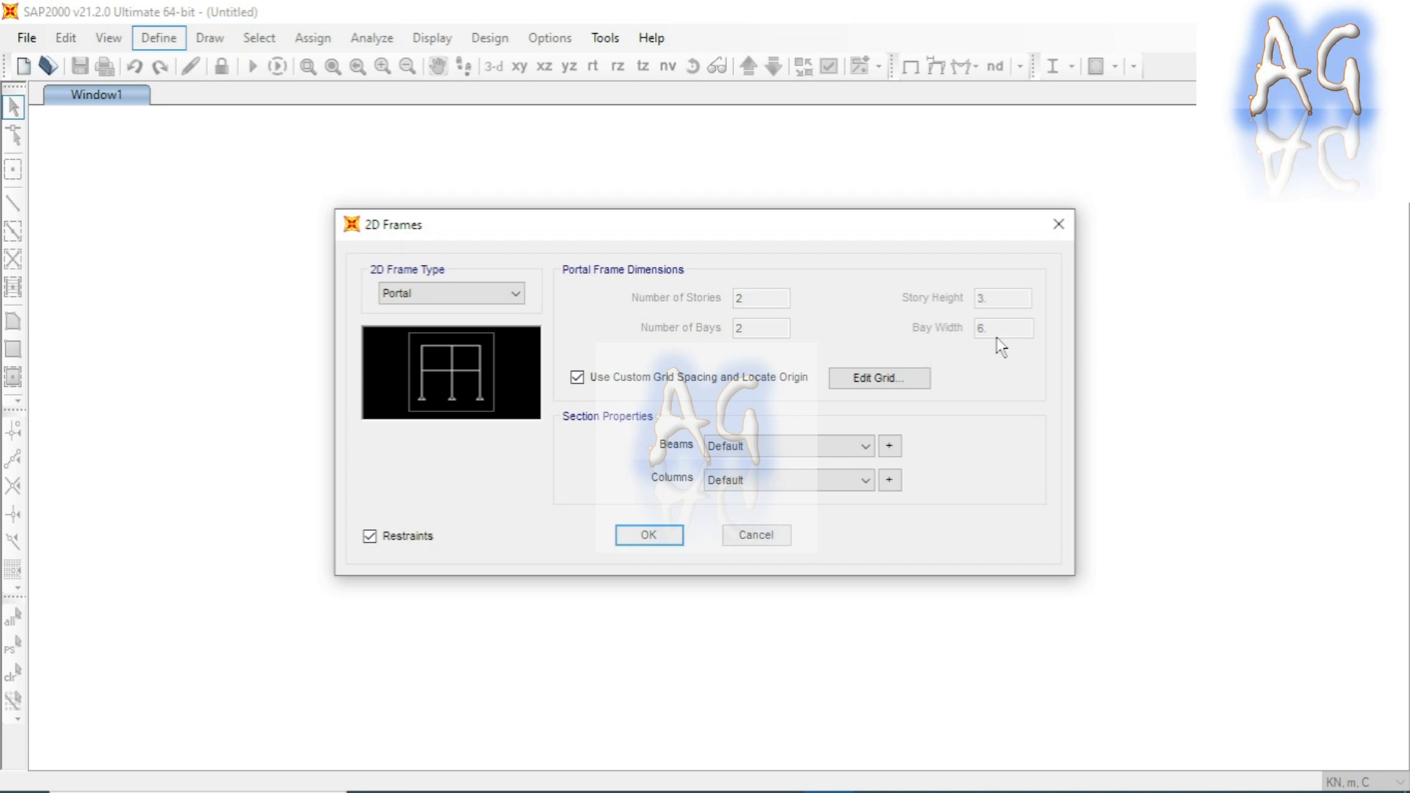
pyautogui.click(577, 378)
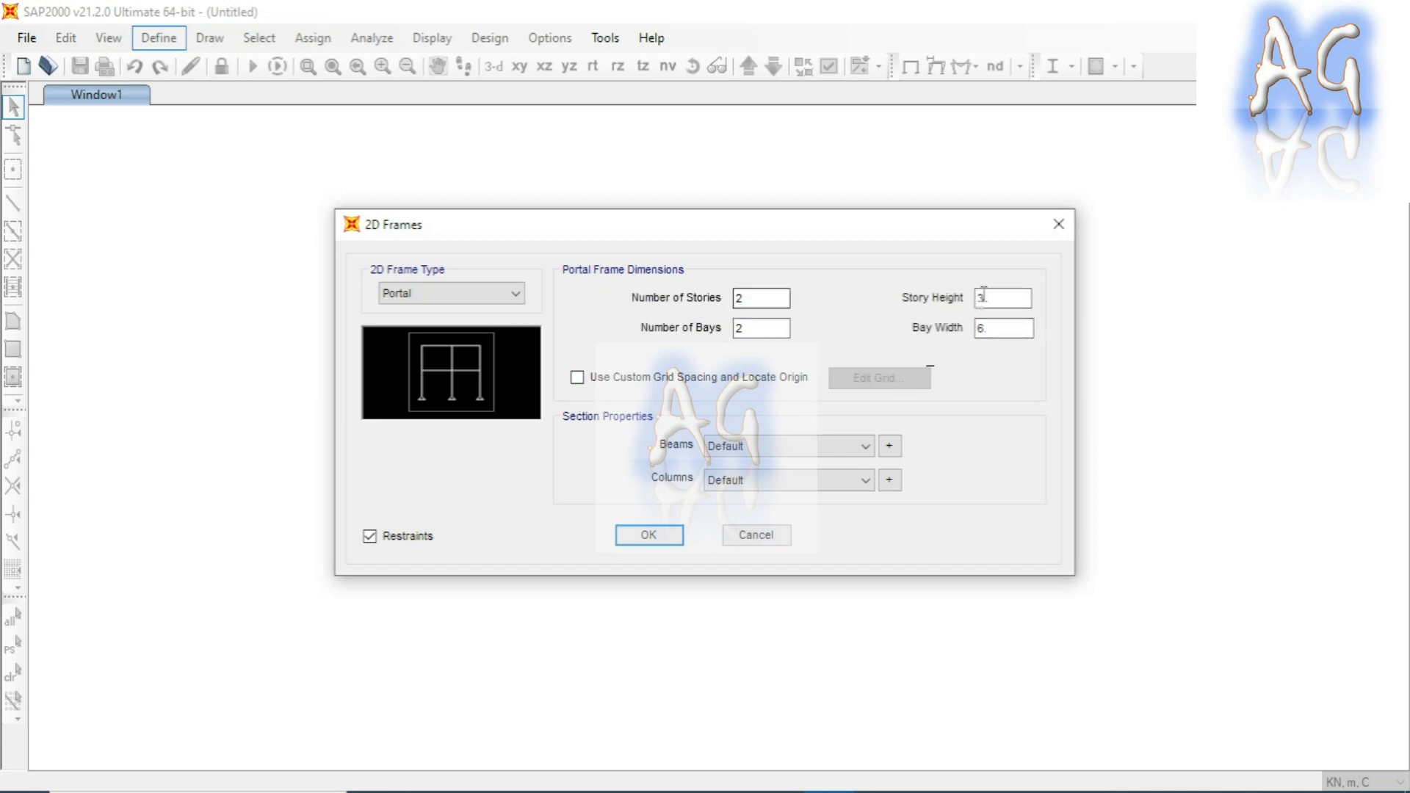
pyautogui.click(982, 328)
pyautogui.click(578, 380)
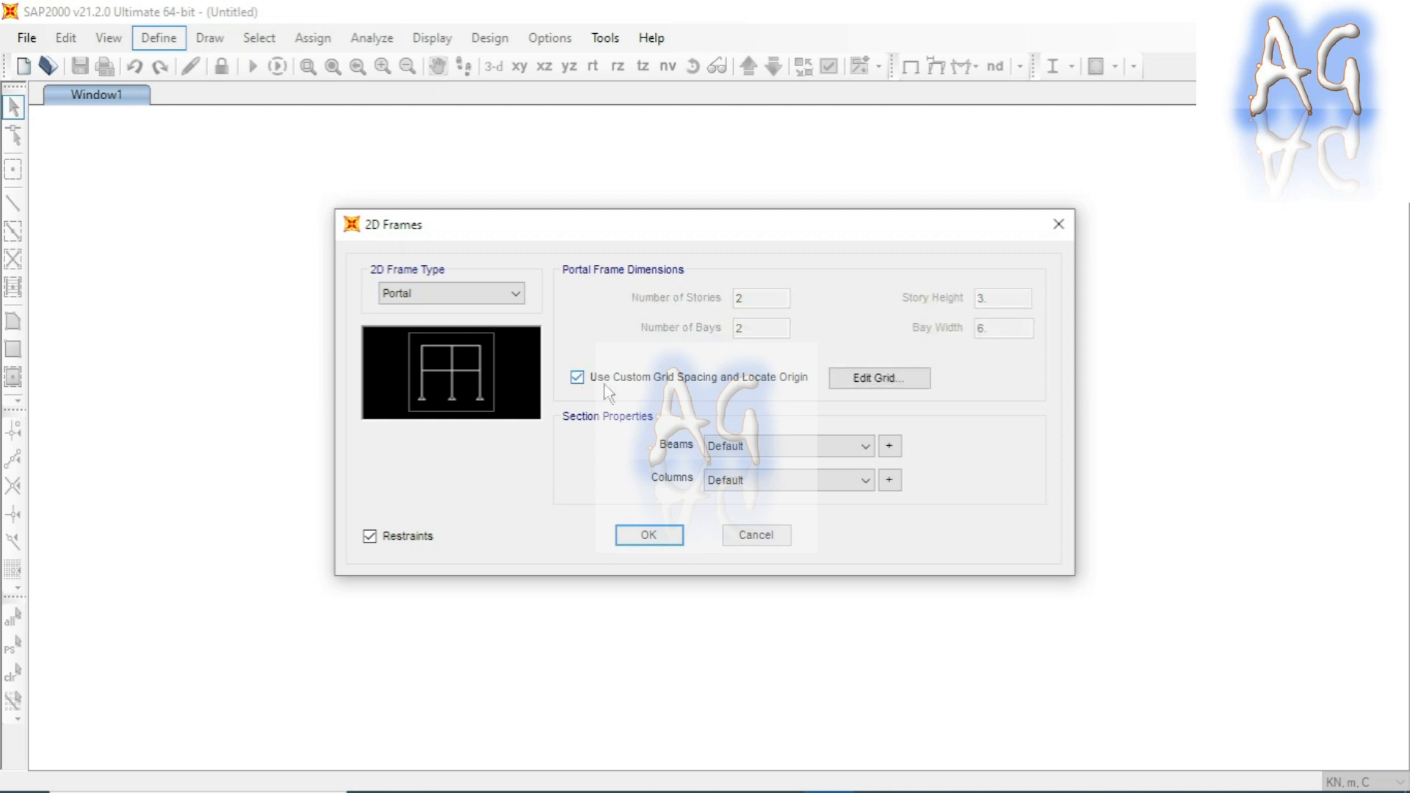
pyautogui.click(908, 388)
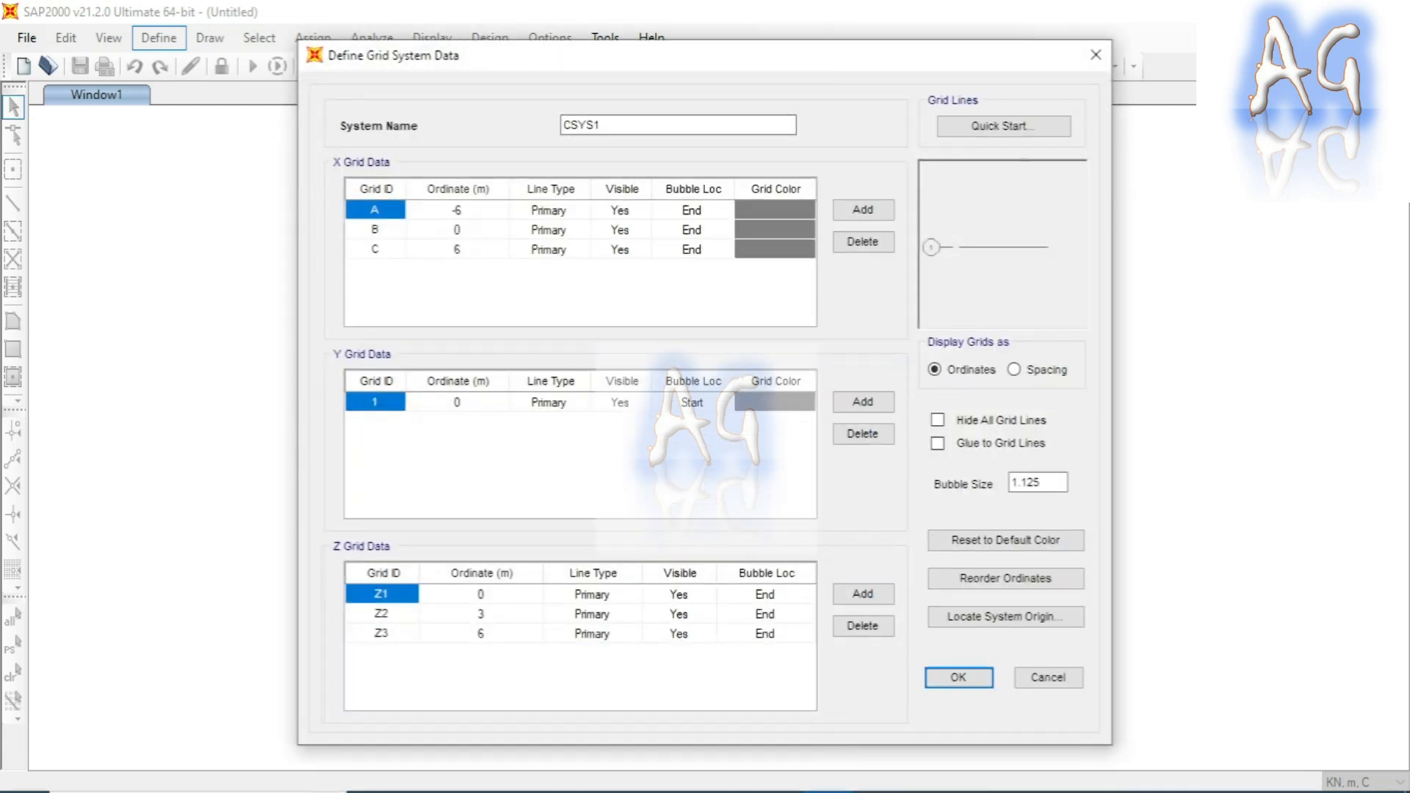
# In the quick grid setup, set the number of grid lines to 3 in X and 1 in Y
pyautogui.click(1028, 127)
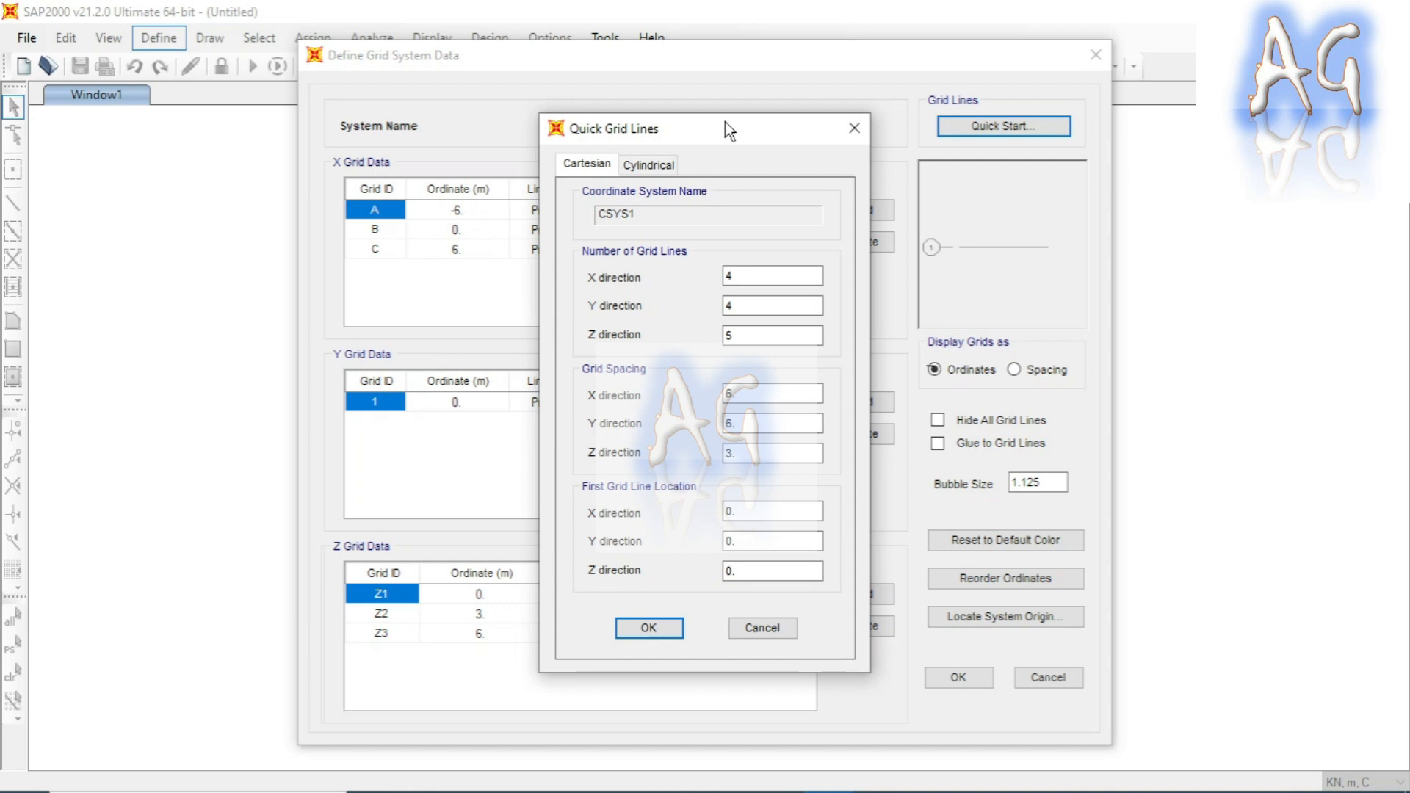
pyautogui.moveTo(725, 126); pyautogui.dragTo(752, 146)
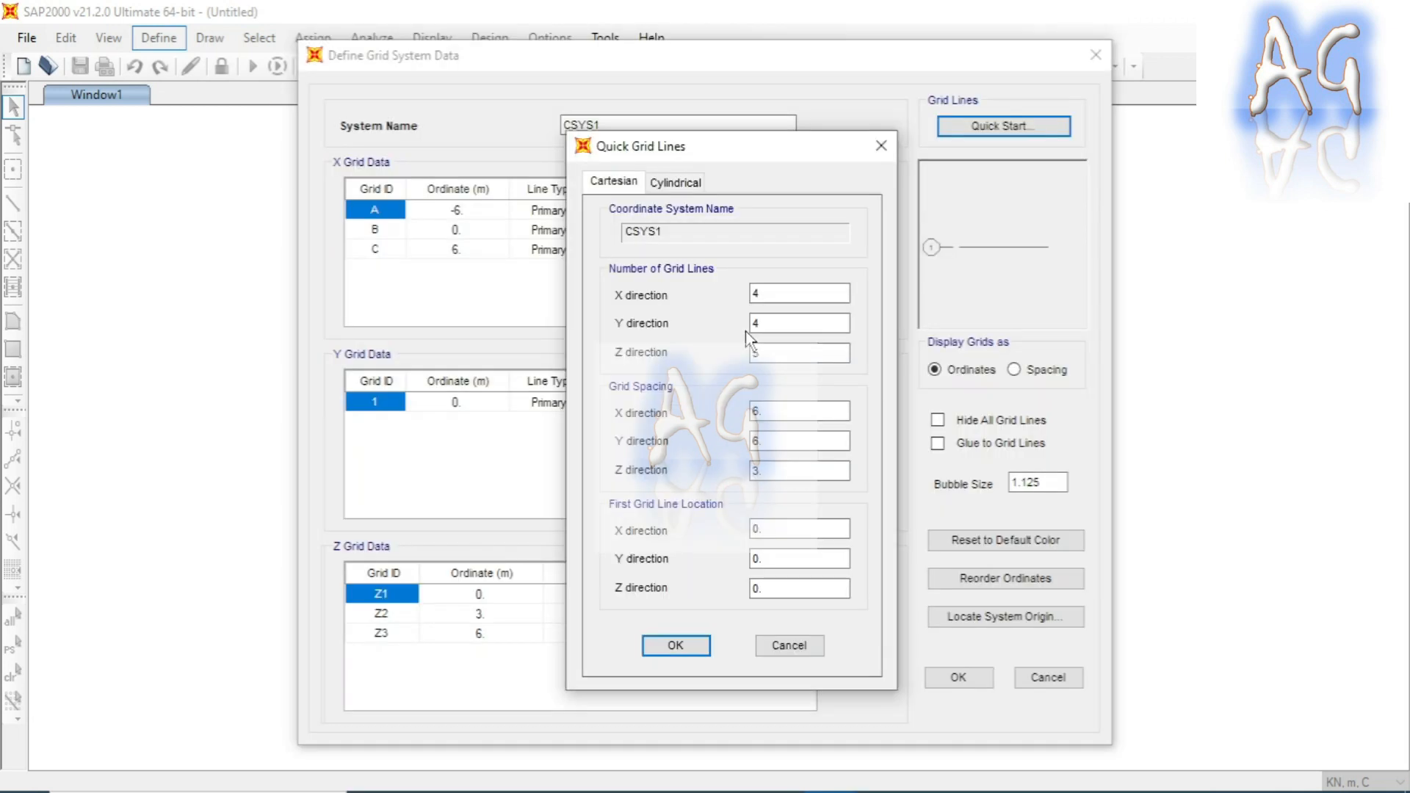
pyautogui.click(783, 353)
pyautogui.write('3')
pyautogui.click(771, 324)
pyautogui.doubleClick(755, 325)
pyautogui.write('1')
# Set the X-direction grid spacing to 3.5 m and generate the quick grid lines
pyautogui.click(773, 414)
pyautogui.moveTo(768, 413); pyautogui.dragTo(700, 419)
pyautogui.write('3.5')
pyautogui.click(770, 471)
pyautogui.click(676, 646)
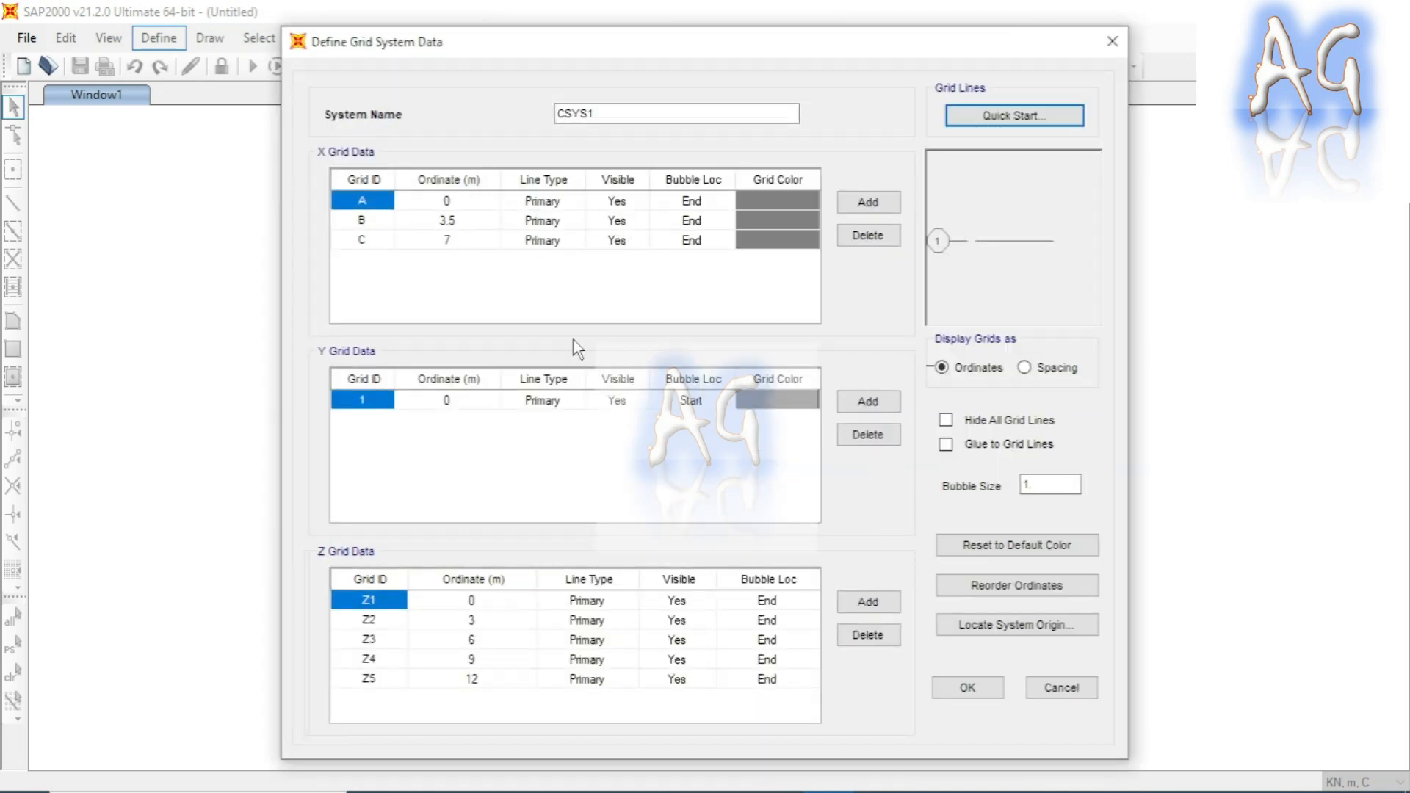
# Display the grids as spacing and set the X spacing of grid A to 4.5 m
pyautogui.click(1024, 368)
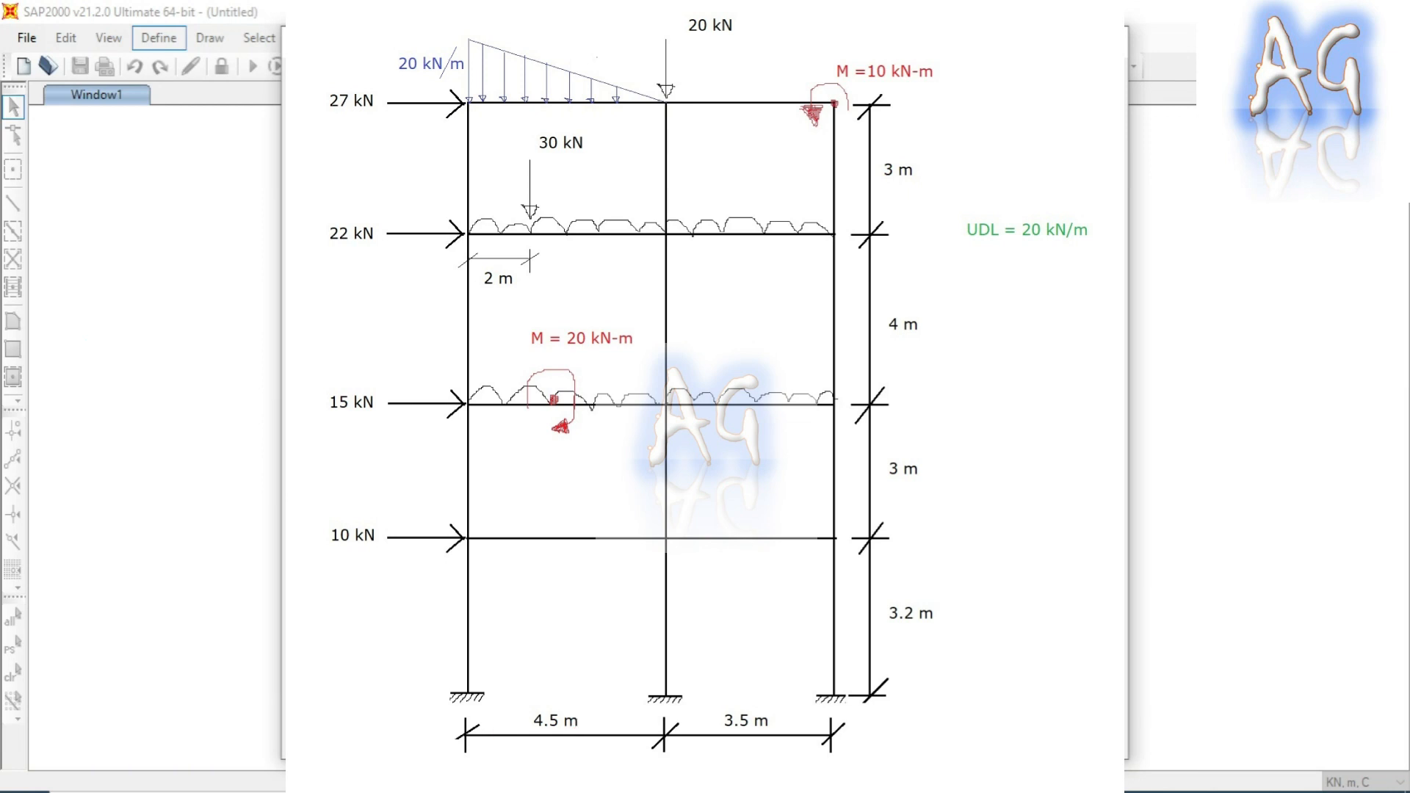
pyautogui.write('.5')
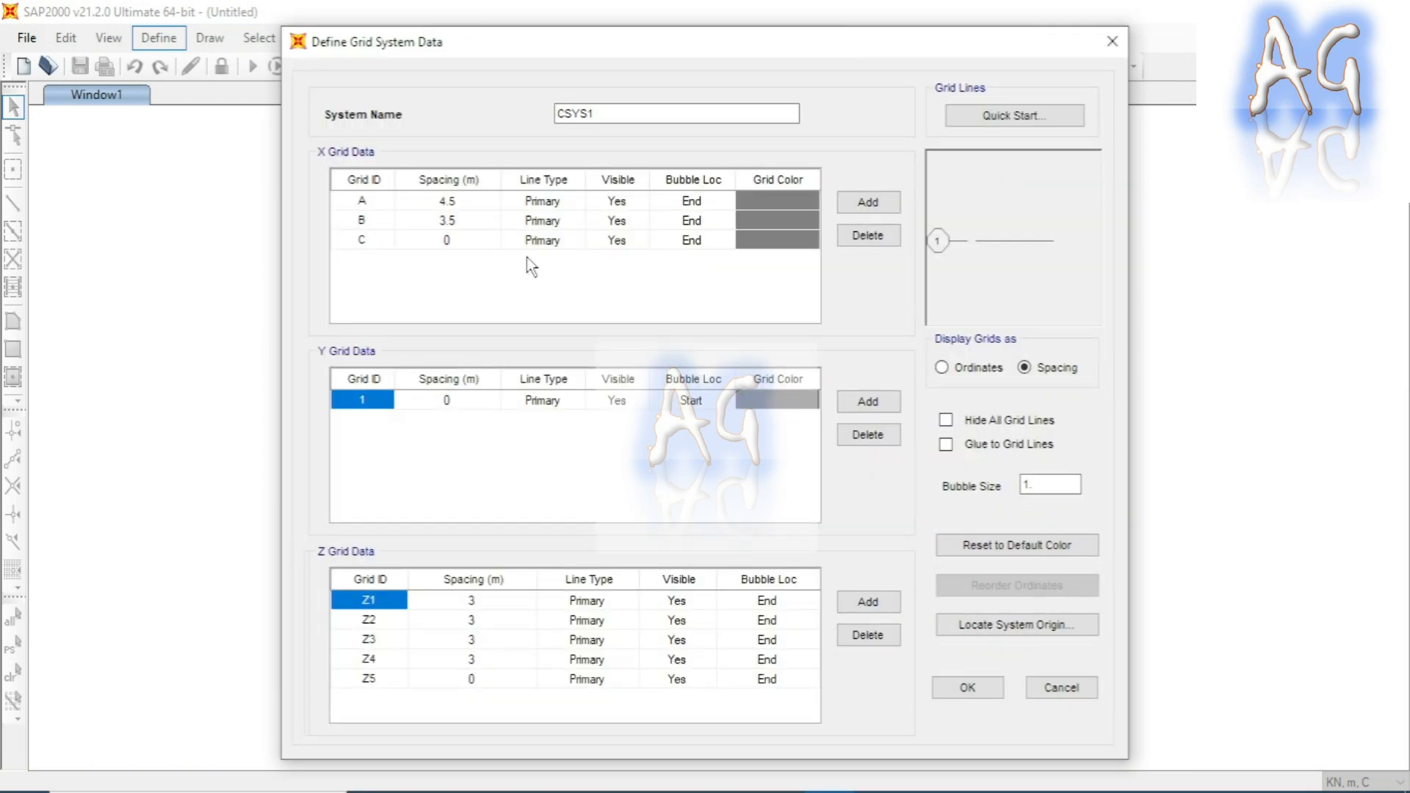
pyautogui.click(479, 241)
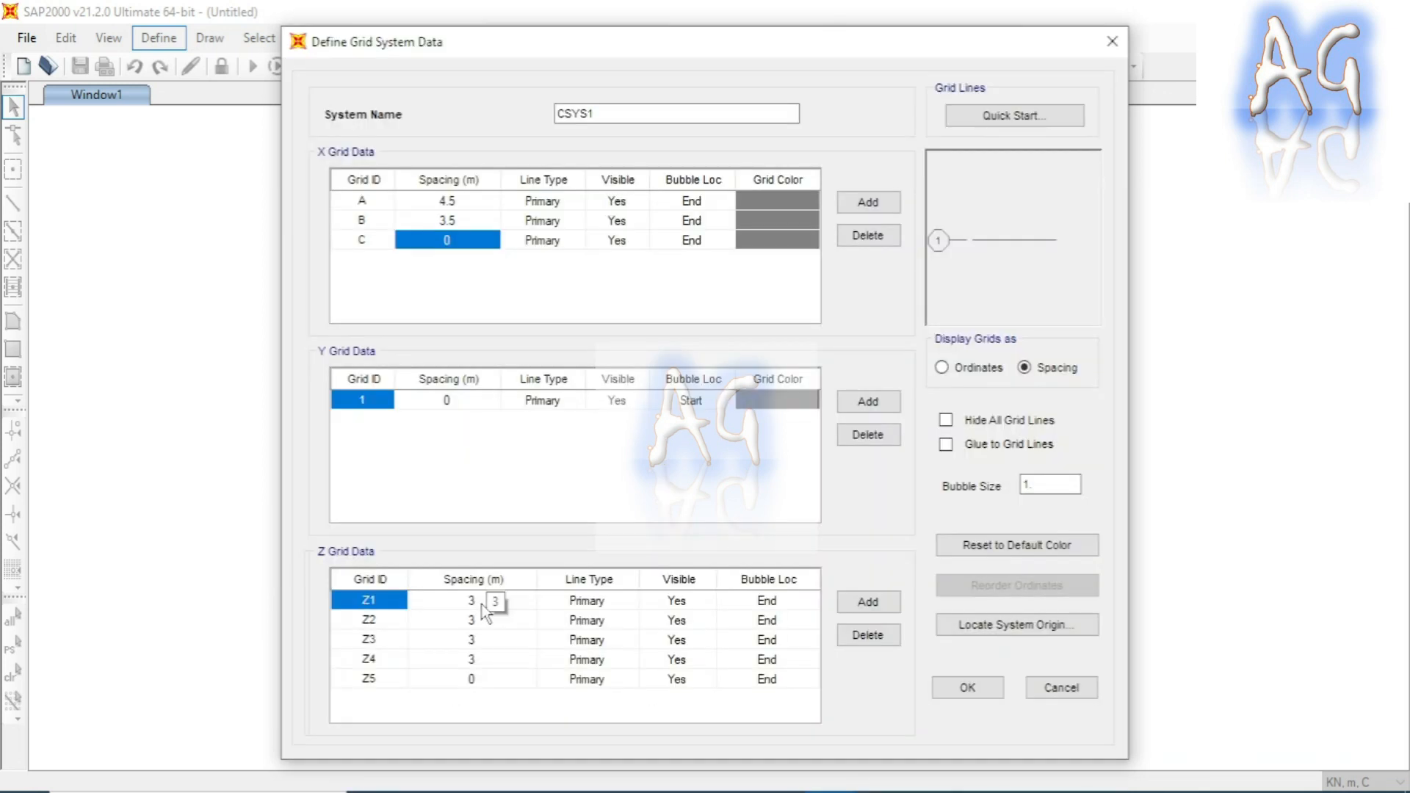
# Set the Z grid spacing of Z1 to 3.2 m and Z3 to 4 m, and accept the grid data
pyautogui.click(482, 602)
pyautogui.click(483, 599)
pyautogui.write('3.2')
pyautogui.click(481, 626)
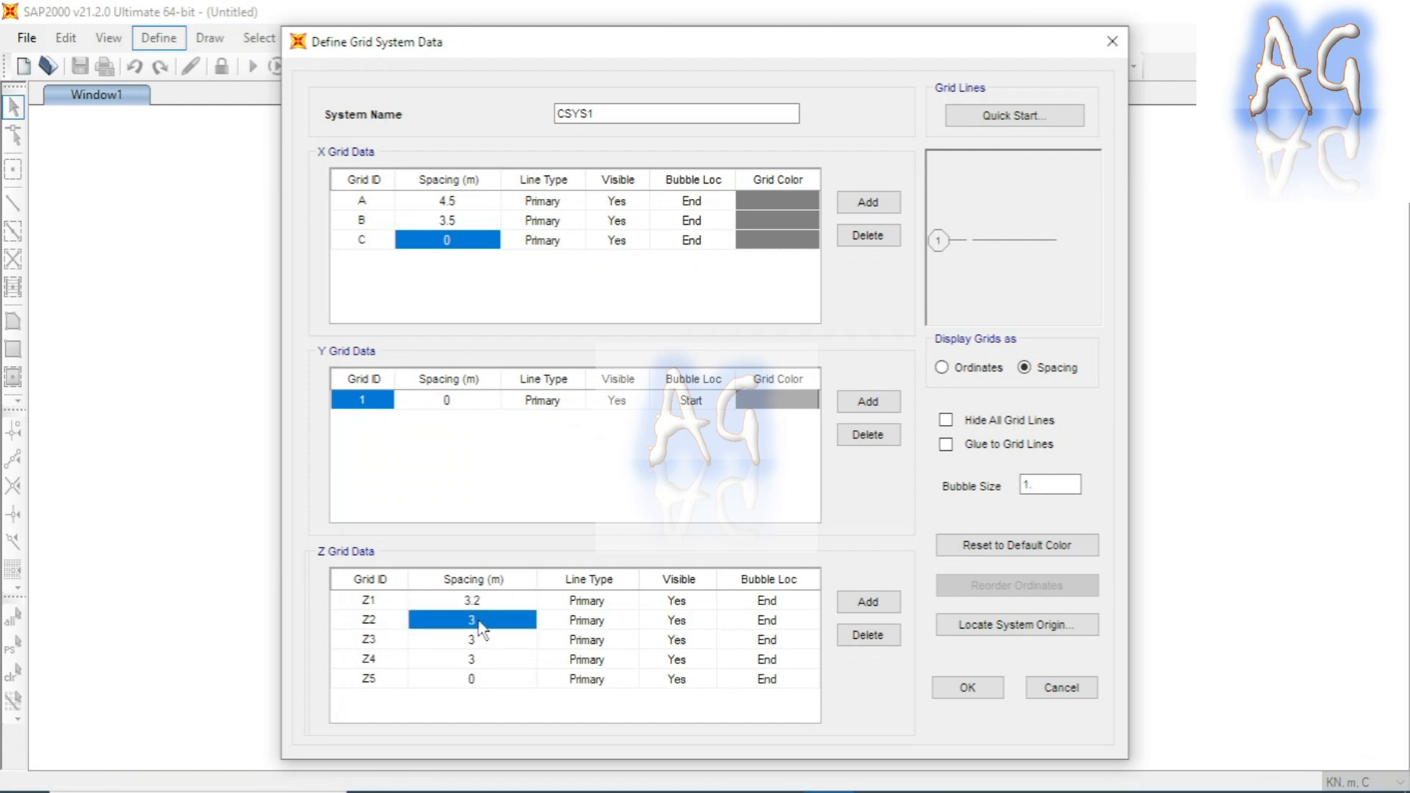
pyautogui.click(483, 640)
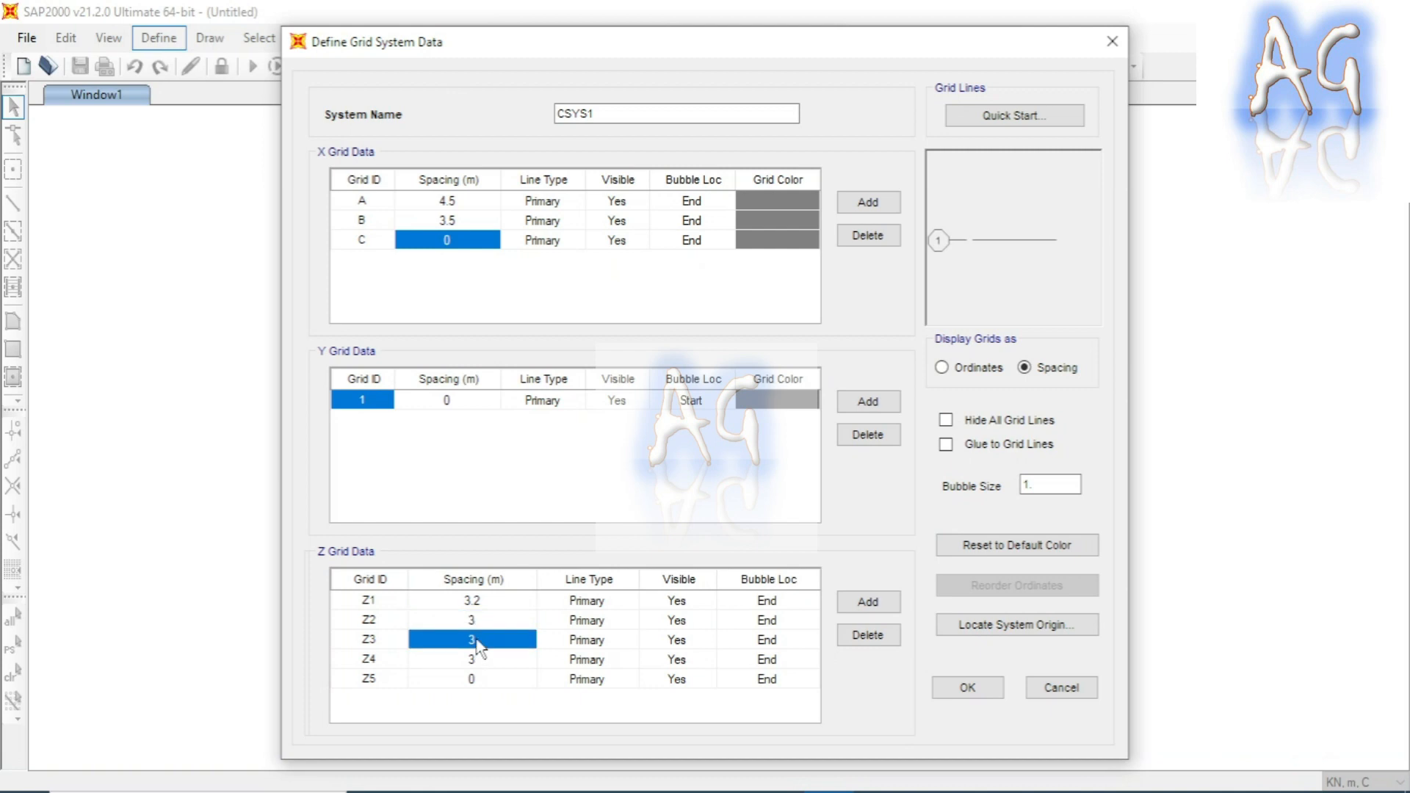
pyautogui.click(484, 639)
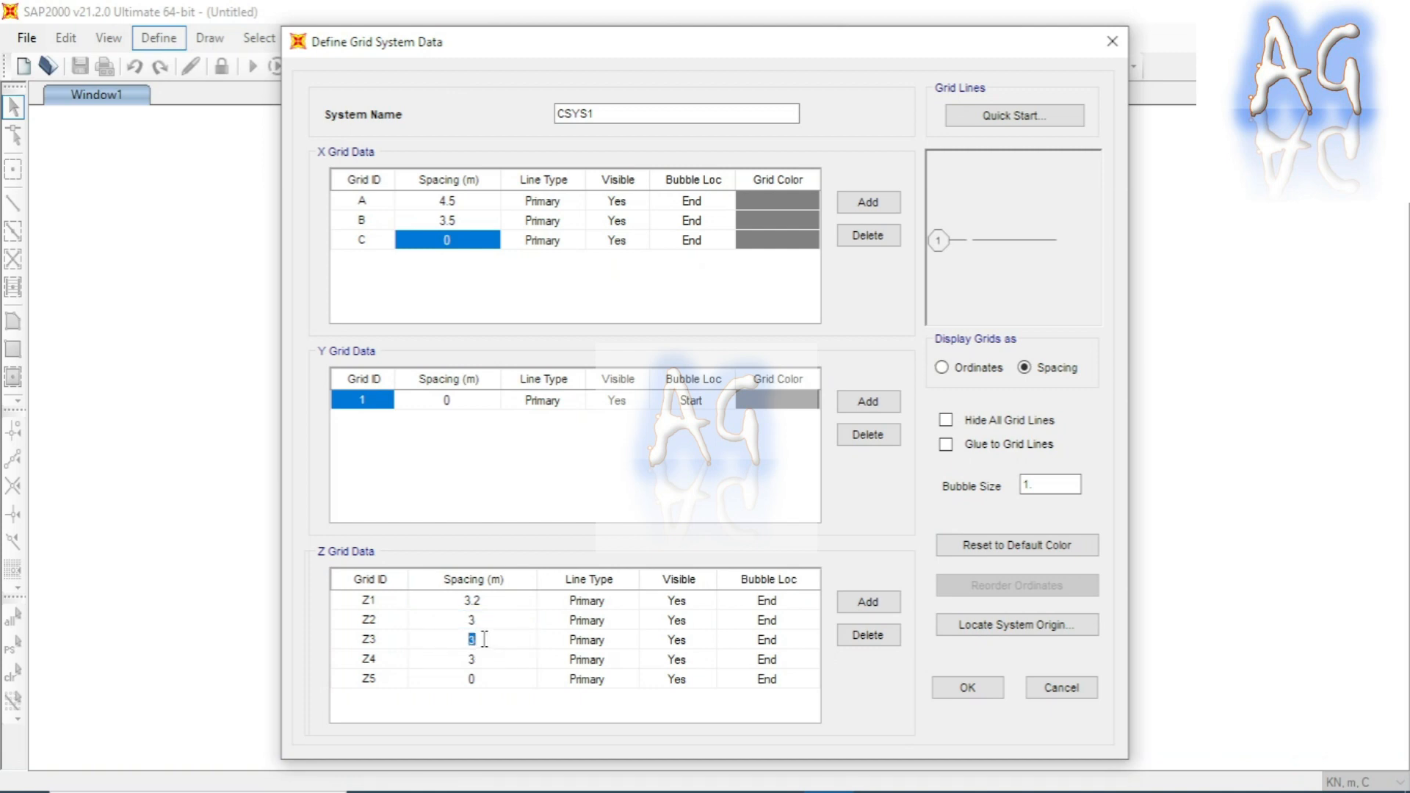
pyautogui.write('4')
pyautogui.click(483, 660)
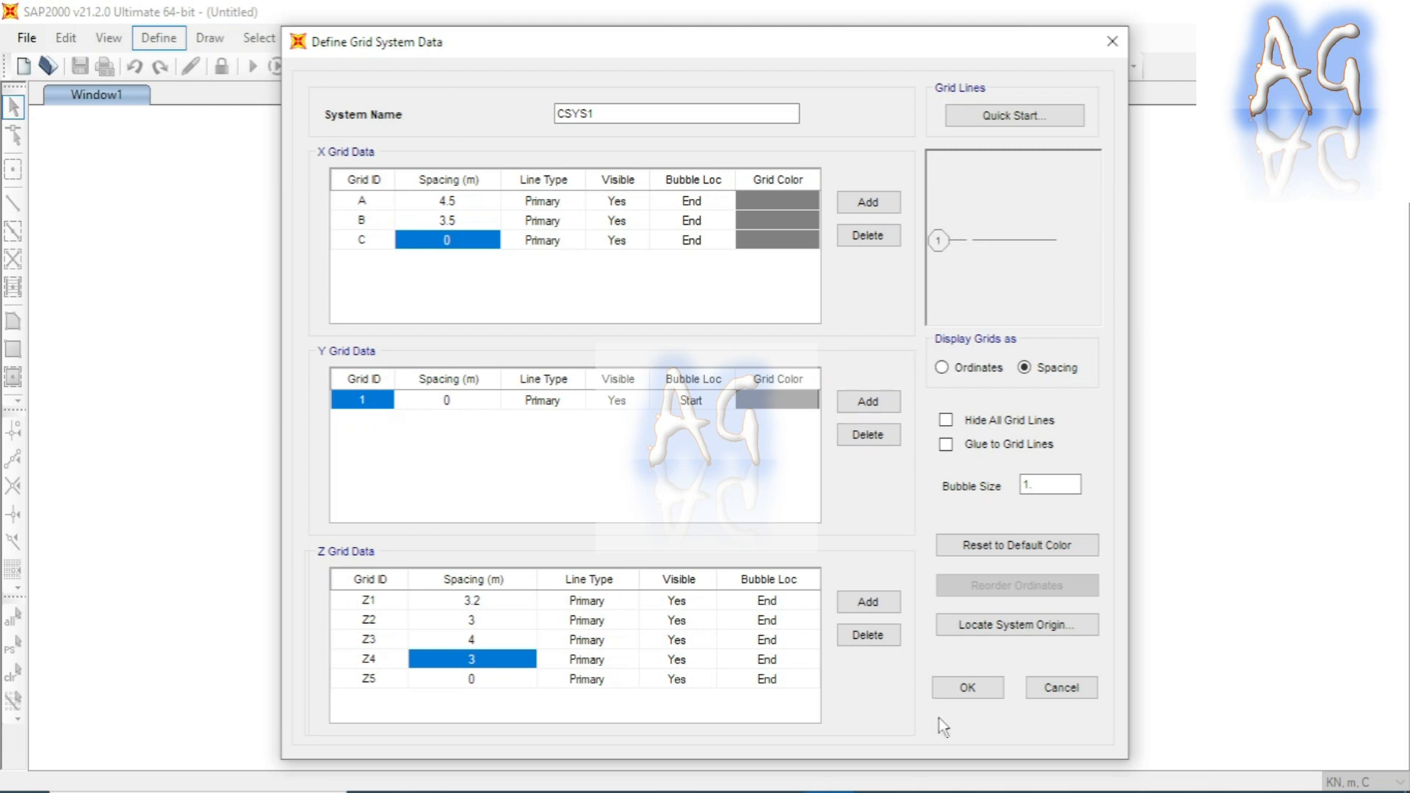
pyautogui.click(969, 689)
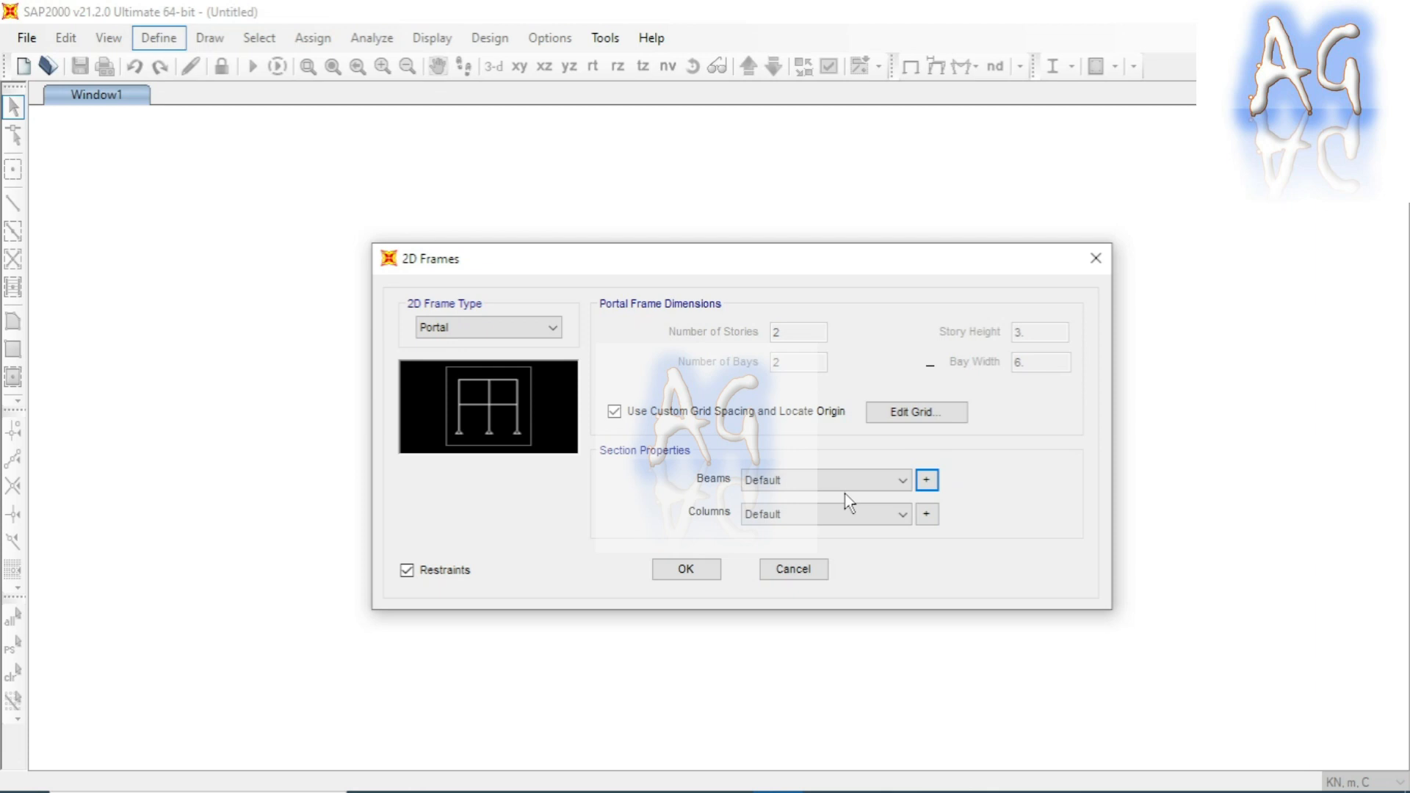
# Add a new rectangular concrete frame section property for the beams
pyautogui.click(927, 480)
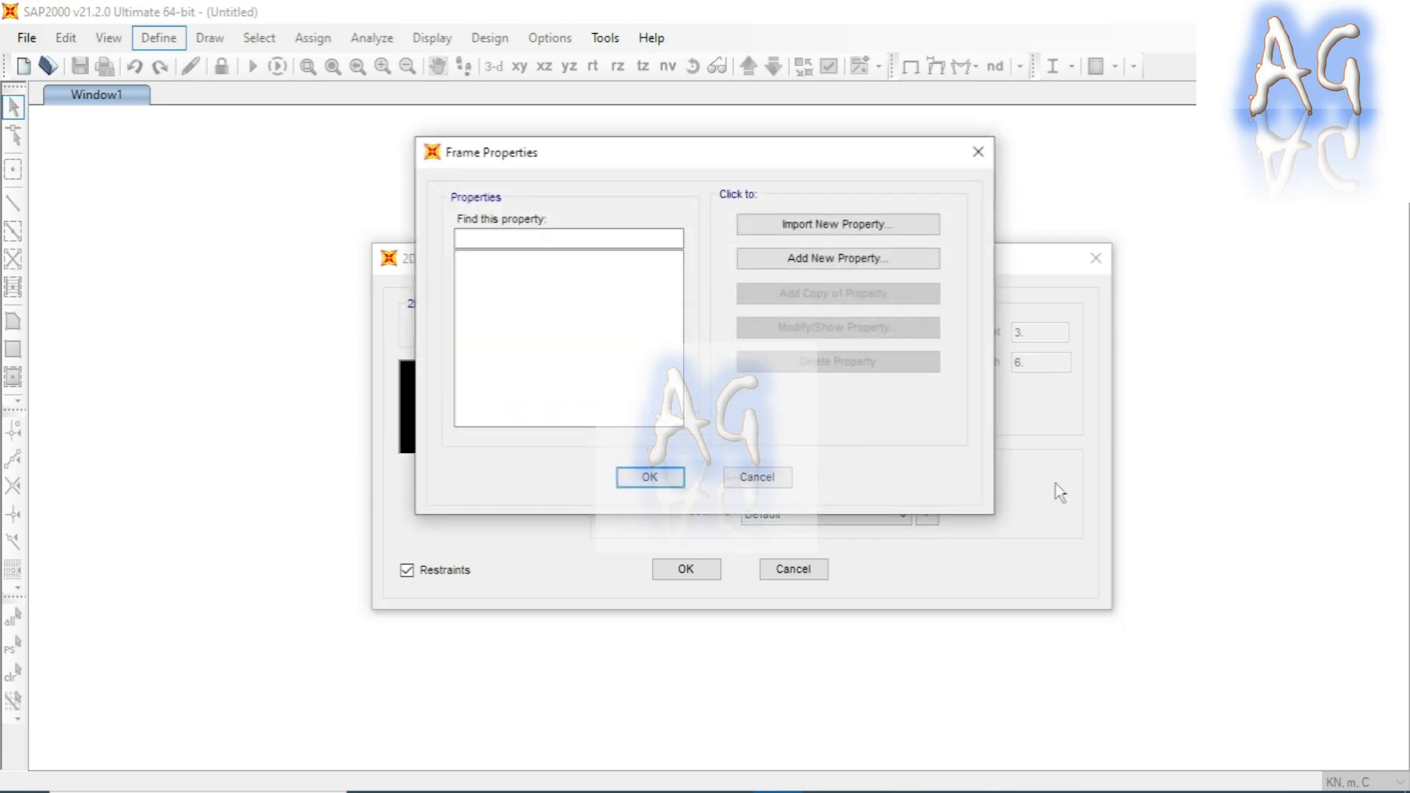
pyautogui.click(874, 265)
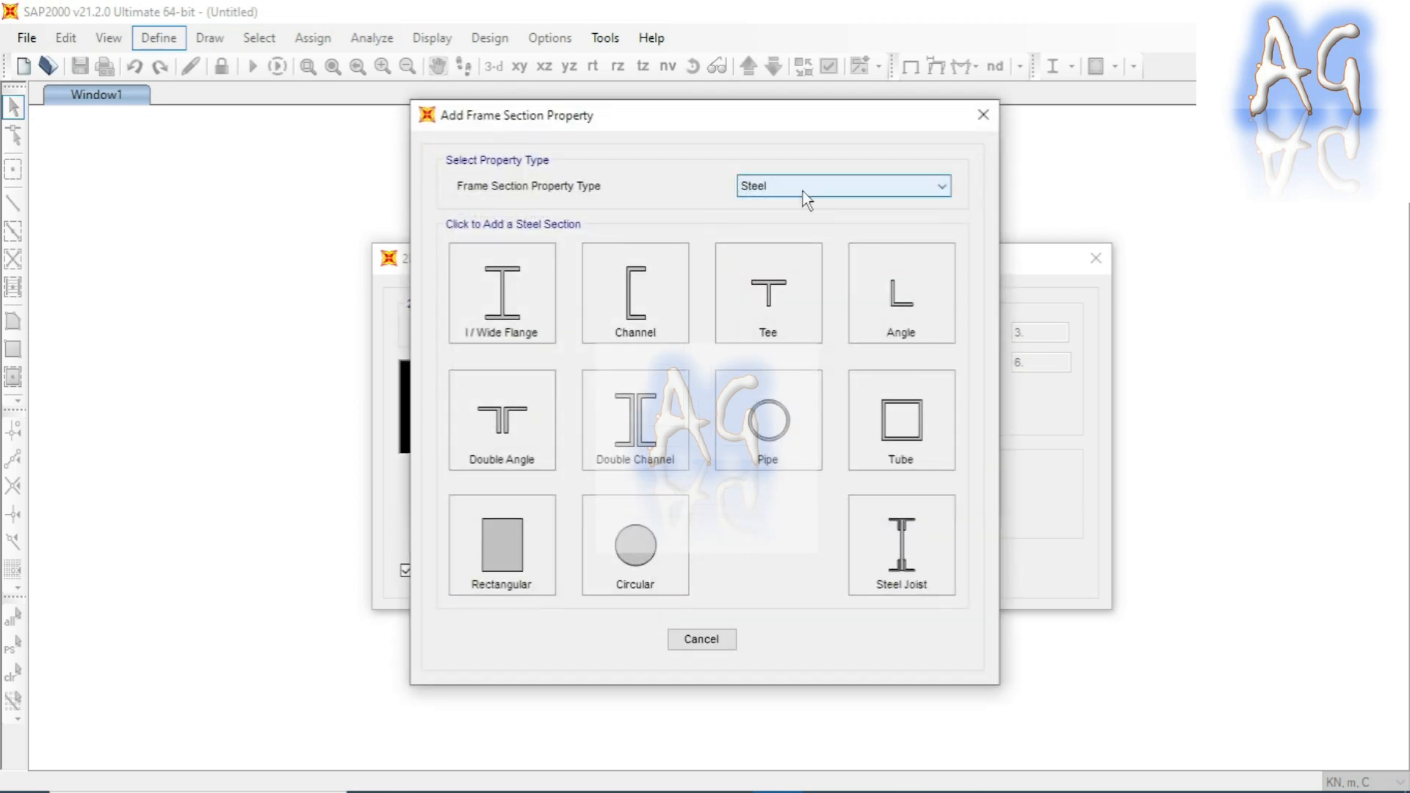
pyautogui.click(804, 191)
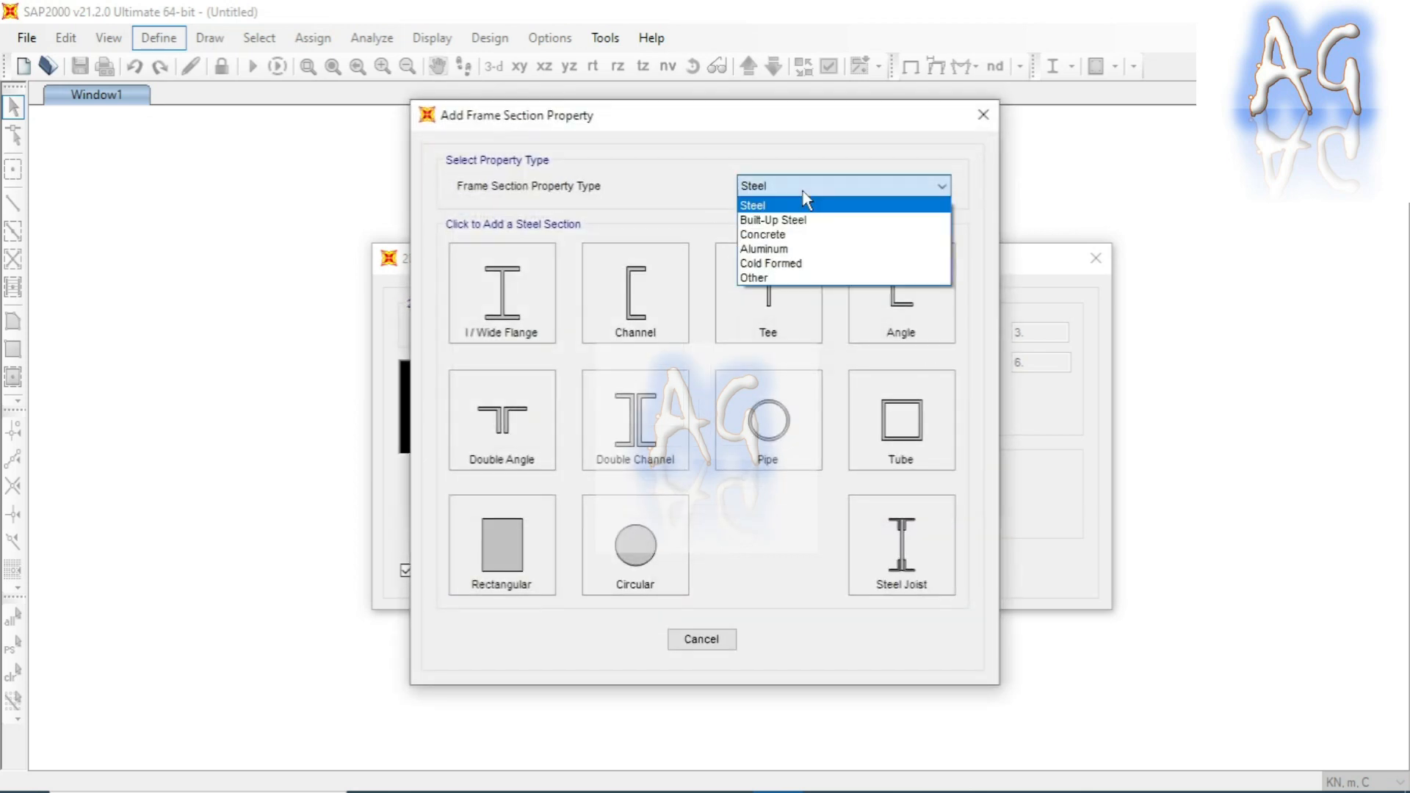
pyautogui.click(824, 236)
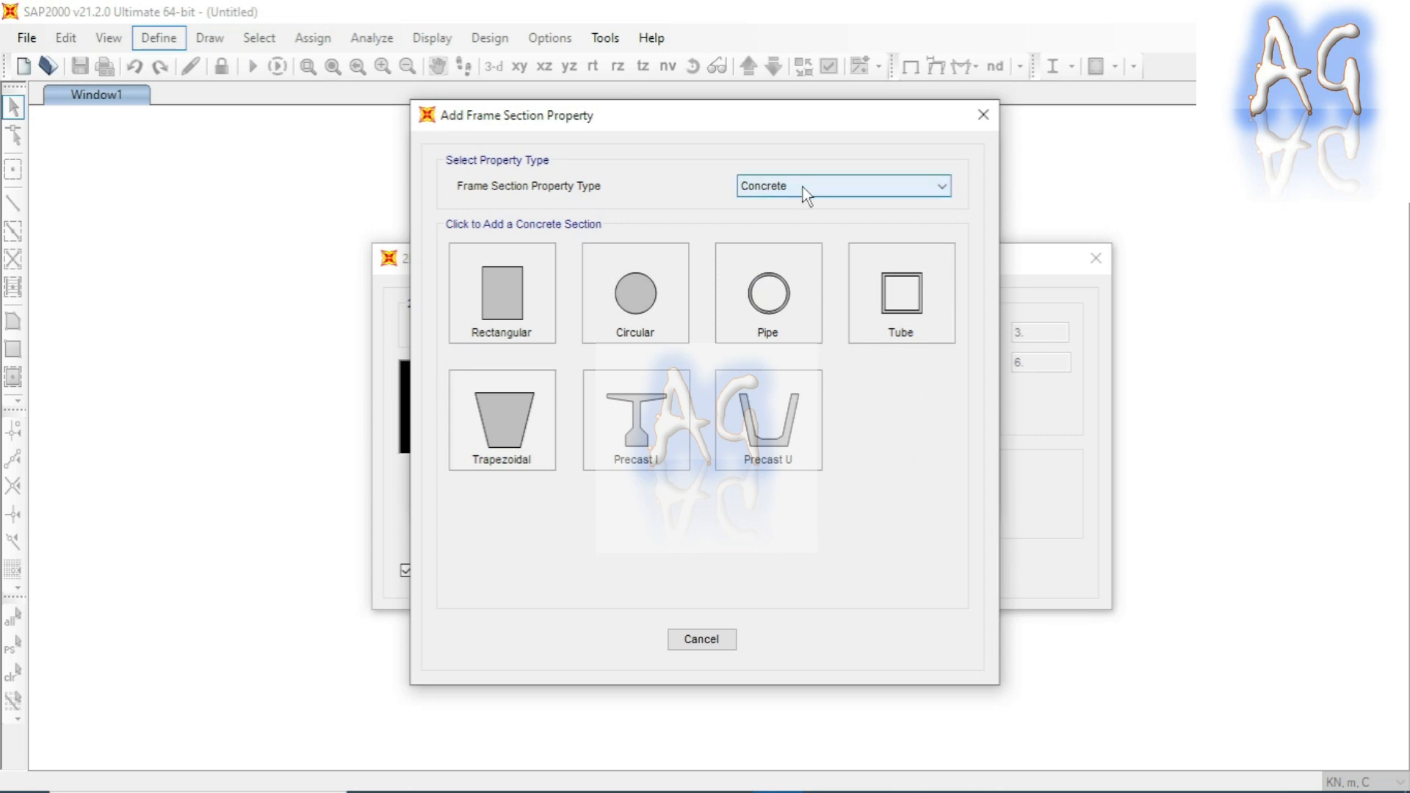
pyautogui.click(537, 316)
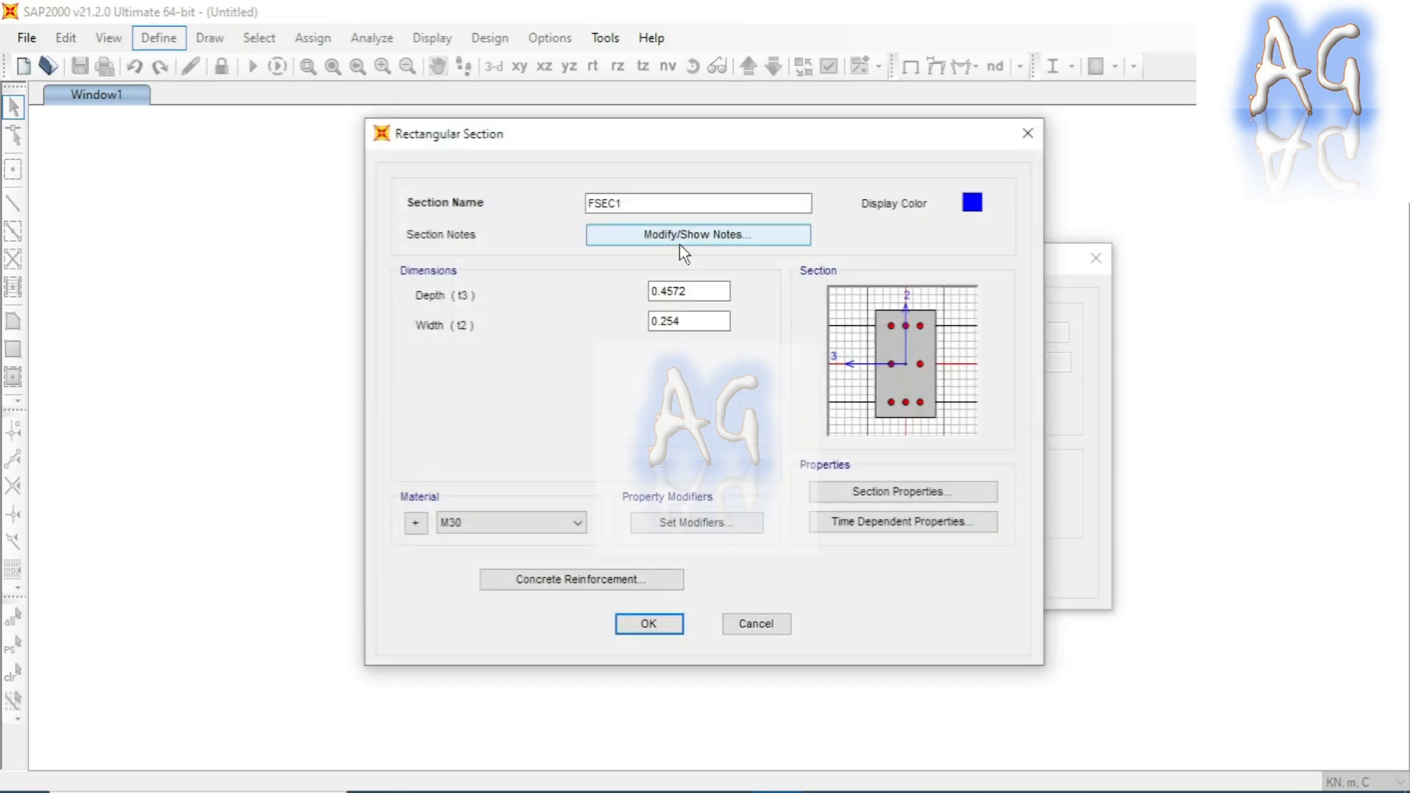
# Name the section Beam and set its depth to 0.4 m and width to 0.25 m, keeping M30 as the material
pyautogui.doubleClick(628, 202)
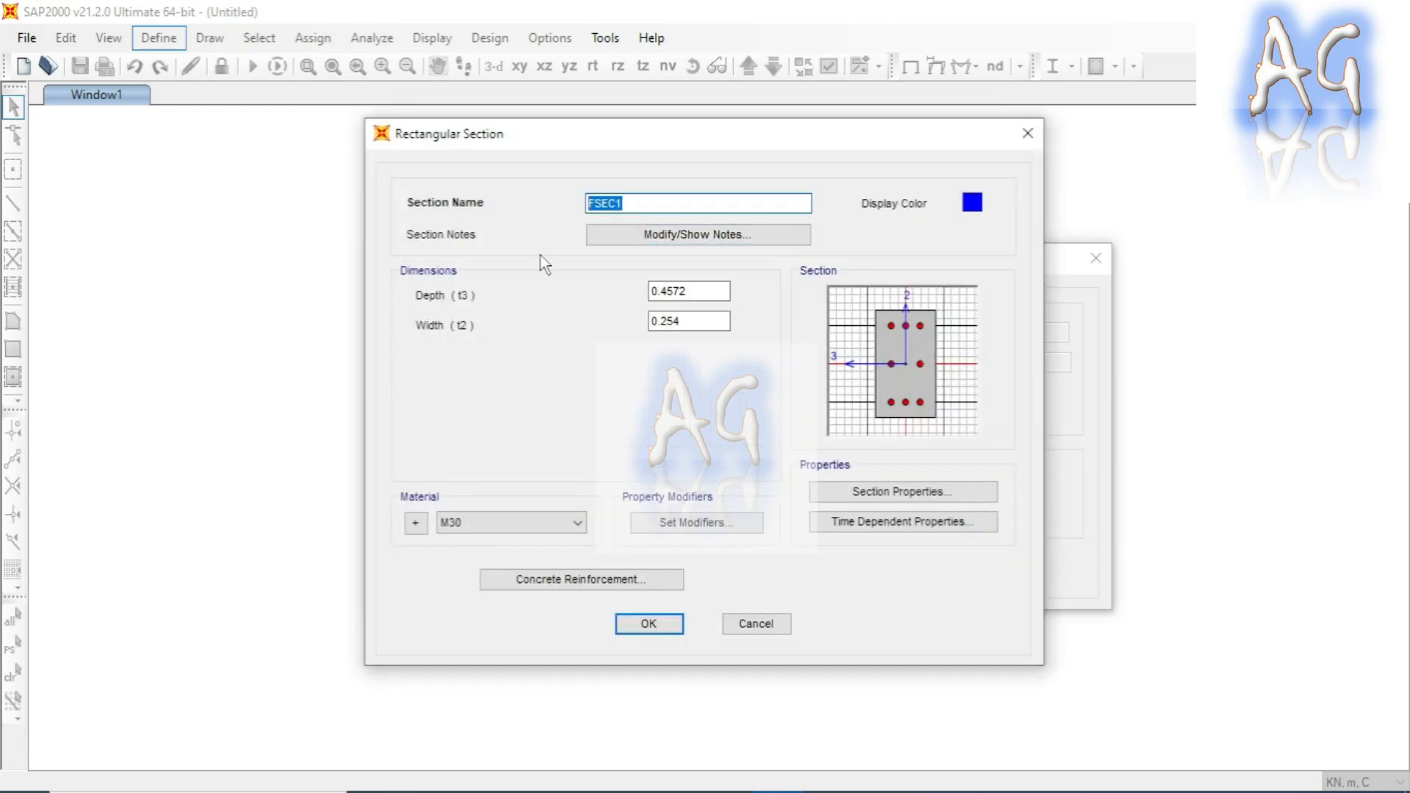
pyautogui.write('beam')
pyautogui.click(594, 204)
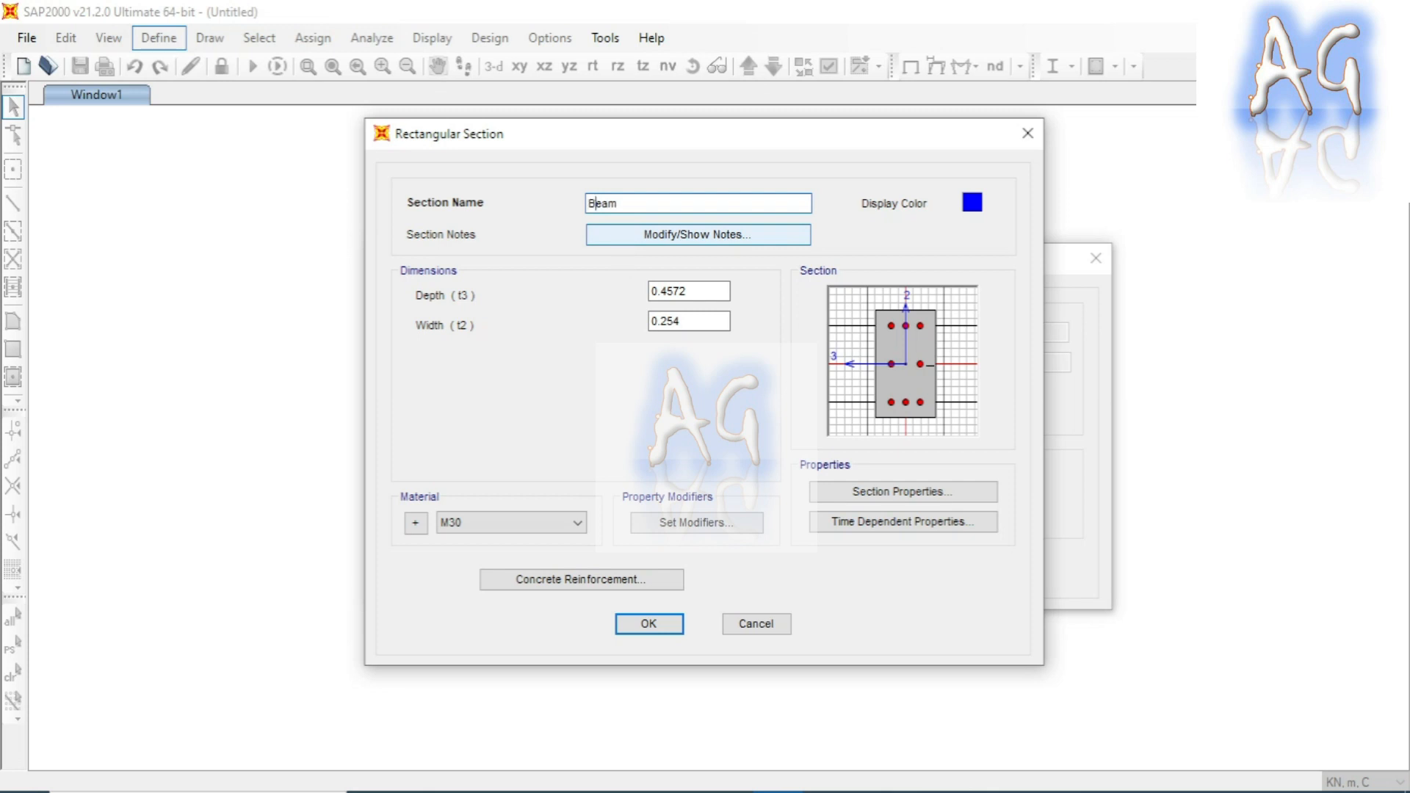
pyautogui.moveTo(691, 295); pyautogui.dragTo(580, 294)
pyautogui.write('0.4')
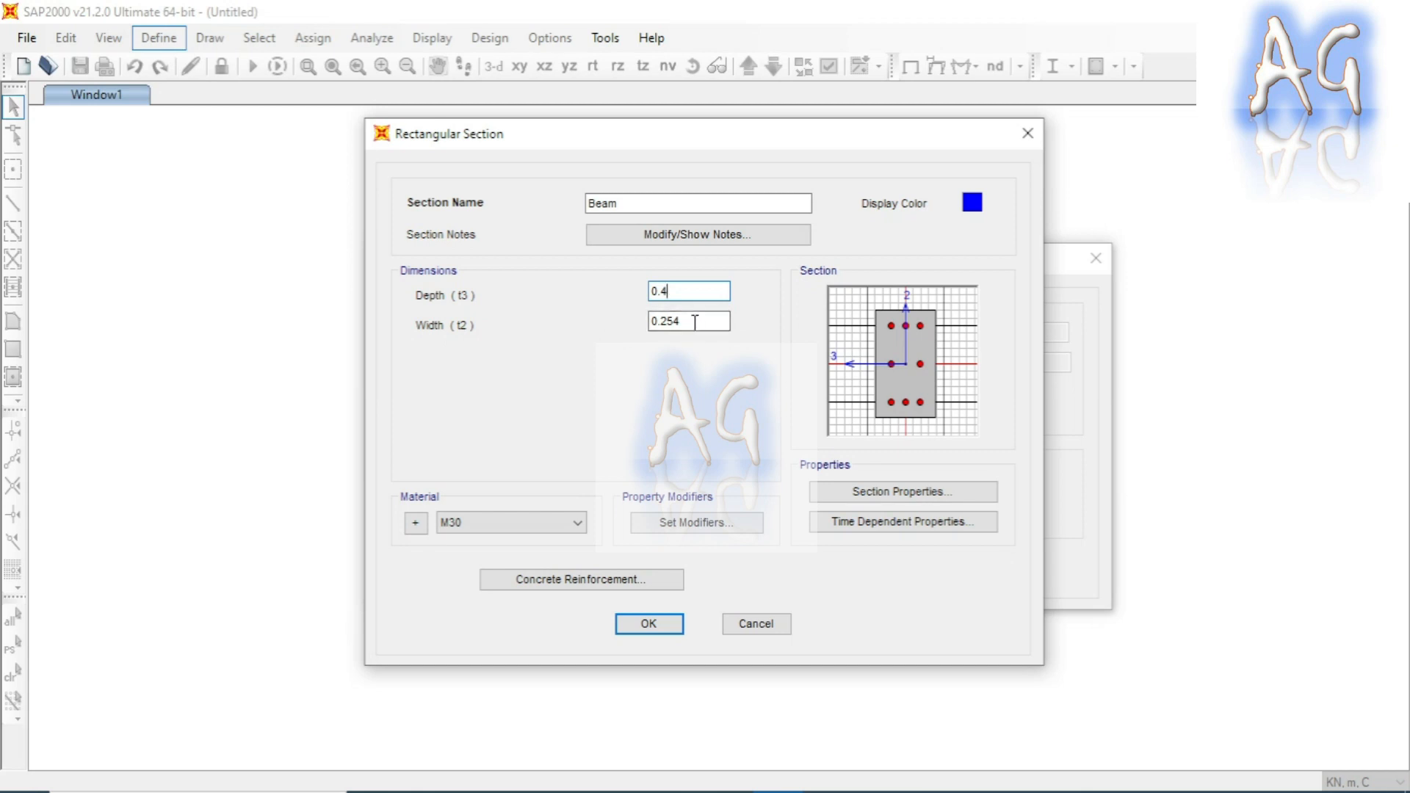
pyautogui.press('Tab')
pyautogui.write('0.25')
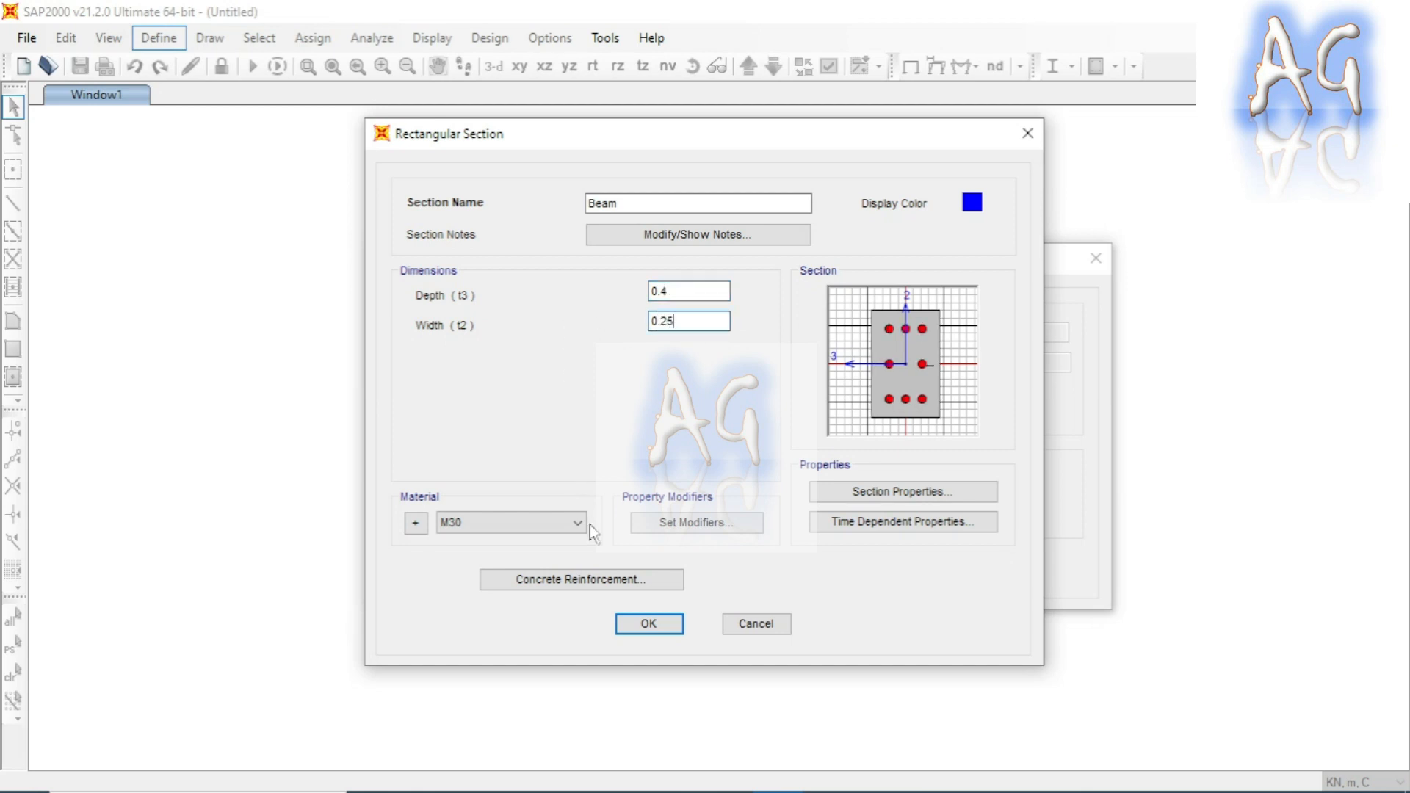
pyautogui.click(483, 527)
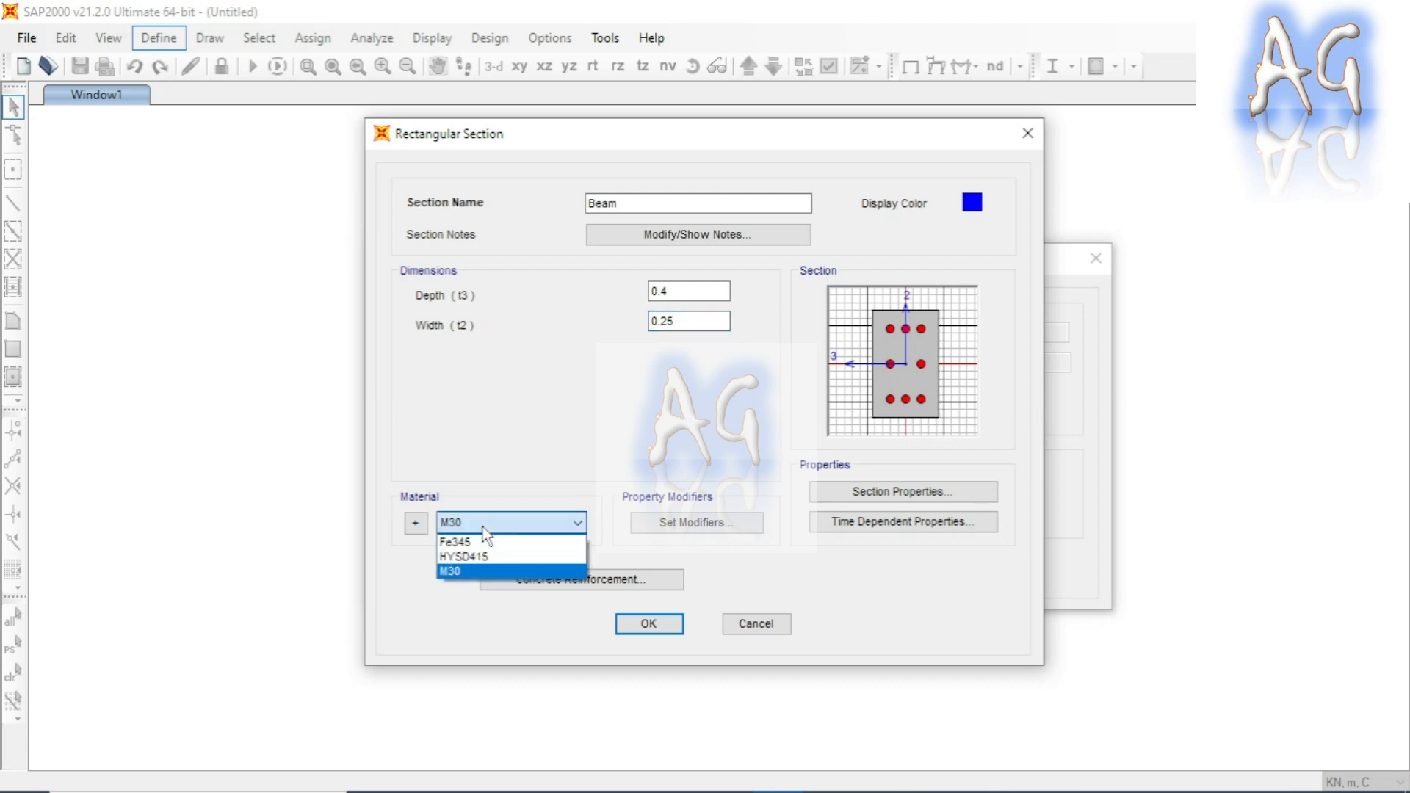
pyautogui.click(482, 527)
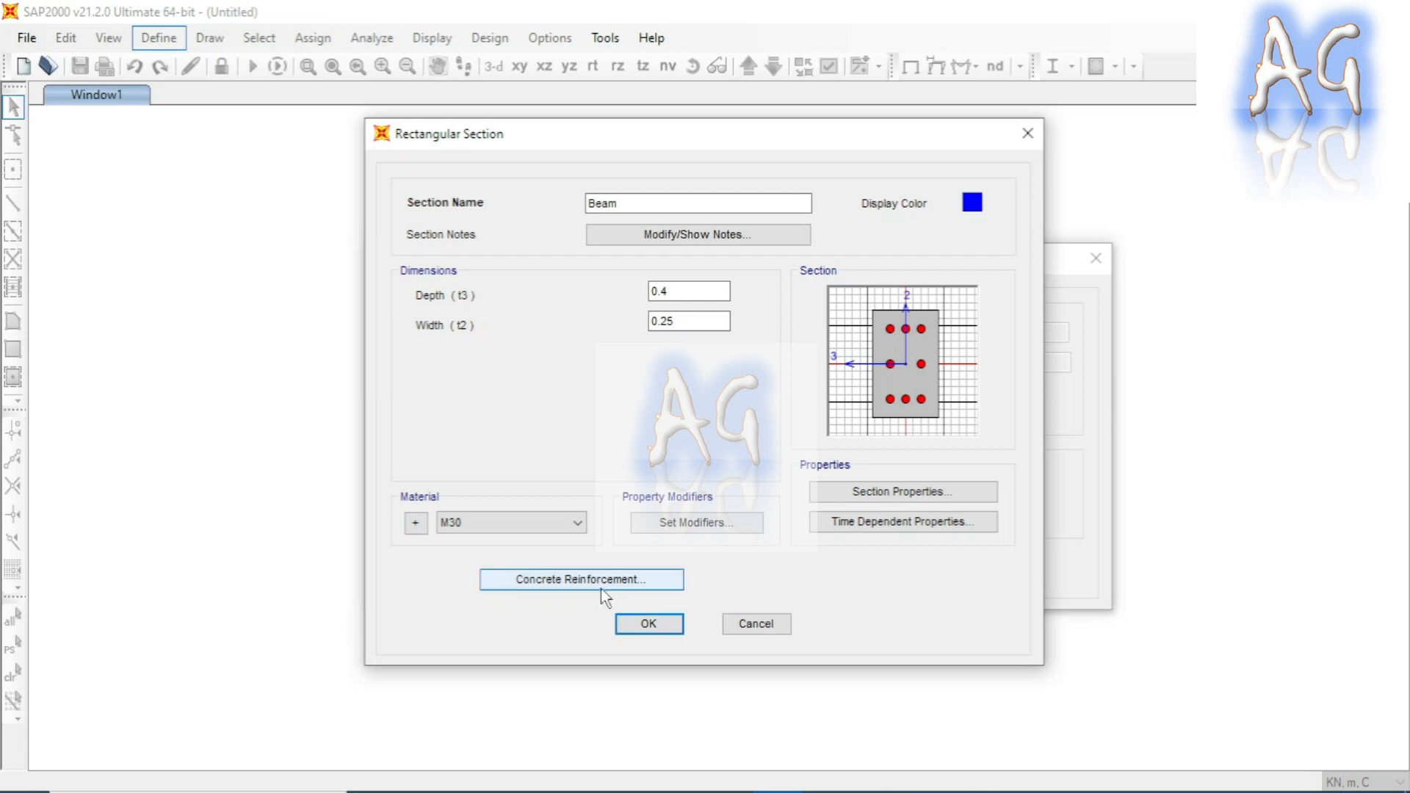
# Set the Beam section's reinforcement design type to Beam (M3 Design Only), keeping 0.06 m top and bottom cover, and accept the section
pyautogui.click(636, 584)
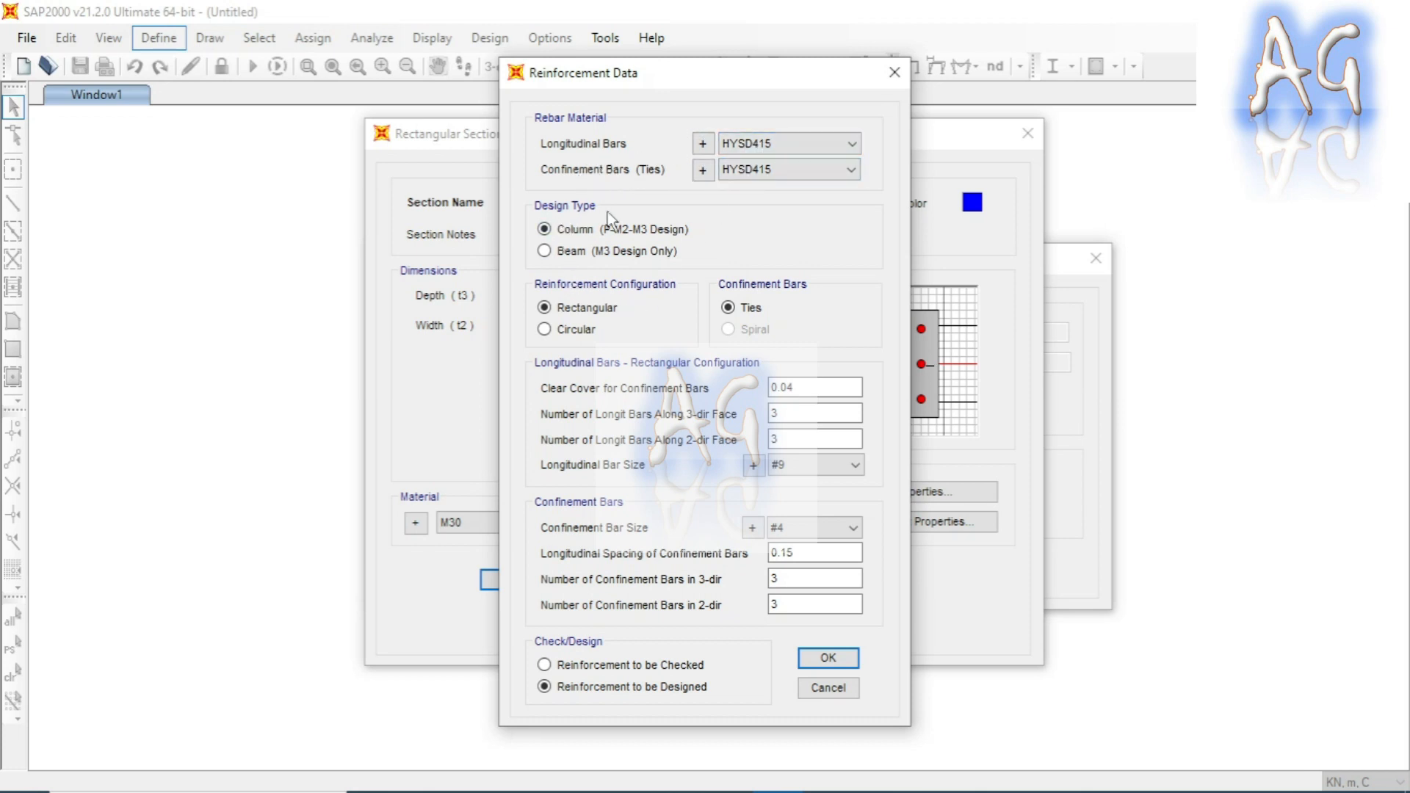
pyautogui.click(544, 252)
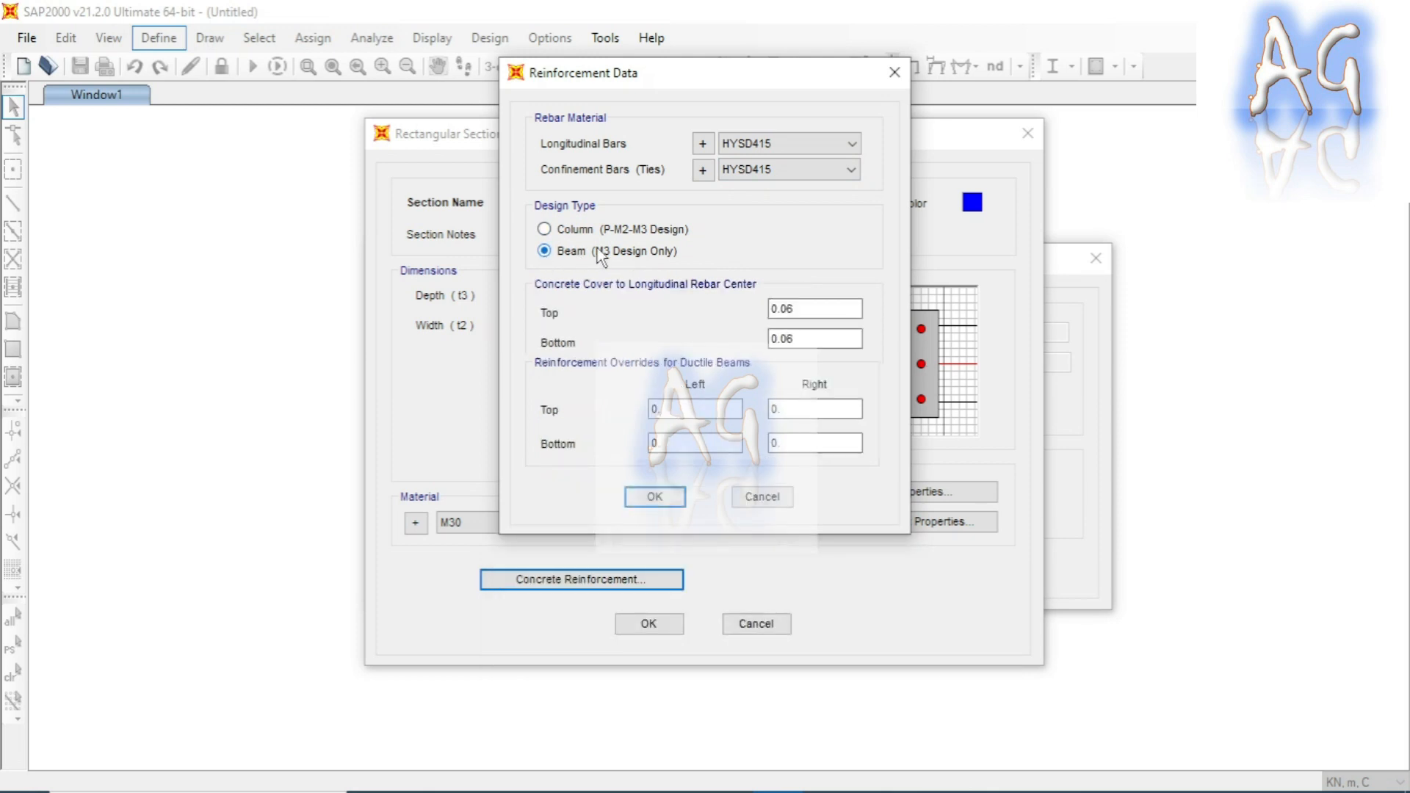
pyautogui.click(852, 332)
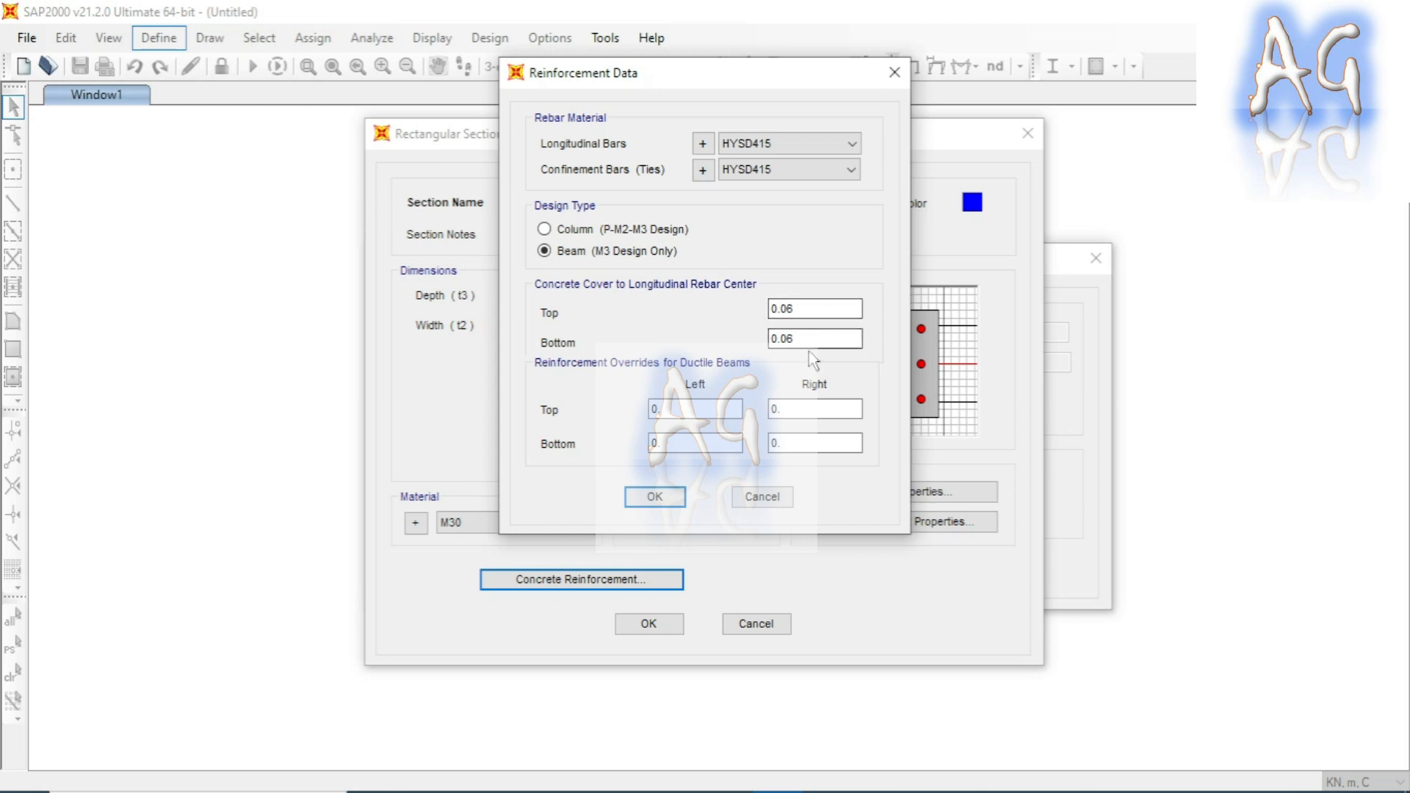
pyautogui.click(819, 310)
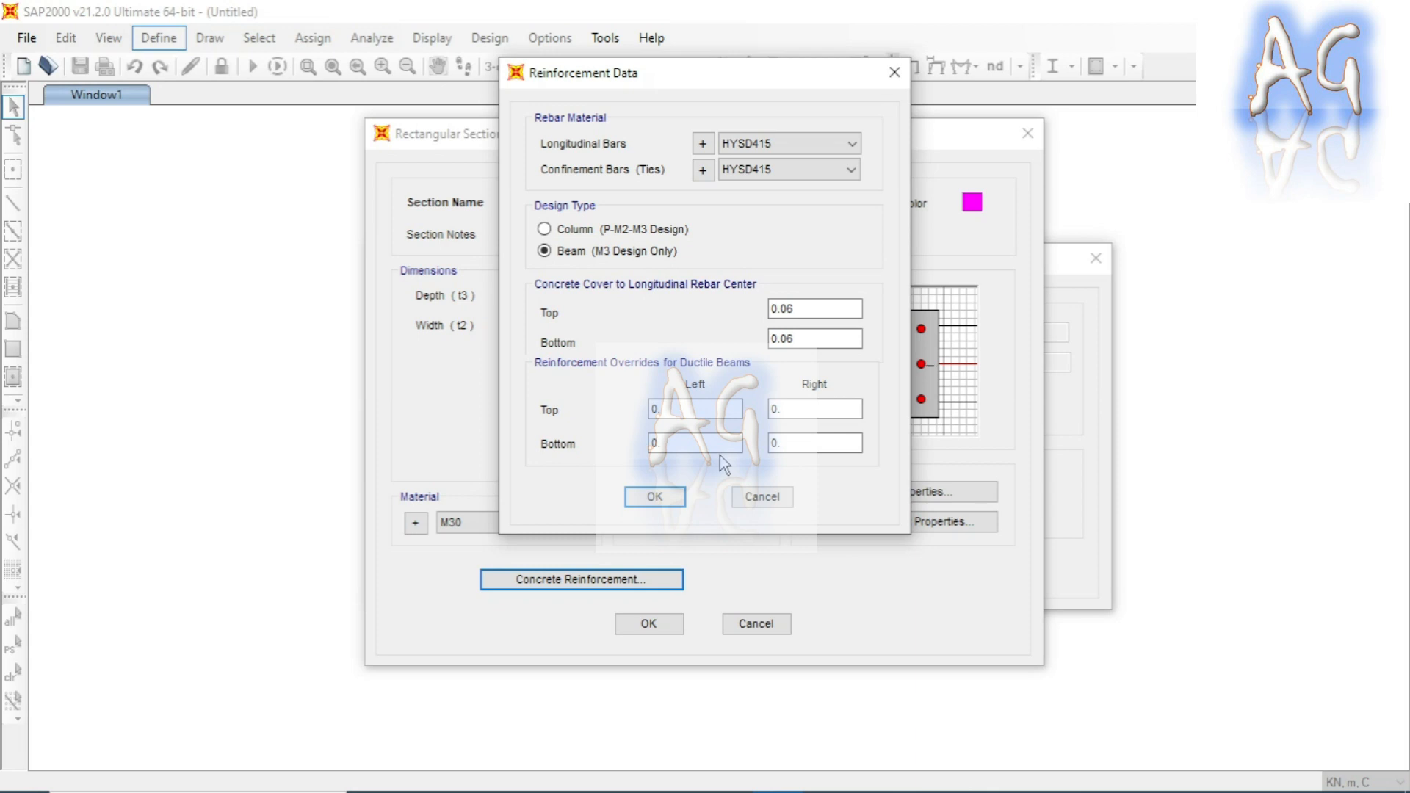
pyautogui.click(655, 497)
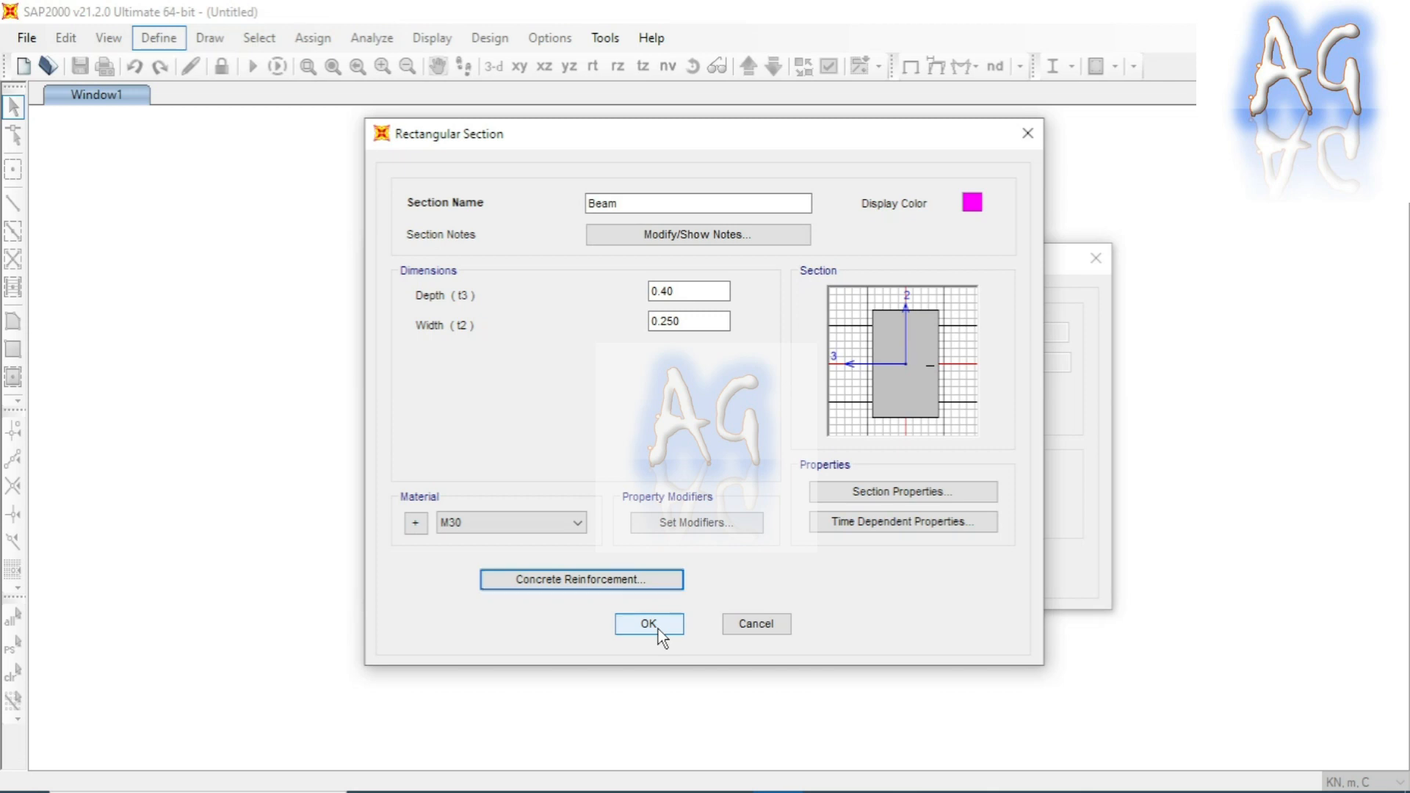
pyautogui.click(649, 624)
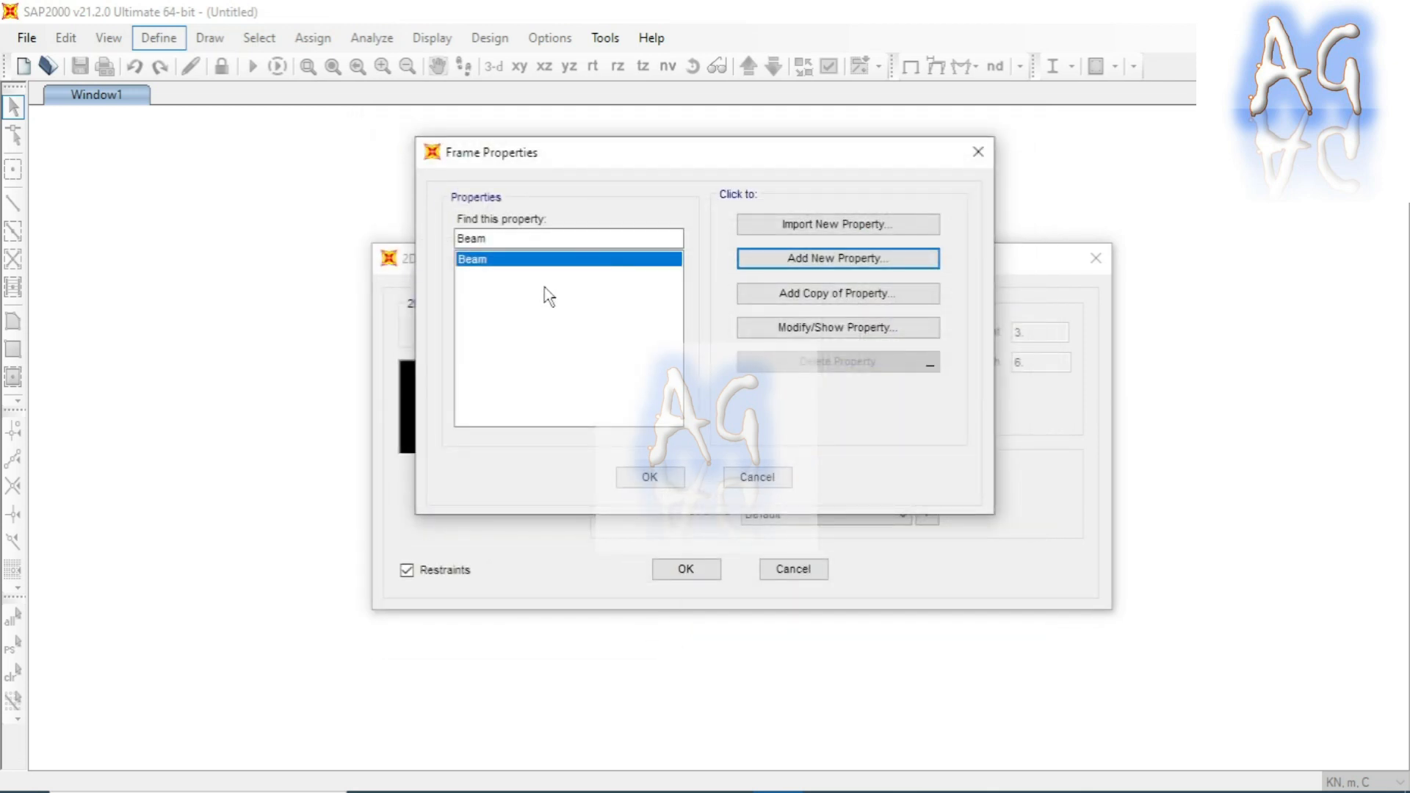
pyautogui.click(676, 479)
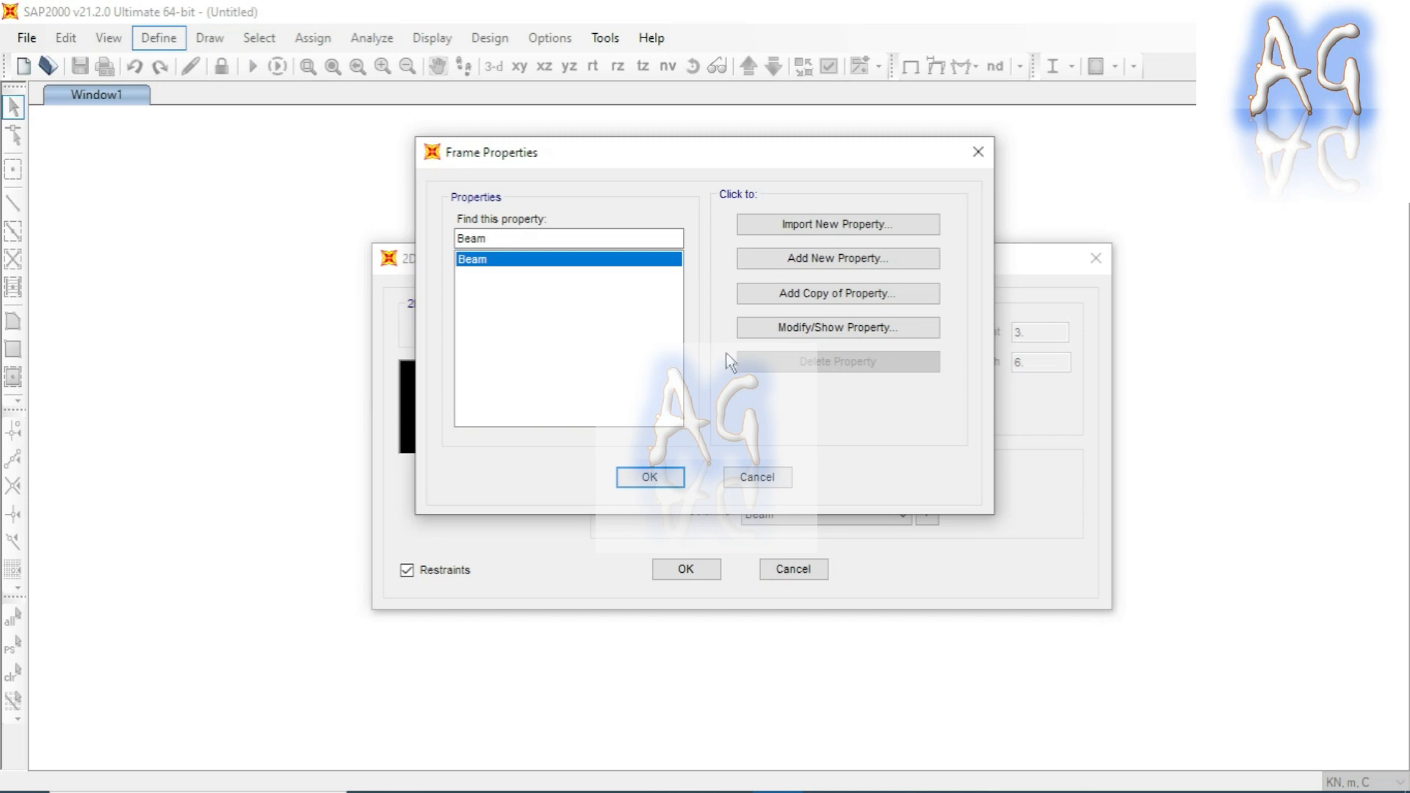
# Add a rectangular concrete frame section named Column with both depth and width set to 0.25 m
pyautogui.click(854, 269)
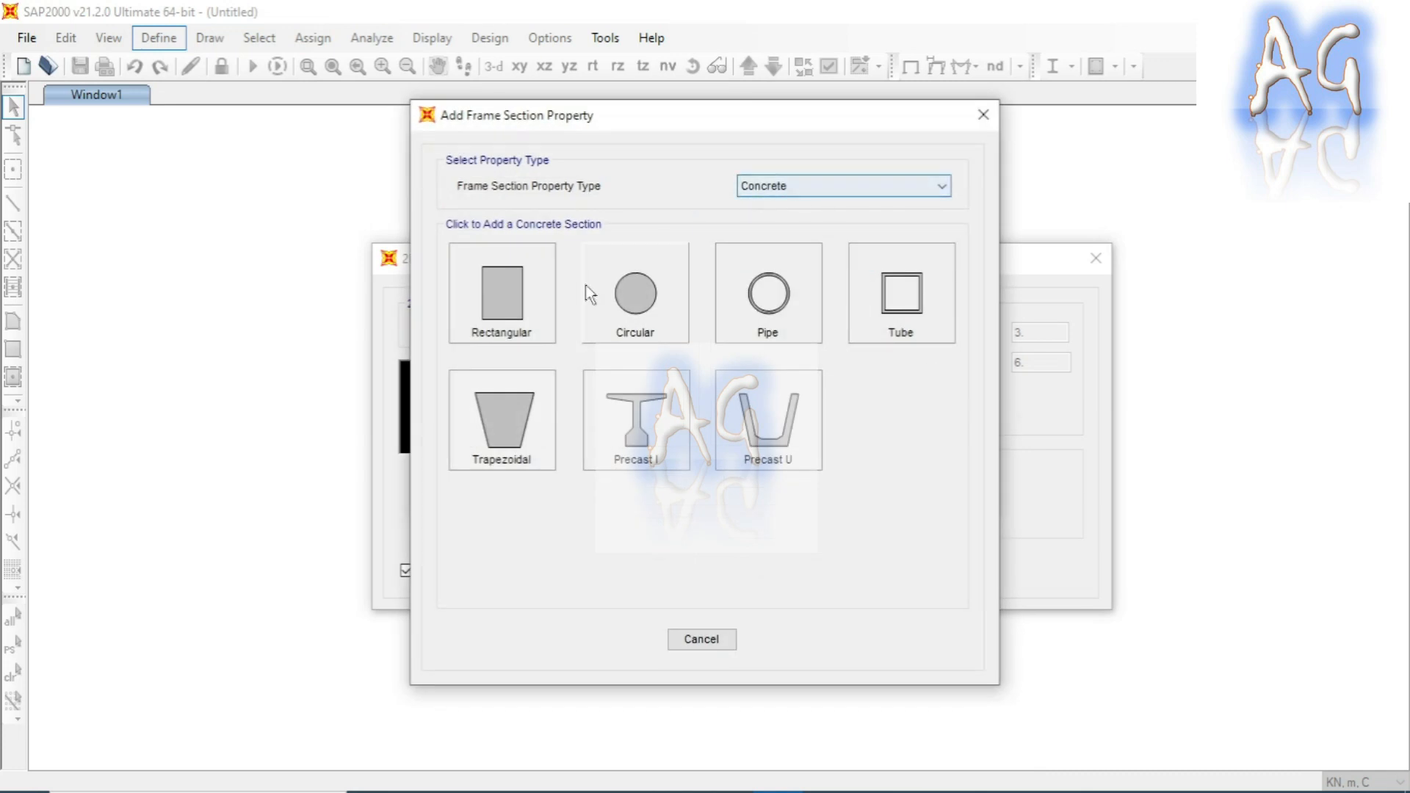
pyautogui.click(502, 294)
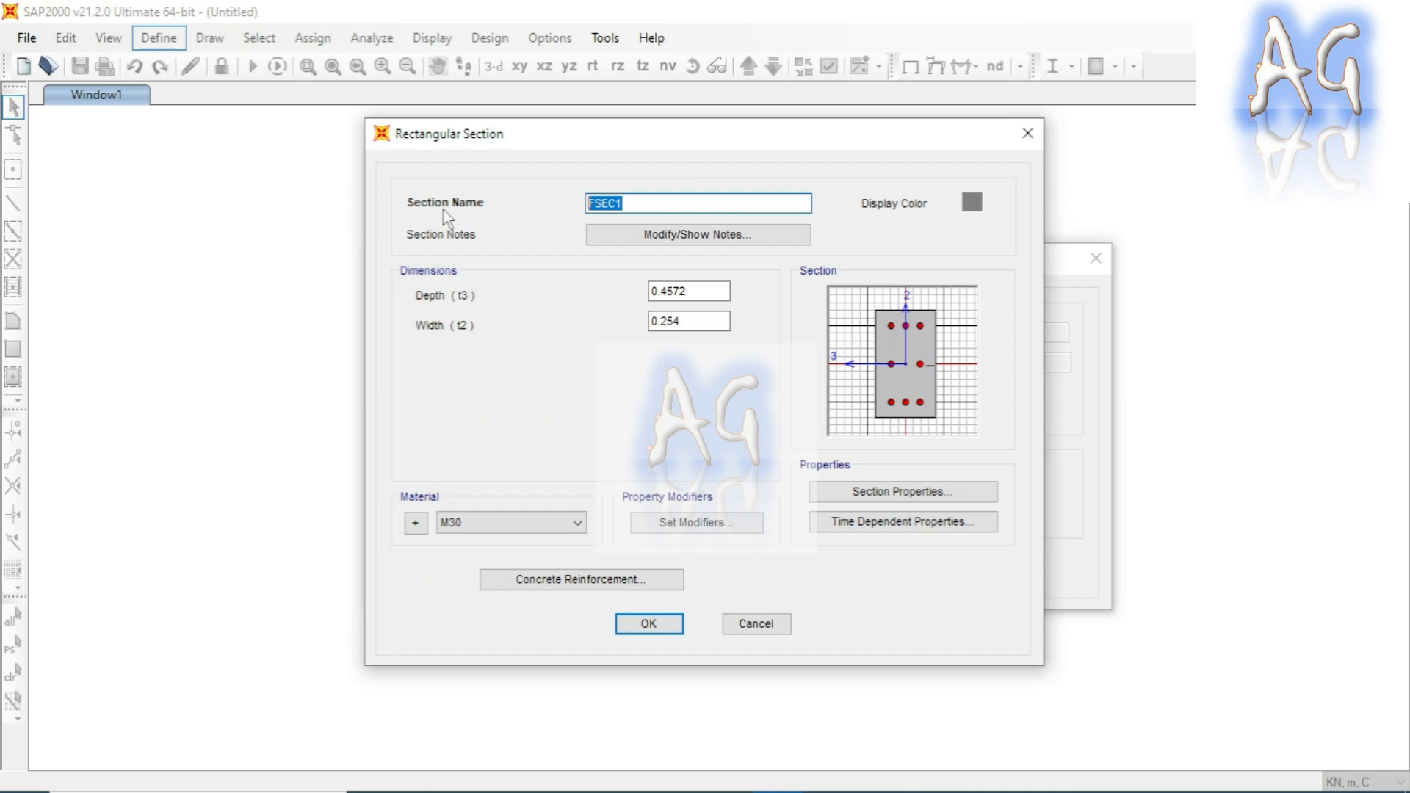
pyautogui.write('Column')
pyautogui.moveTo(709, 288); pyautogui.dragTo(664, 293)
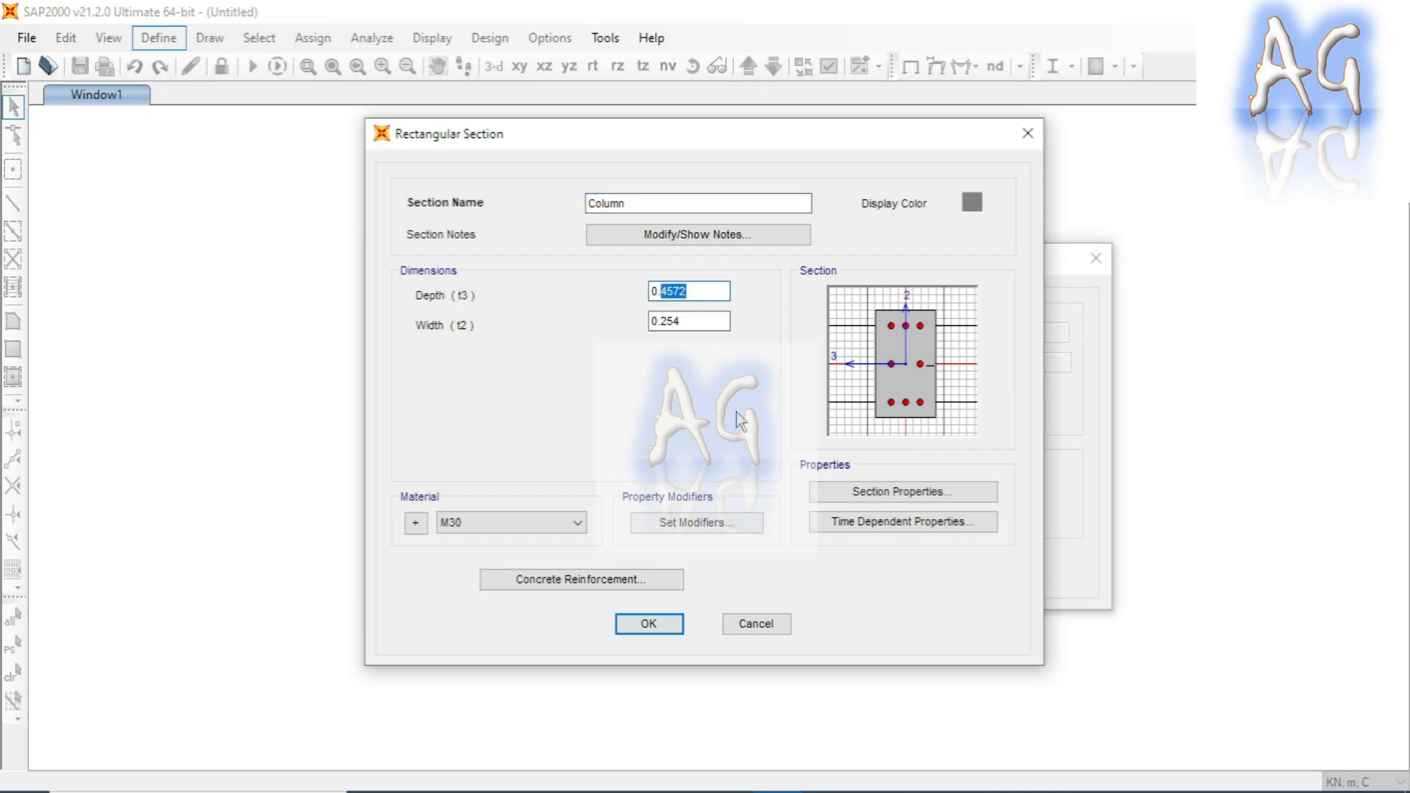
pyautogui.write('25')
pyautogui.click(700, 323)
pyautogui.press('BackSpace')
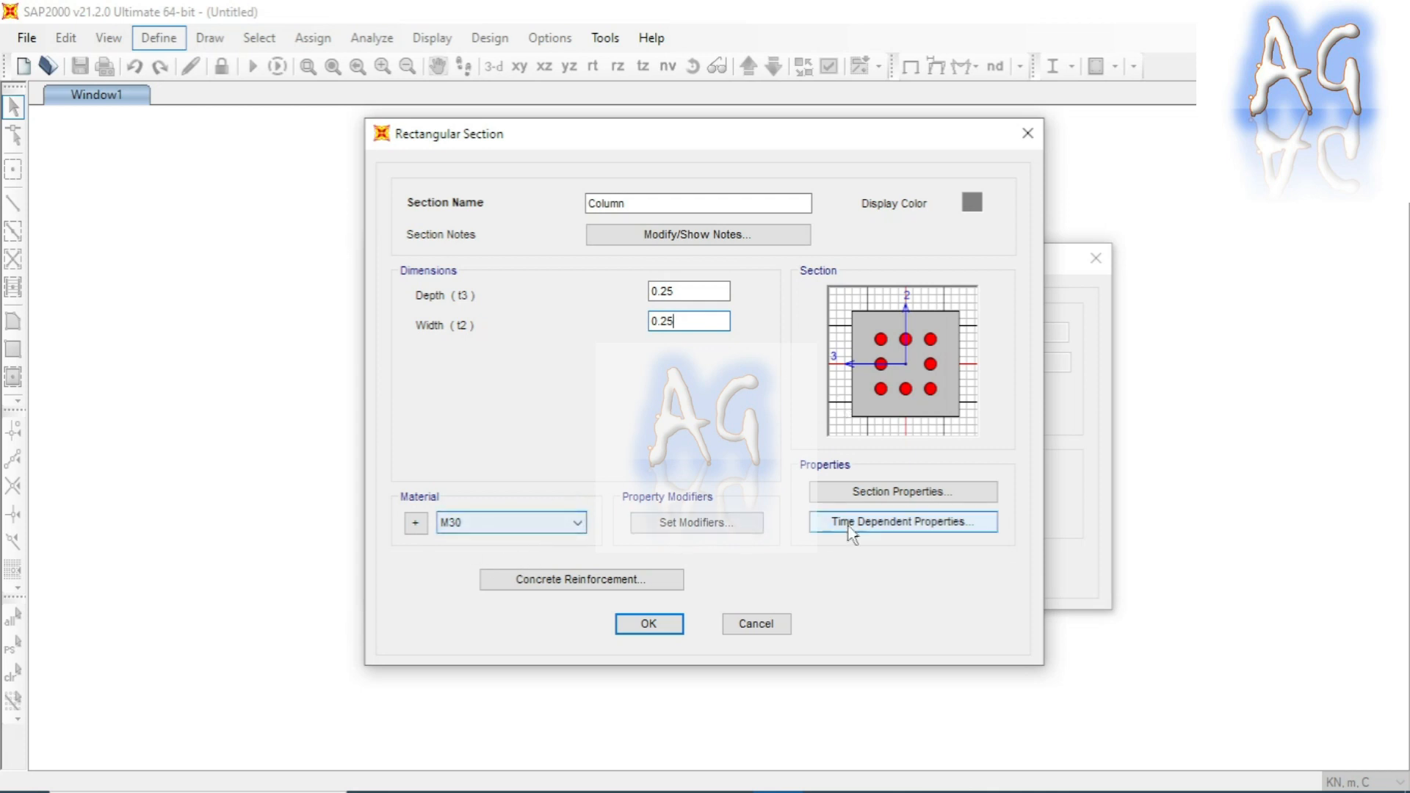
# In the column's reinforcement data, set two longitudinal bars along both the 3-dir and 2-dir faces with bar size 16d
pyautogui.click(611, 587)
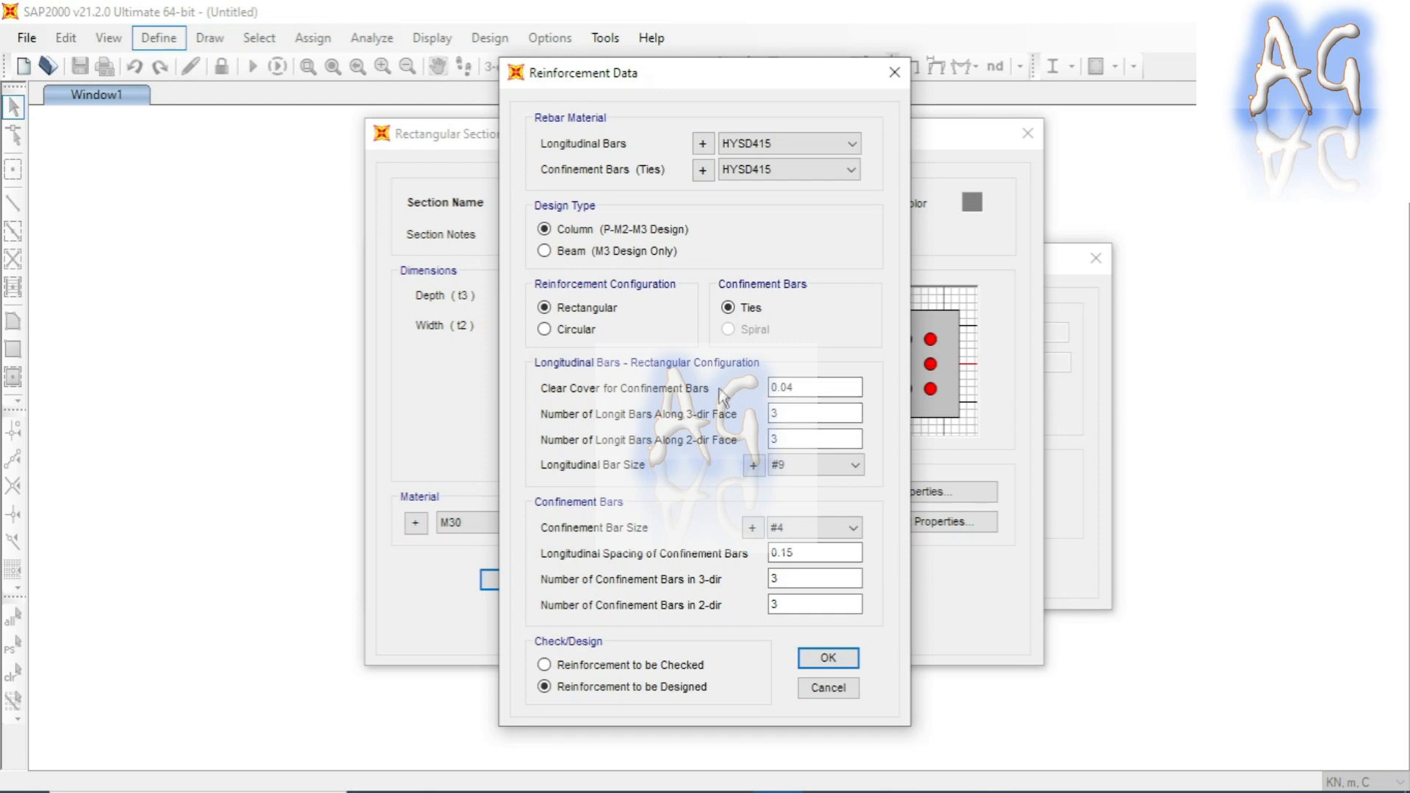
pyautogui.moveTo(763, 82); pyautogui.dragTo(483, 76)
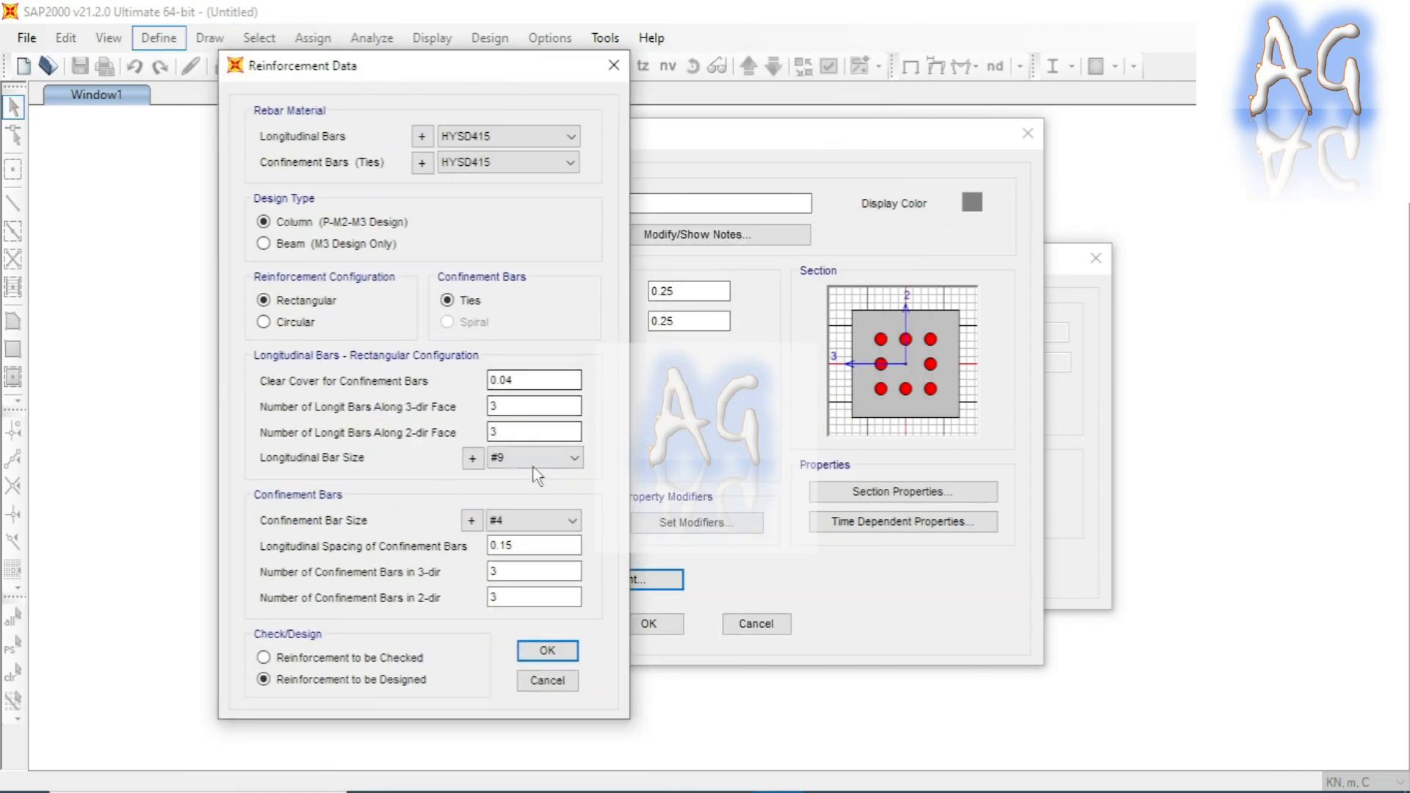
pyautogui.click(518, 407)
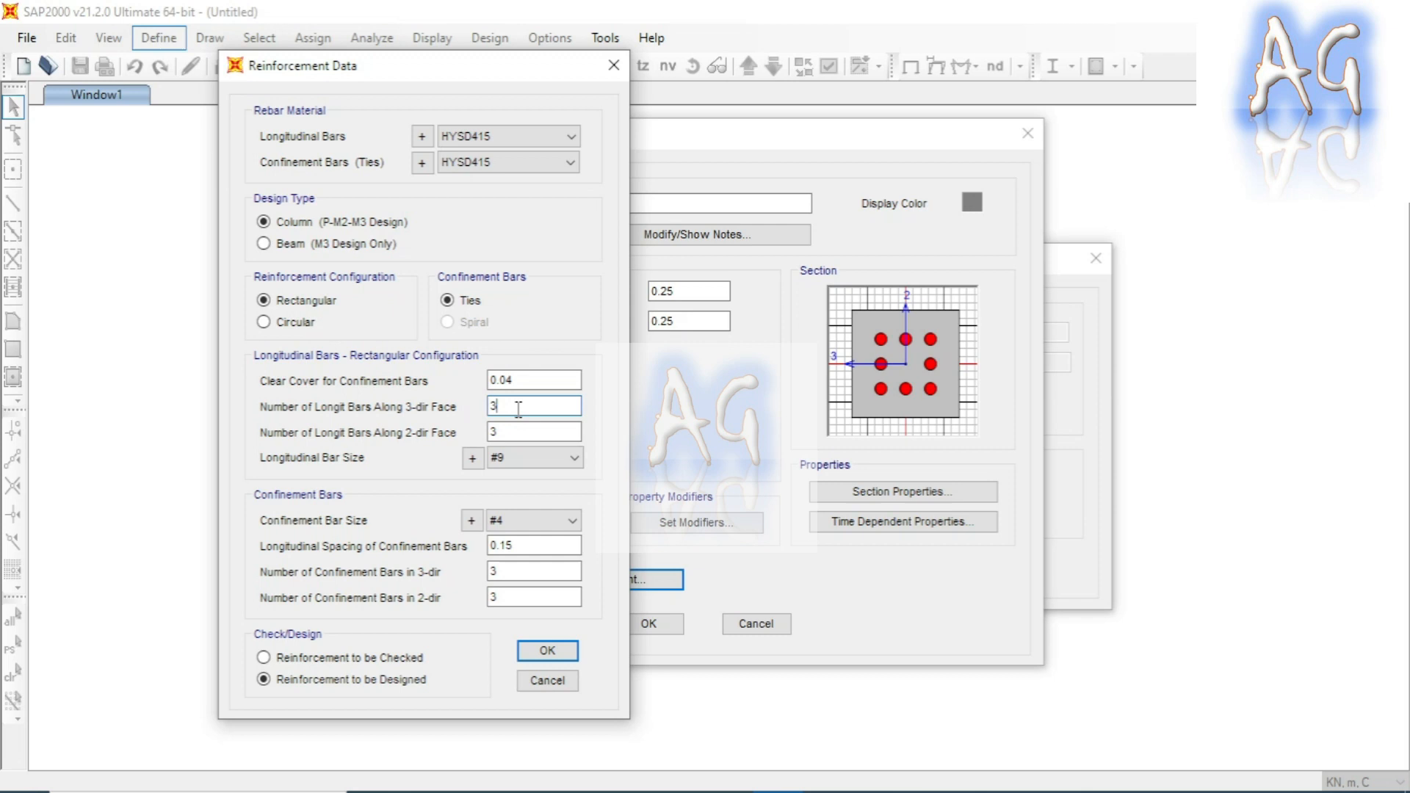
pyautogui.press('BackSpace')
pyautogui.write('2')
pyautogui.press('Tab')
pyautogui.write('2')
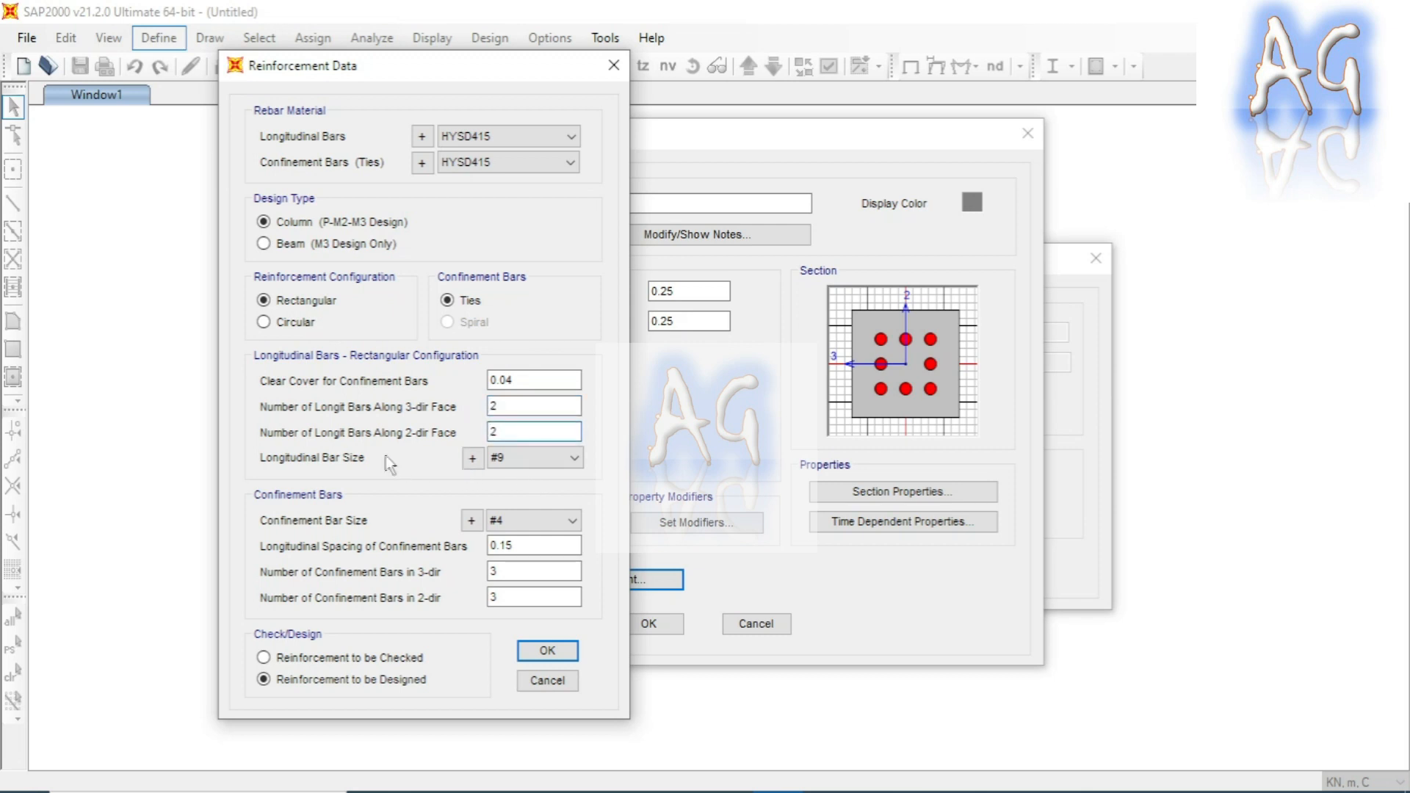
pyautogui.click(511, 461)
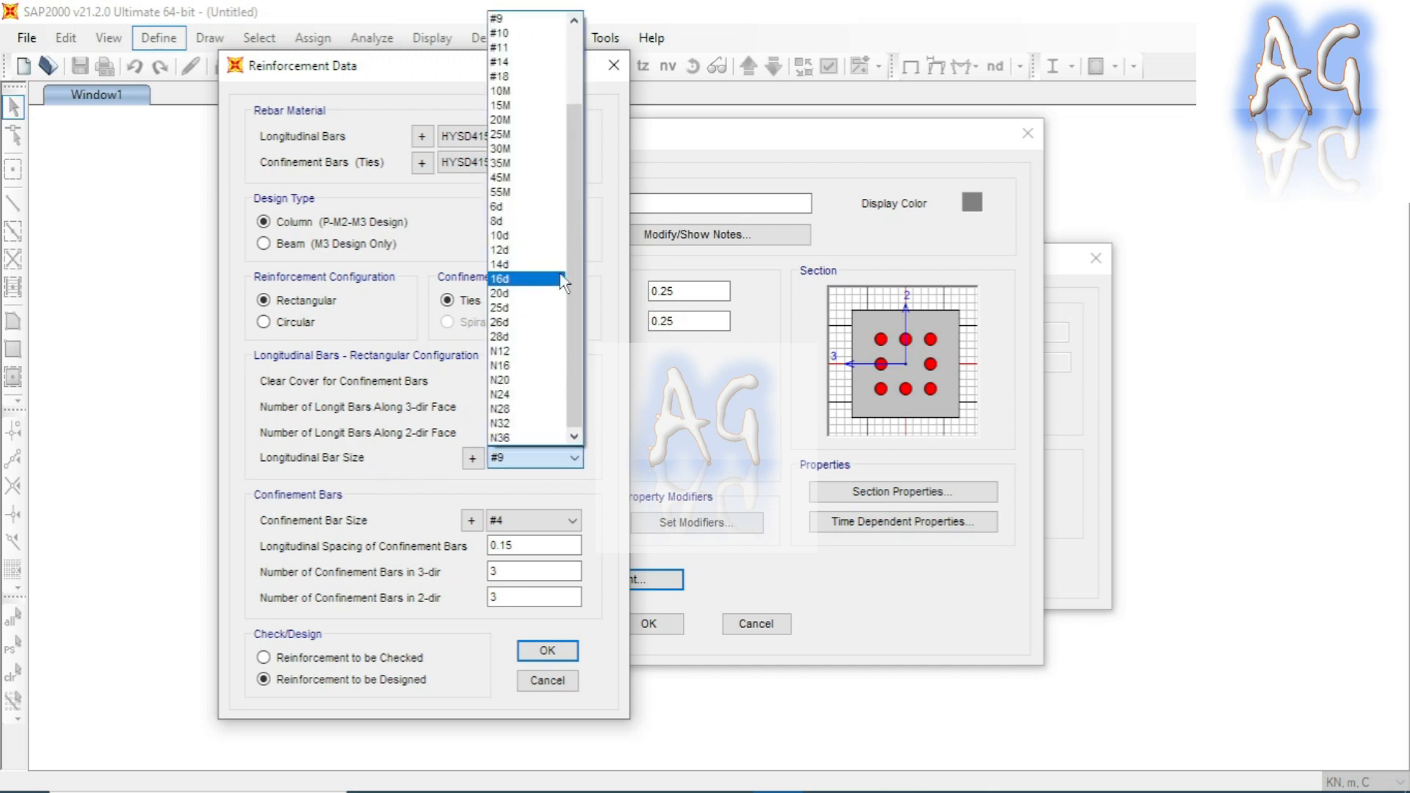
pyautogui.click(518, 283)
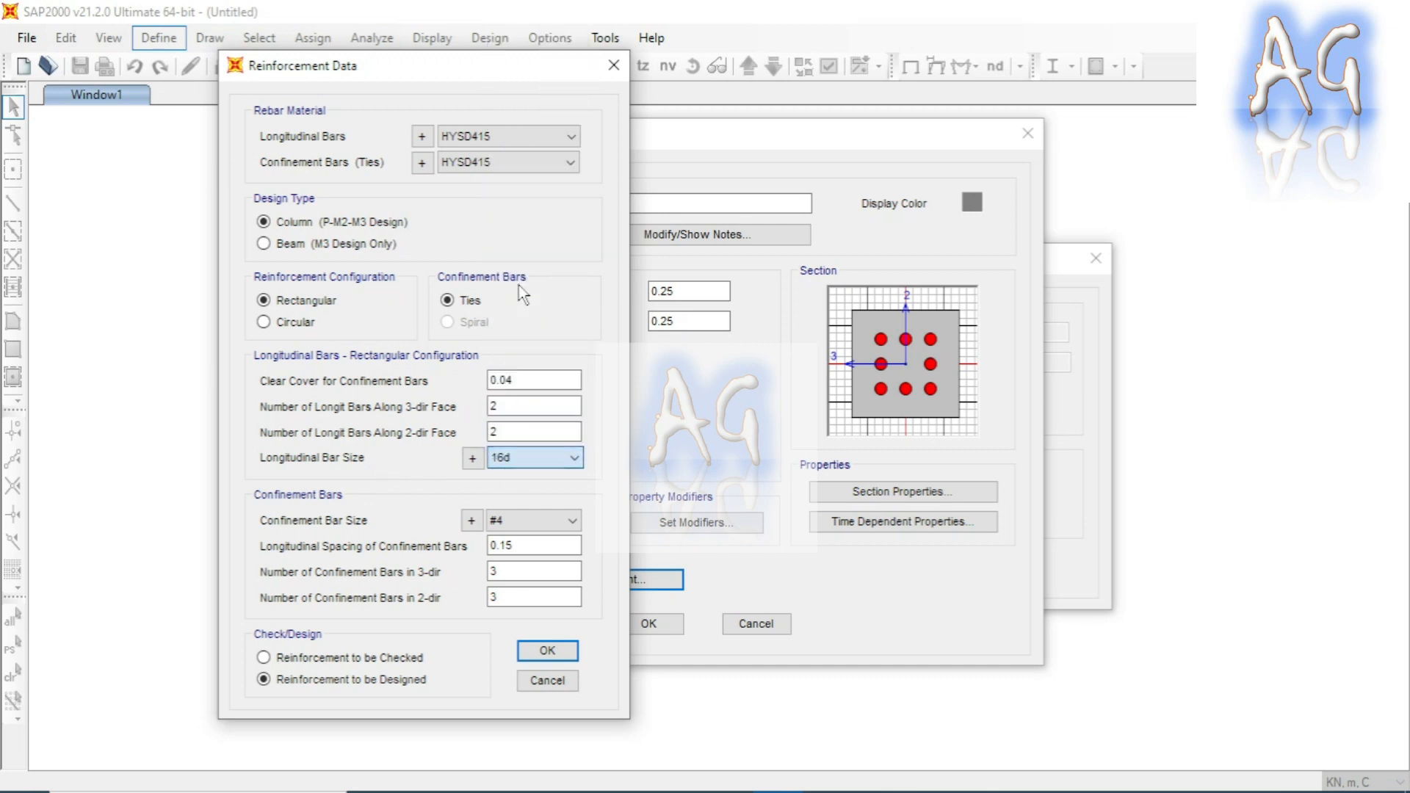
# Set the column's confinement bars to size 8d with two bars in each direction, and accept the Column section
pyautogui.click(524, 522)
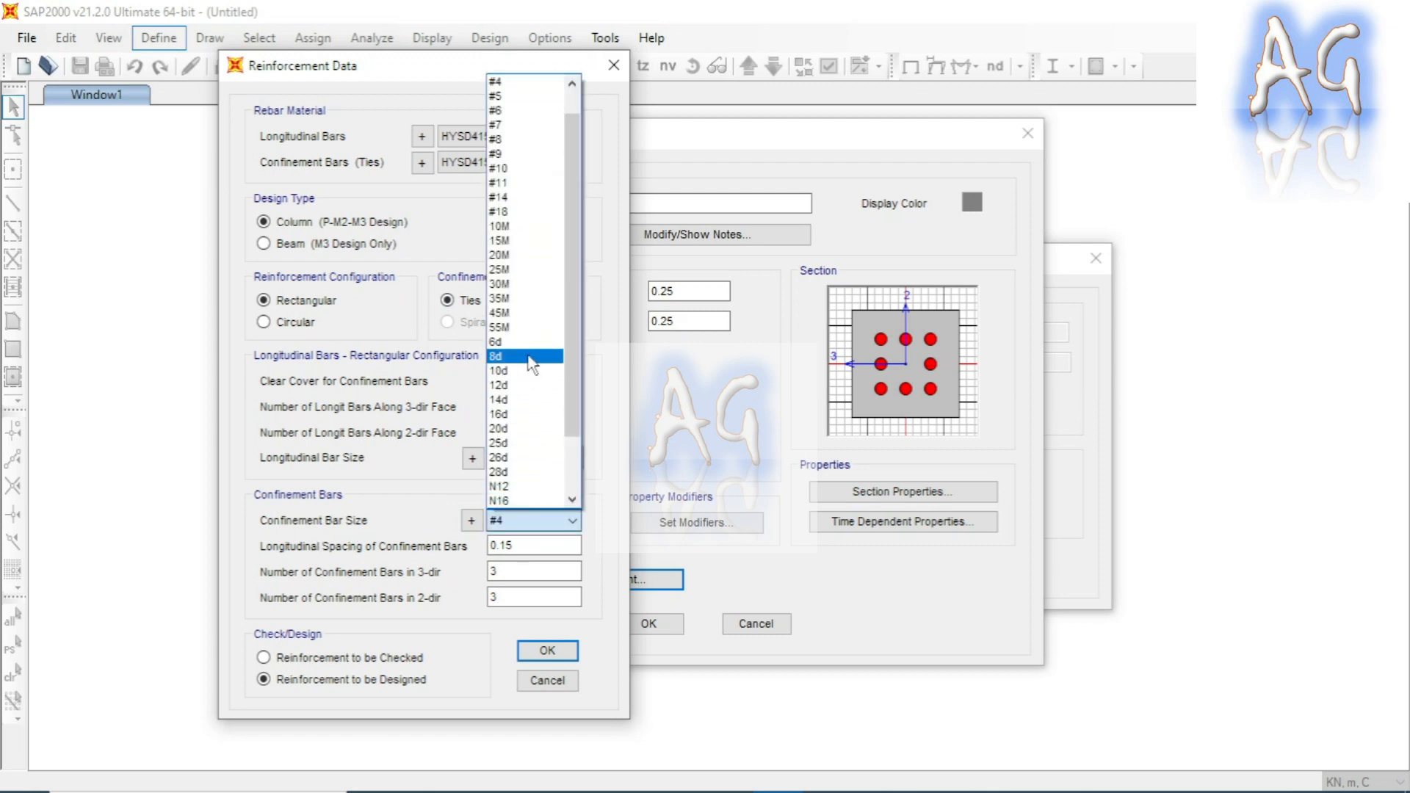
pyautogui.click(526, 357)
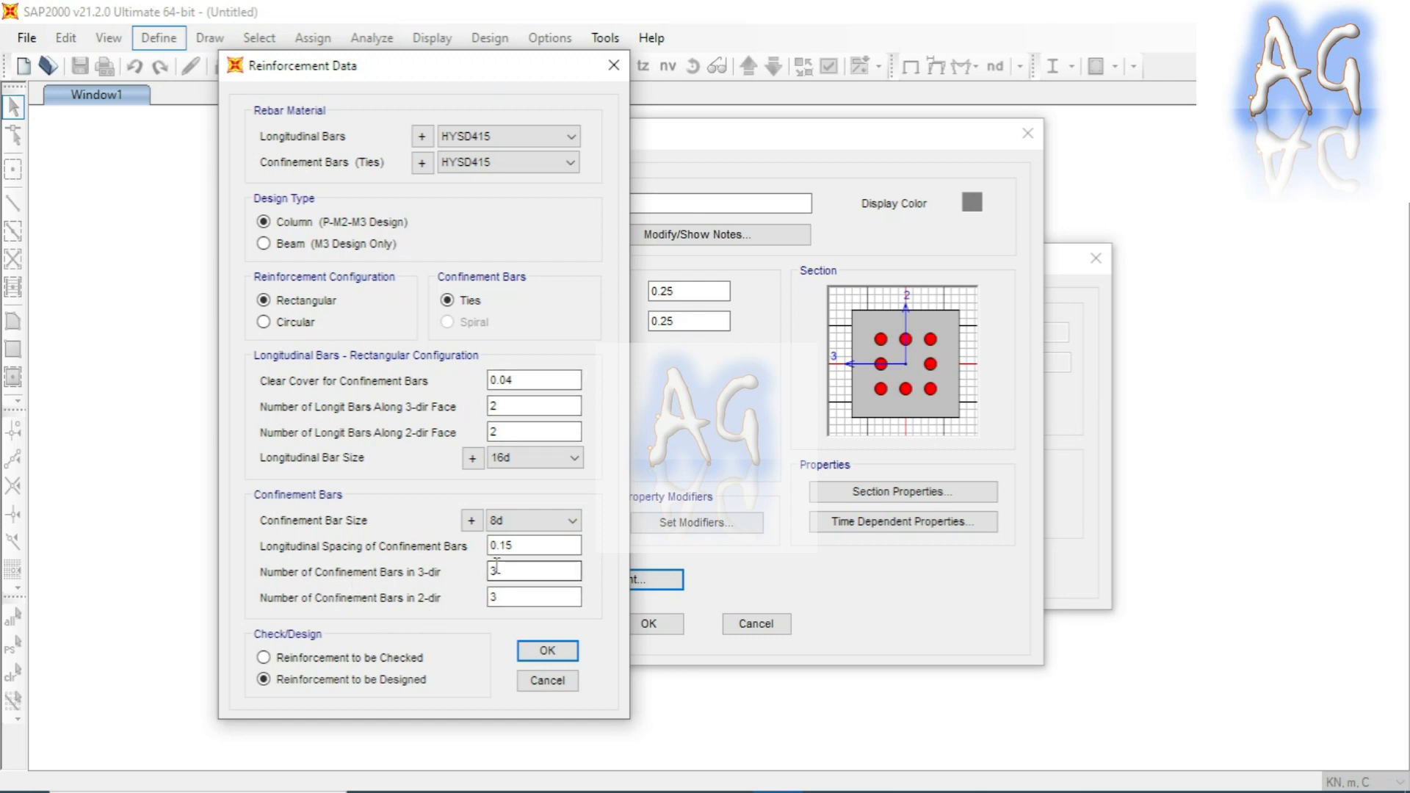
pyautogui.moveTo(529, 571); pyautogui.dragTo(473, 582)
pyautogui.write('2')
pyautogui.moveTo(505, 598); pyautogui.dragTo(396, 606)
pyautogui.write('2')
pyautogui.click(560, 652)
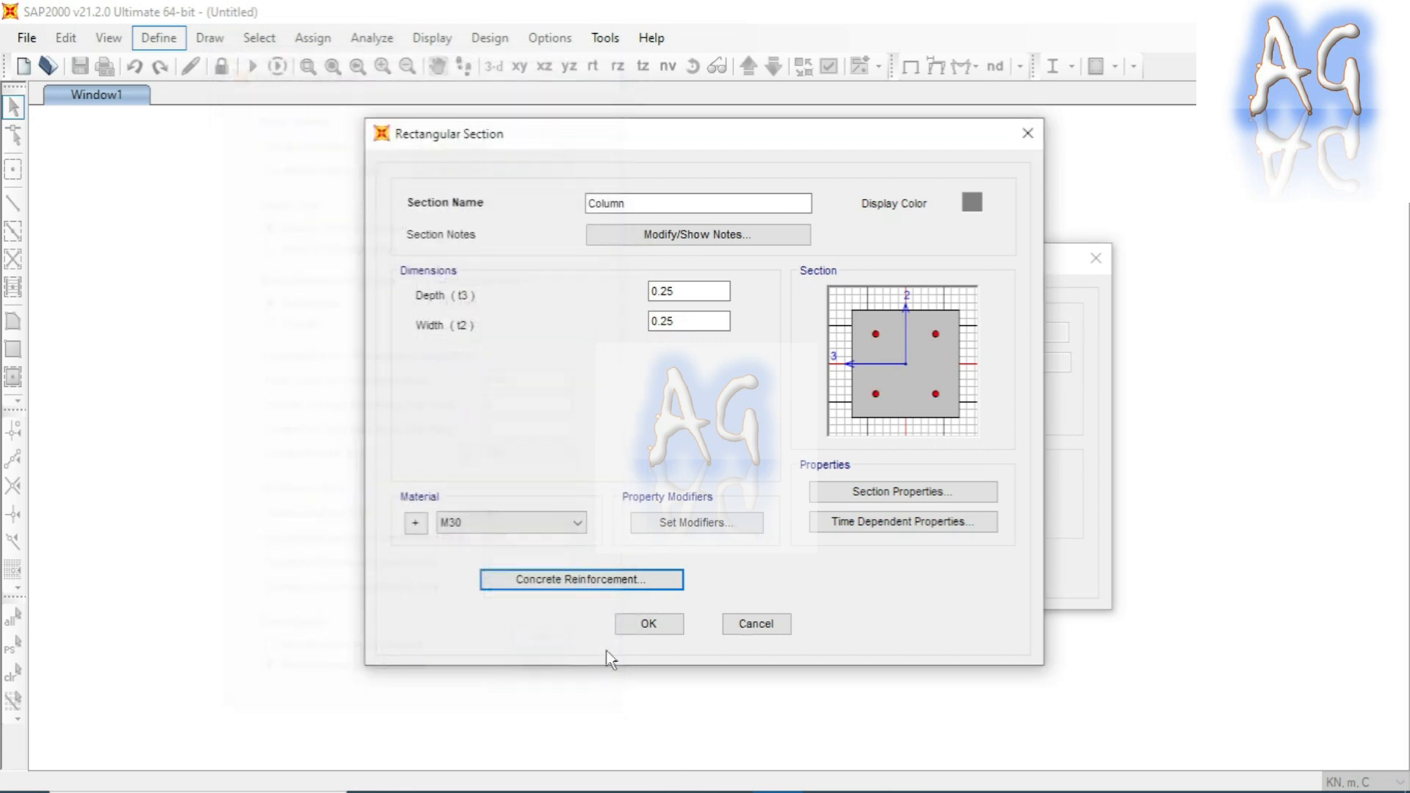
pyautogui.click(650, 624)
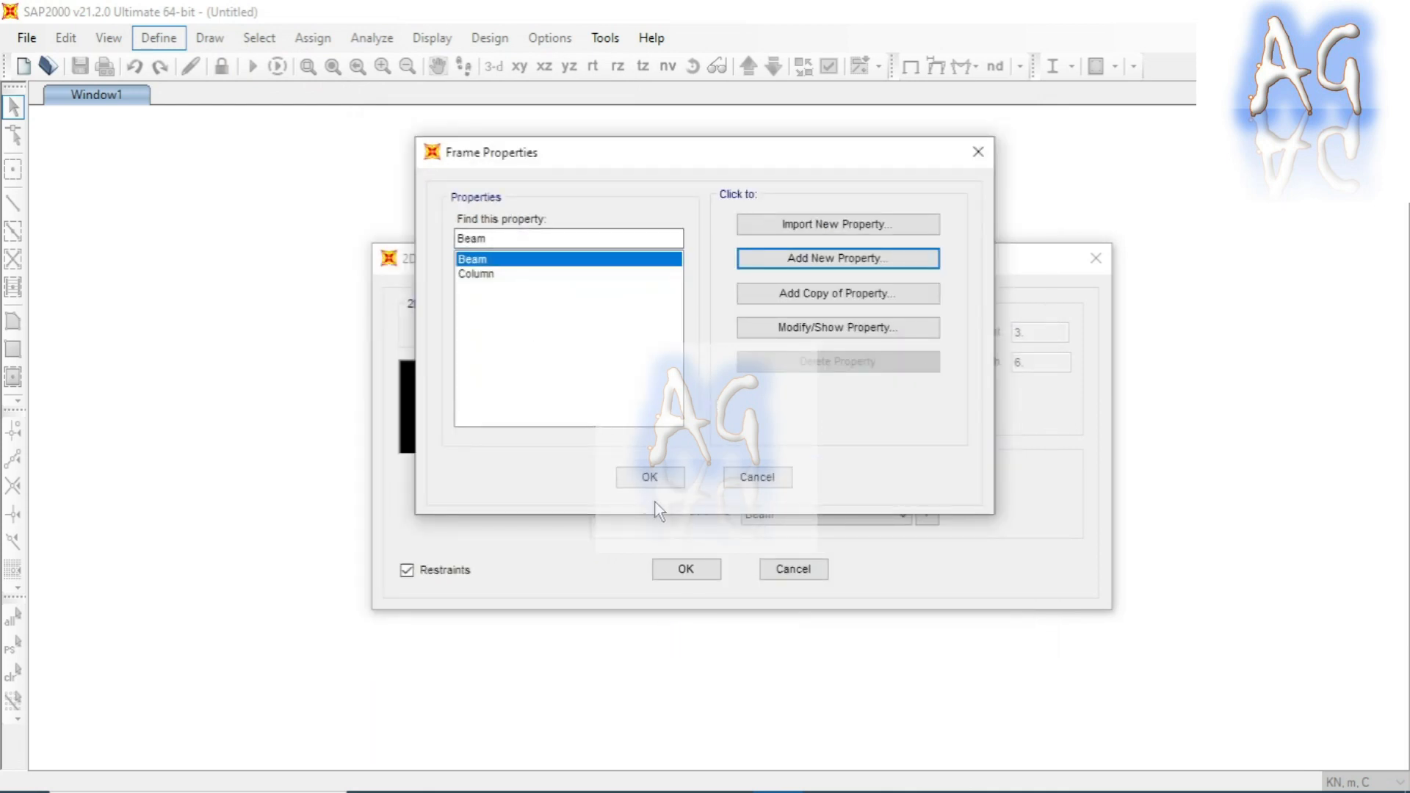
pyautogui.click(650, 477)
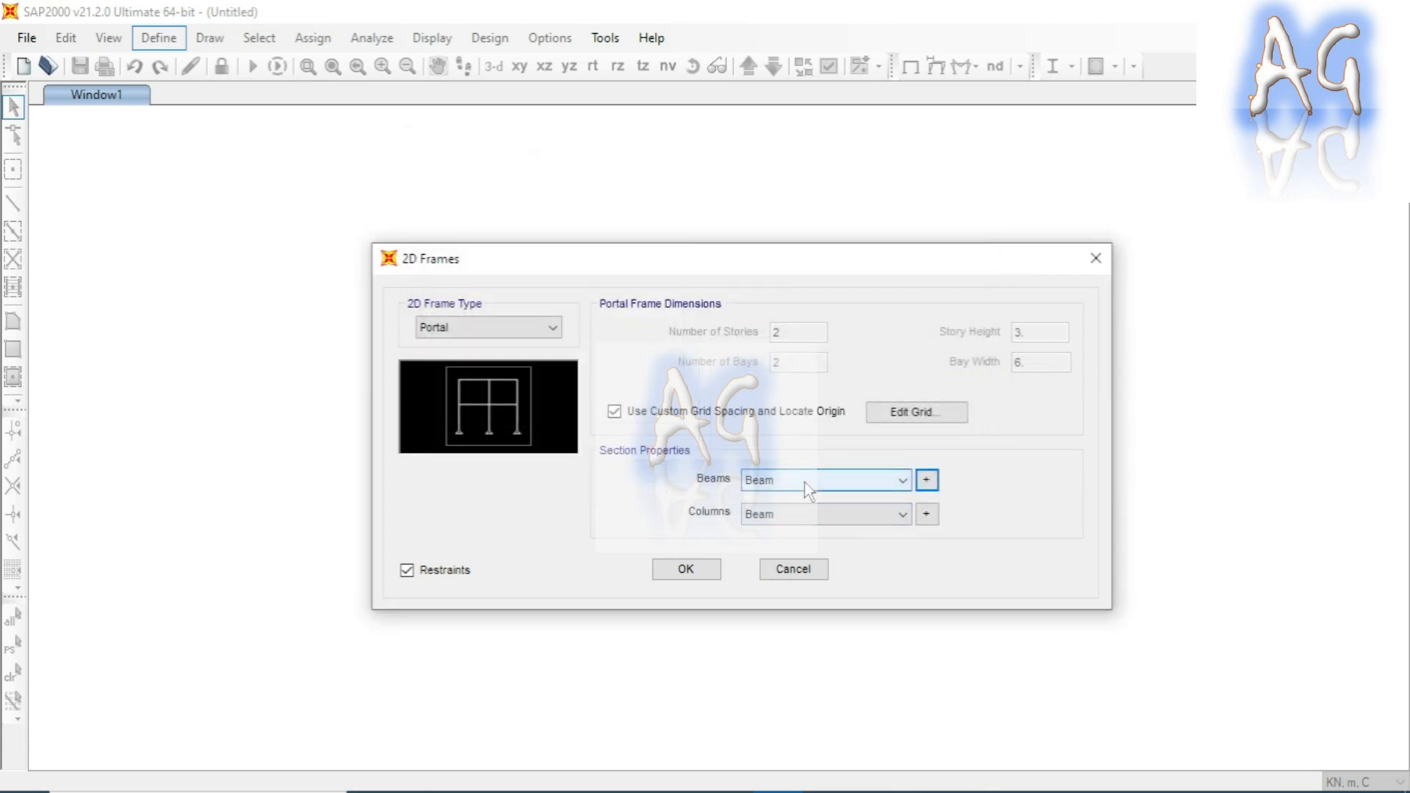
# Assign the Beam section to the beams and the Column section to the columns, and create the 2D portal frame
pyautogui.click(863, 483)
pyautogui.click(779, 498)
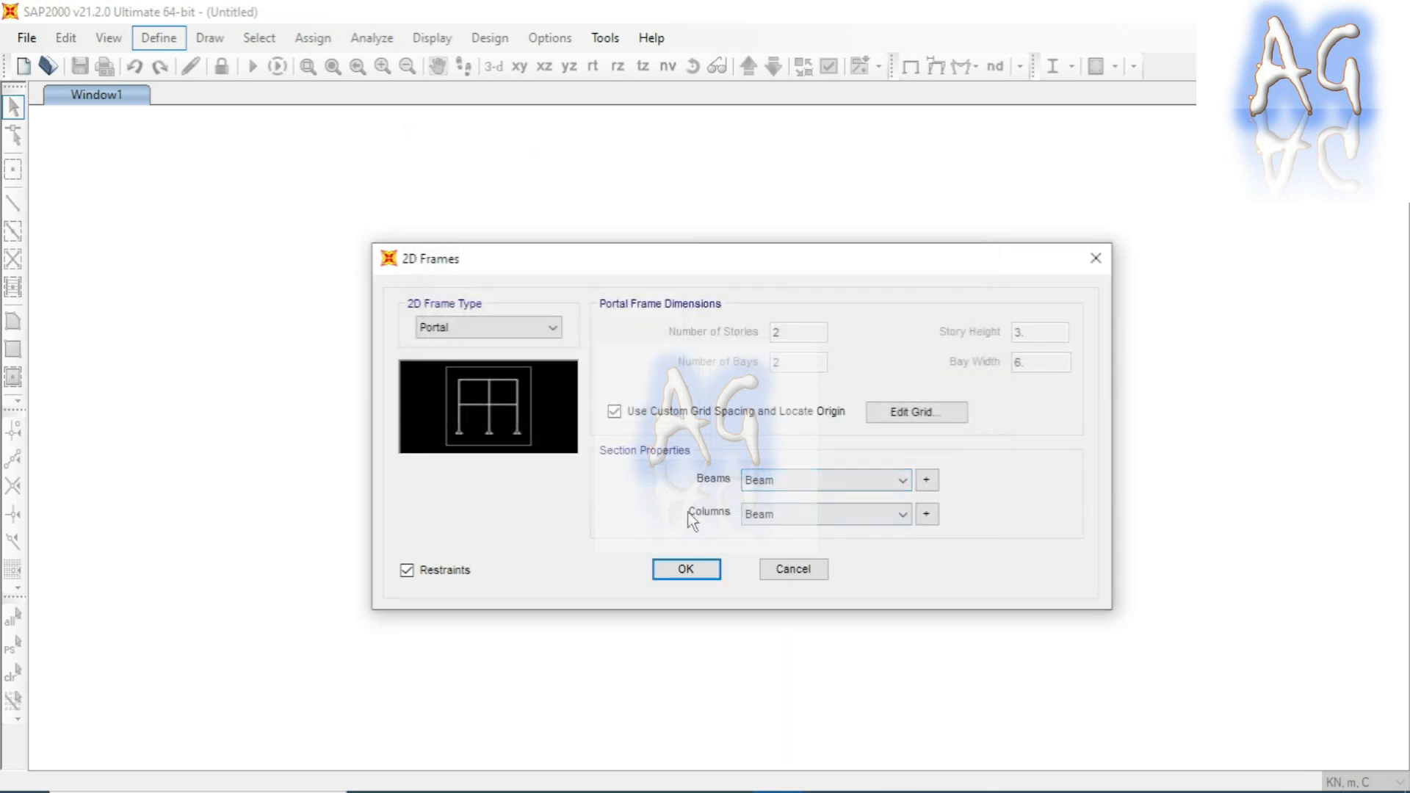
pyautogui.click(808, 514)
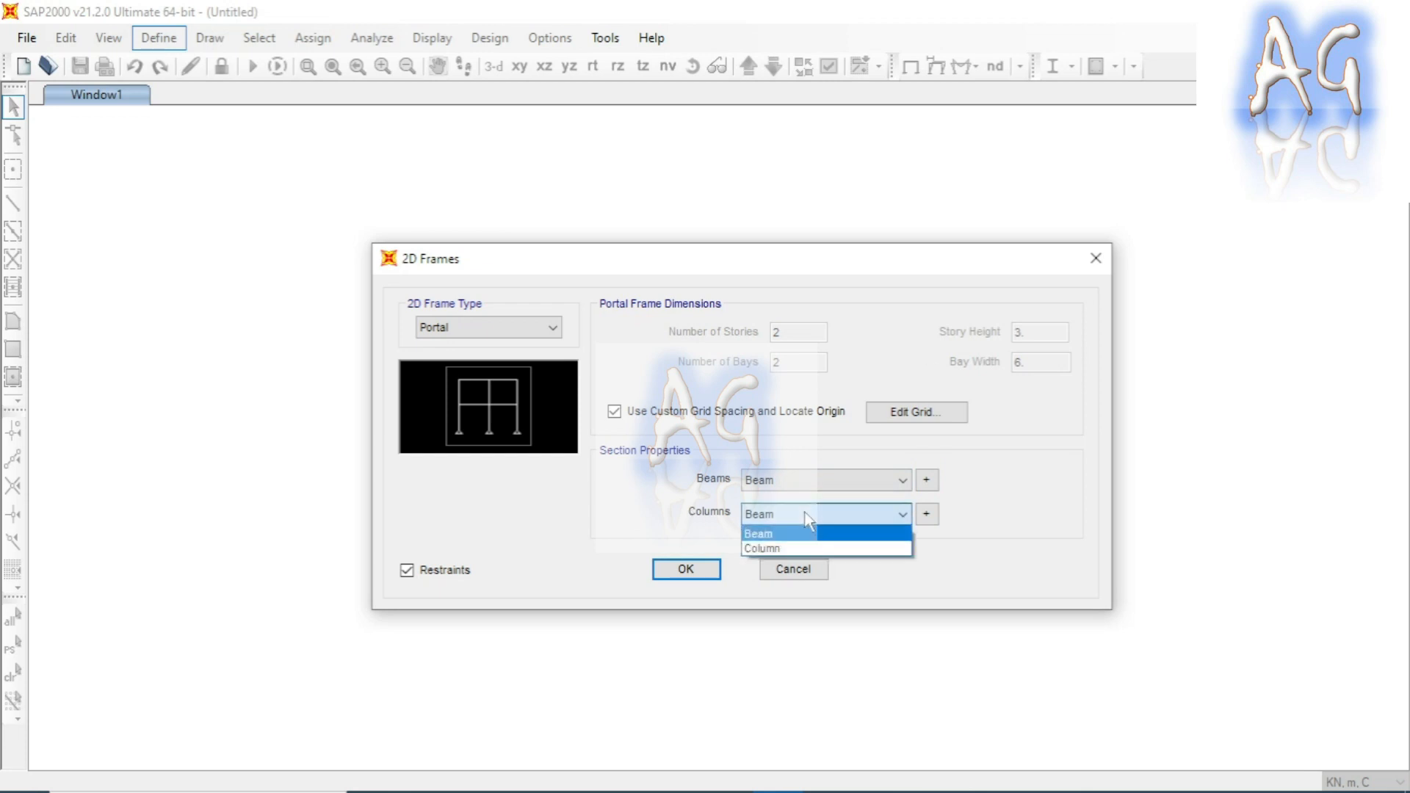
pyautogui.click(799, 550)
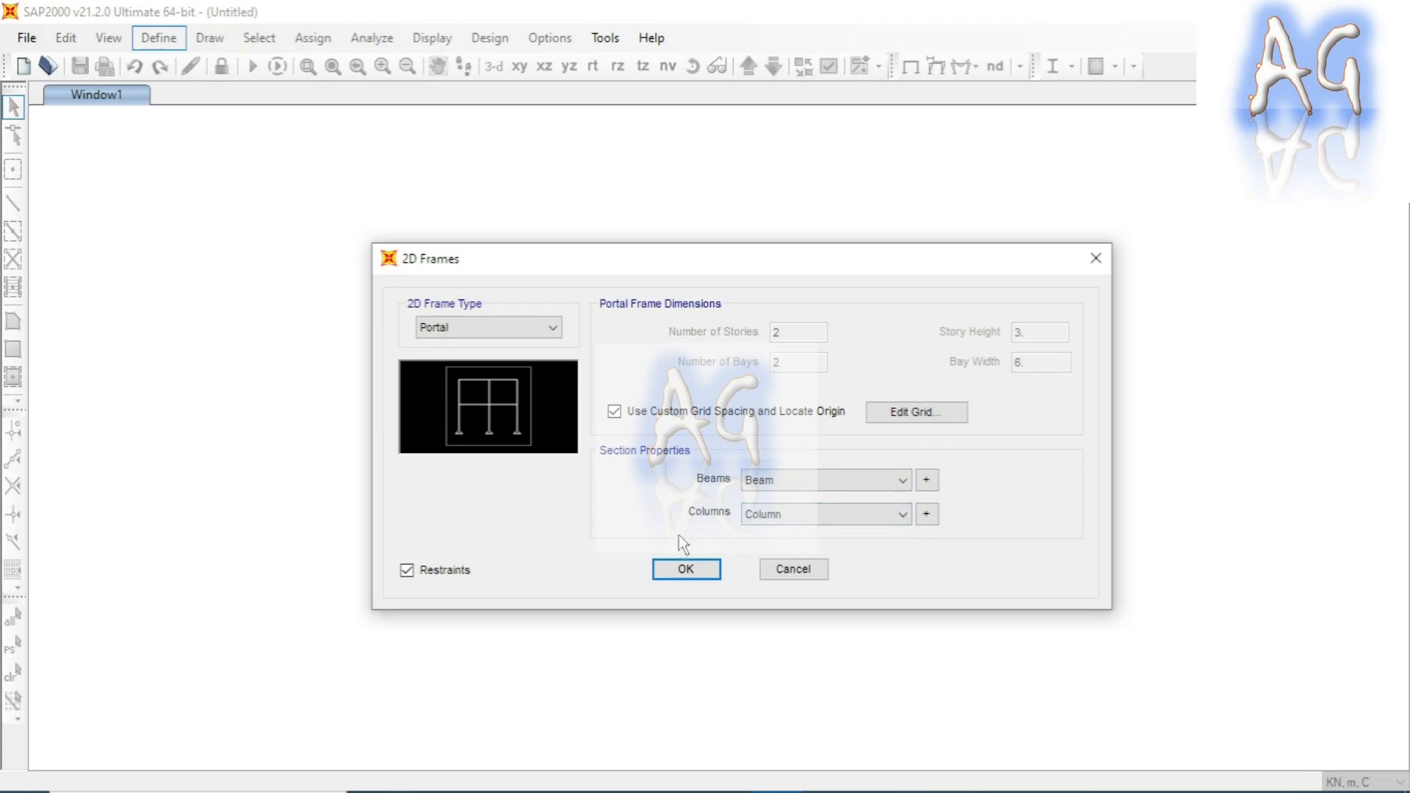
pyautogui.click(683, 573)
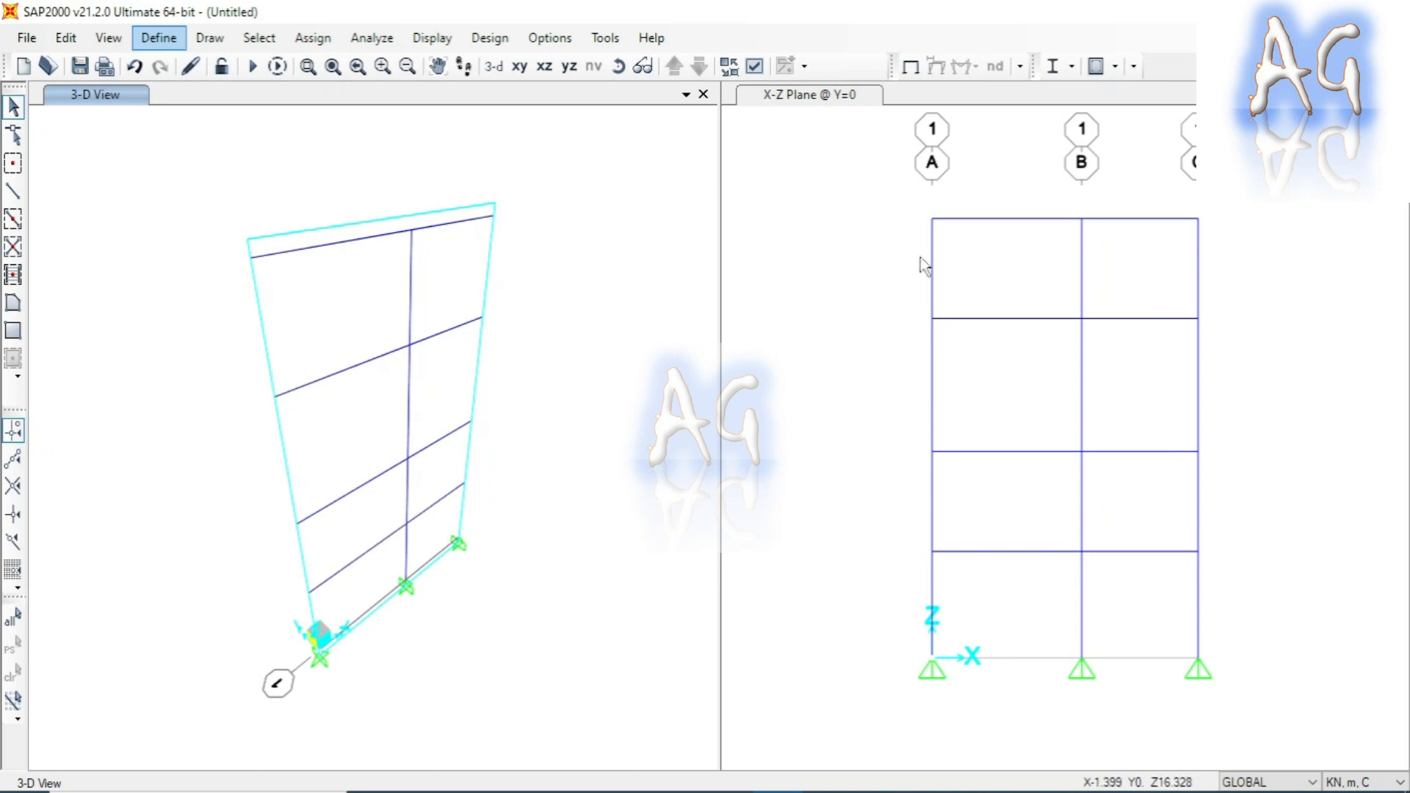
# Inspect the location coordinates of the frame's topmost joint on grid line A
pyautogui.rightClick(932, 219)
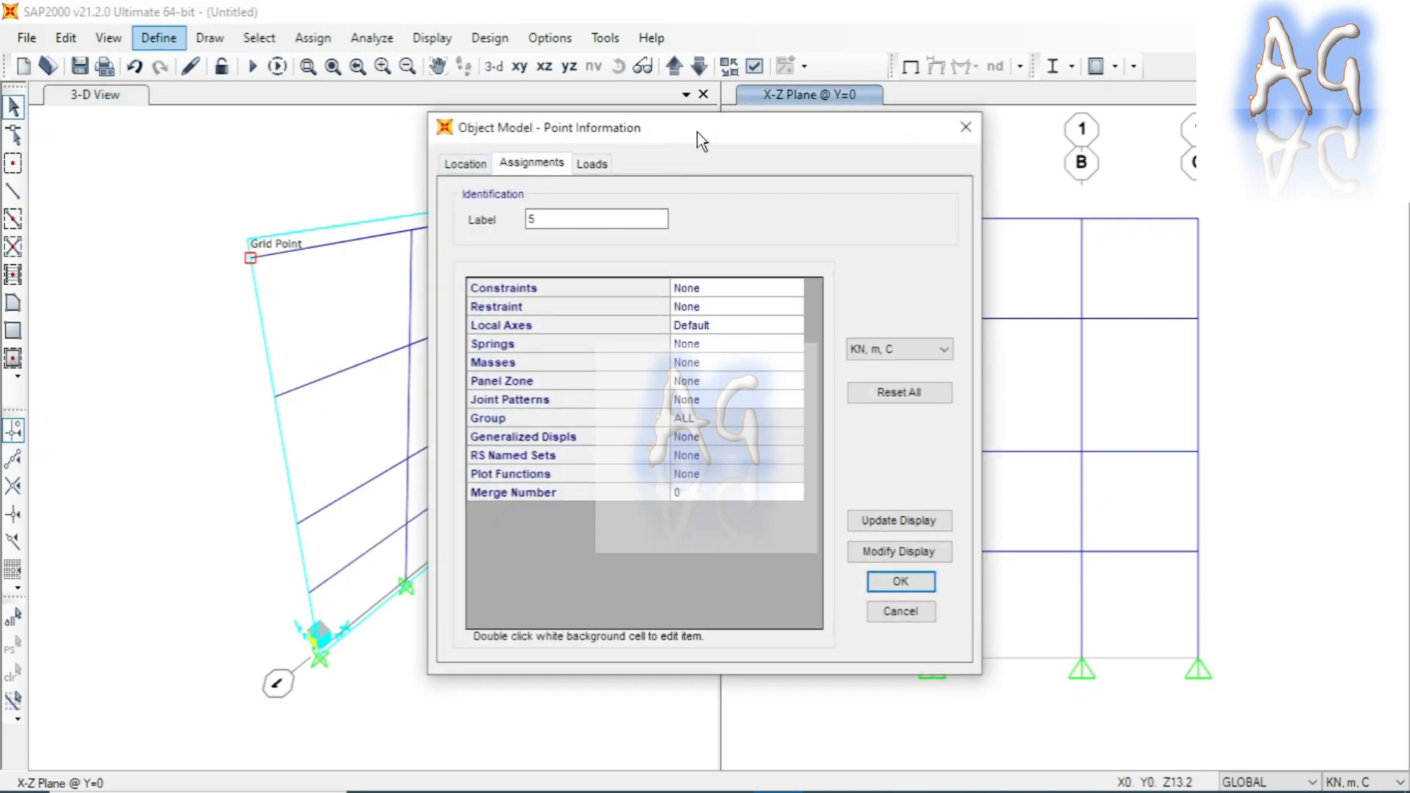
pyautogui.moveTo(698, 132); pyautogui.dragTo(707, 149)
pyautogui.click(478, 184)
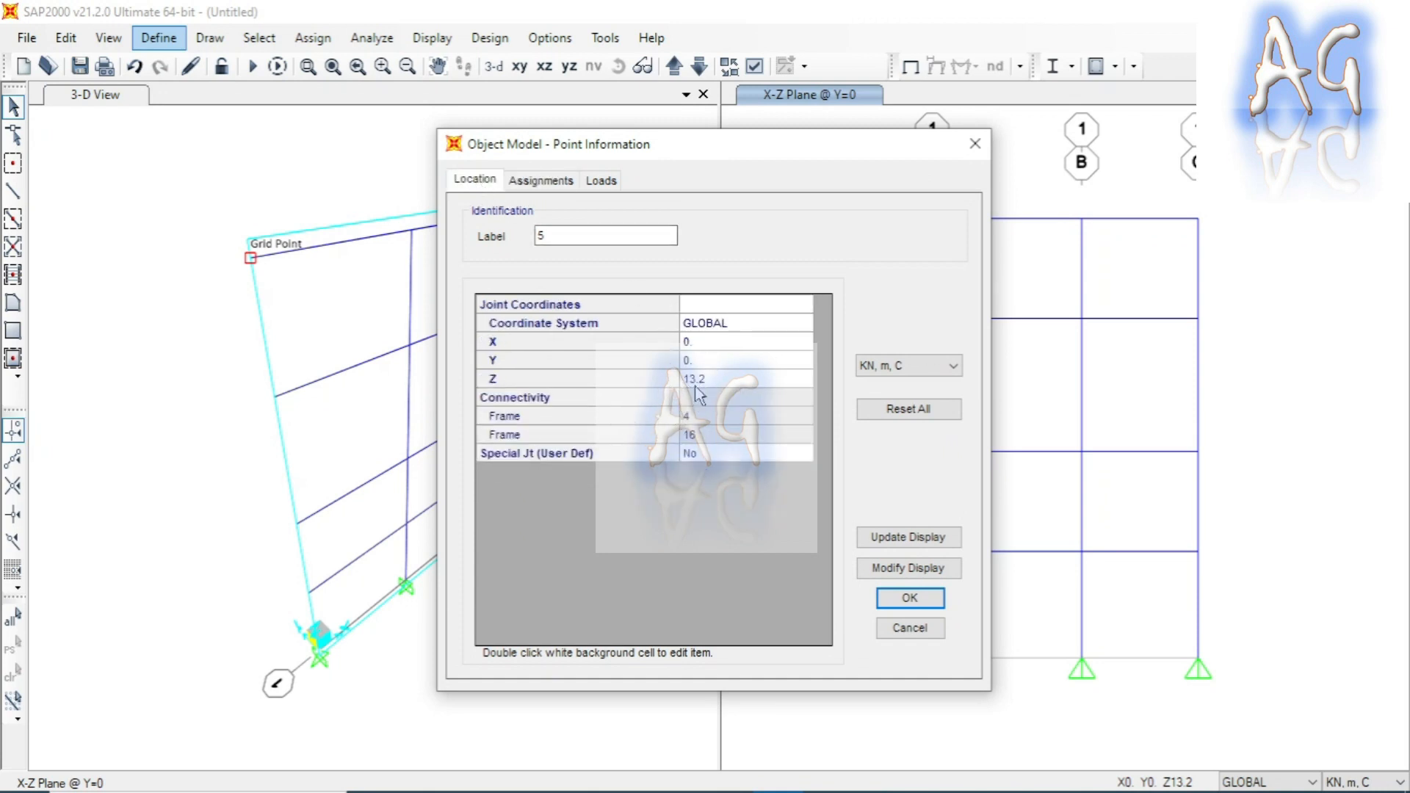
pyautogui.moveTo(852, 151); pyautogui.dragTo(710, 173)
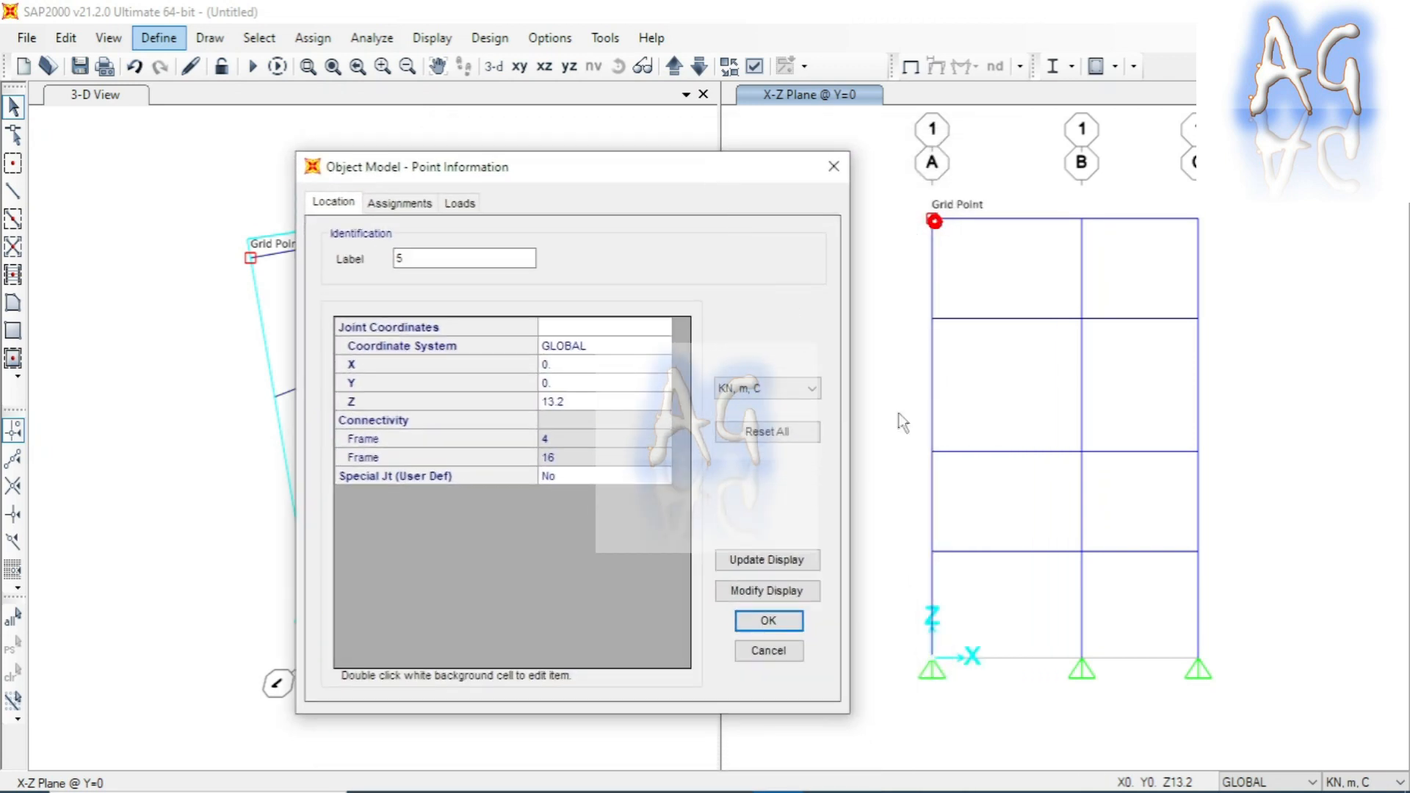
pyautogui.click(834, 167)
# Inspect the location coordinates of the joints along grid line A, from the first beam level up to the roof
pyautogui.rightClick(932, 553)
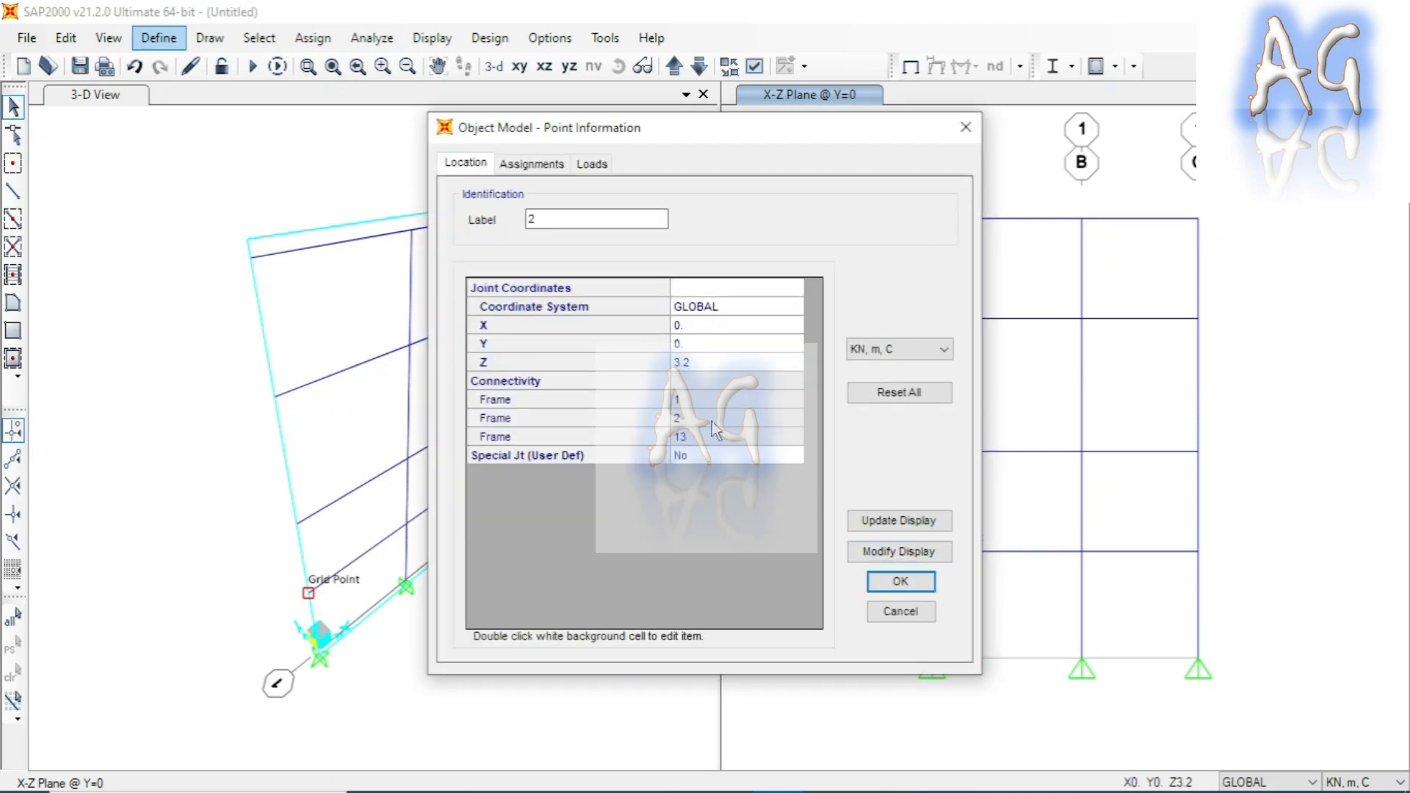
pyautogui.click(966, 128)
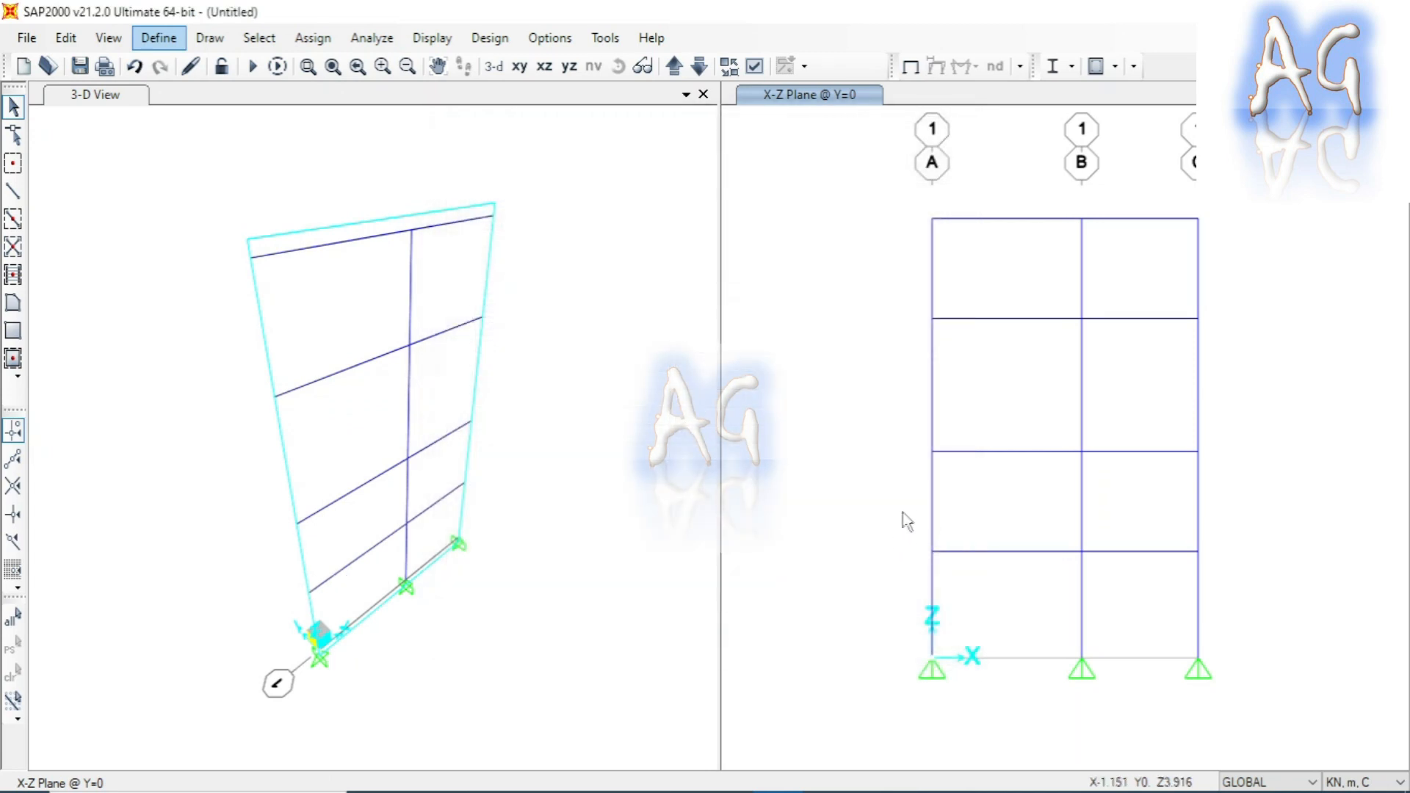
pyautogui.rightClick(931, 451)
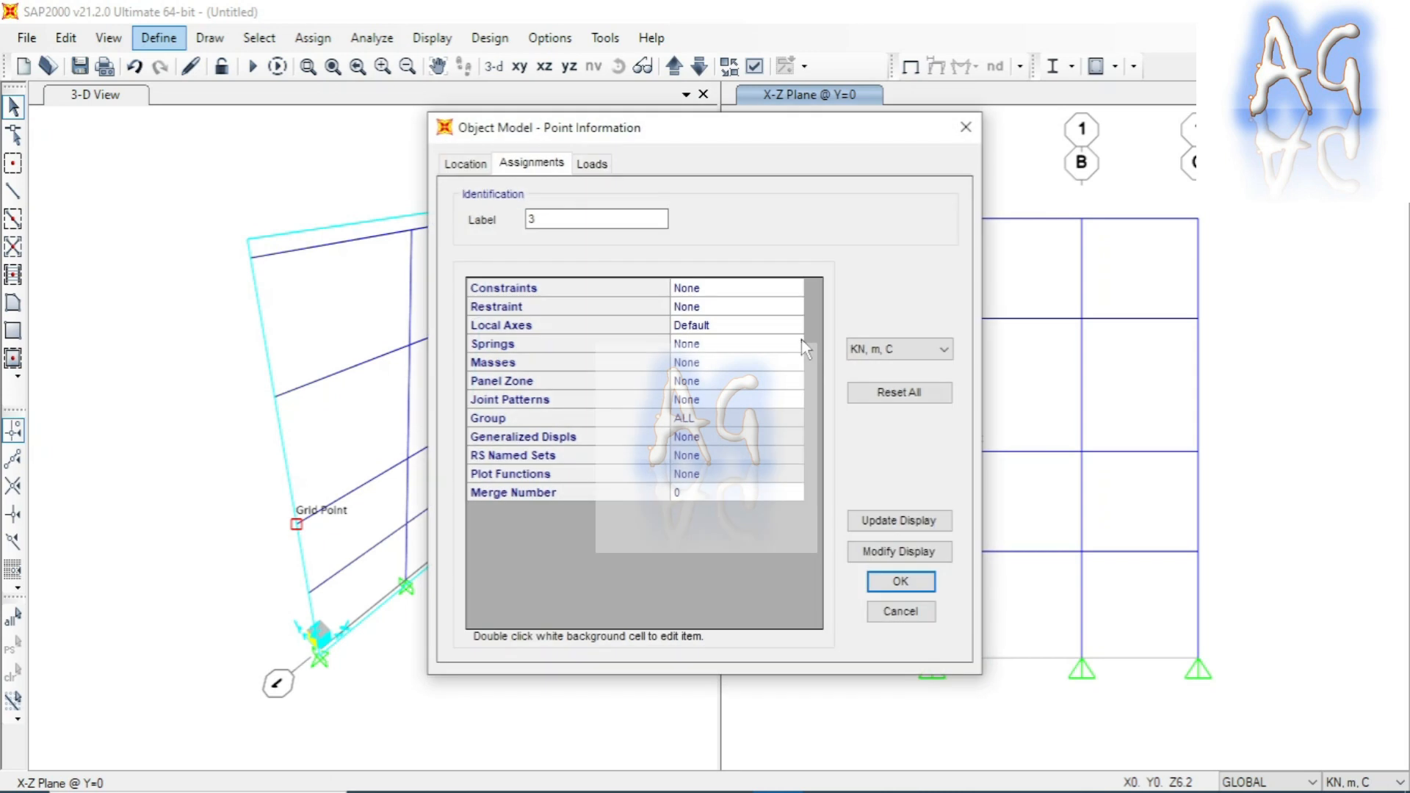
pyautogui.click(468, 163)
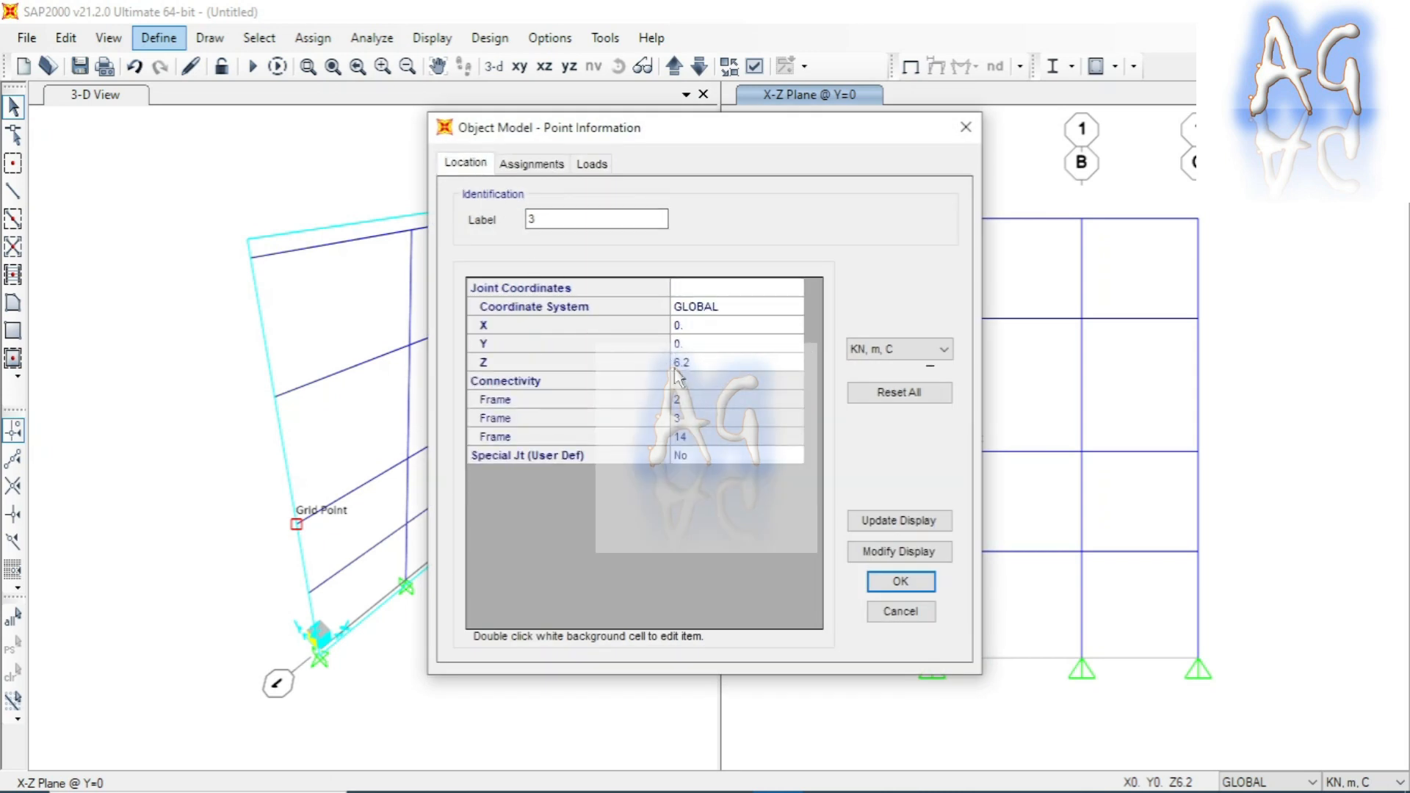
pyautogui.click(966, 128)
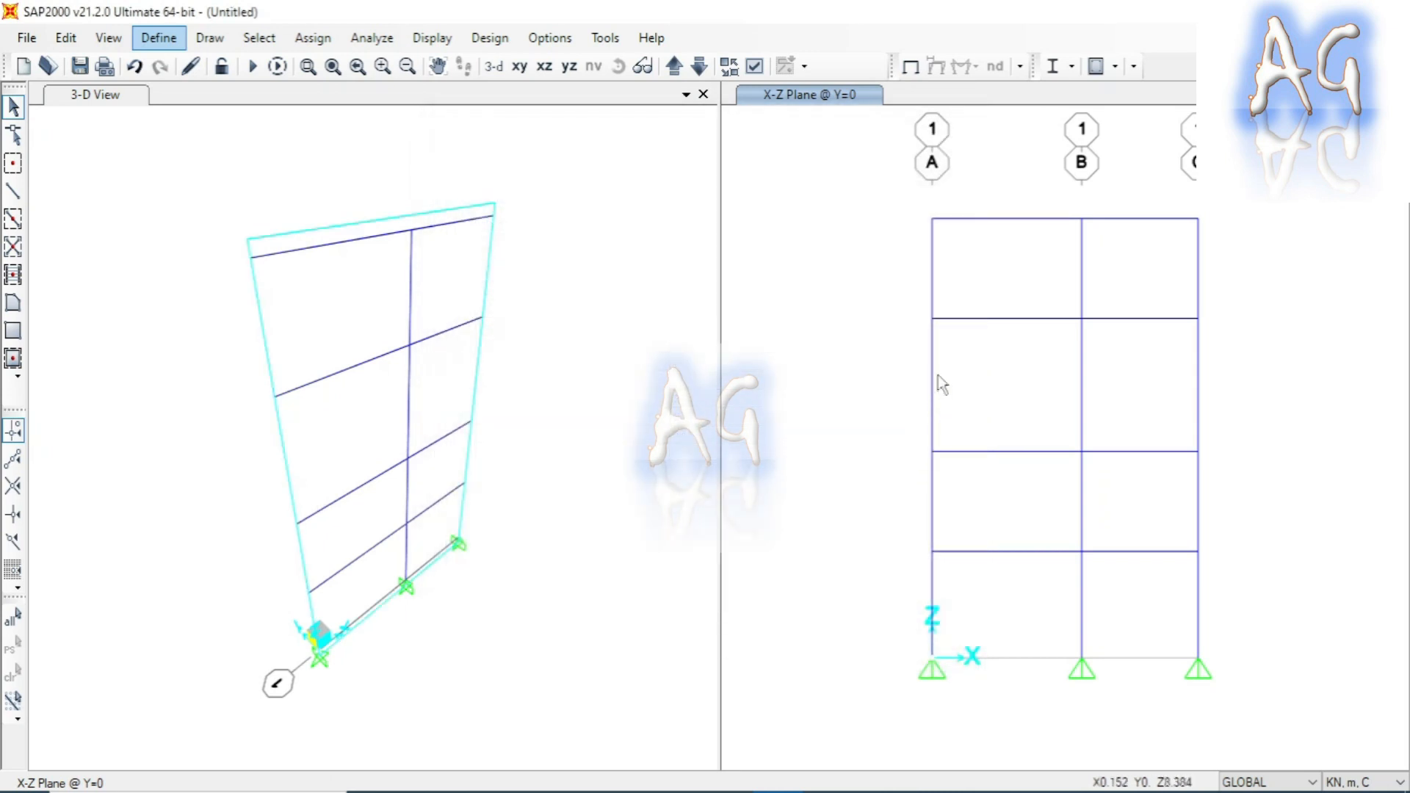
pyautogui.click(934, 323)
pyautogui.rightClick(934, 324)
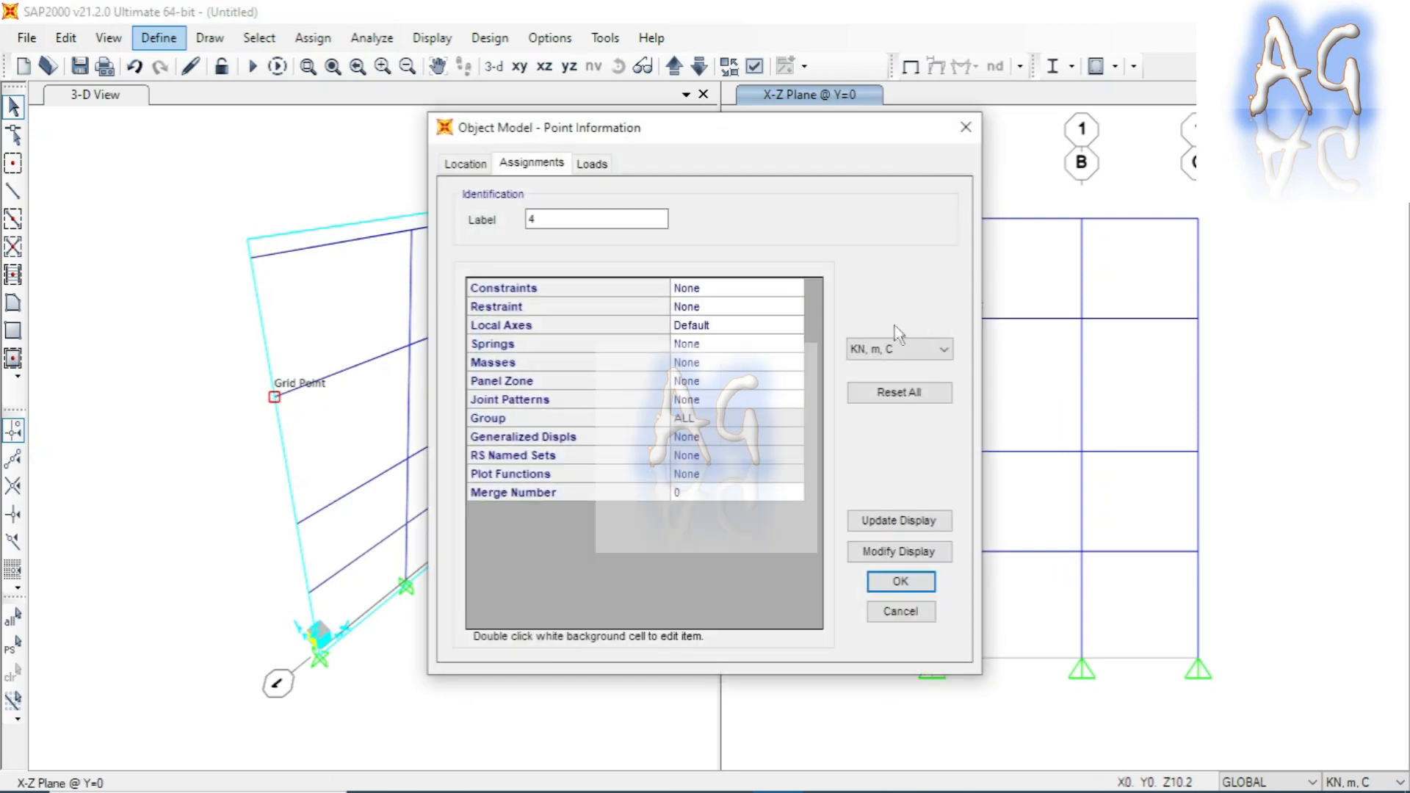
pyautogui.click(476, 164)
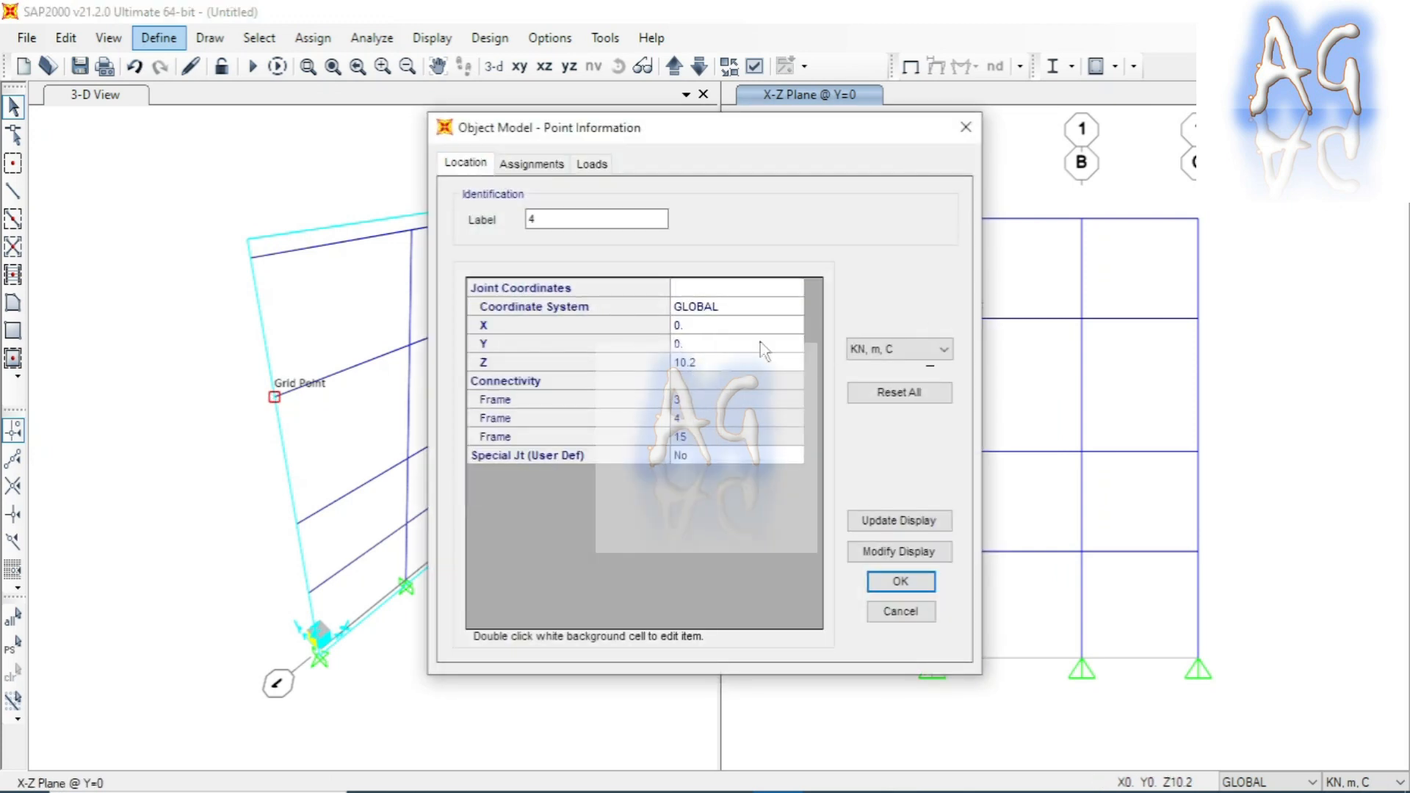
pyautogui.click(966, 127)
pyautogui.click(932, 219)
pyautogui.rightClick(932, 219)
pyautogui.click(466, 163)
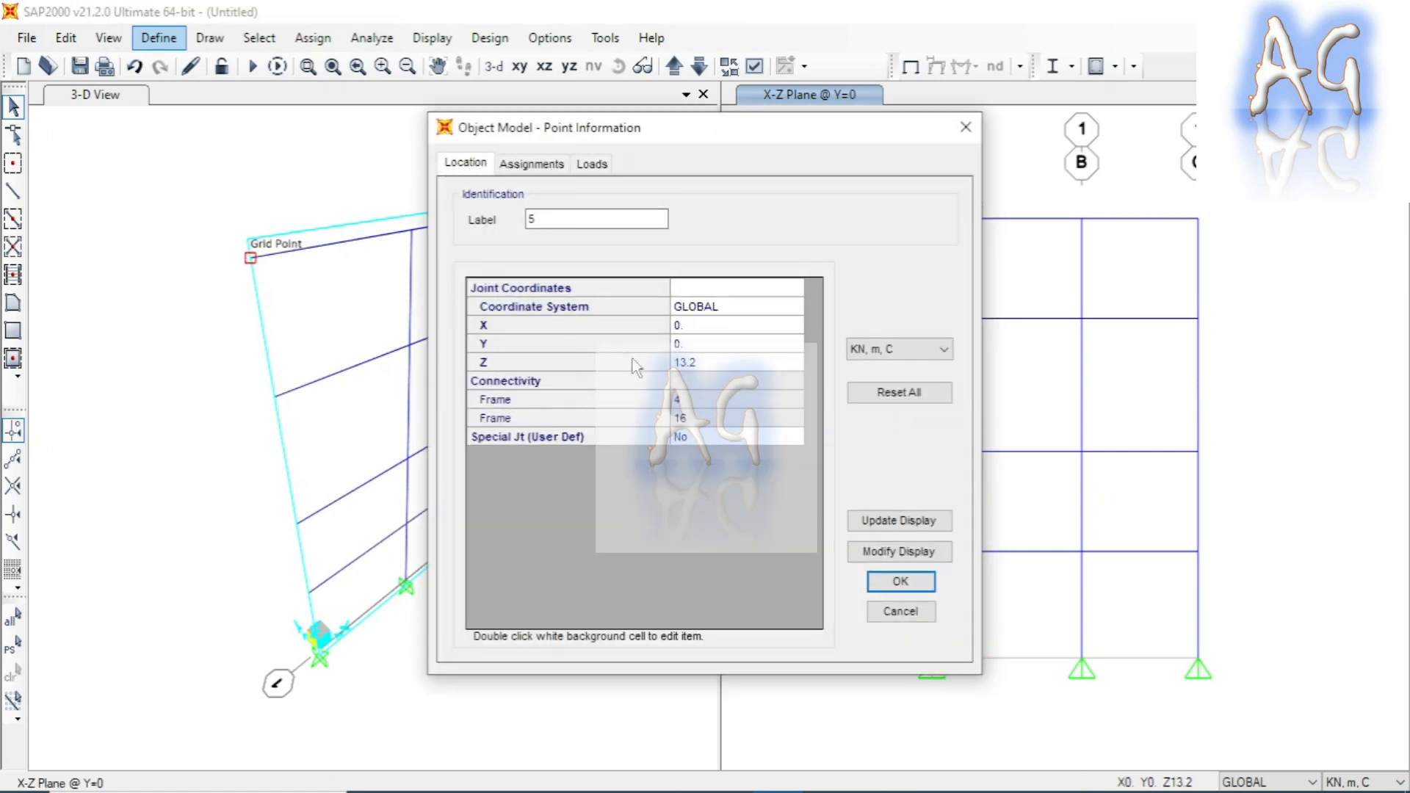
pyautogui.click(966, 127)
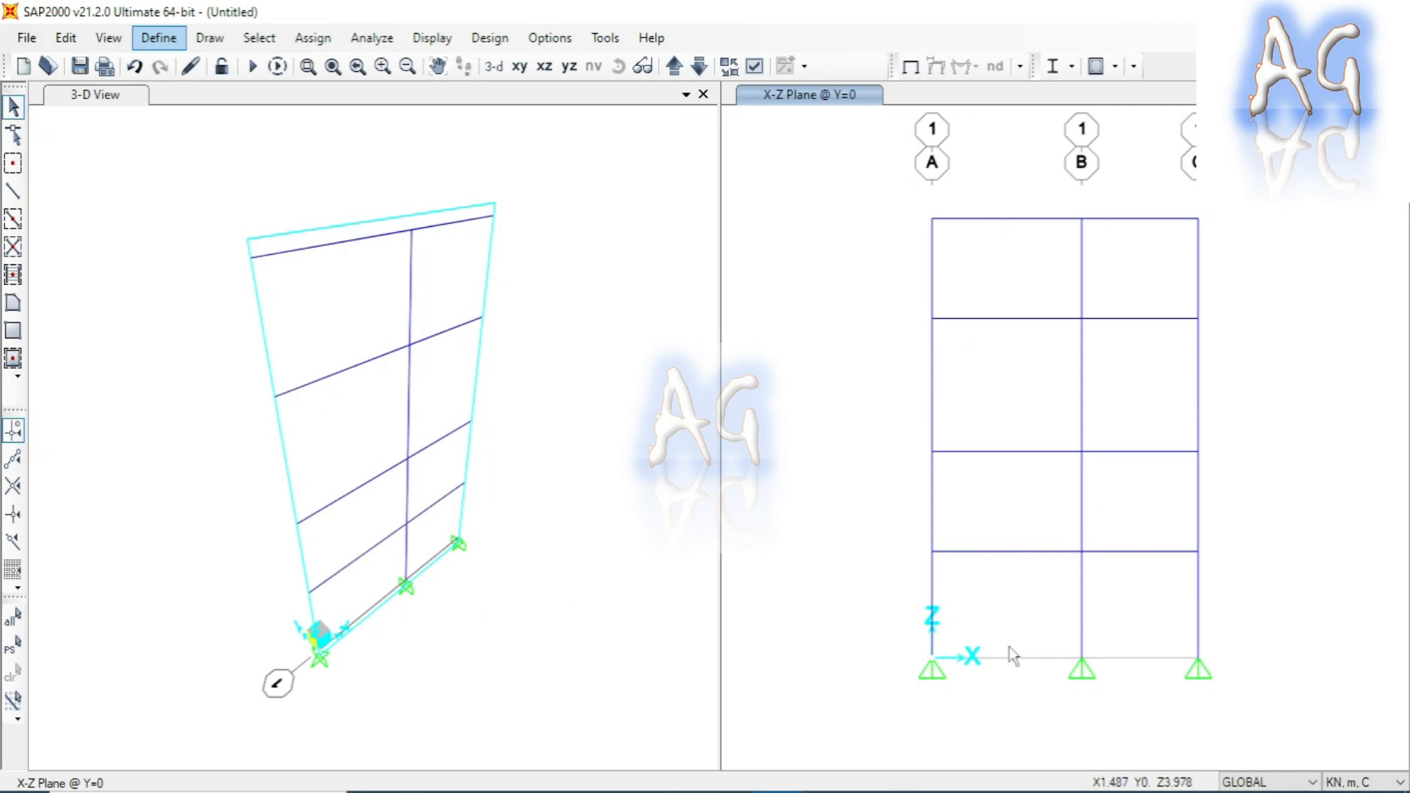
# Inspect the location coordinates of the roof-level joints on grid line B and on the frame's far column line
pyautogui.rightClick(1081, 218)
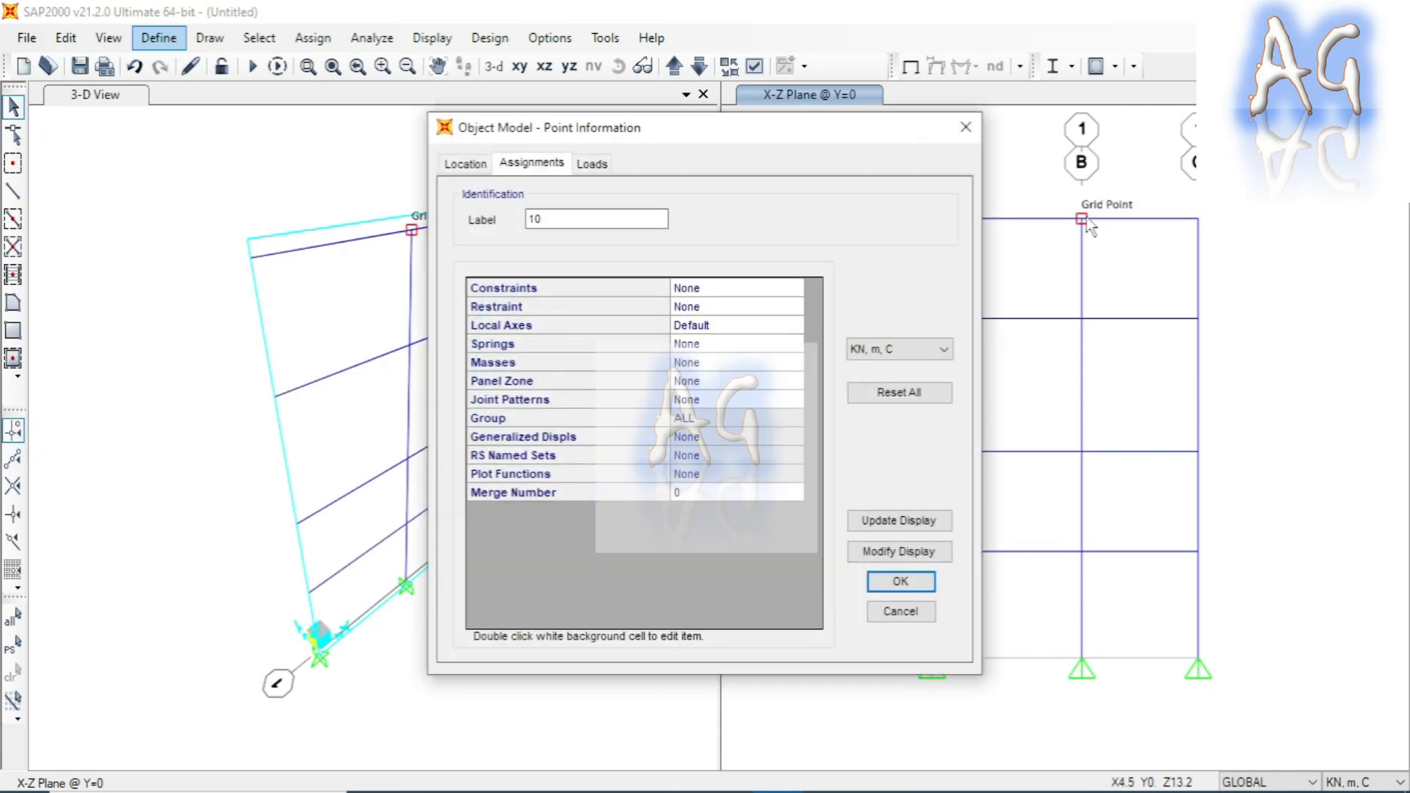
pyautogui.click(466, 163)
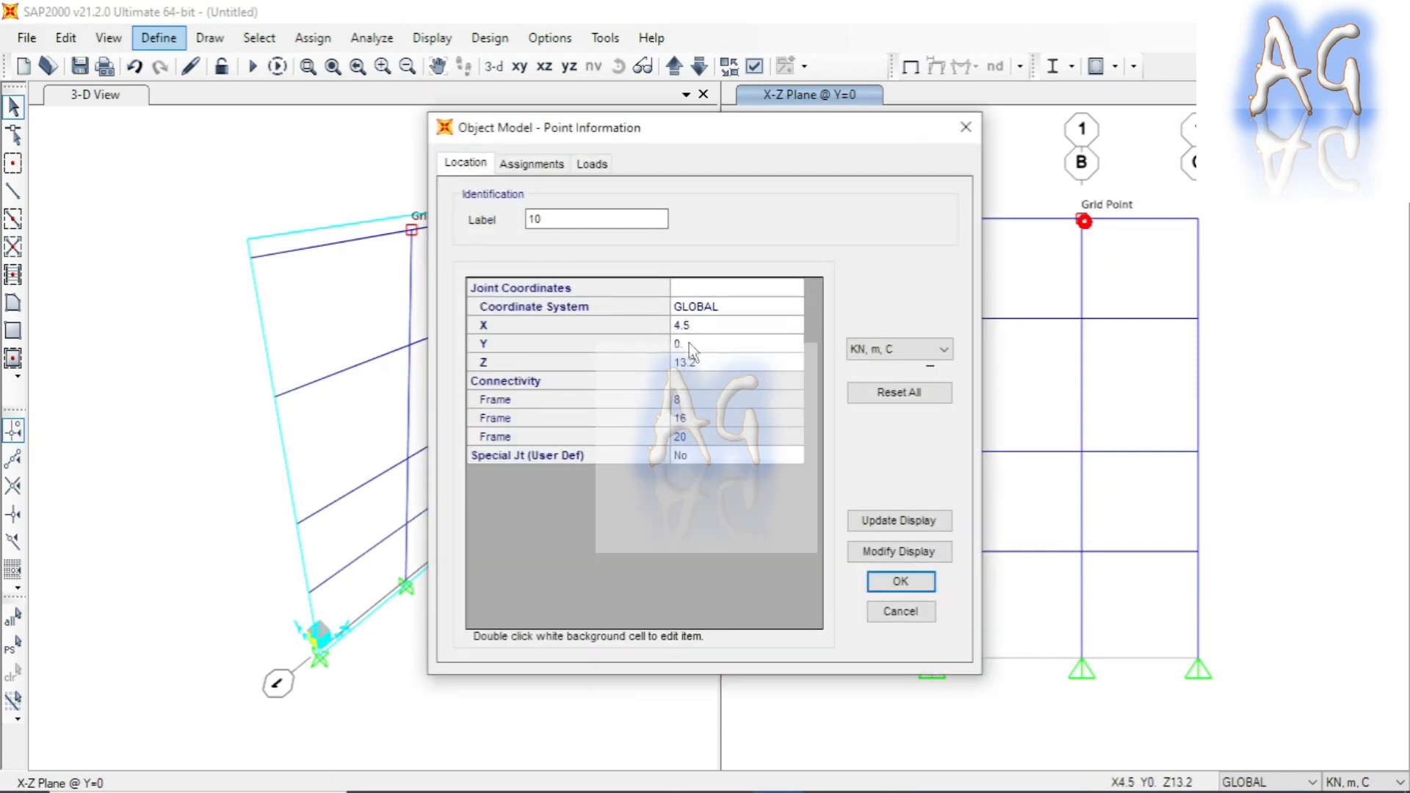
pyautogui.click(966, 127)
pyautogui.click(1197, 218)
pyautogui.rightClick(1198, 219)
pyautogui.click(466, 163)
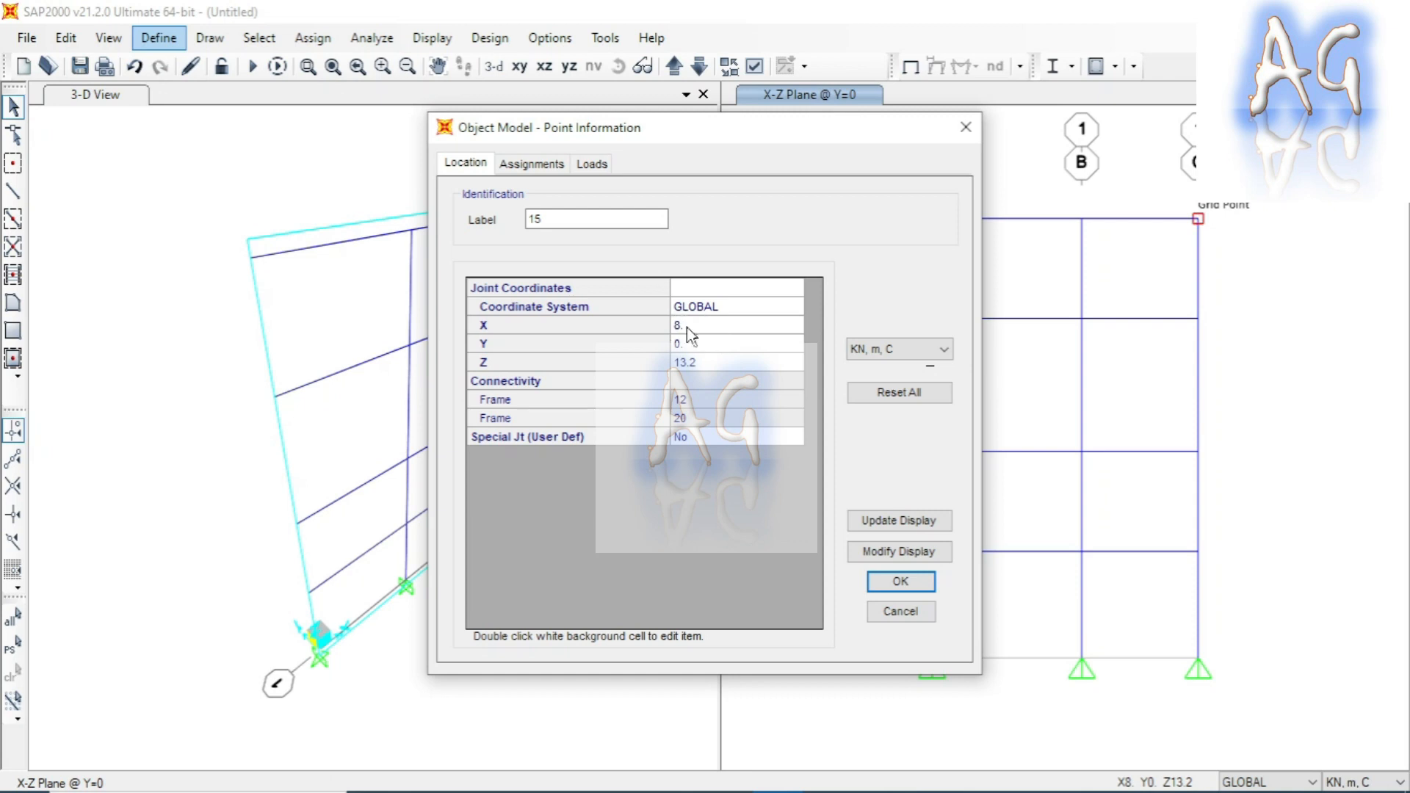
pyautogui.click(966, 127)
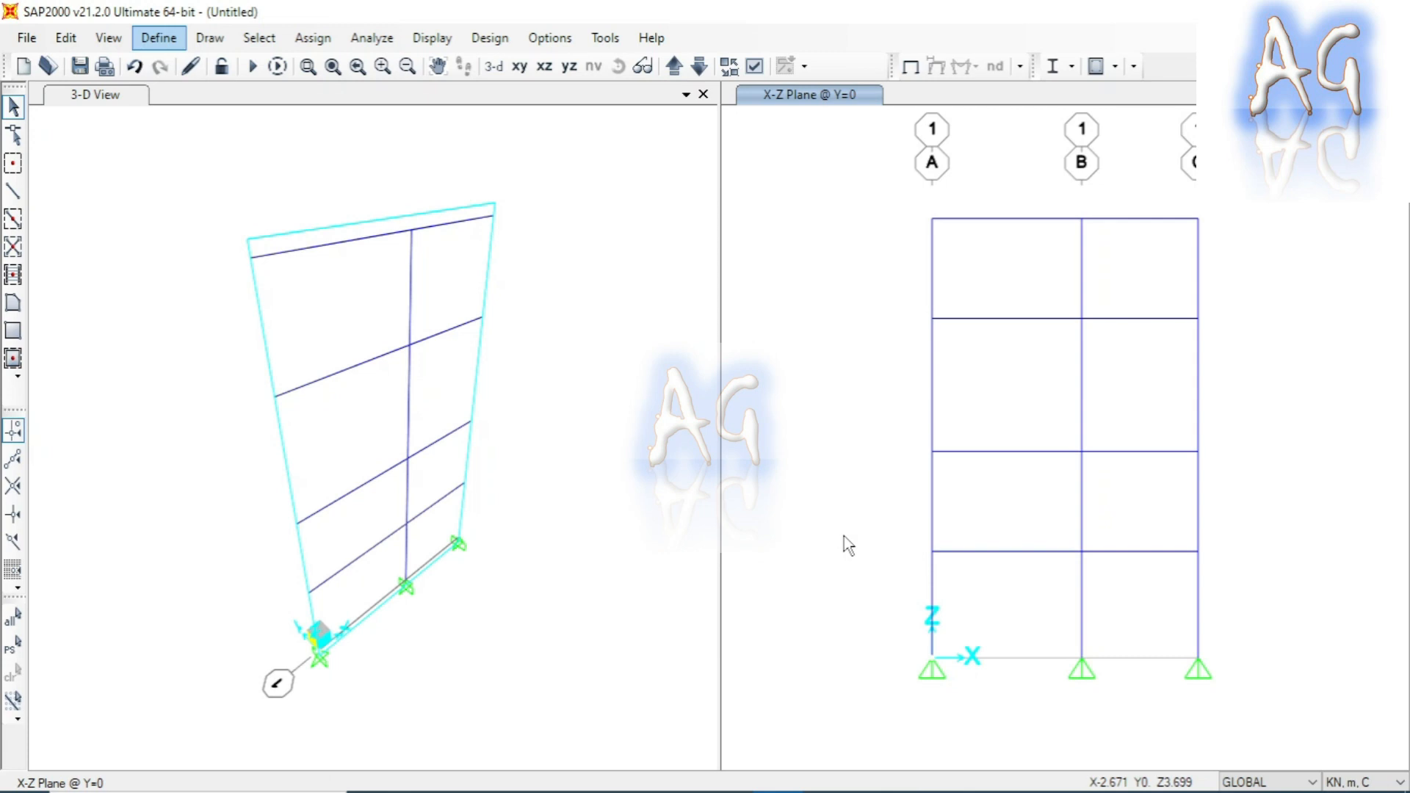
# Check the section property assignments of the roof beam between grids A and B and of the top-storey column on grid A
pyautogui.click(1001, 221)
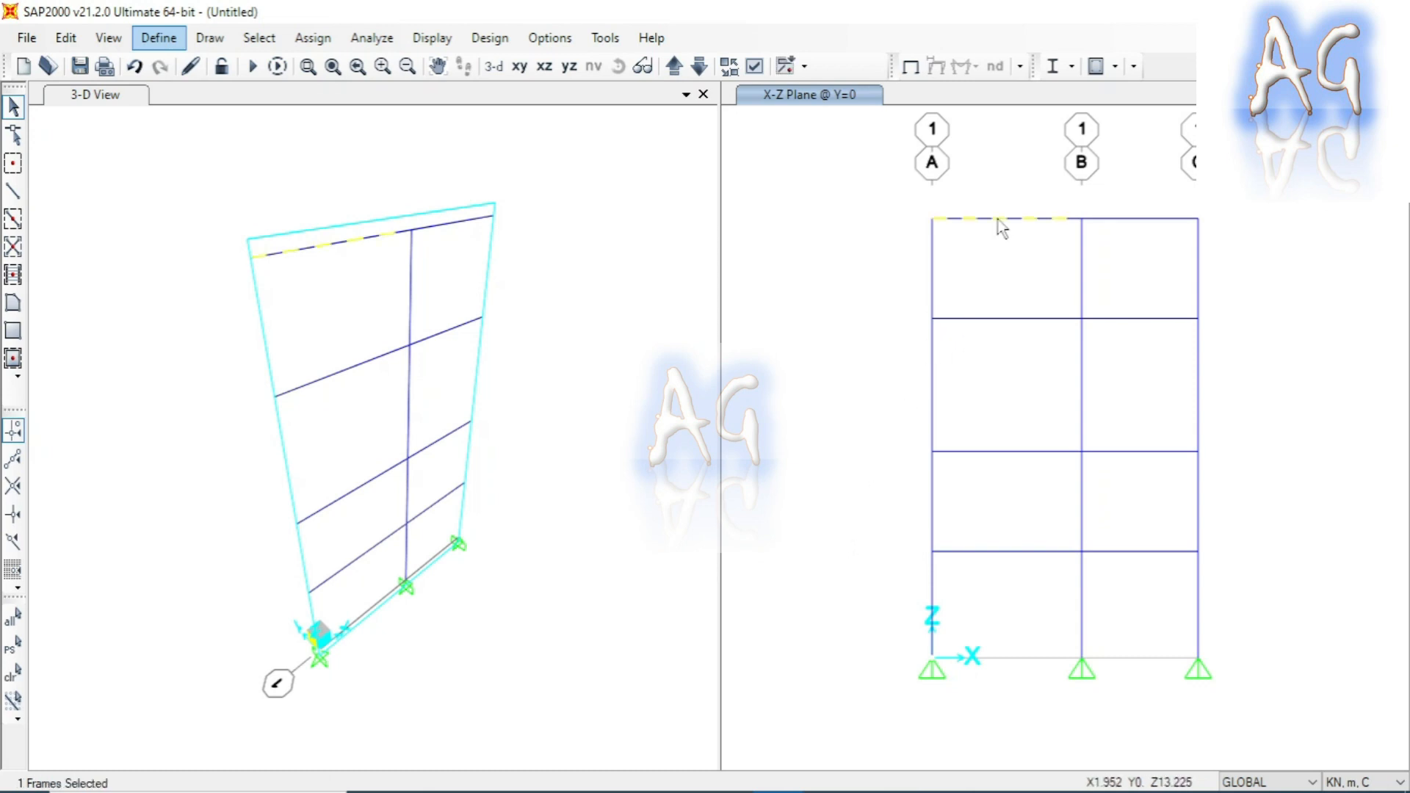
pyautogui.rightClick(999, 220)
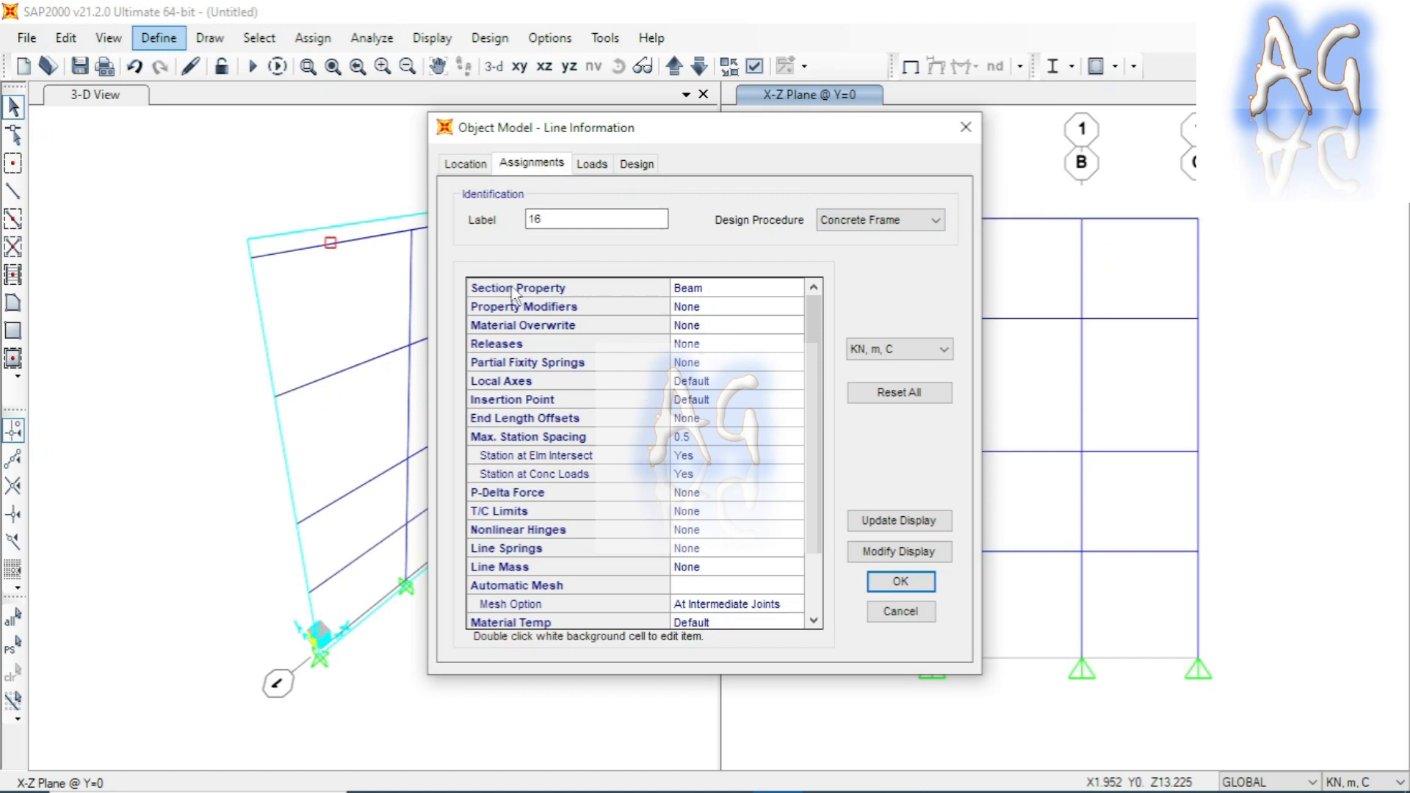
pyautogui.click(966, 127)
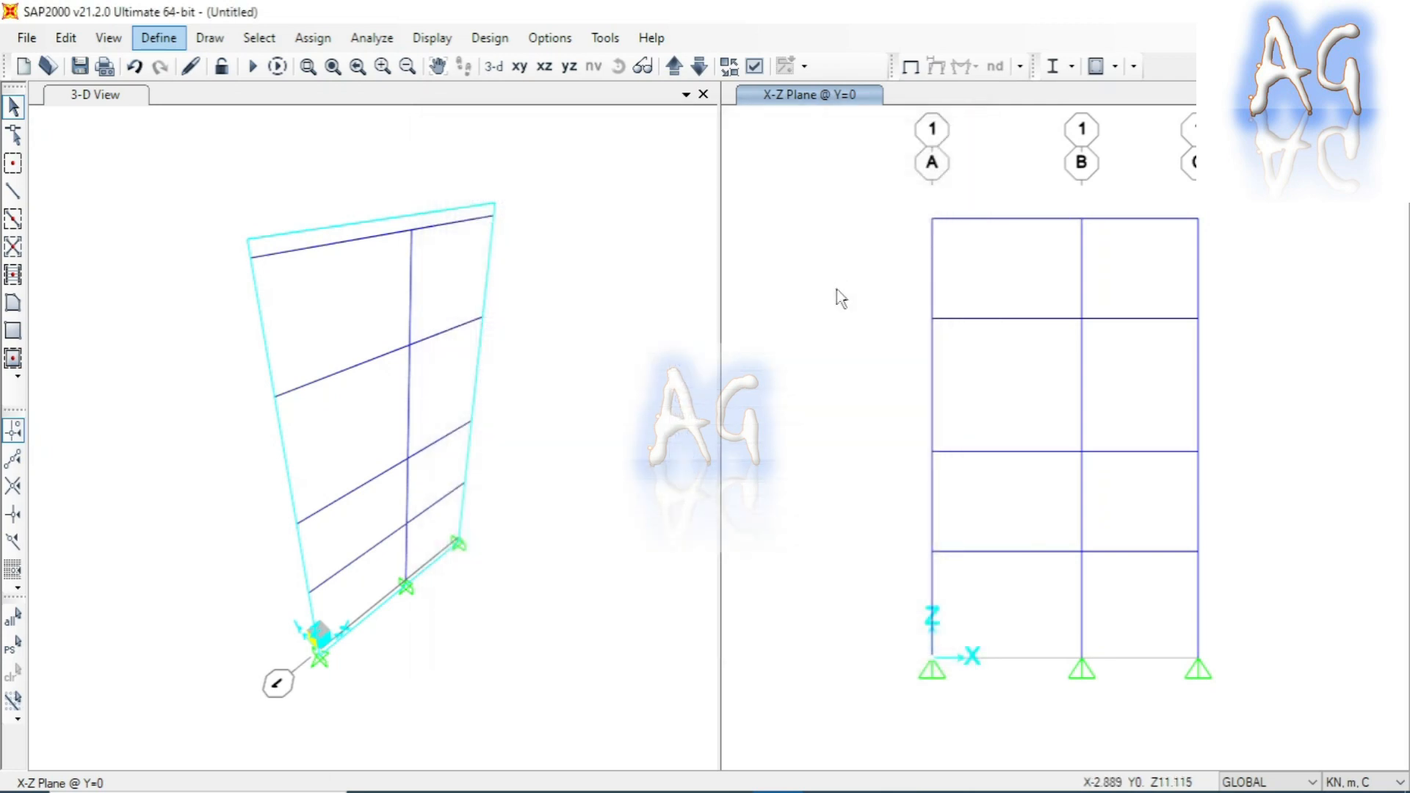
pyautogui.rightClick(932, 264)
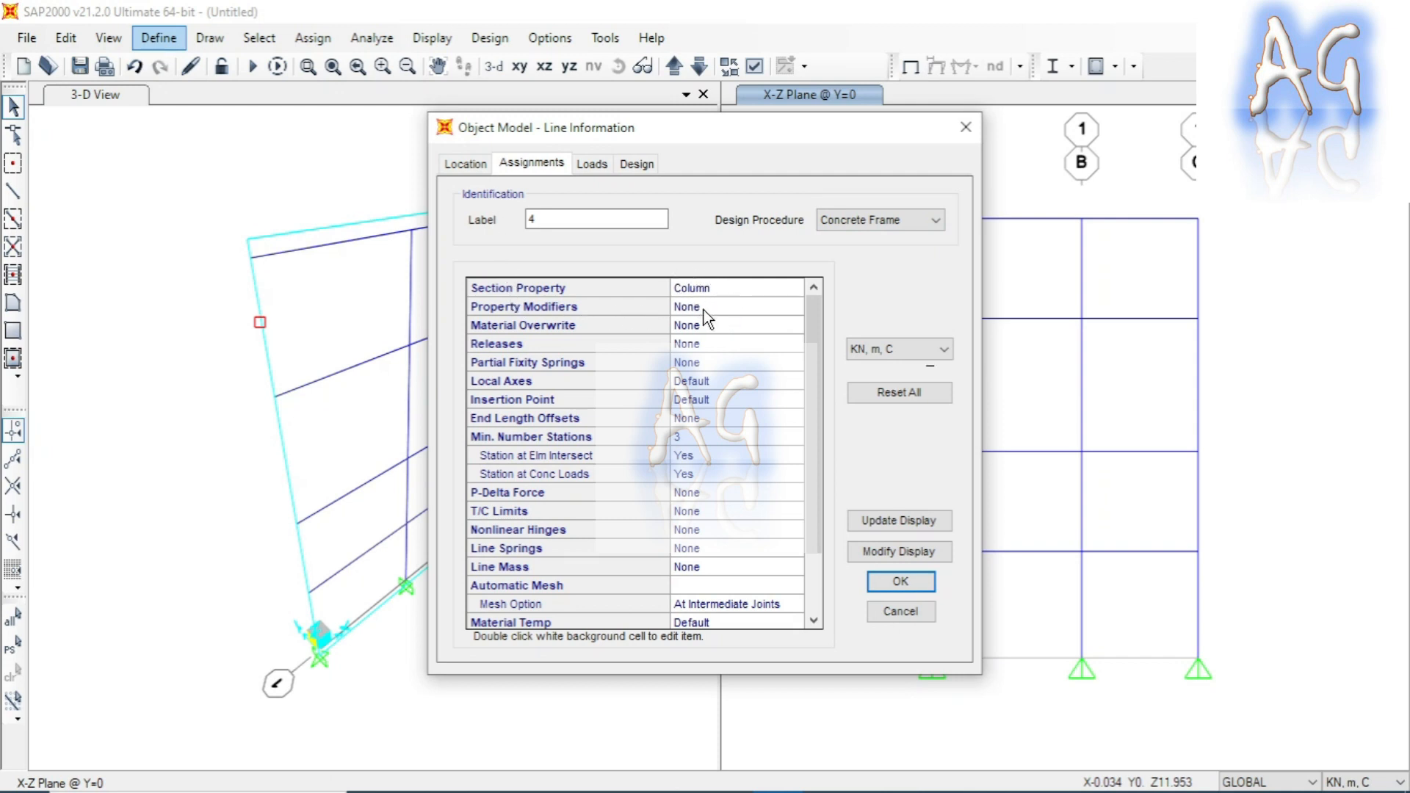
pyautogui.click(965, 128)
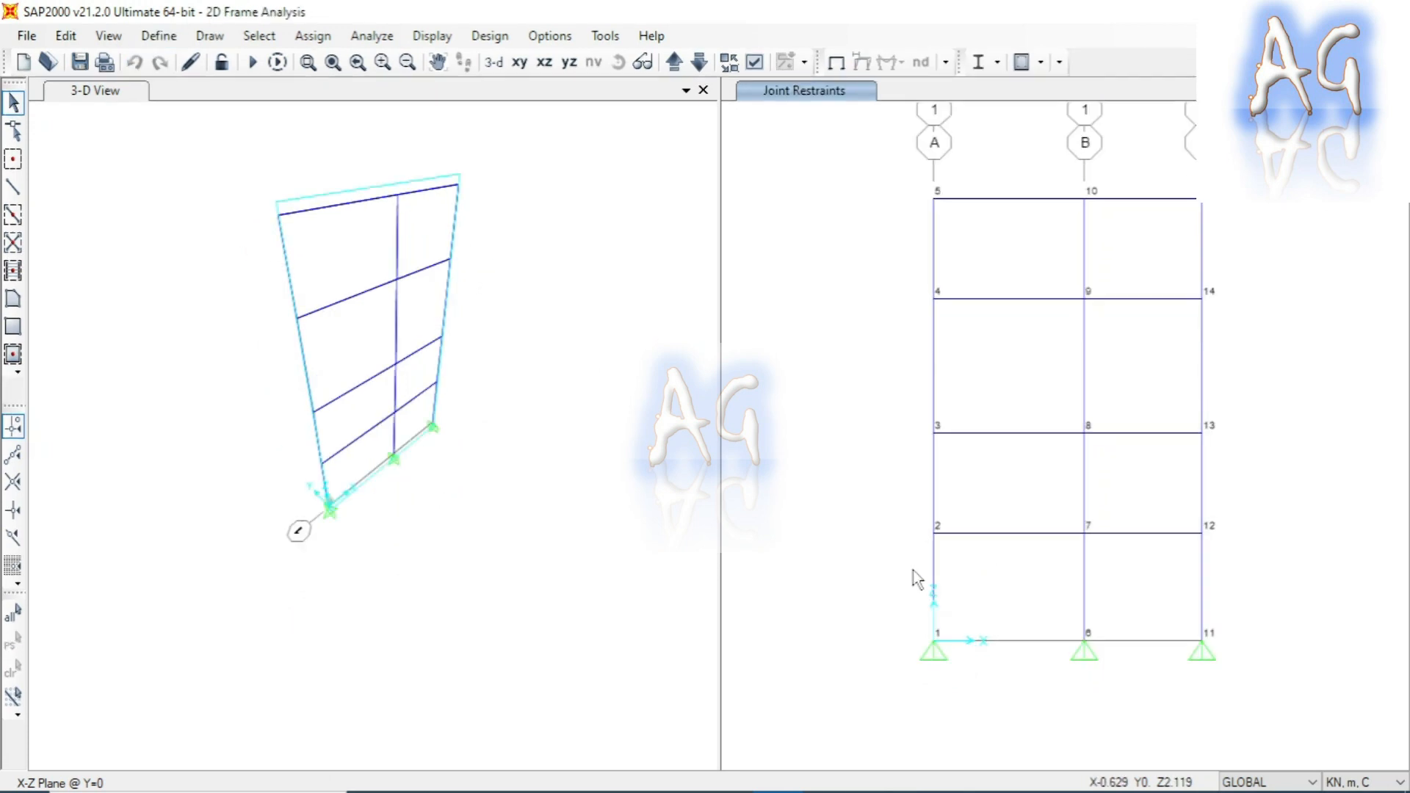
# Switch to the Load.jpg image to check the frame's base supports and loading, and return to SAP2000
pyautogui.moveTo(770, 786)
pyautogui.click(726, 774)
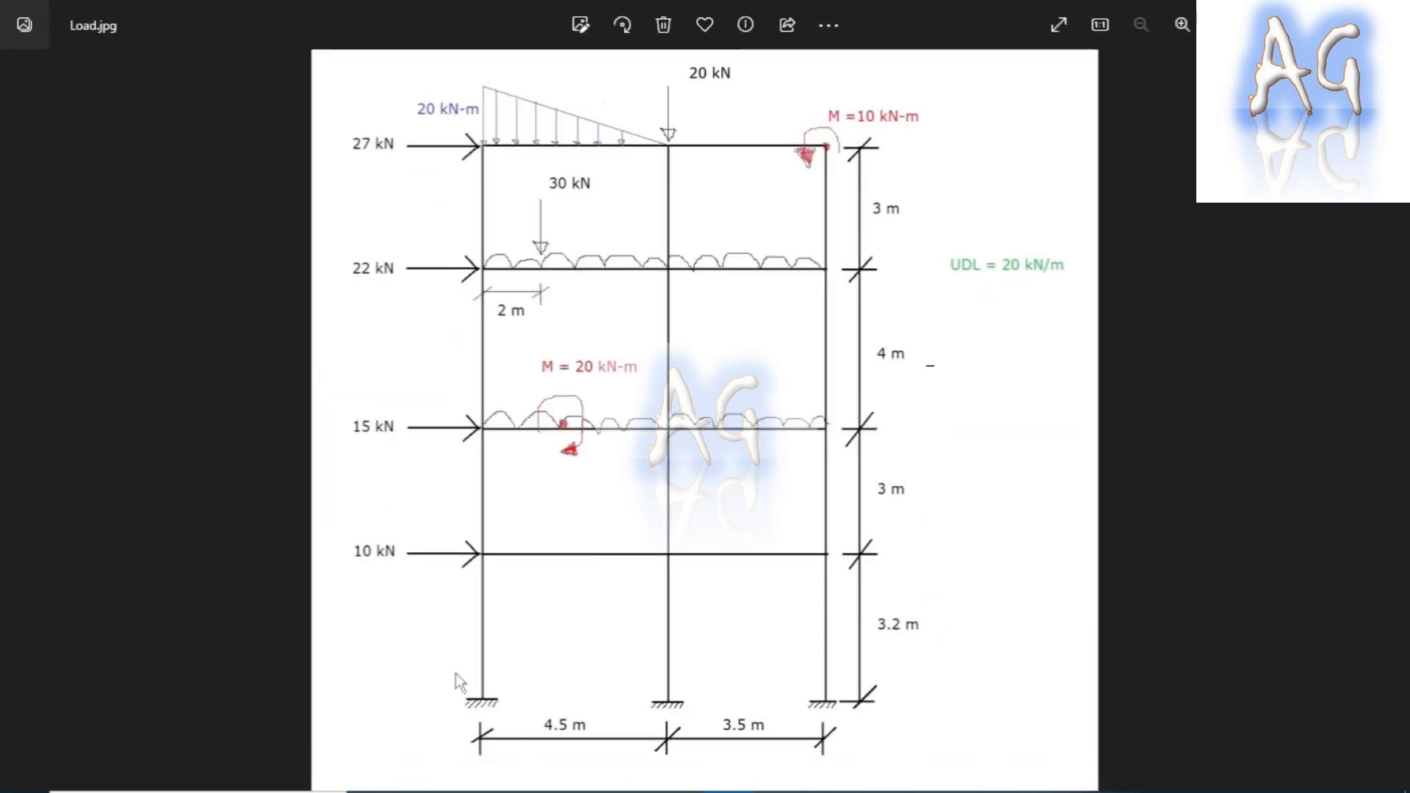
pyautogui.moveTo(702, 792)
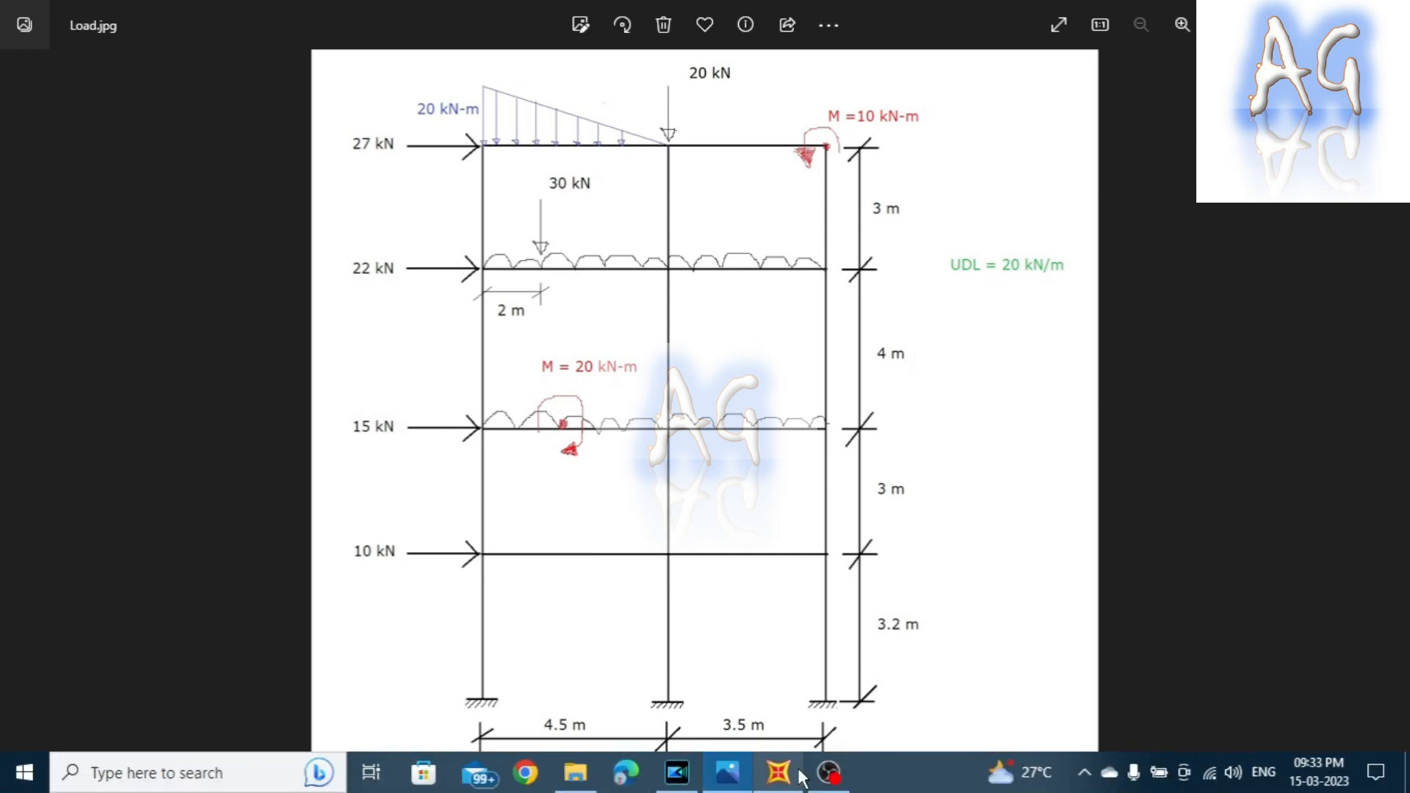
pyautogui.click(779, 774)
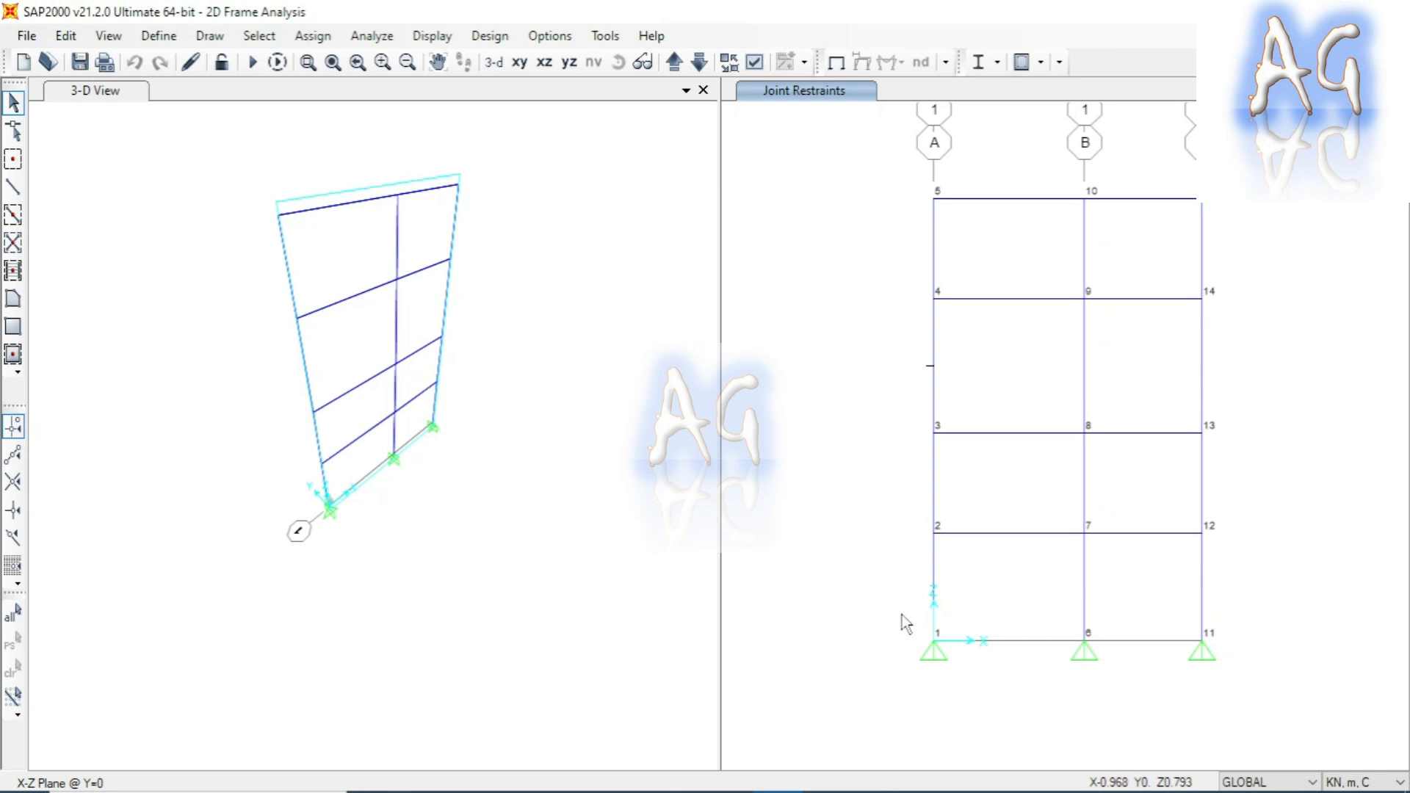
# Select the three base joints and choose the fixed-support preset for their joint restraints
pyautogui.moveTo(905, 623); pyautogui.dragTo(1289, 705)
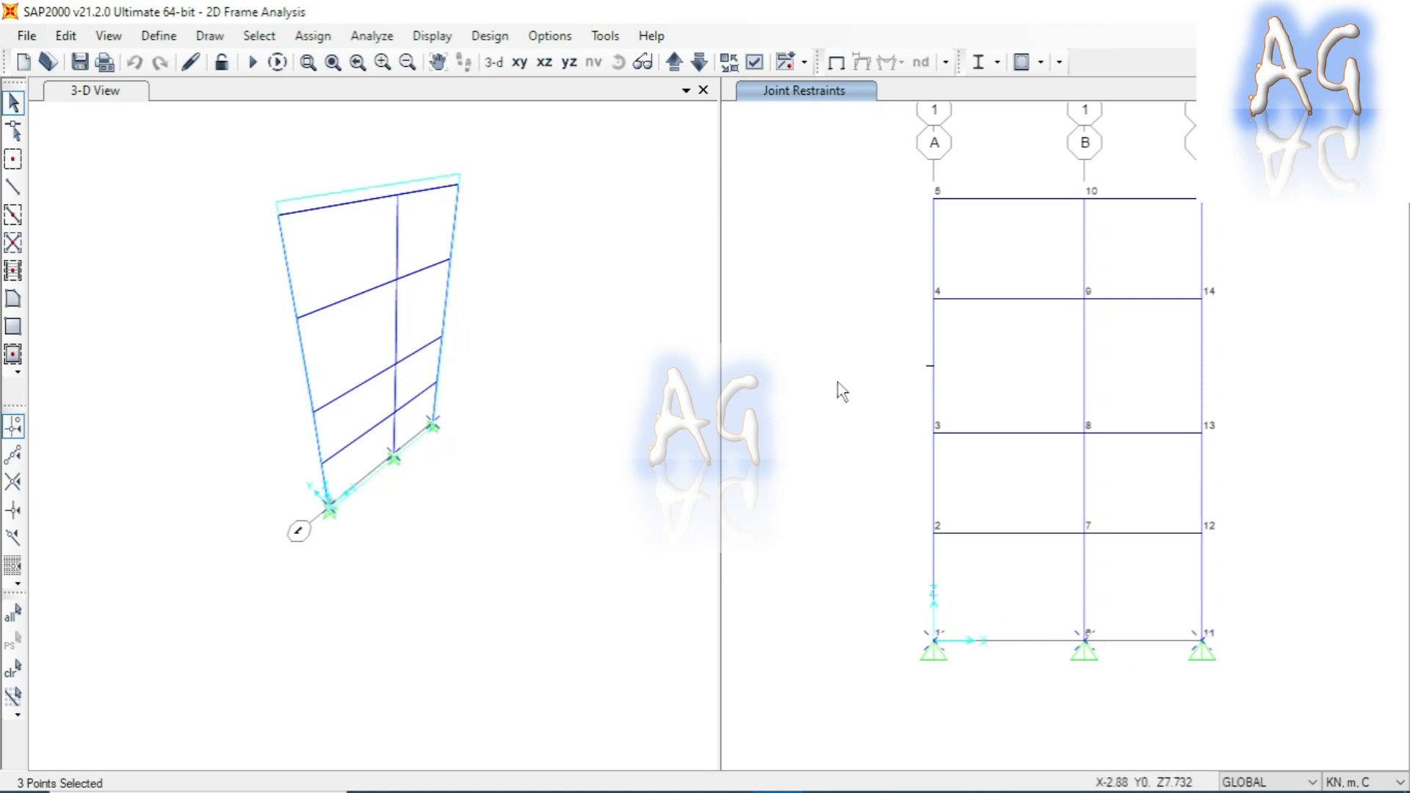
pyautogui.click(314, 36)
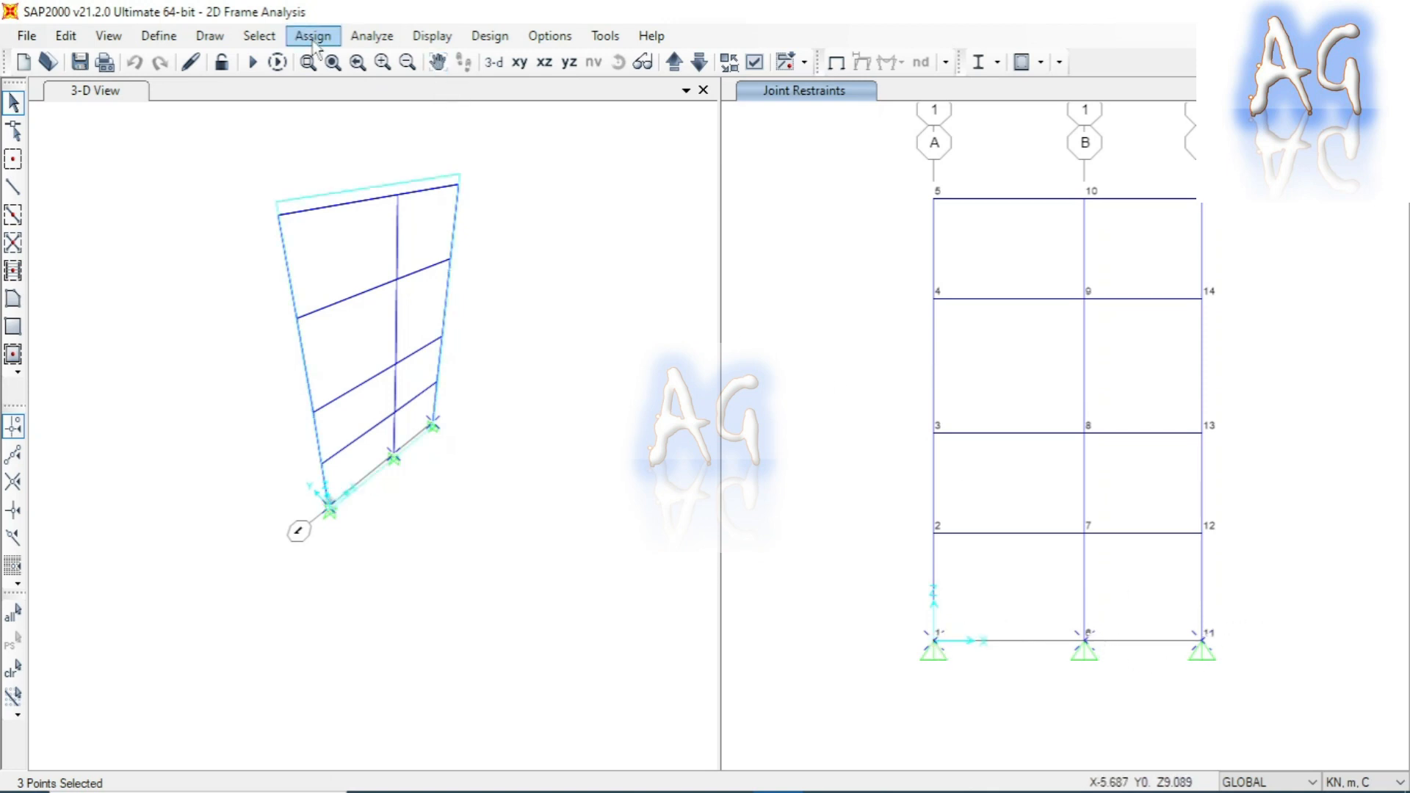
pyautogui.moveTo(373, 71)
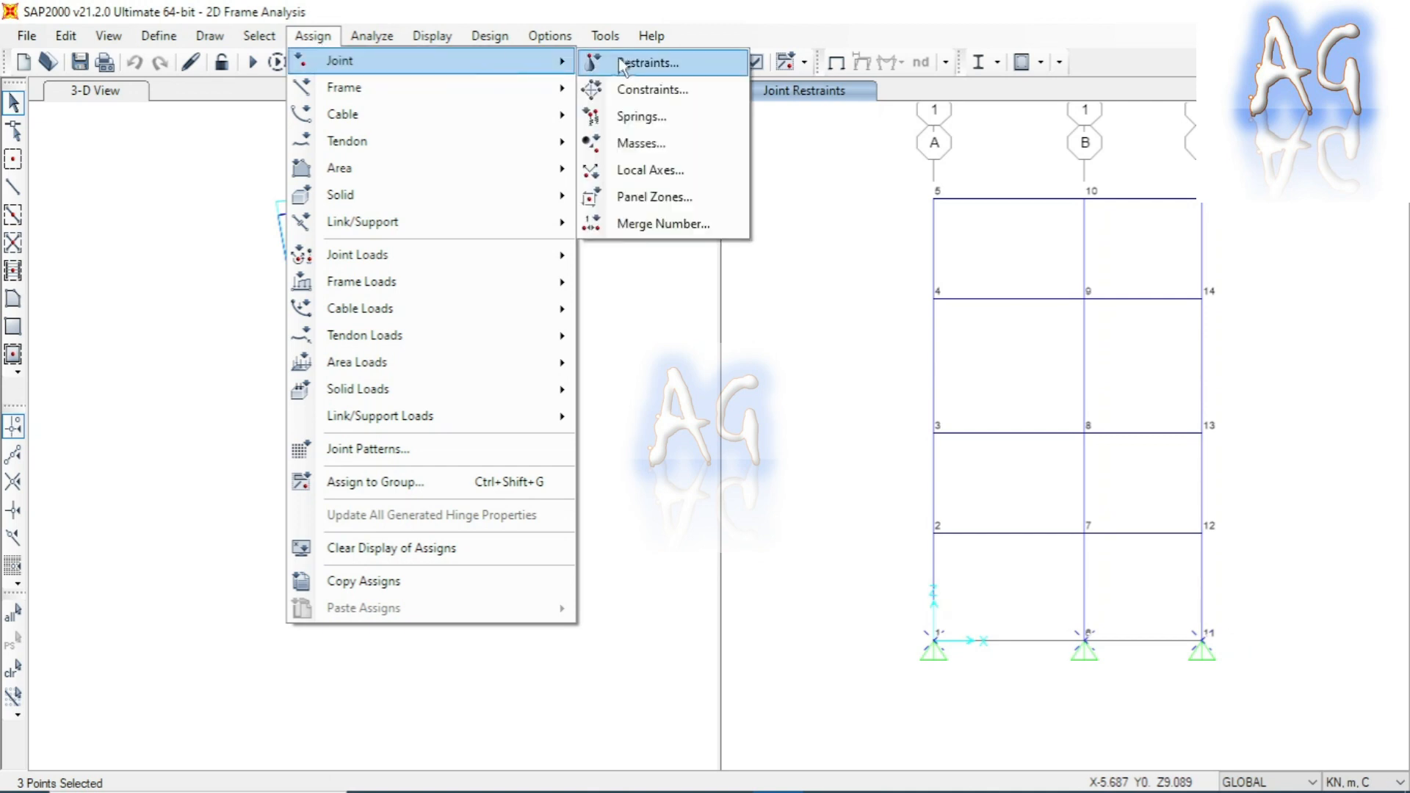
pyautogui.click(644, 65)
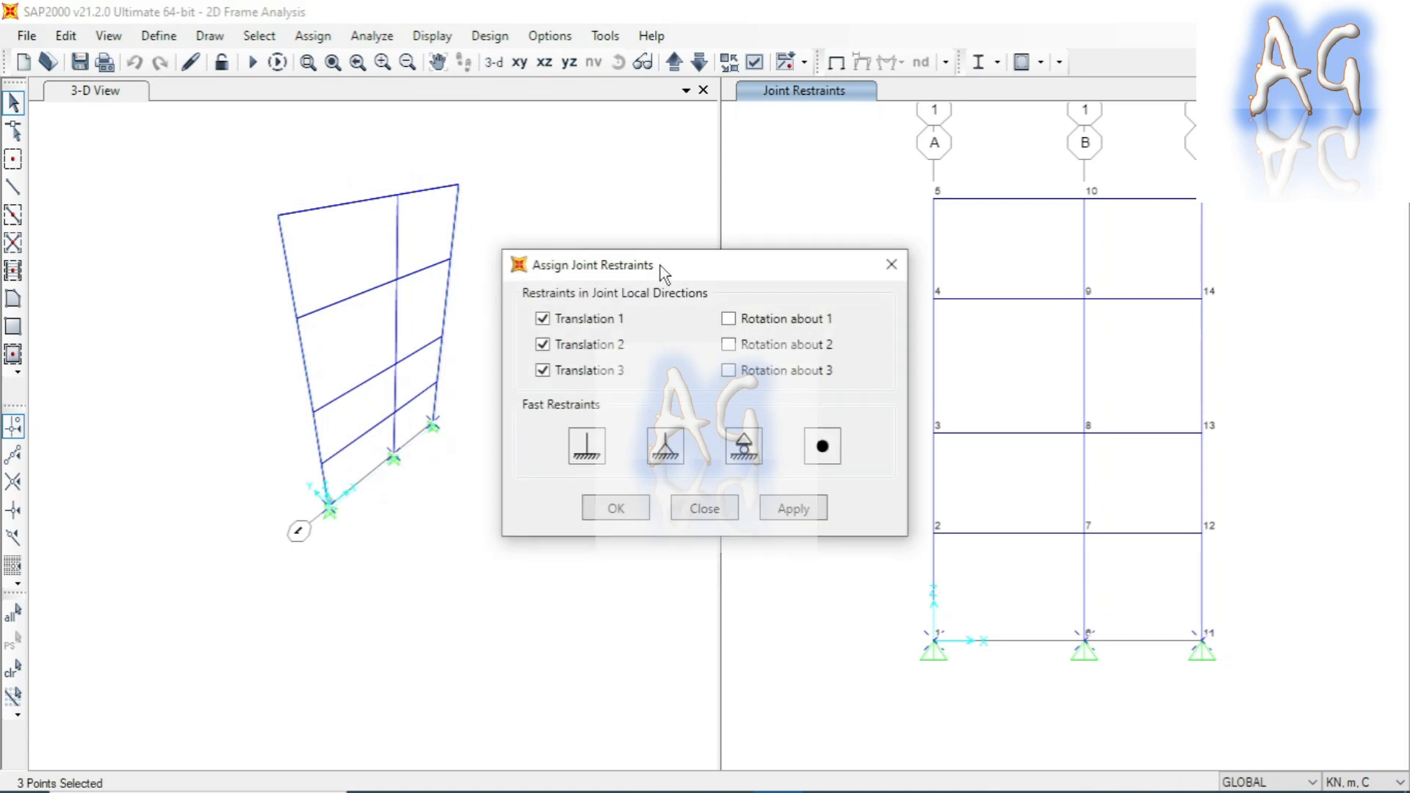
pyautogui.moveTo(661, 267); pyautogui.dragTo(636, 208)
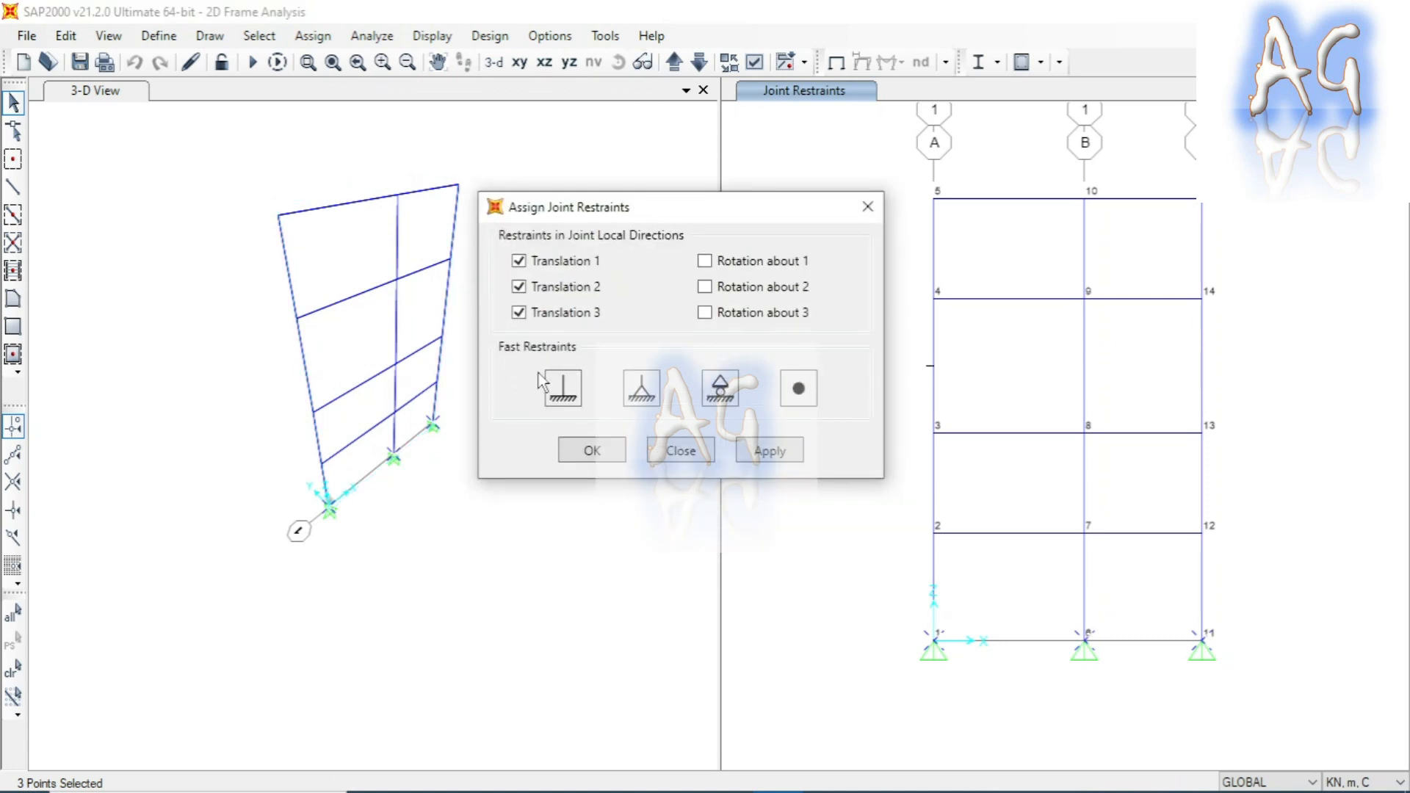
pyautogui.click(562, 395)
pyautogui.moveTo(734, 201); pyautogui.dragTo(714, 147)
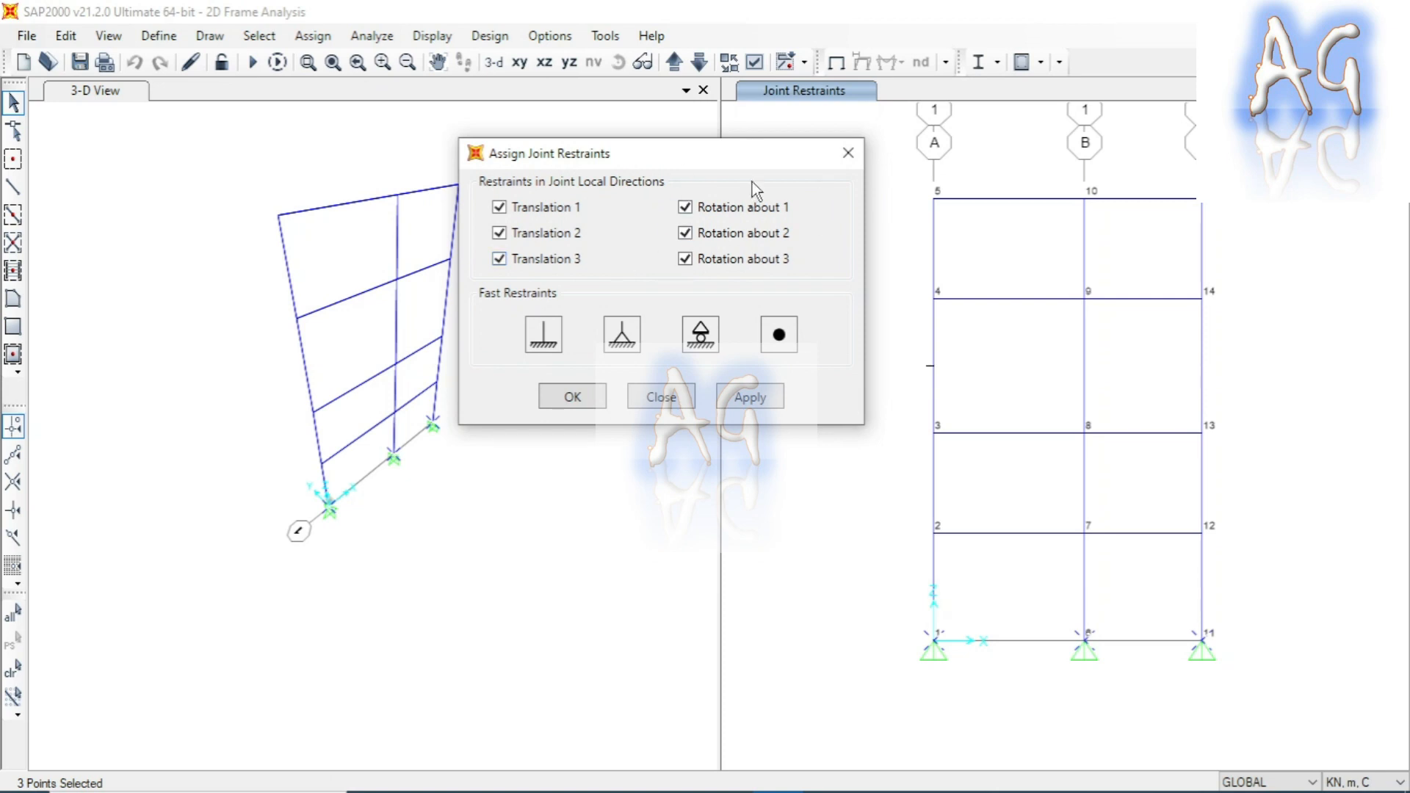
pyautogui.moveTo(752, 154); pyautogui.dragTo(641, 163)
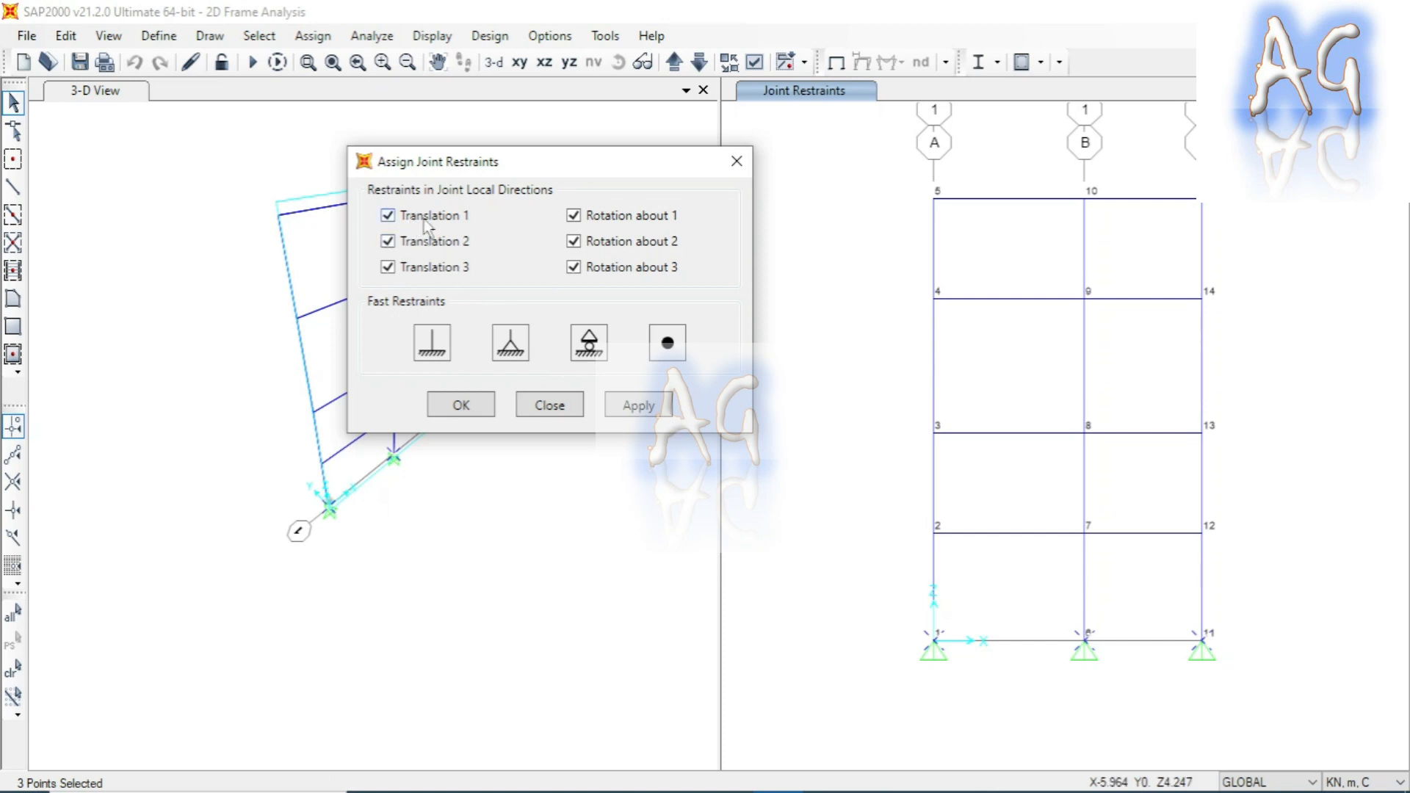
# Release Translation 2, Rotation about 1 and Rotation about 3 in the base joints' restraints, and apply the assignment
pyautogui.click(393, 248)
pyautogui.click(576, 216)
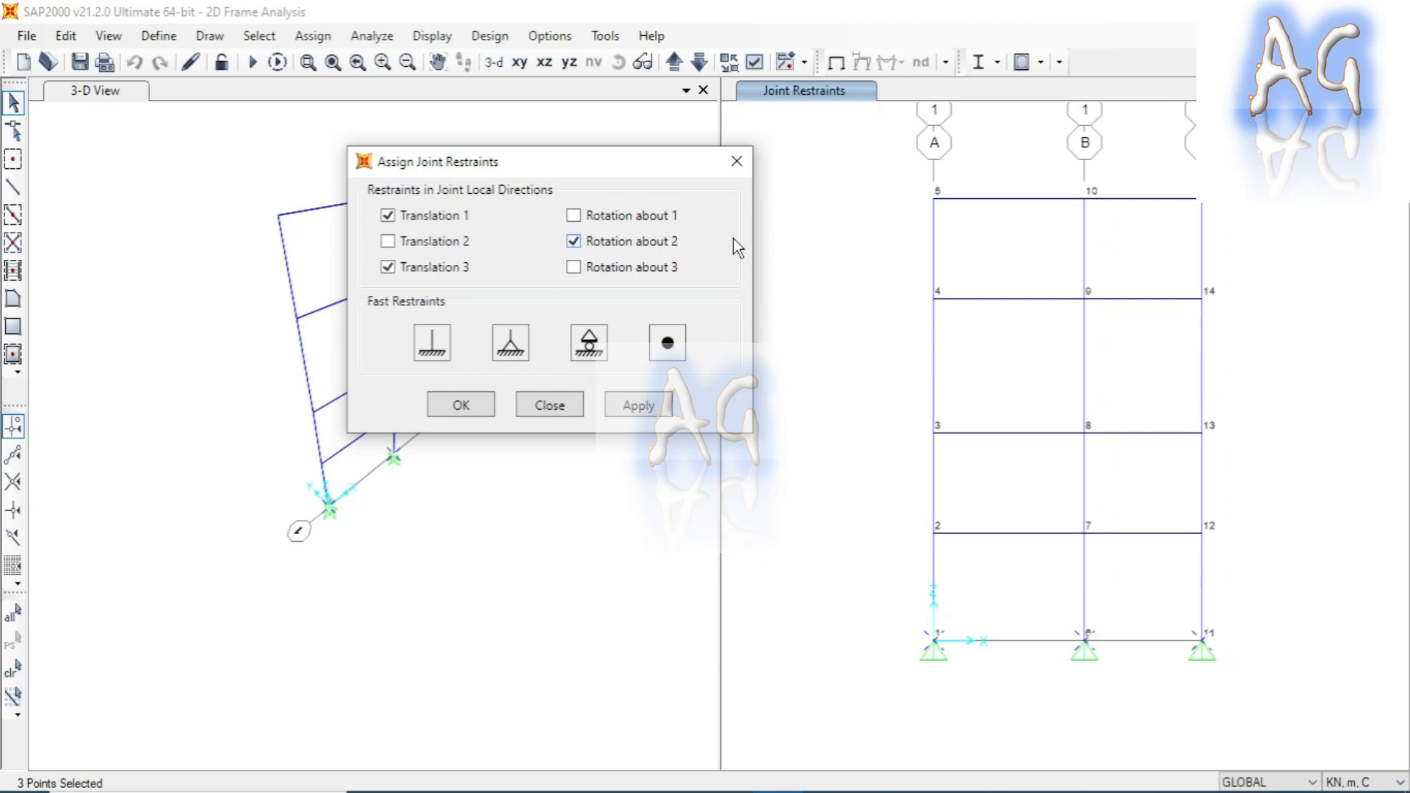
pyautogui.click(461, 406)
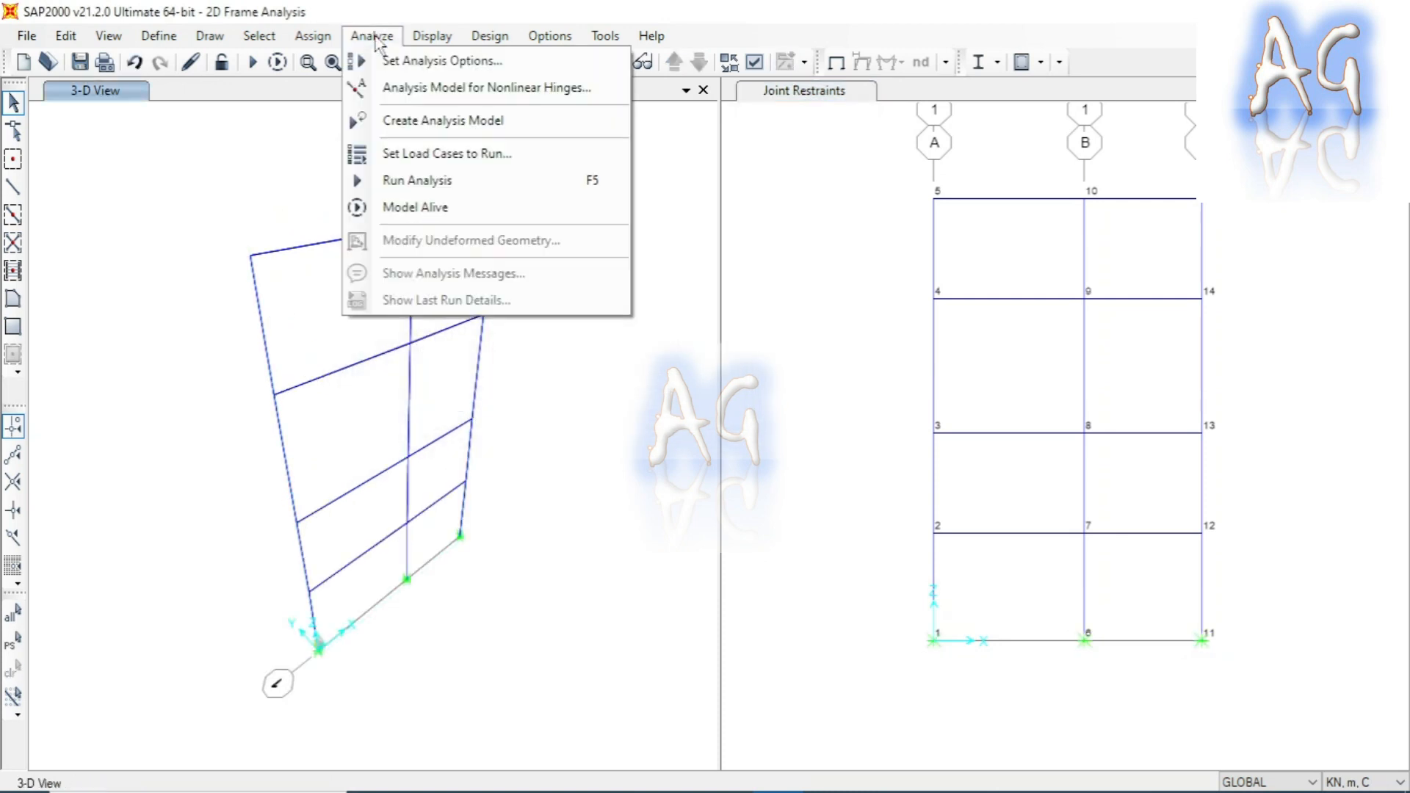
# Set the analysis options to Plane Frame in the XZ plane, keeping only the UX, UZ and RY degrees of freedom
pyautogui.click(409, 64)
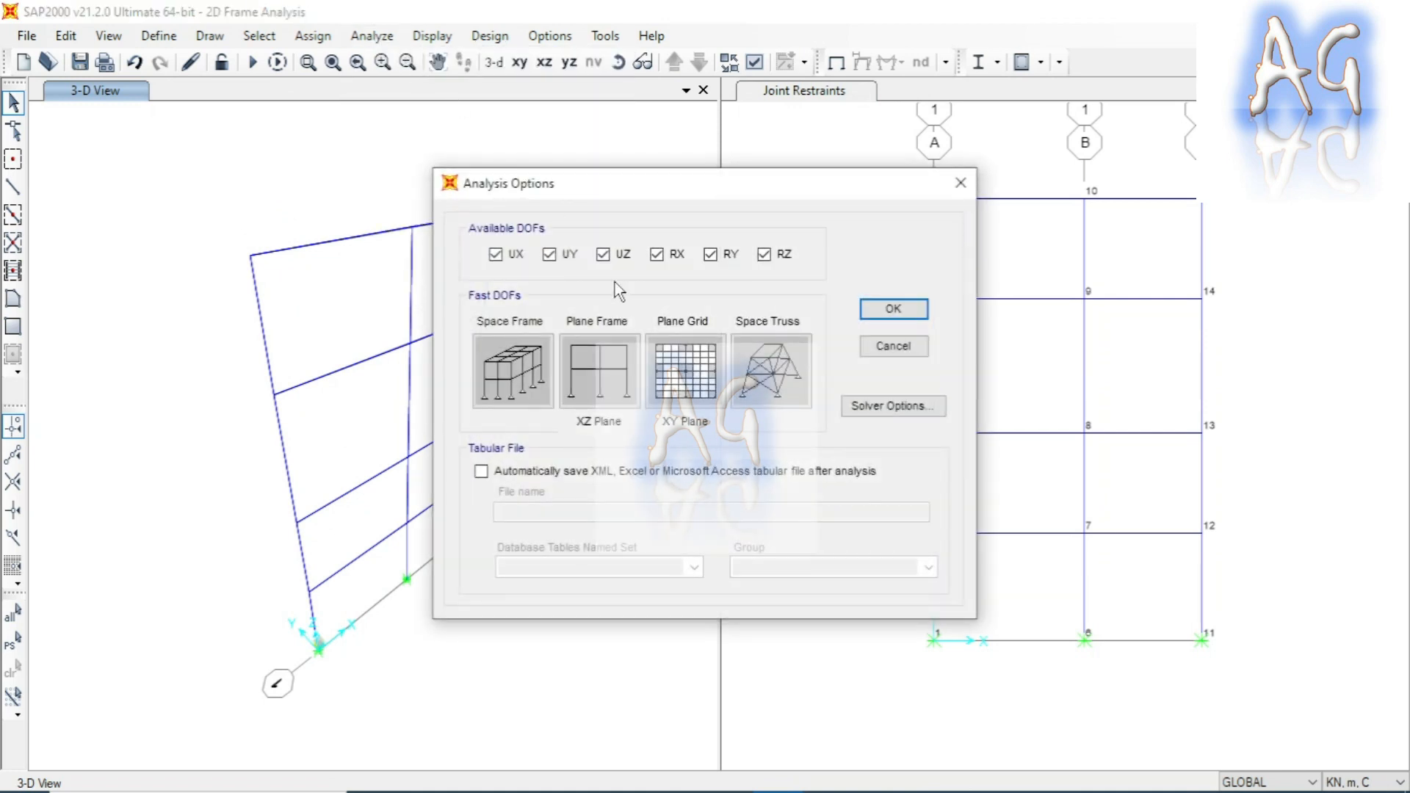
pyautogui.click(604, 365)
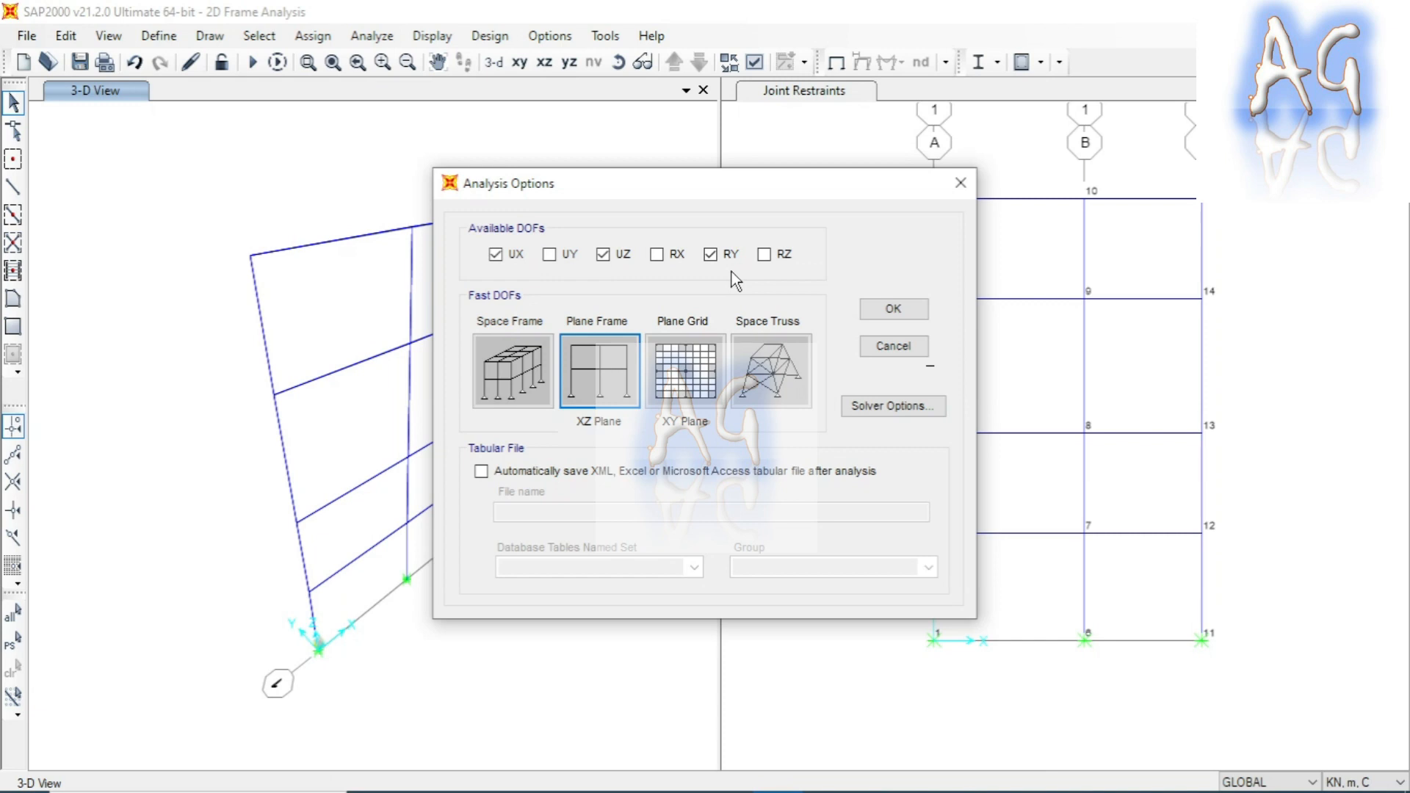
pyautogui.click(894, 310)
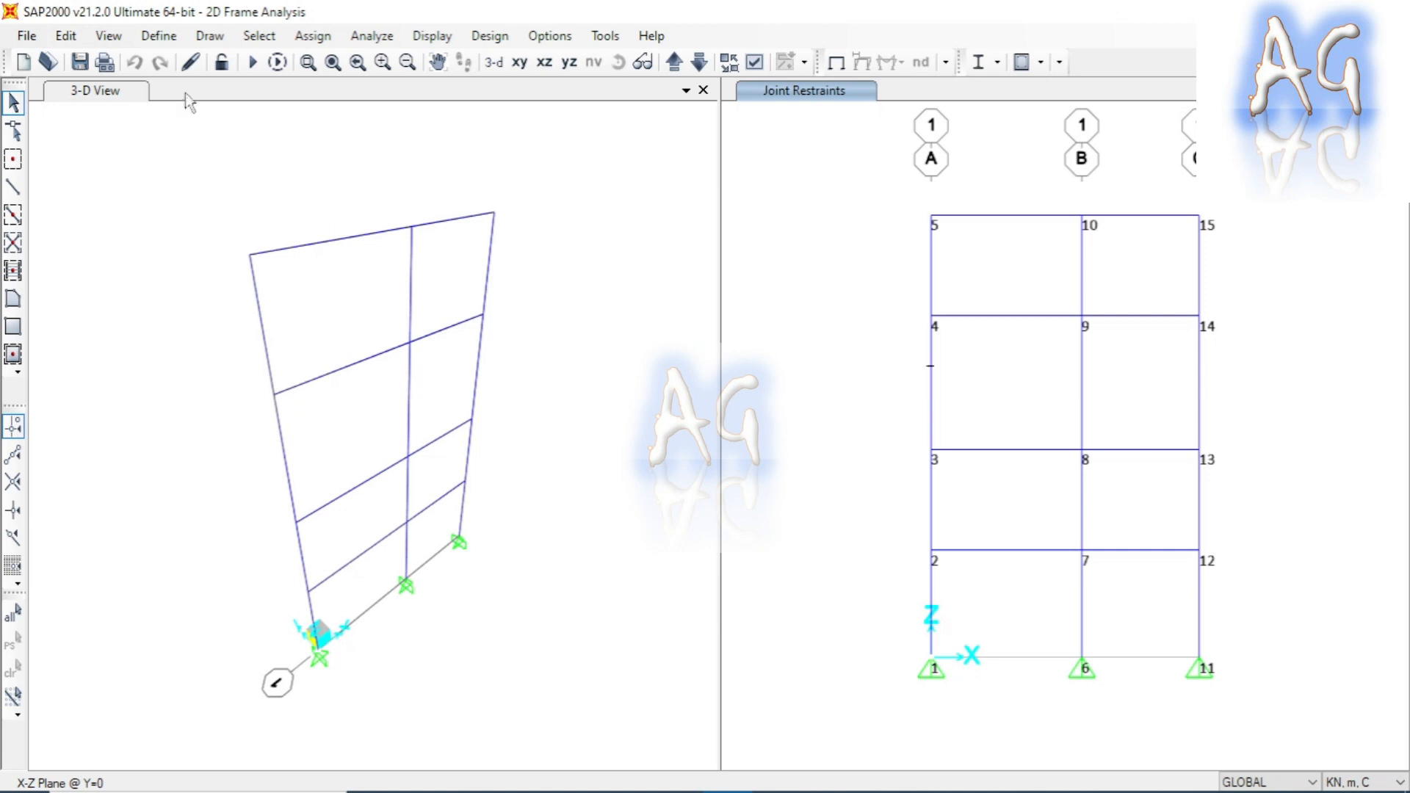
# Add a load pattern named LL of type Live with a self-weight multiplier of 0
pyautogui.click(158, 37)
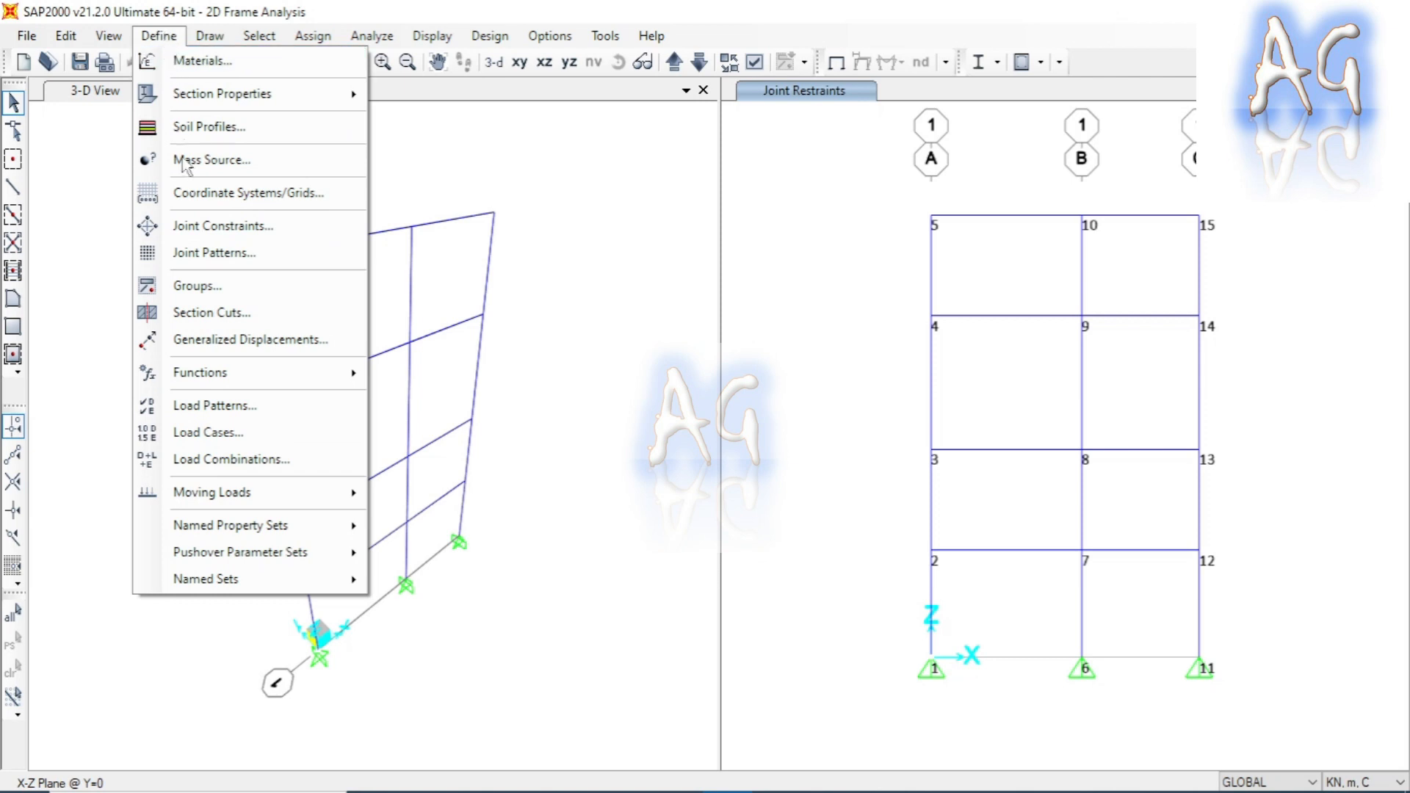
pyautogui.click(259, 408)
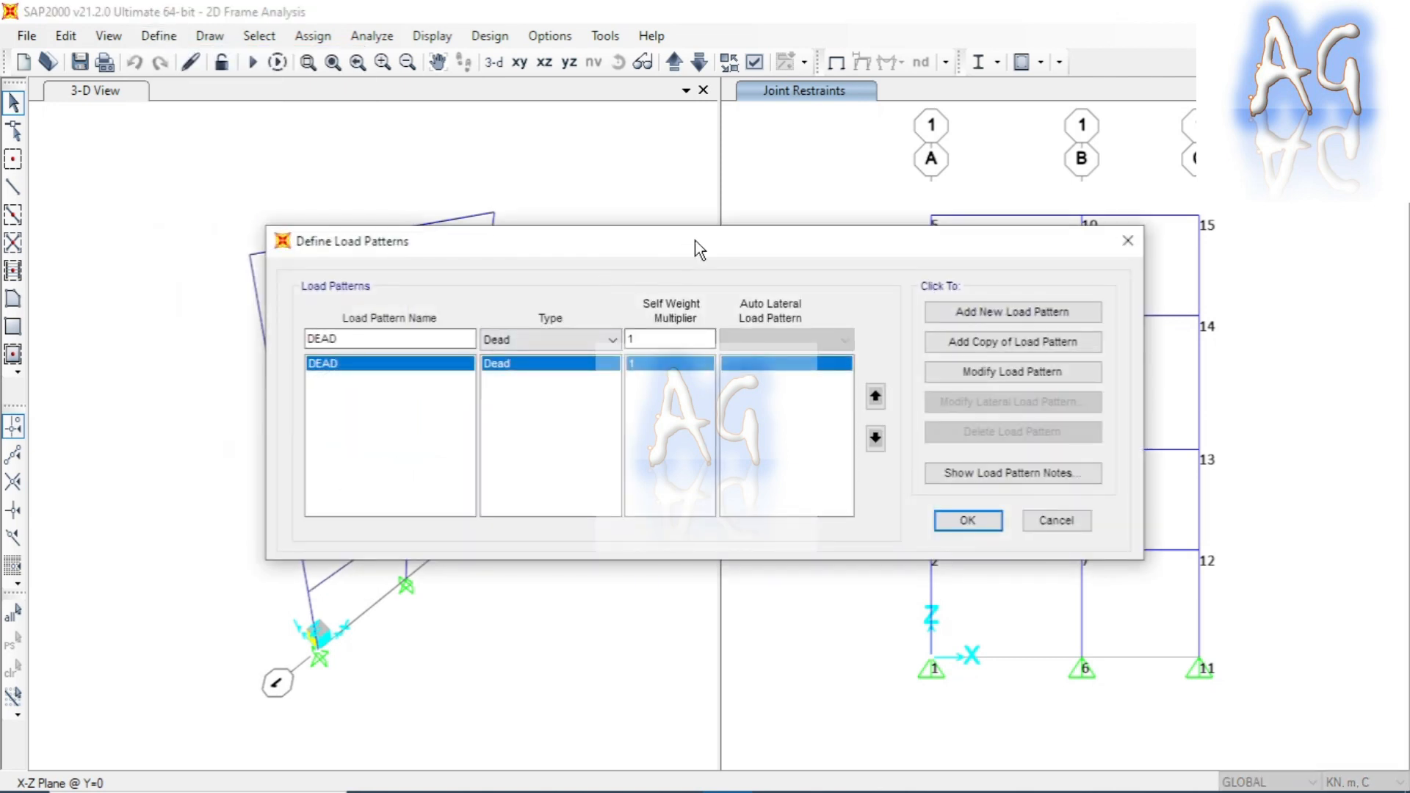
pyautogui.moveTo(695, 240); pyautogui.dragTo(746, 219)
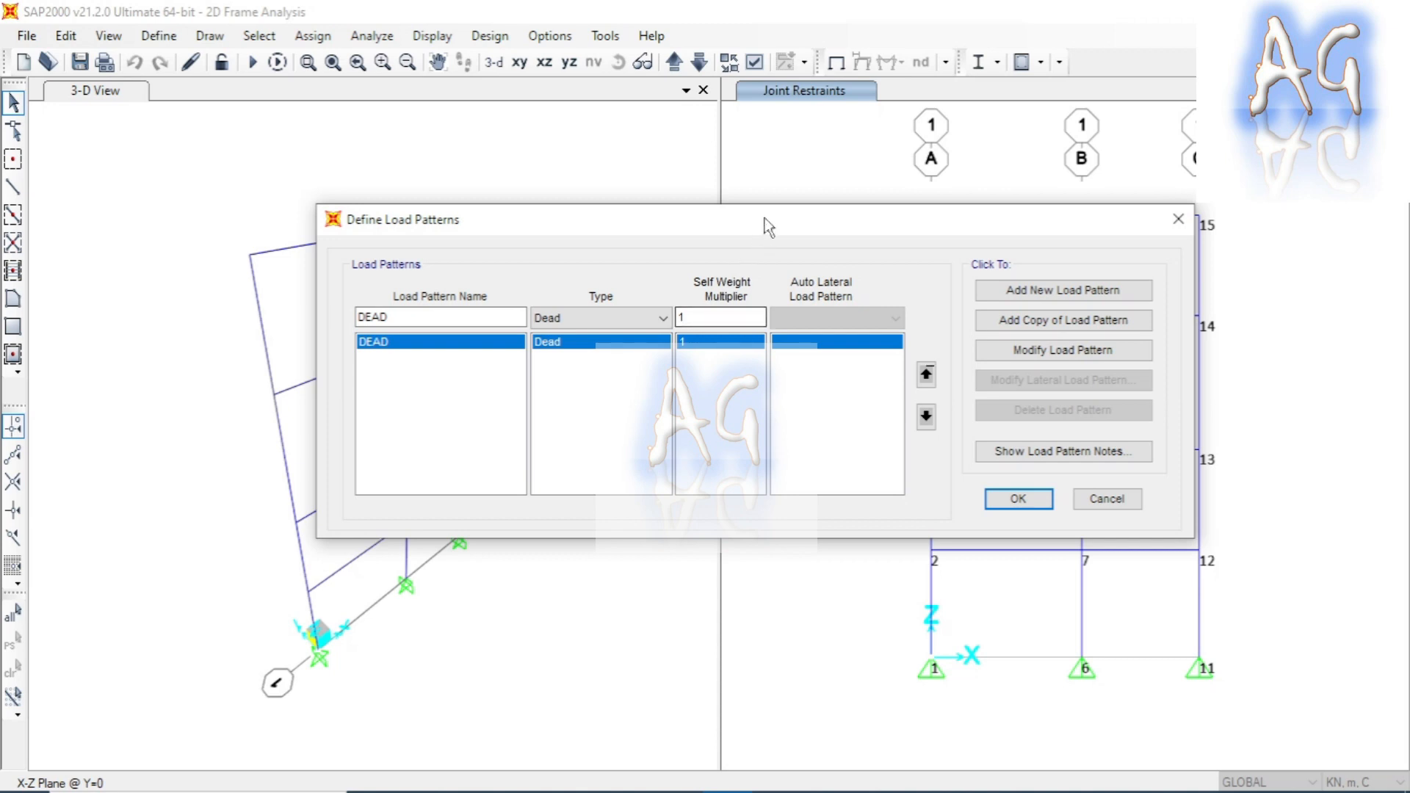
pyautogui.moveTo(760, 222); pyautogui.dragTo(752, 228)
pyautogui.click(702, 320)
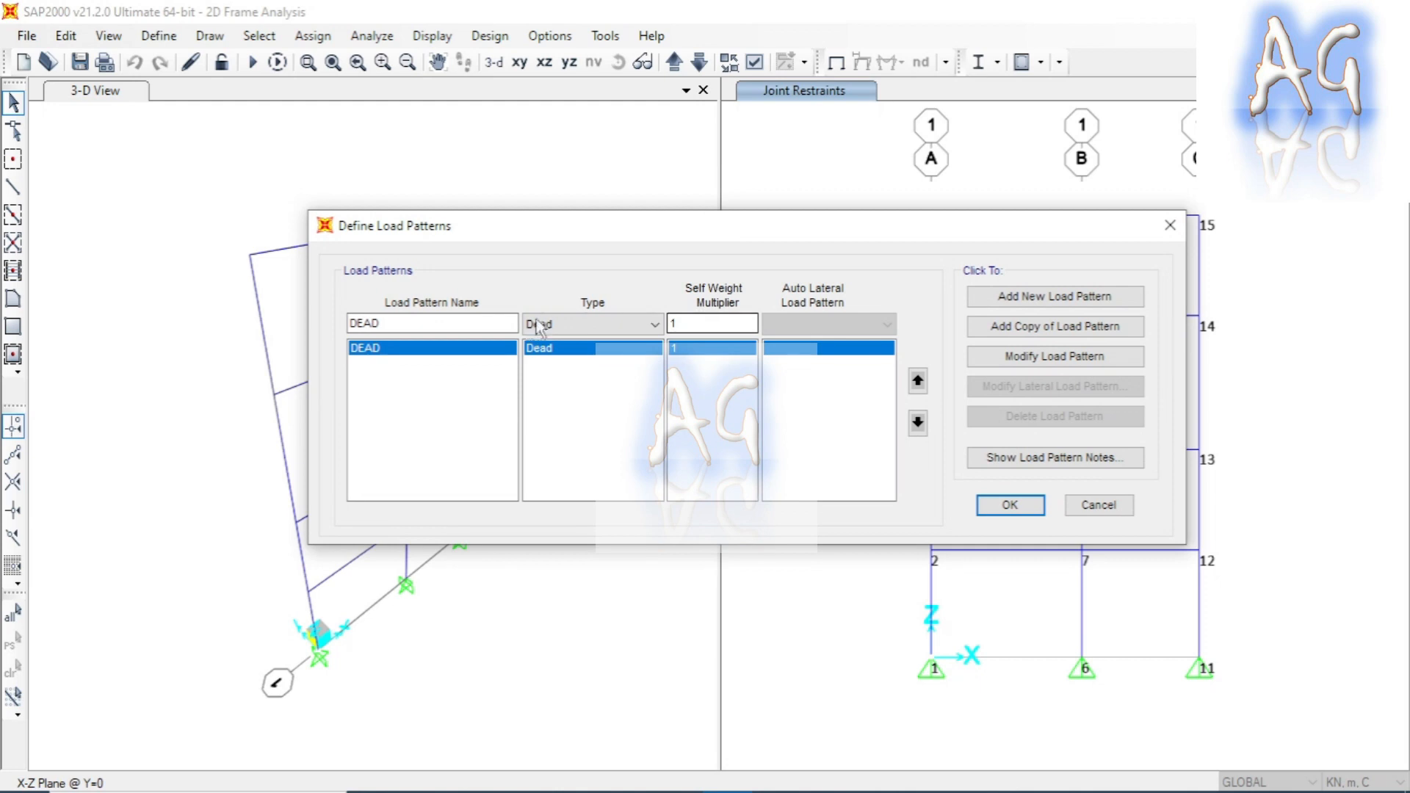
pyautogui.click(417, 323)
pyautogui.doubleClick(417, 323)
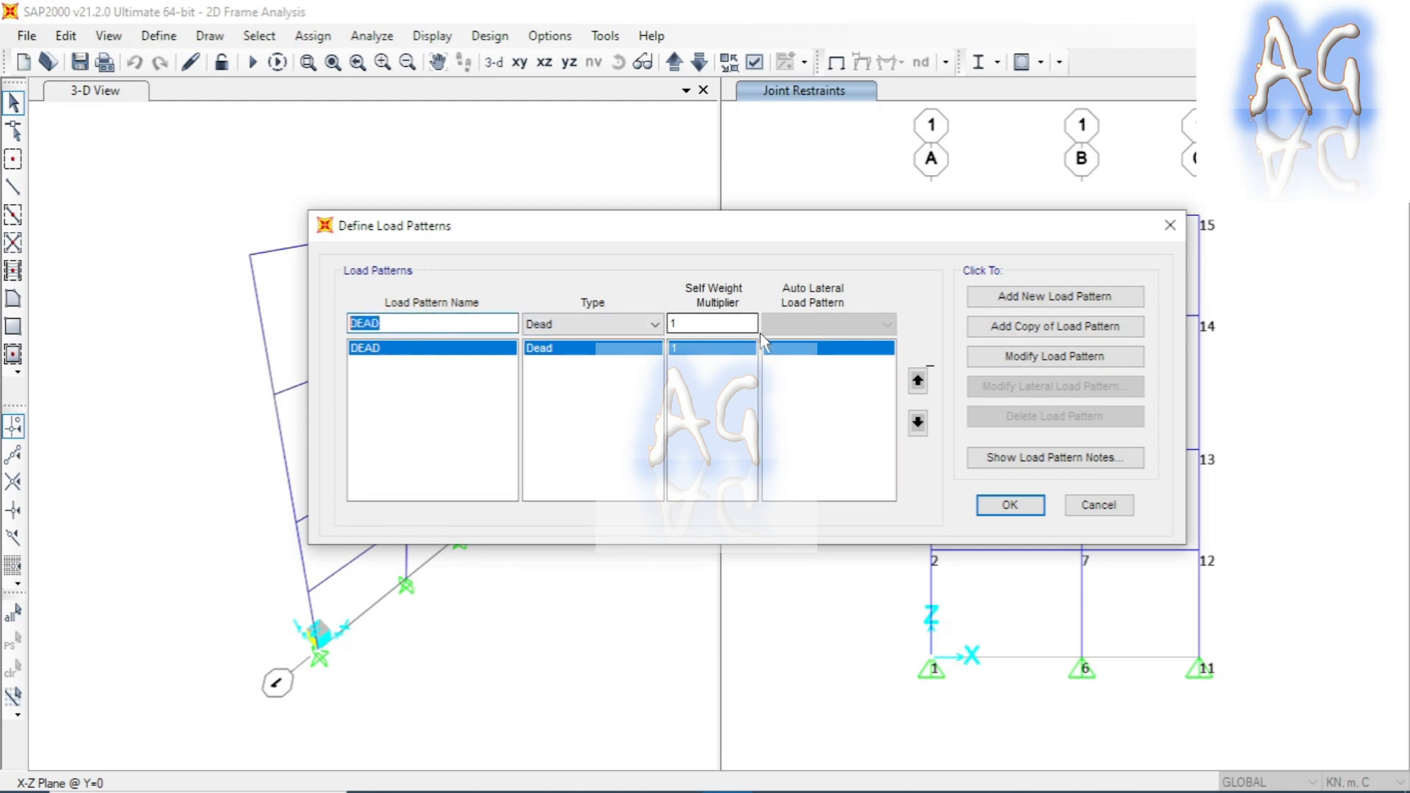
pyautogui.press('BackSpace')
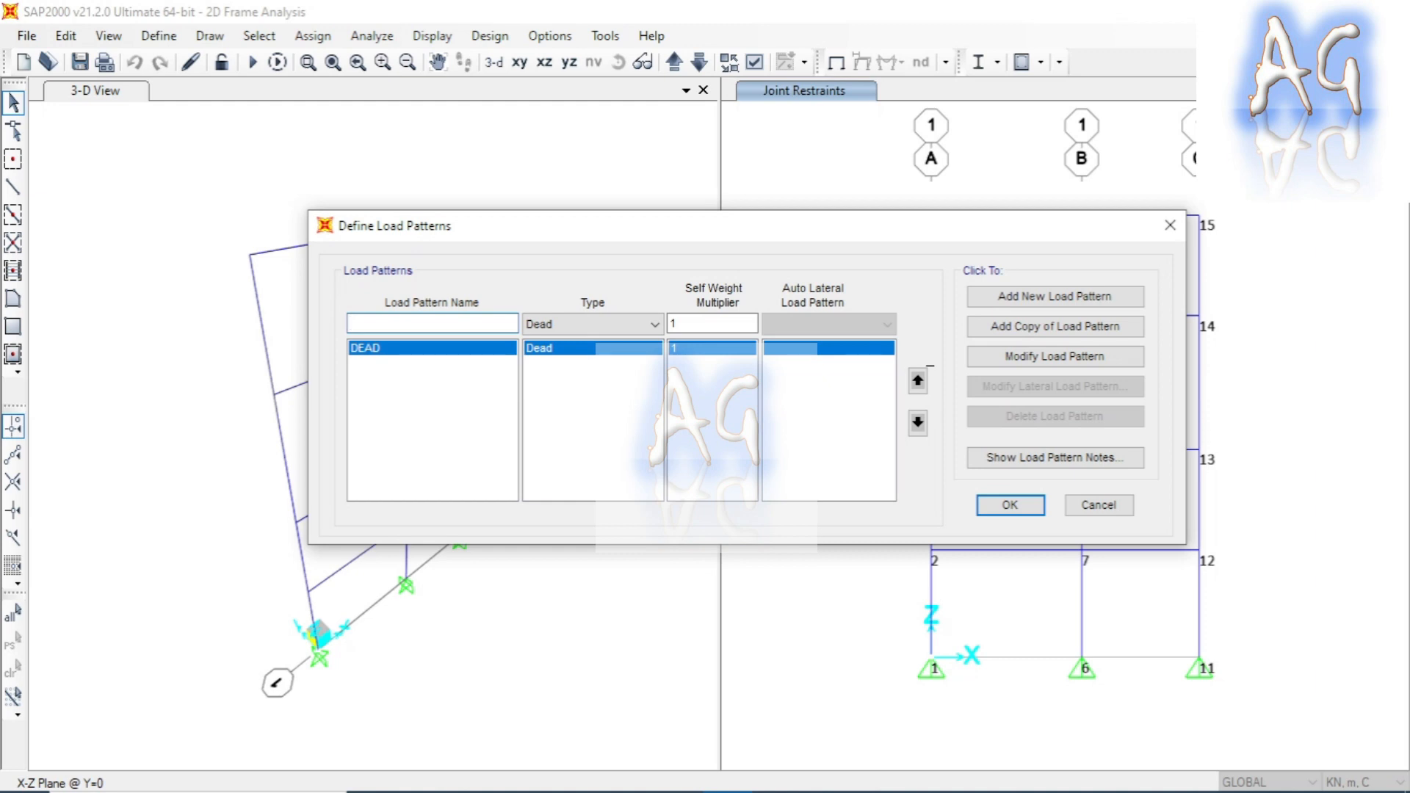
pyautogui.write('LL')
pyautogui.click(615, 324)
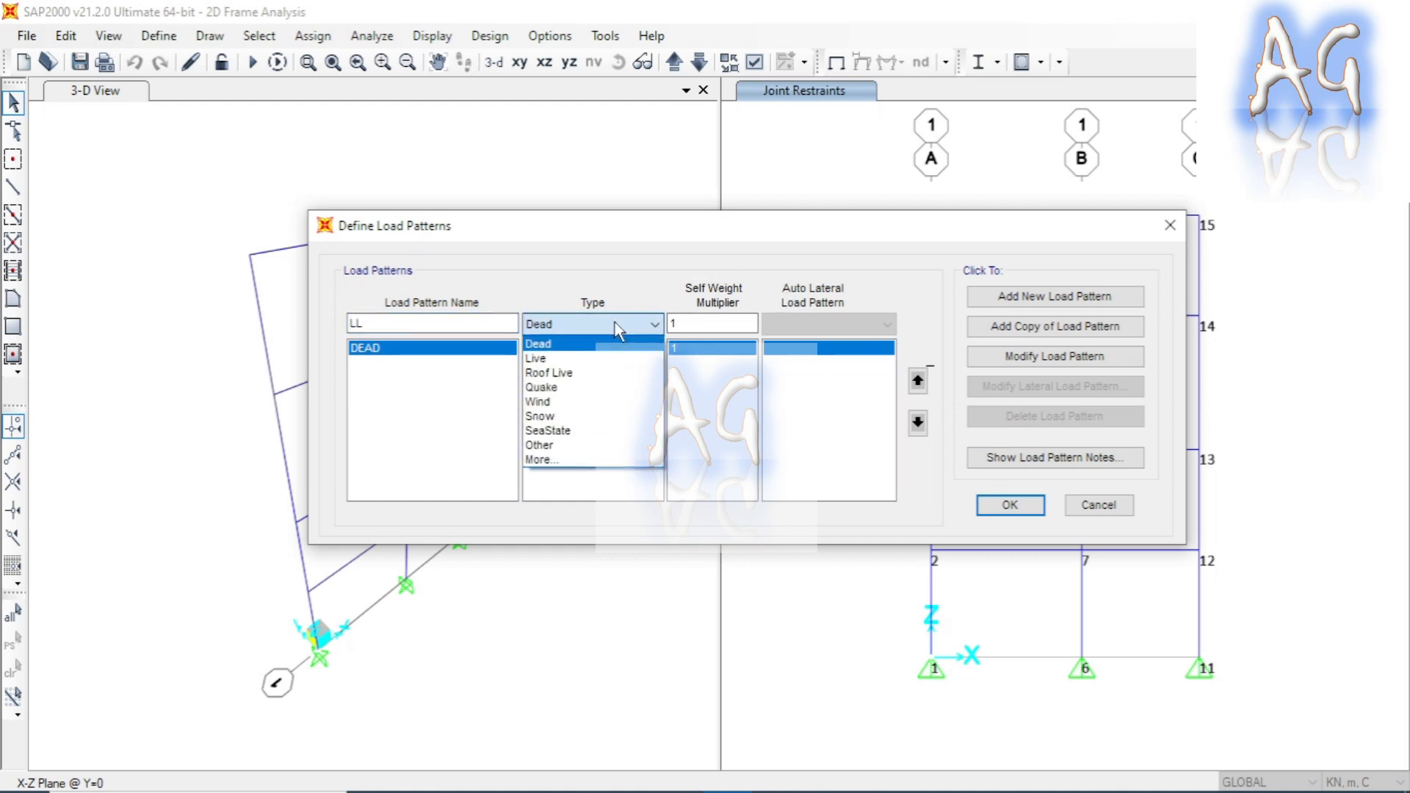
pyautogui.click(642, 360)
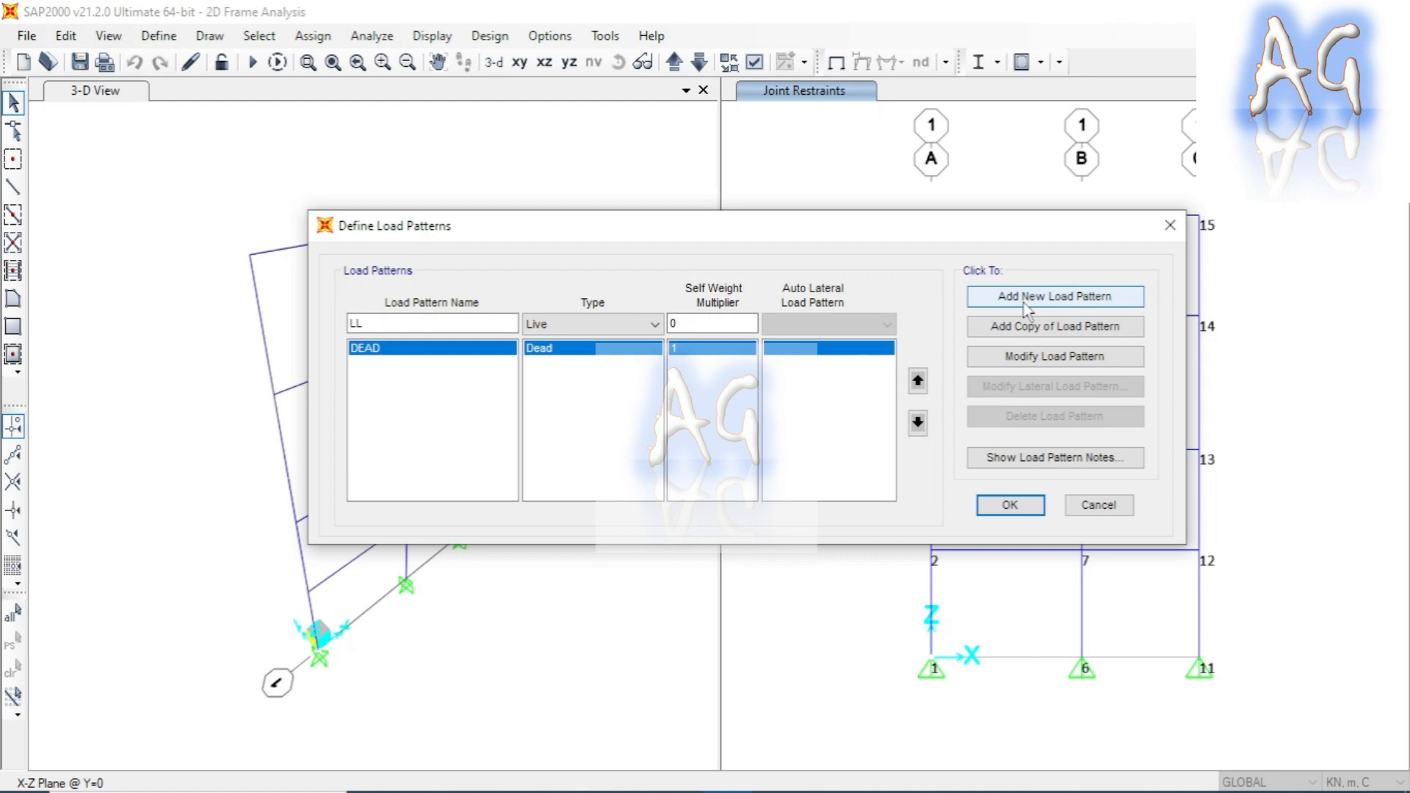
pyautogui.click(1086, 307)
# Add a load pattern named SL of type Quake with auto lateral load set to None, and accept the load patterns
pyautogui.doubleClick(400, 324)
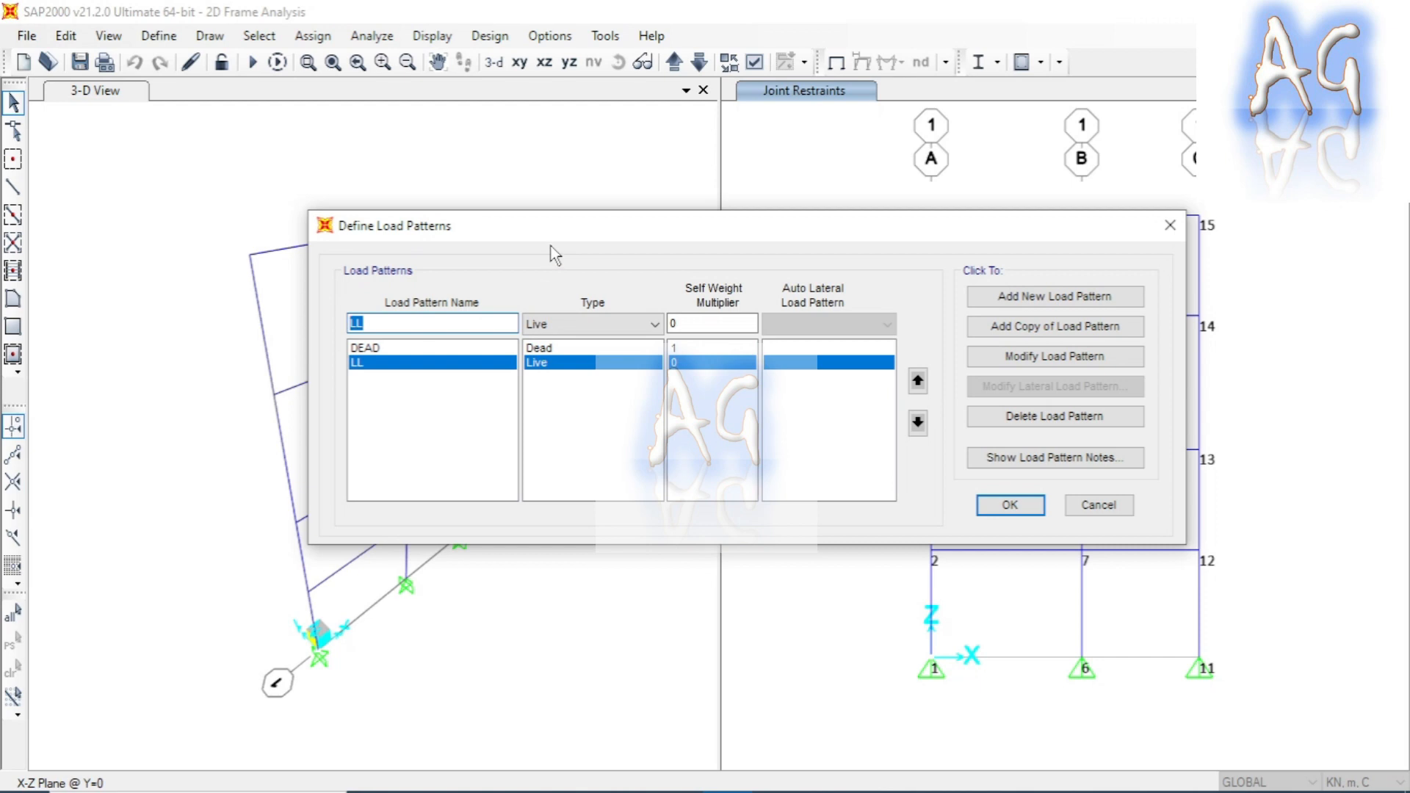
pyautogui.write('SL')
pyautogui.click(609, 324)
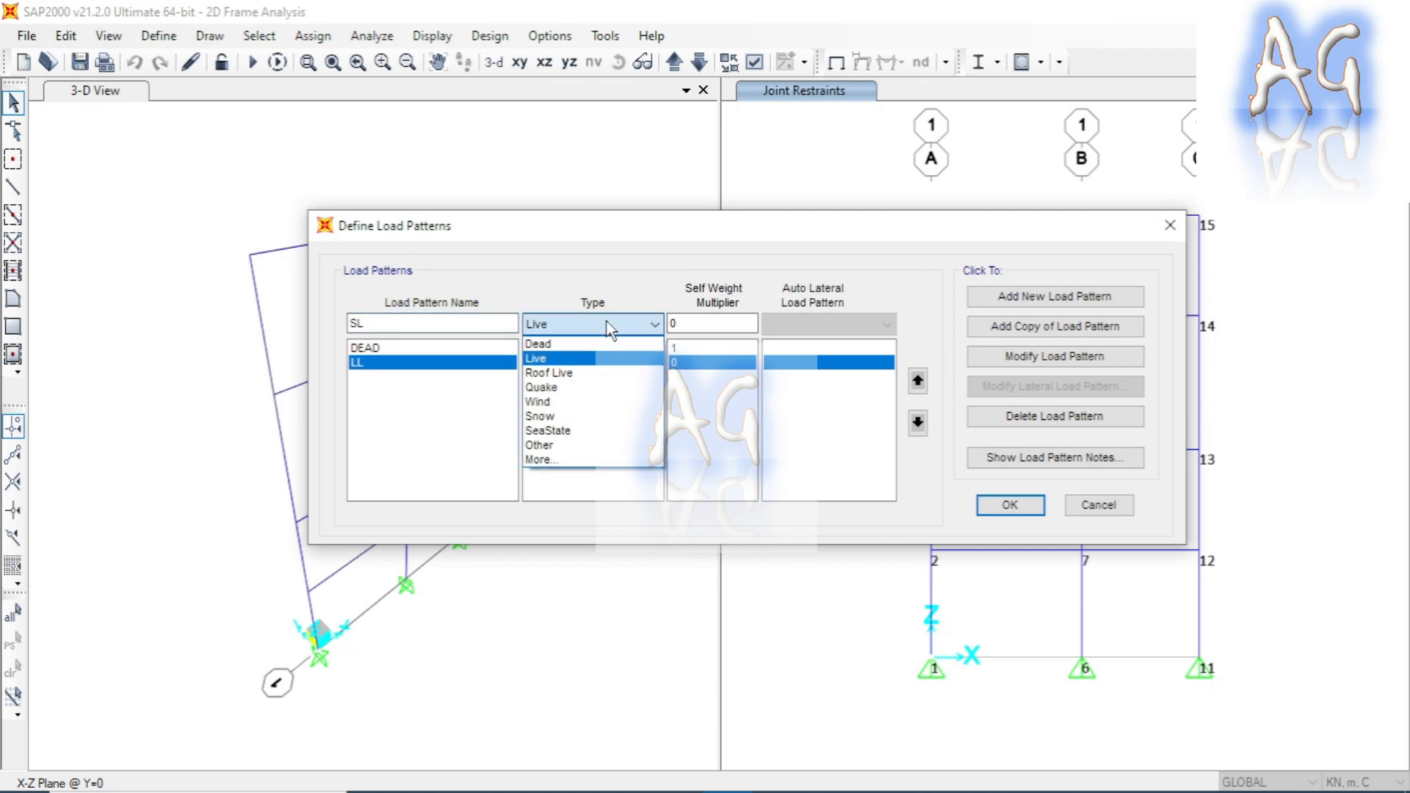
pyautogui.click(571, 388)
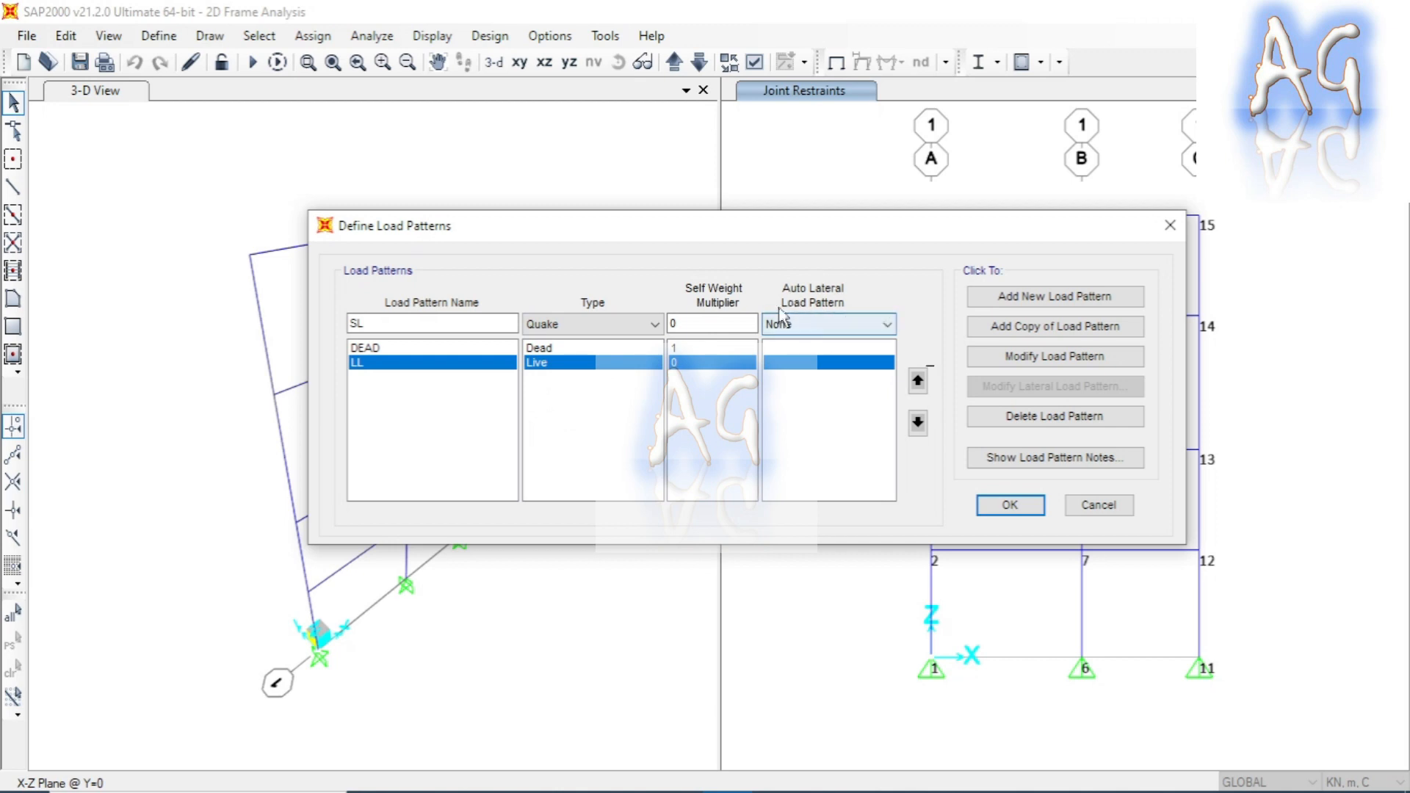
pyautogui.click(798, 324)
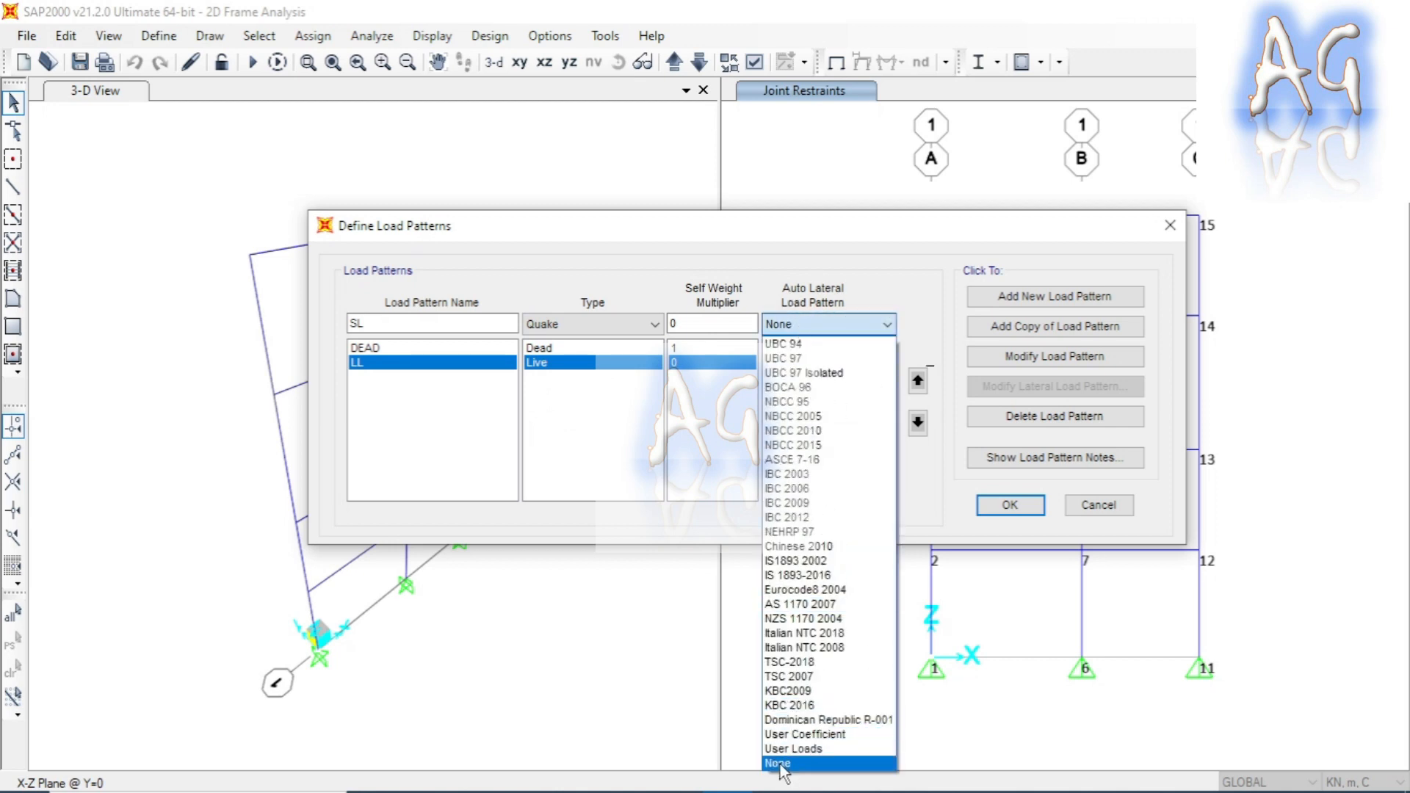
pyautogui.click(780, 763)
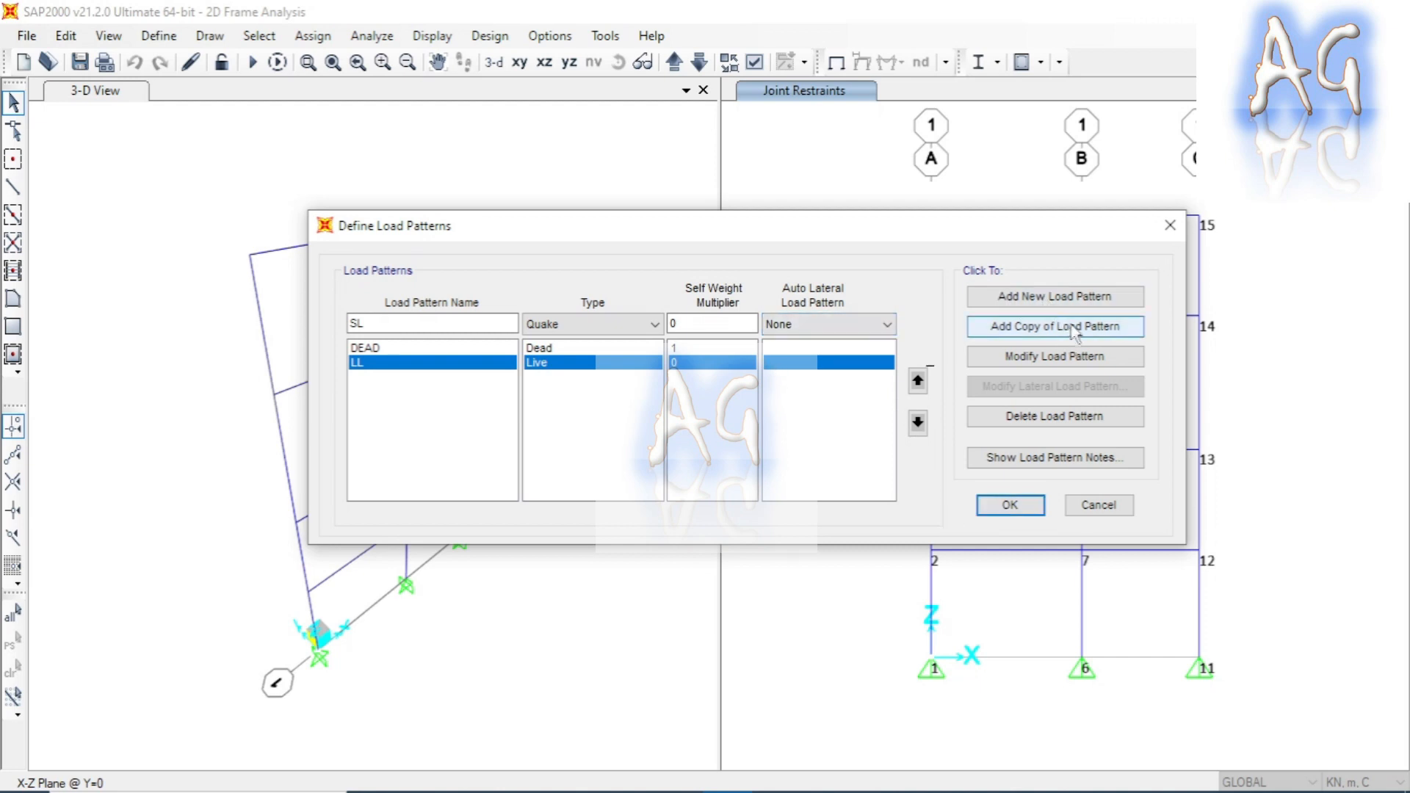
pyautogui.click(1080, 301)
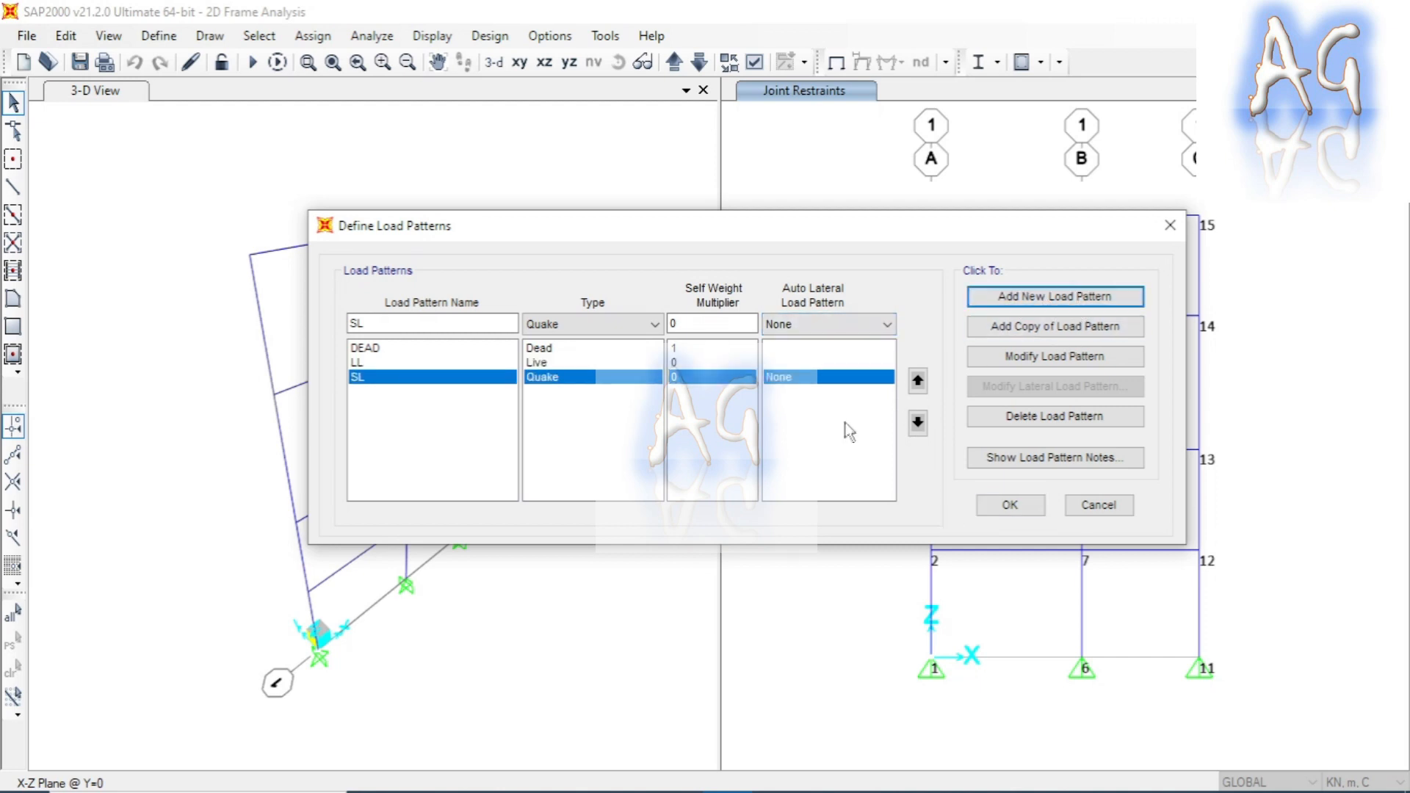
pyautogui.click(1010, 506)
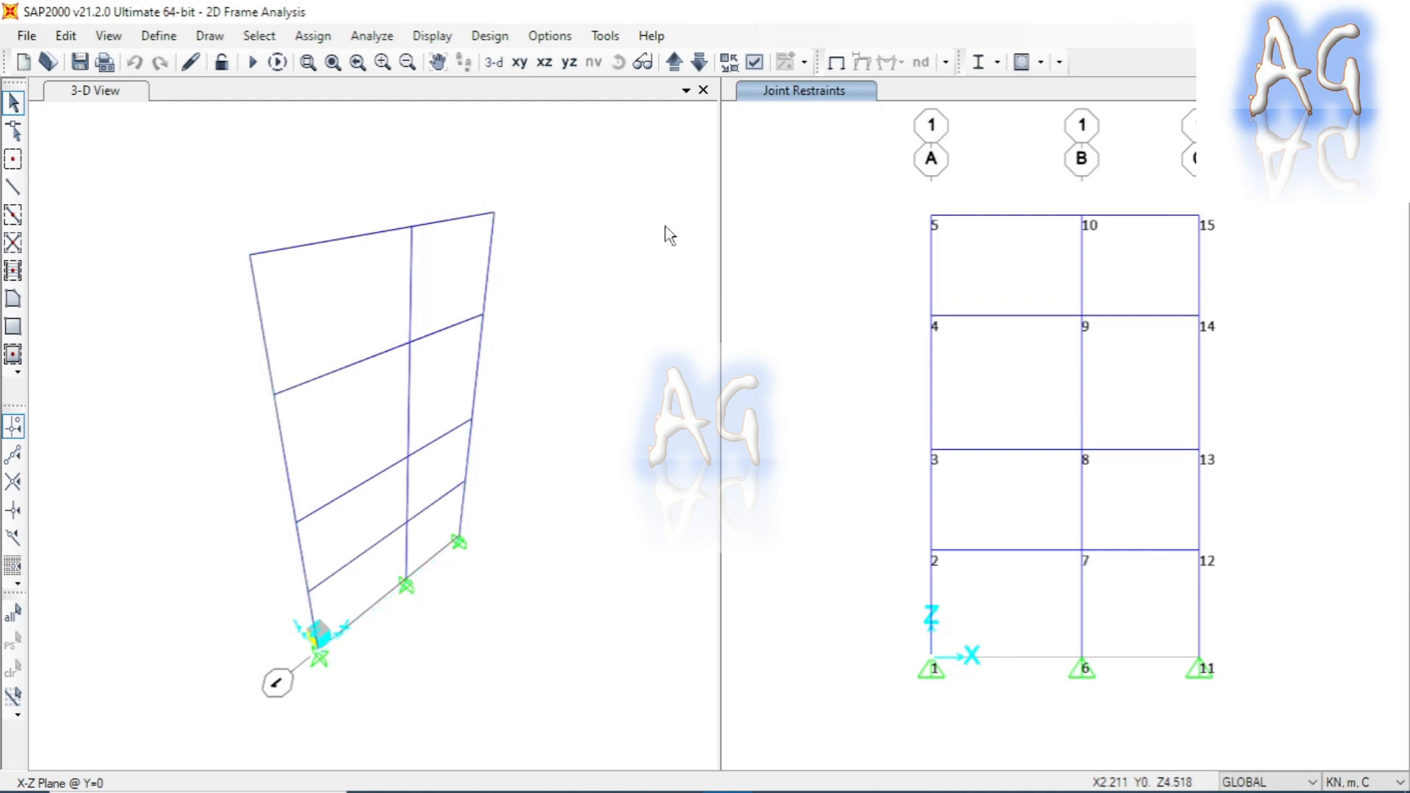
# Review the defined load patterns, and examine the case types of the DEAD, MODAL, LL and SL load cases
pyautogui.click(154, 36)
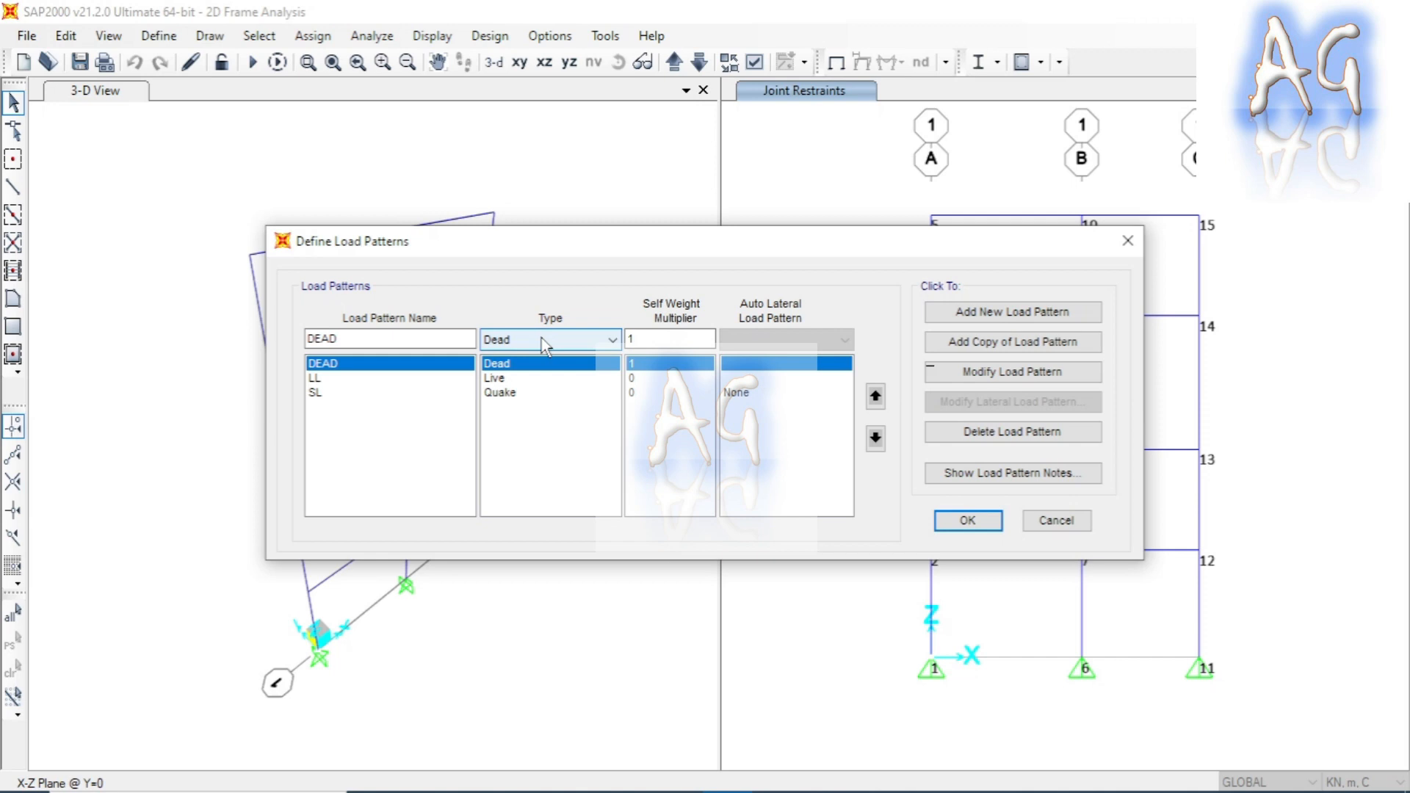
pyautogui.click(949, 529)
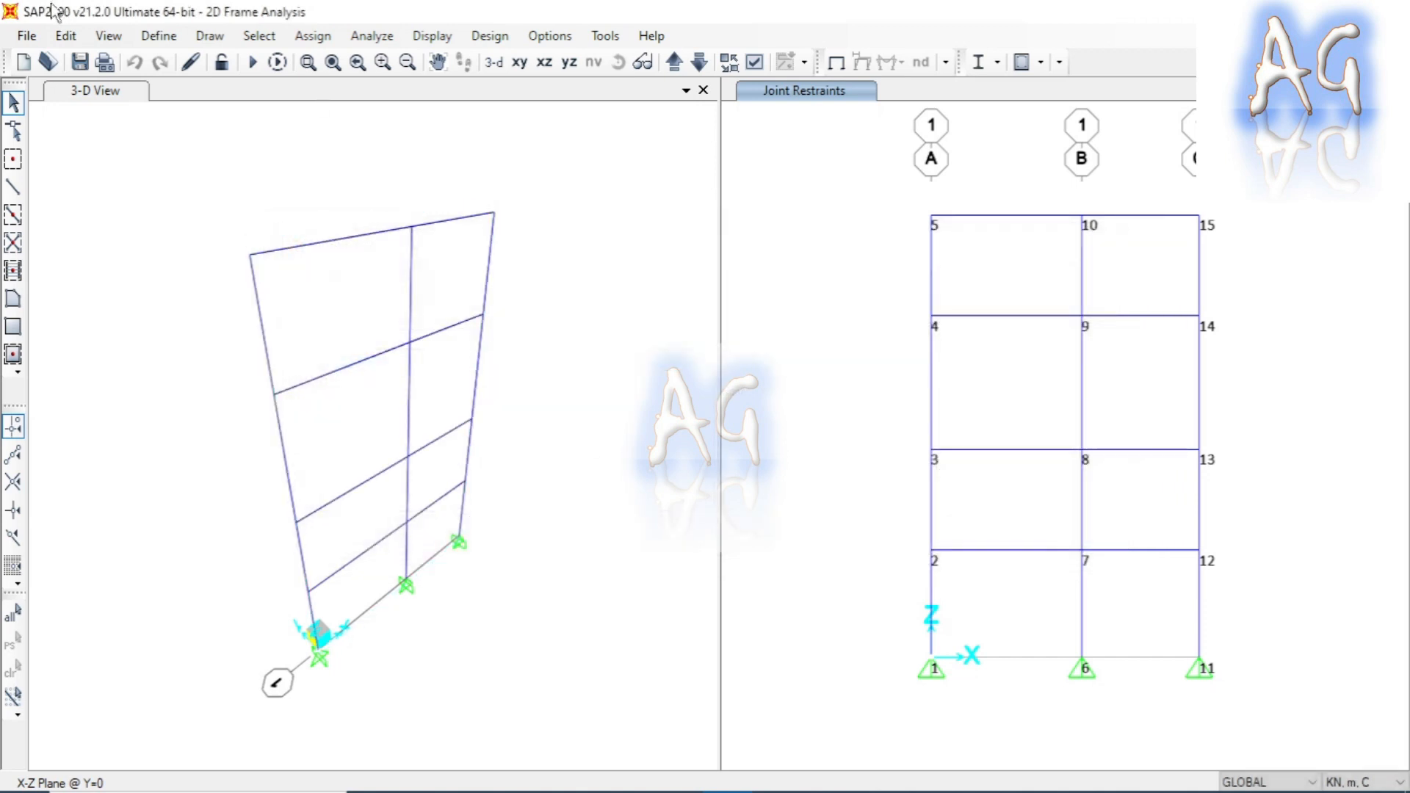
pyautogui.click(158, 36)
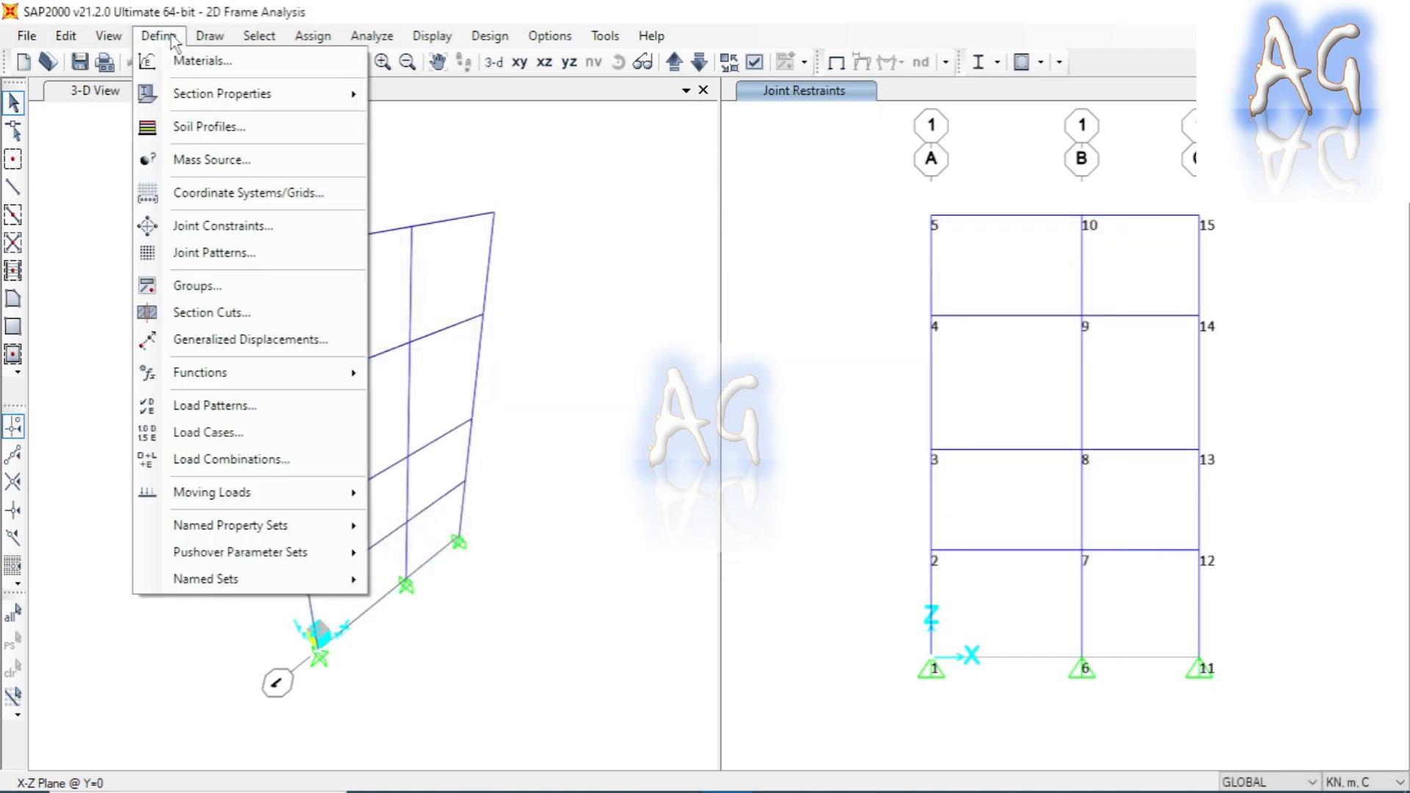
pyautogui.click(281, 431)
pyautogui.moveTo(584, 236); pyautogui.dragTo(665, 202)
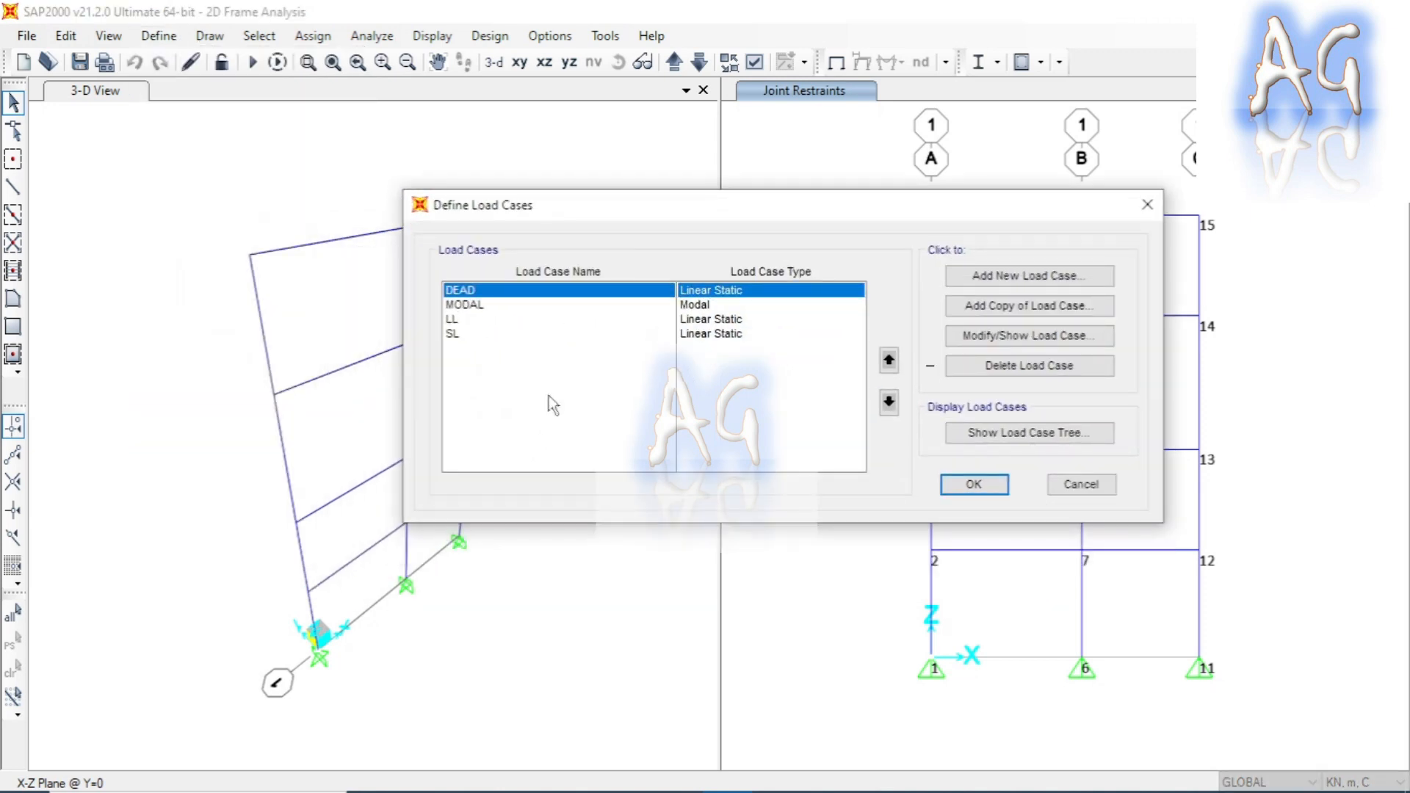
pyautogui.click(698, 323)
pyautogui.click(702, 330)
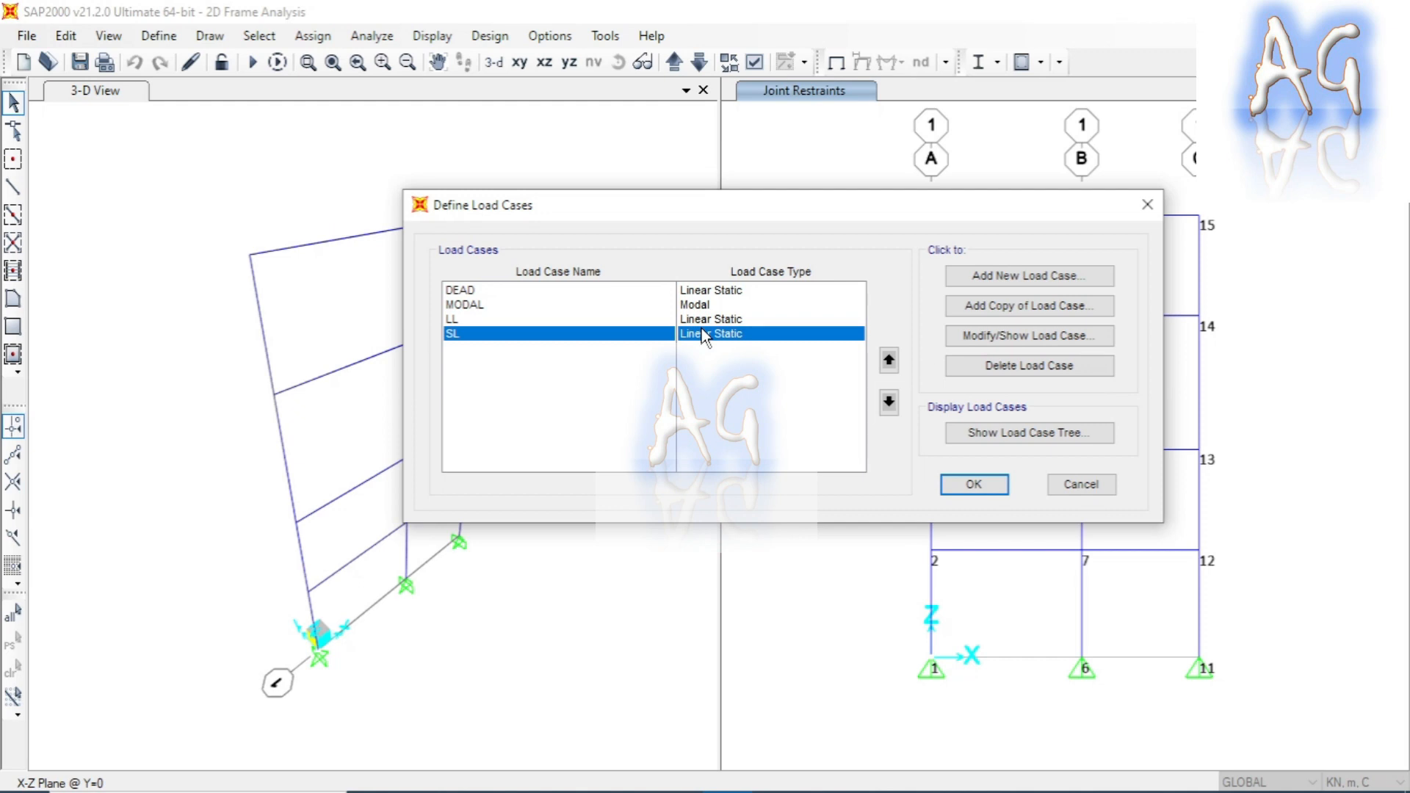
pyautogui.click(482, 289)
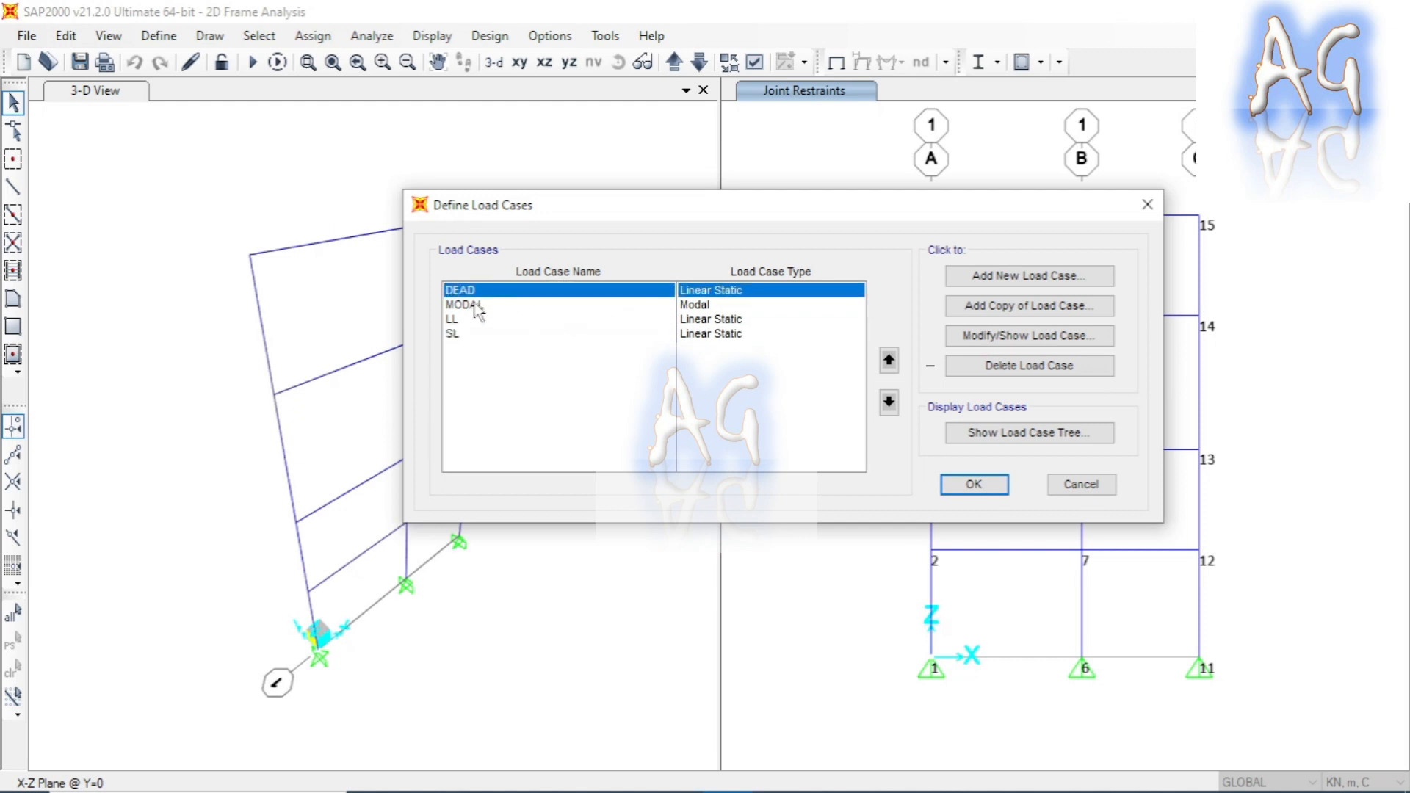
pyautogui.click(475, 305)
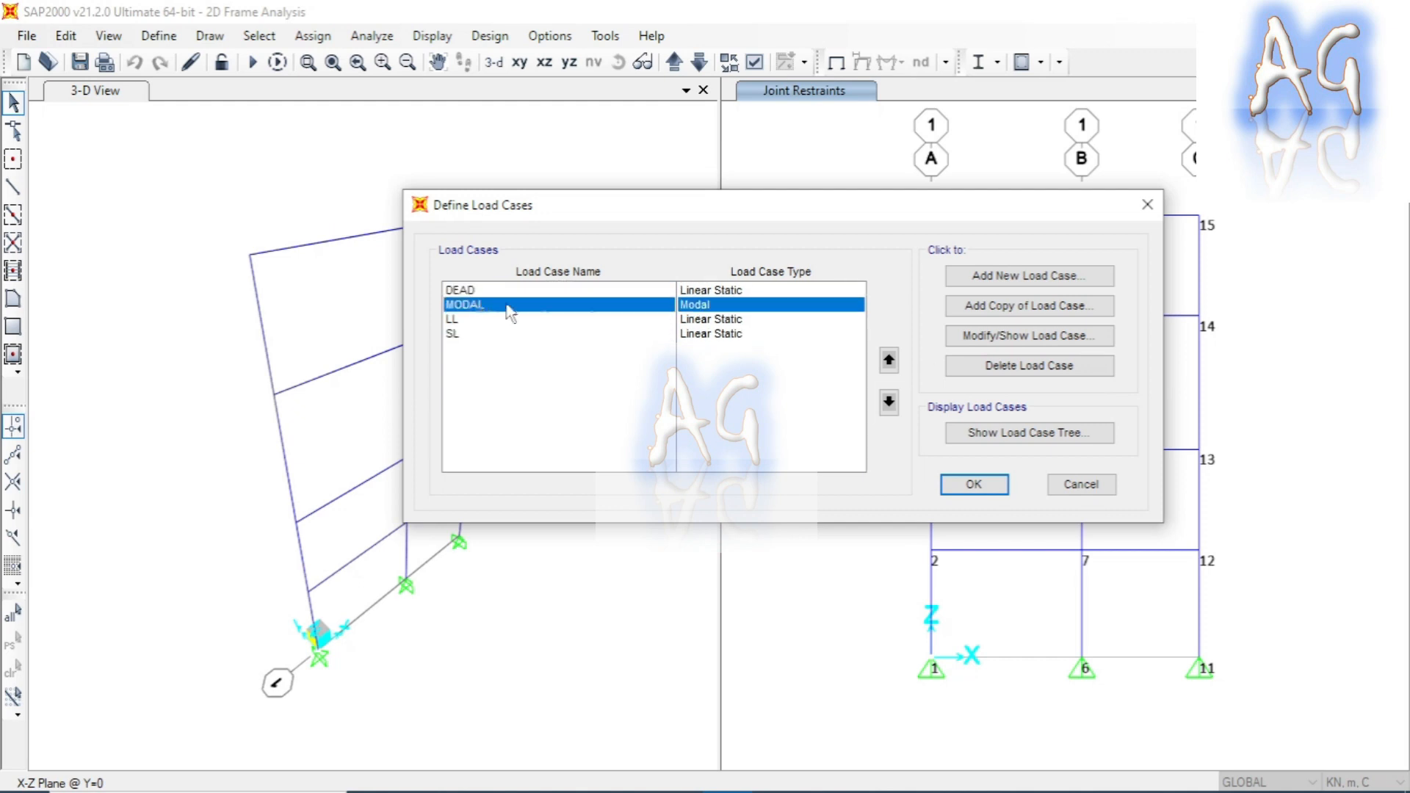
pyautogui.click(729, 291)
pyautogui.click(710, 304)
pyautogui.click(465, 334)
pyautogui.click(463, 324)
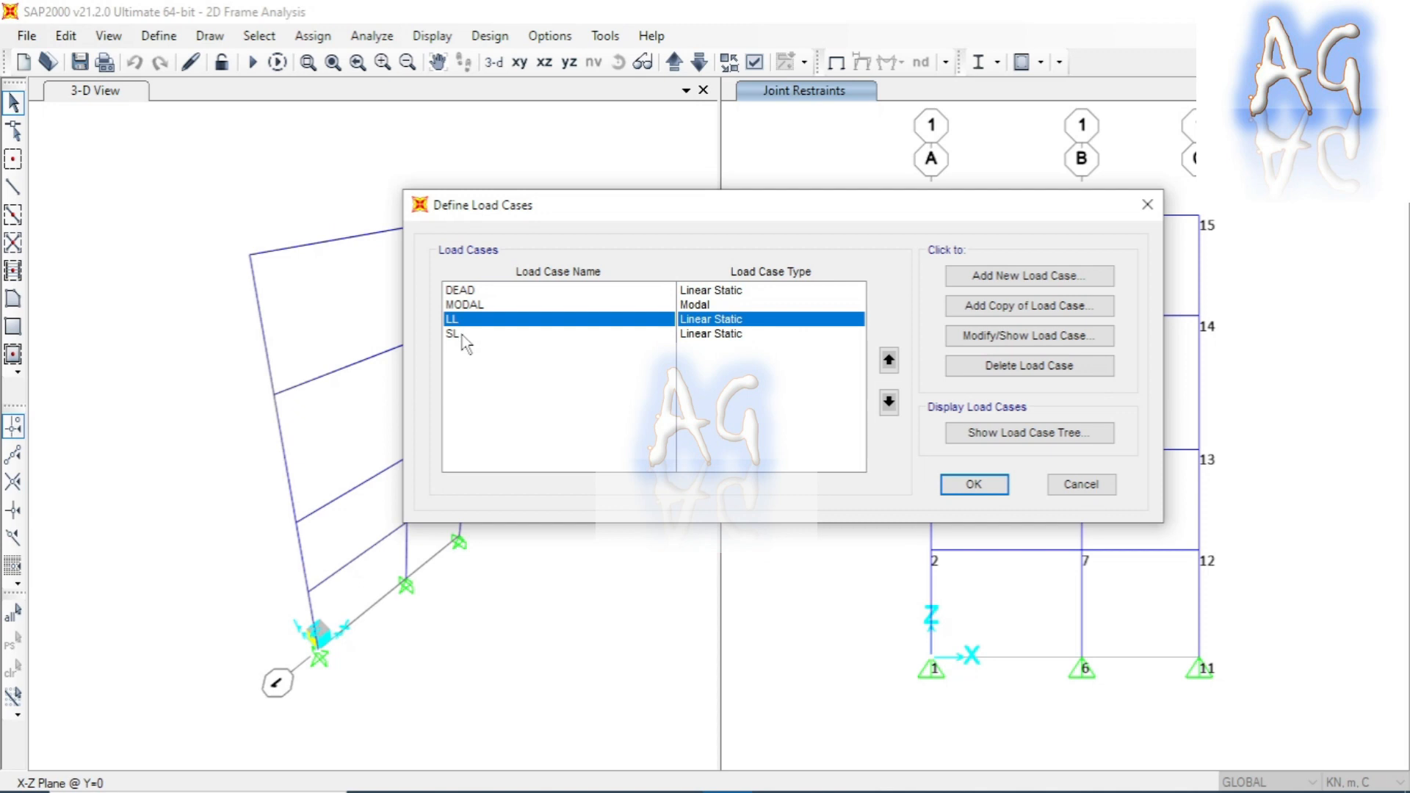
pyautogui.click(463, 335)
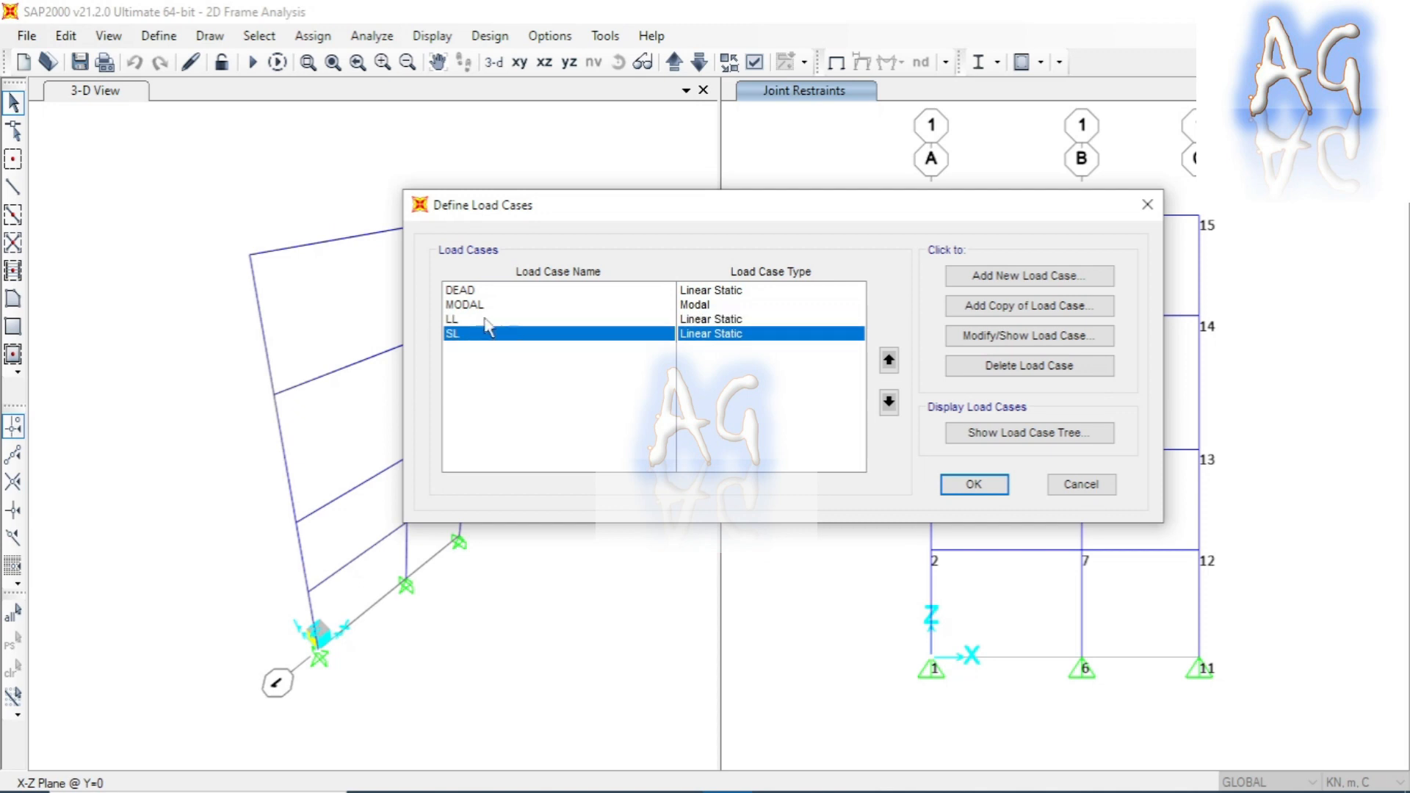
pyautogui.click(733, 319)
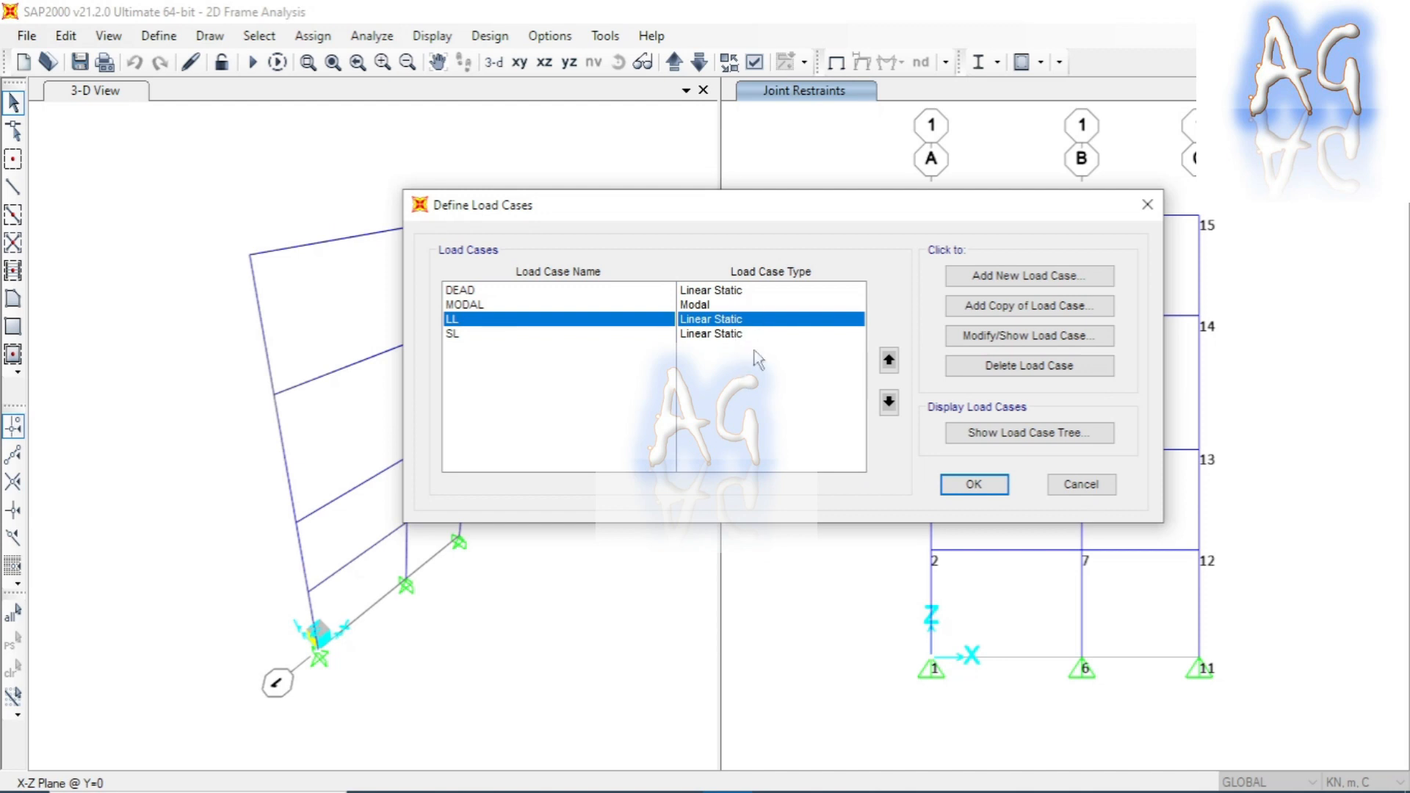
# Examine the LL load case's analysis type and applied loads, and close the load case definitions
pyautogui.moveTo(837, 210); pyautogui.dragTo(816, 208)
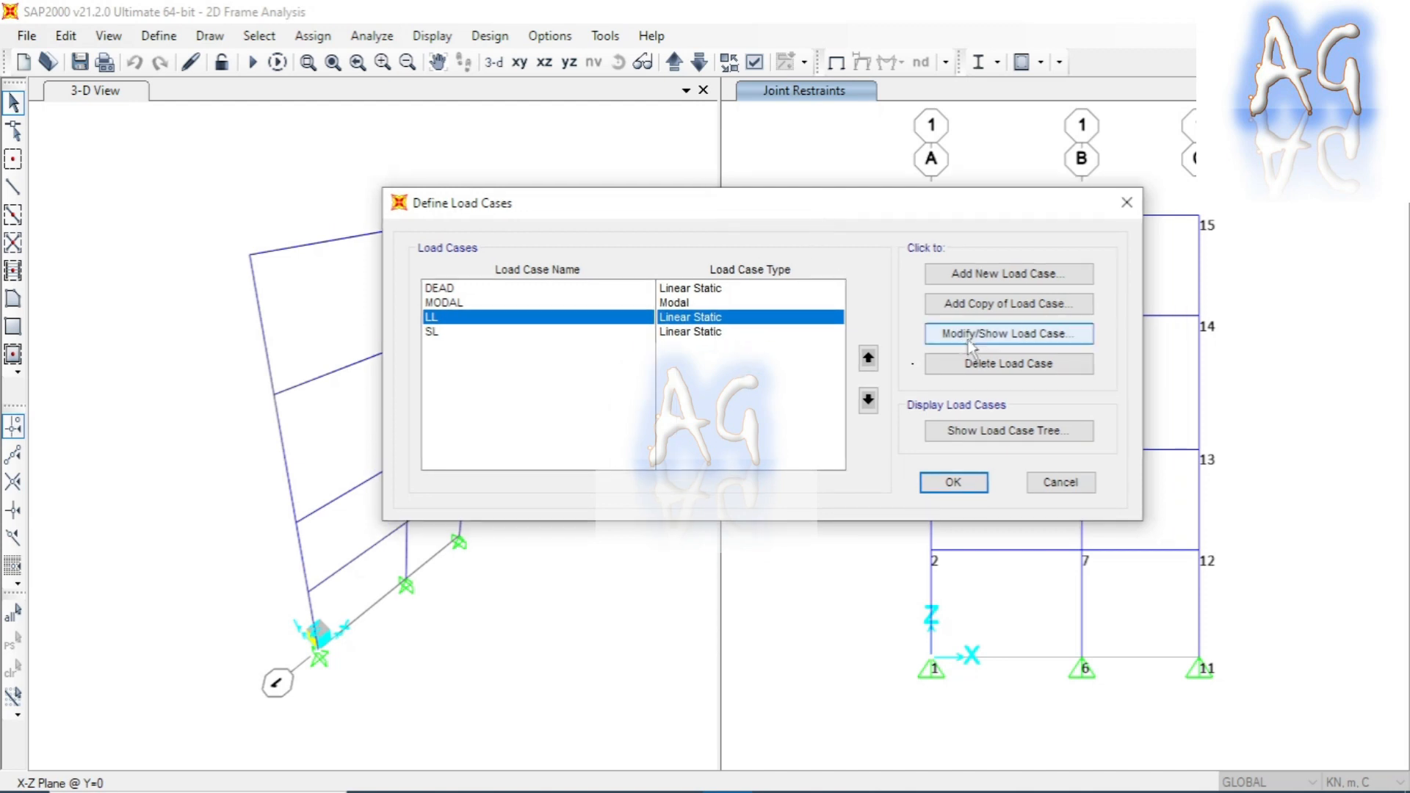
pyautogui.click(973, 336)
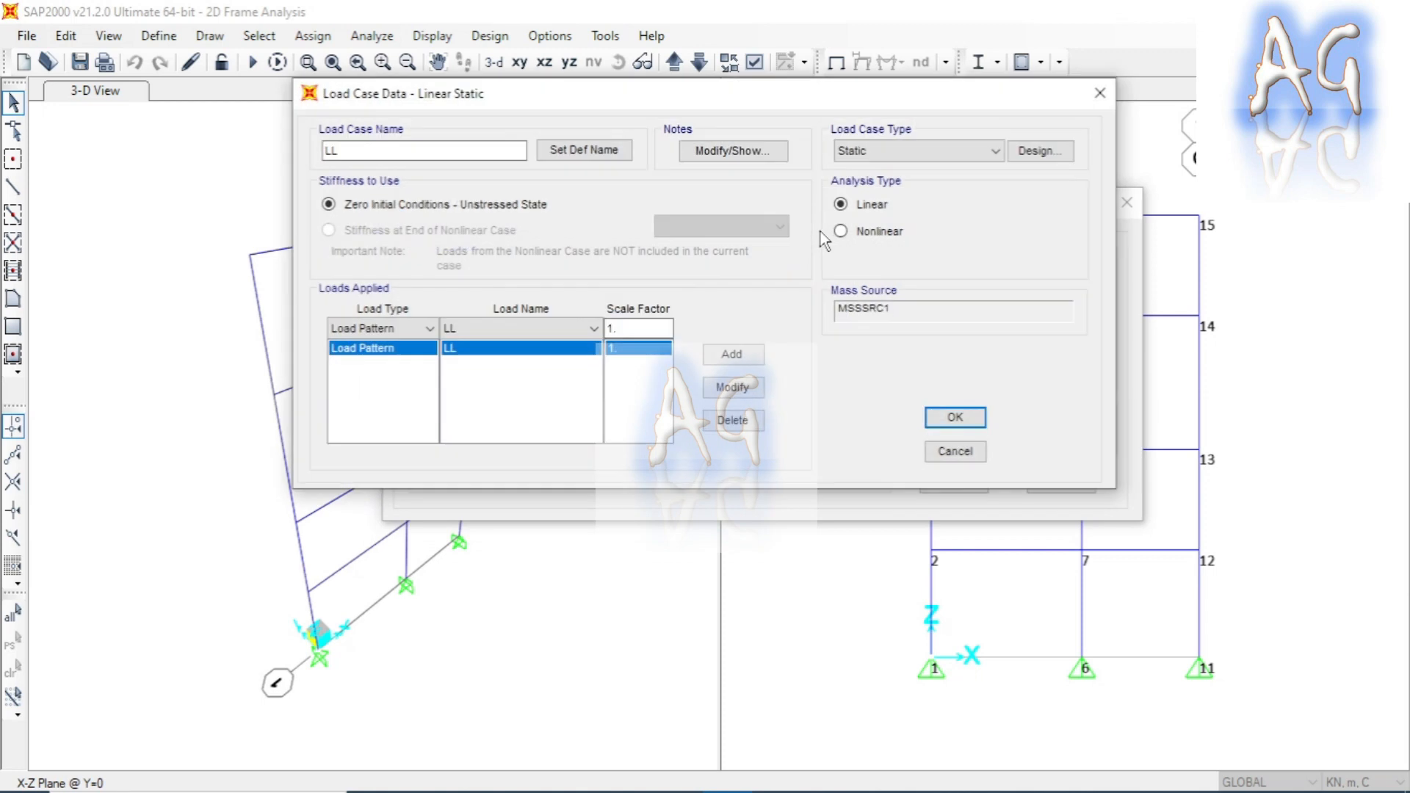
pyautogui.moveTo(812, 108); pyautogui.dragTo(757, 208)
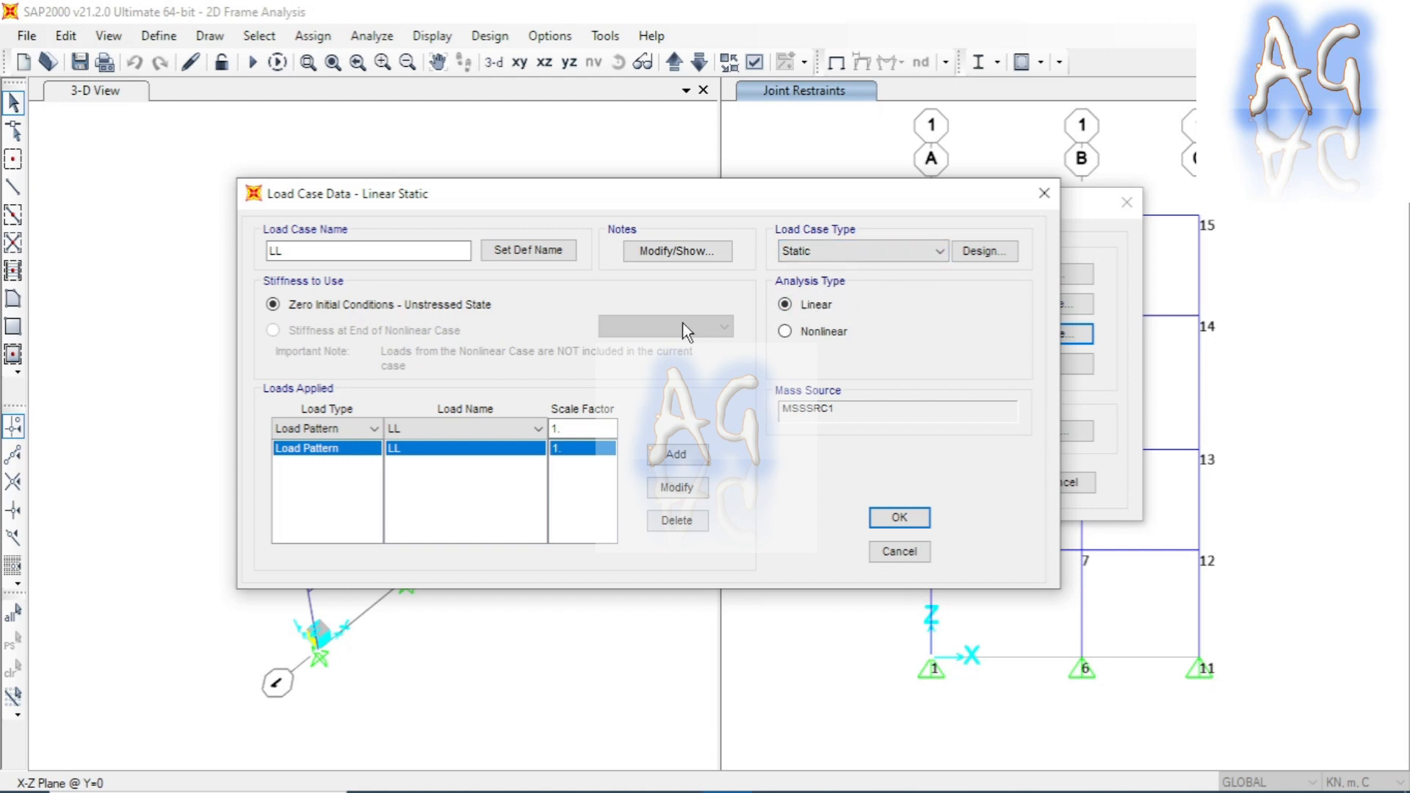
pyautogui.click(1044, 193)
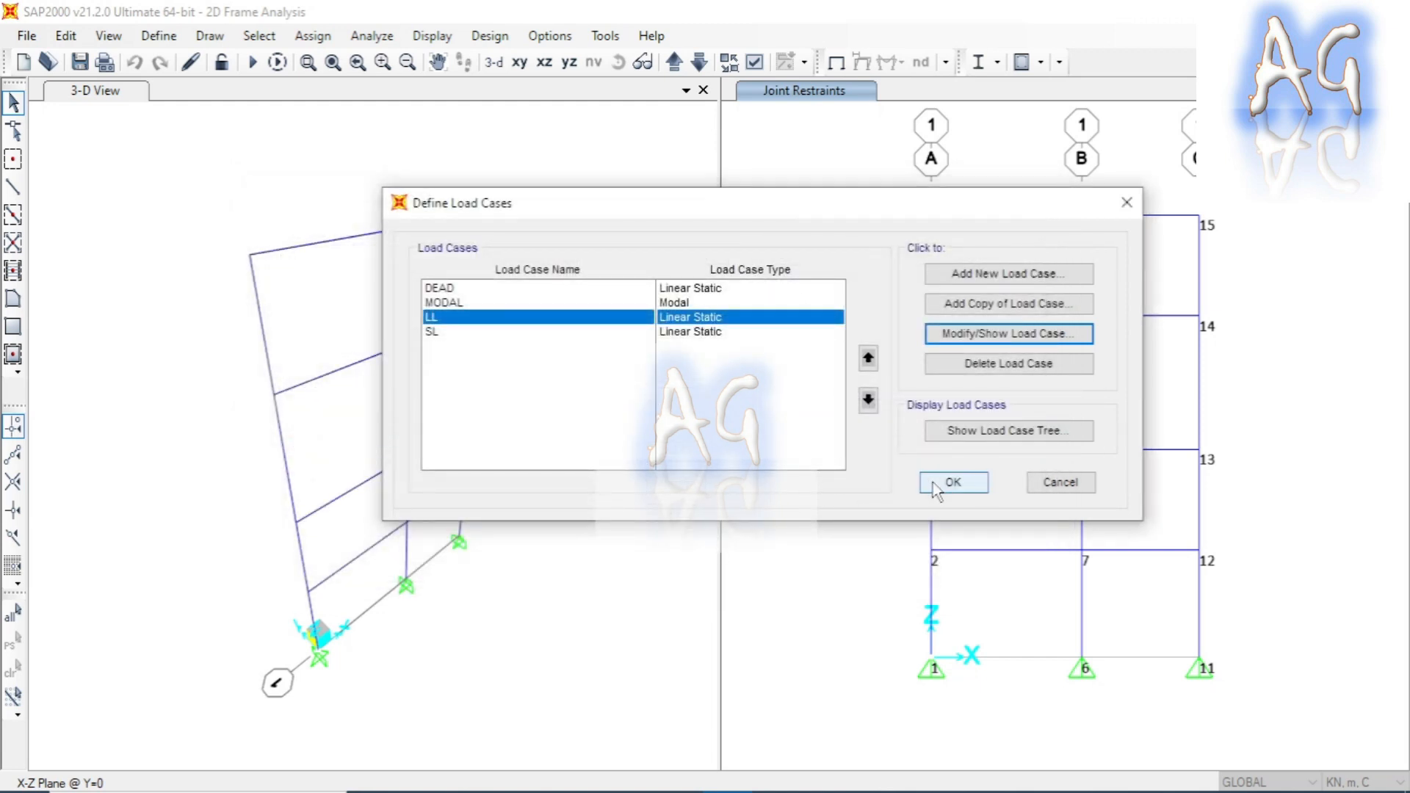
pyautogui.click(952, 483)
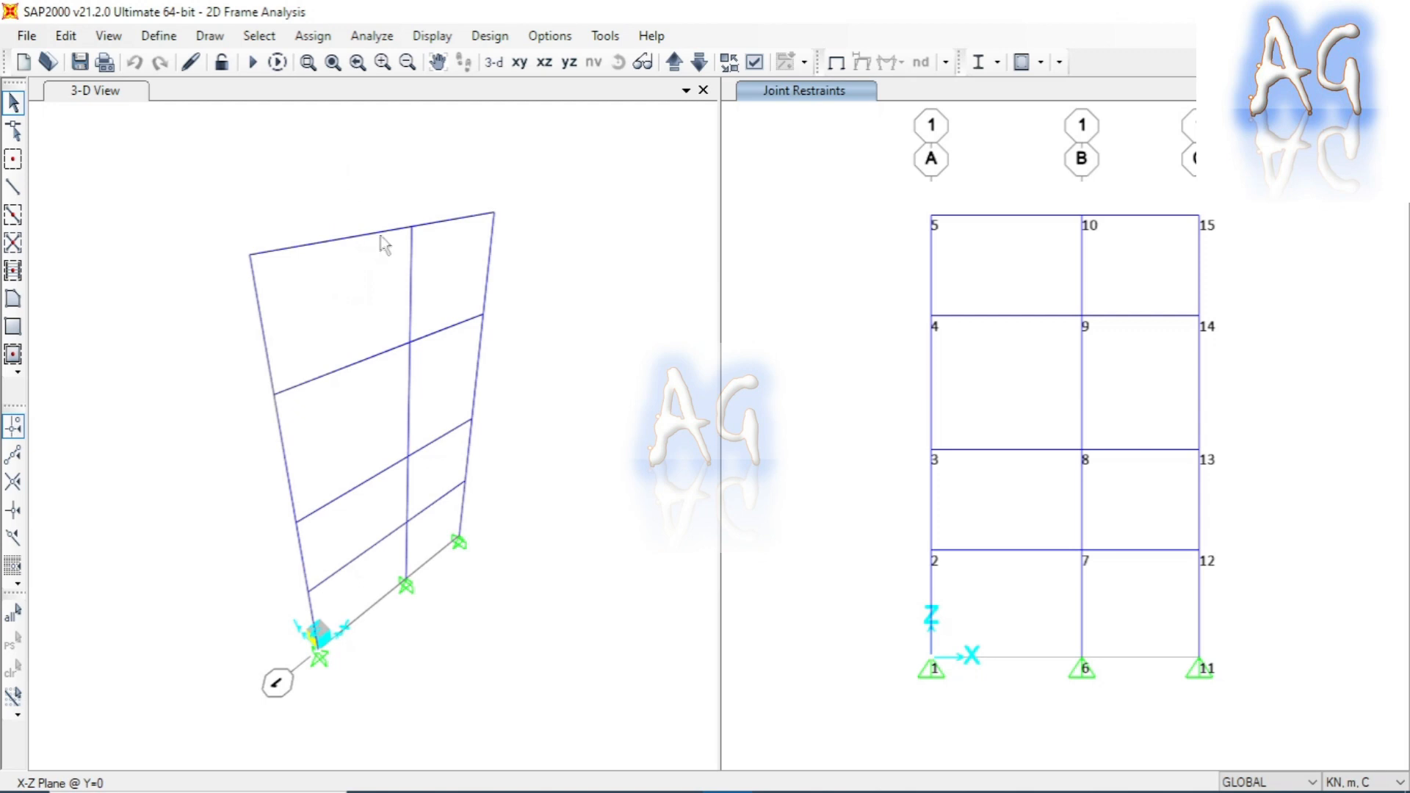
pyautogui.click(350, 239)
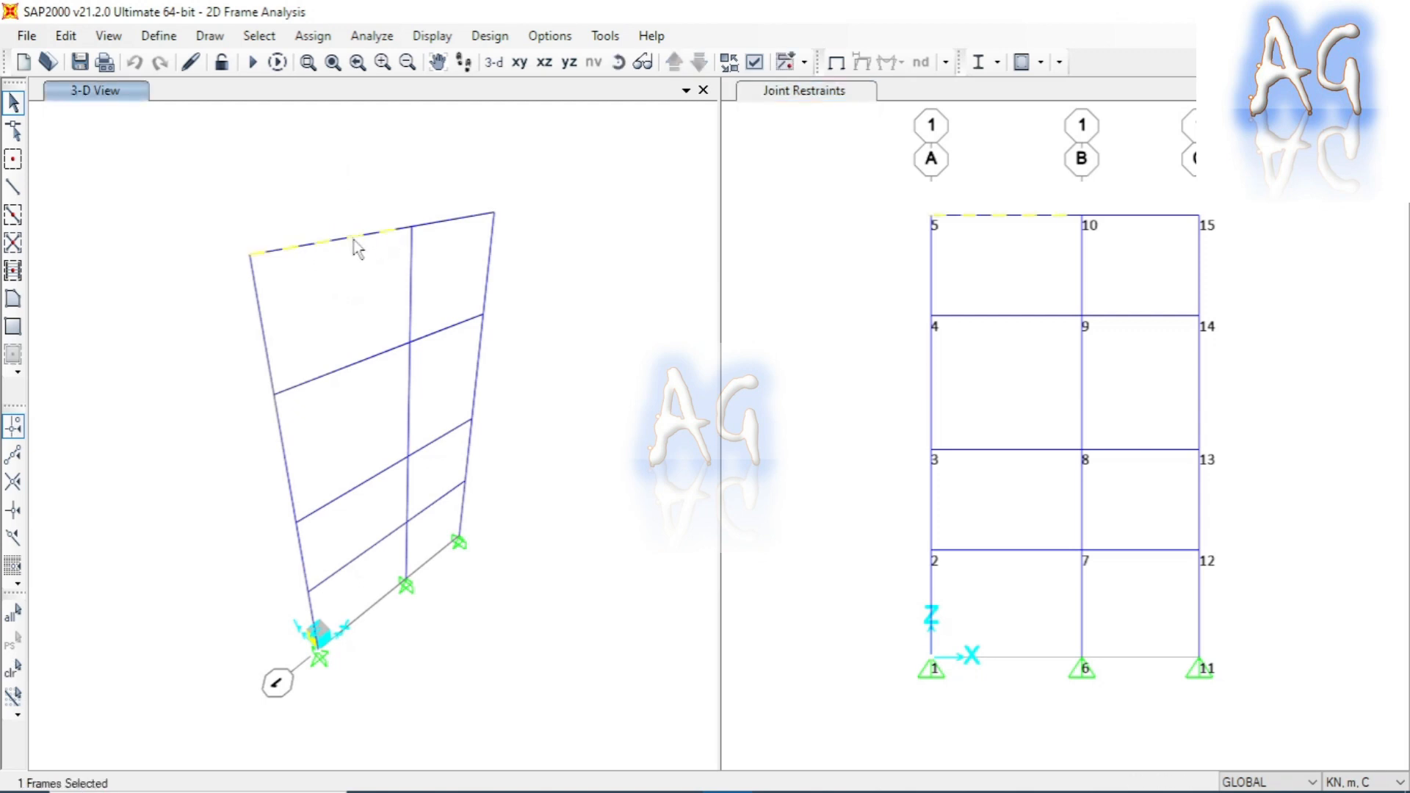
pyautogui.click(370, 357)
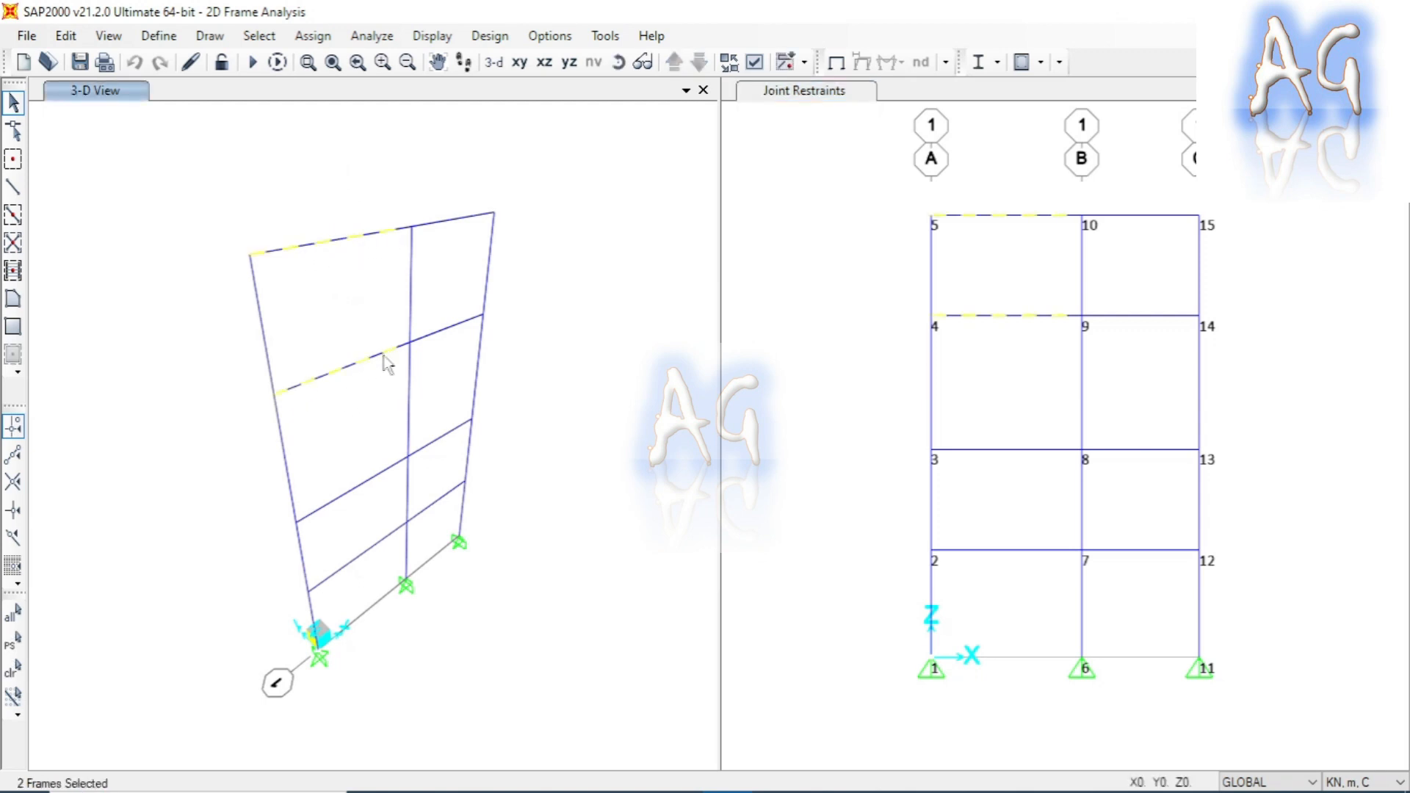
pyautogui.click(452, 329)
pyautogui.click(397, 464)
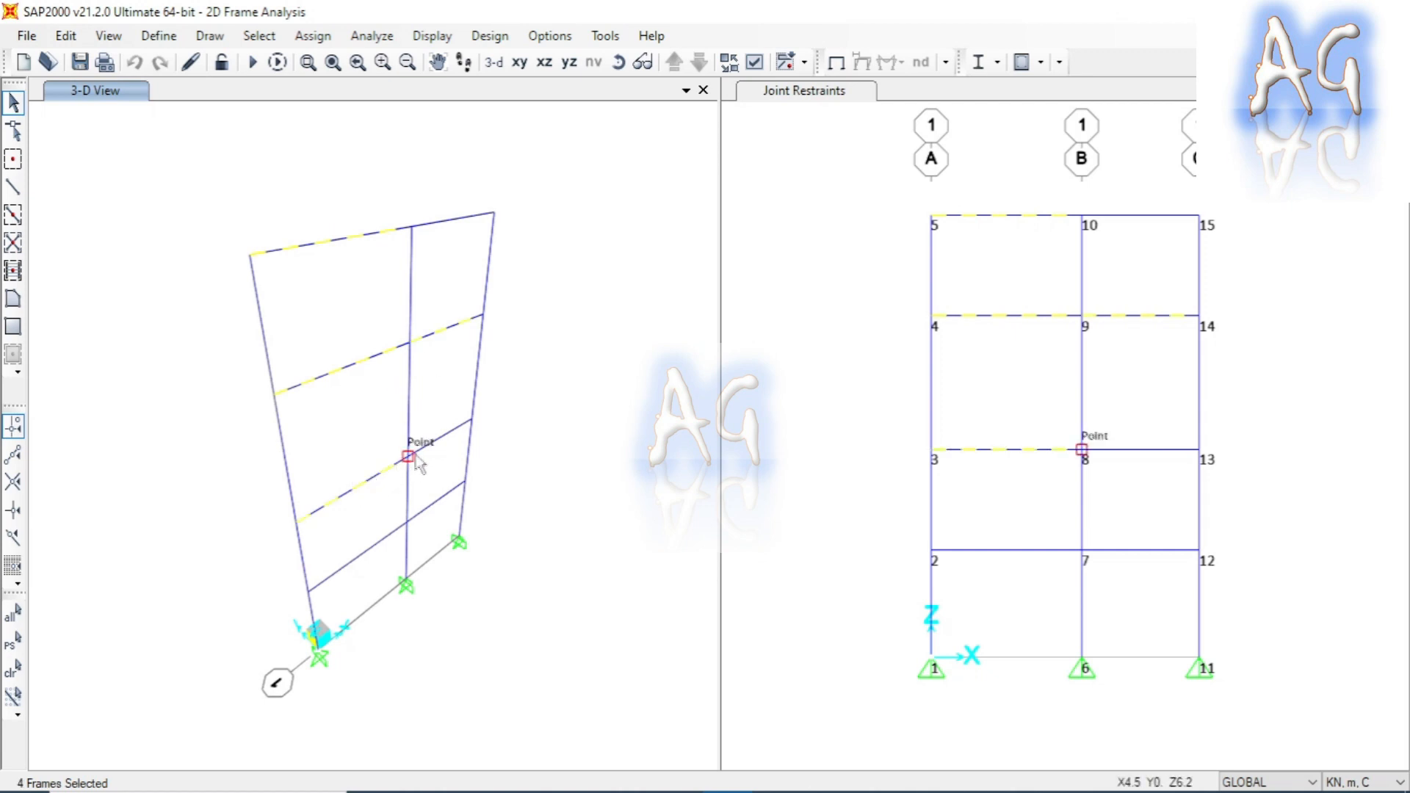
pyautogui.click(451, 435)
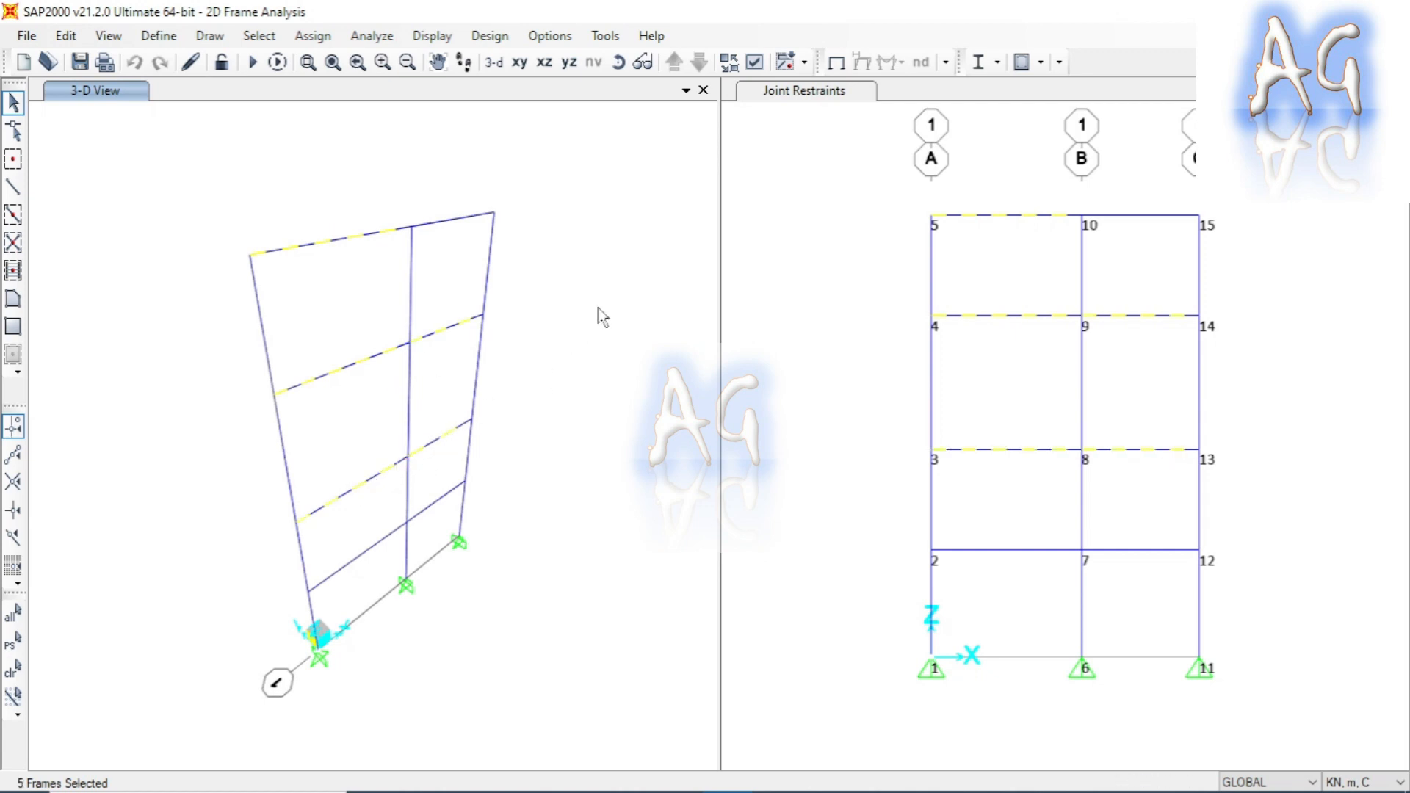
pyautogui.click(787, 252)
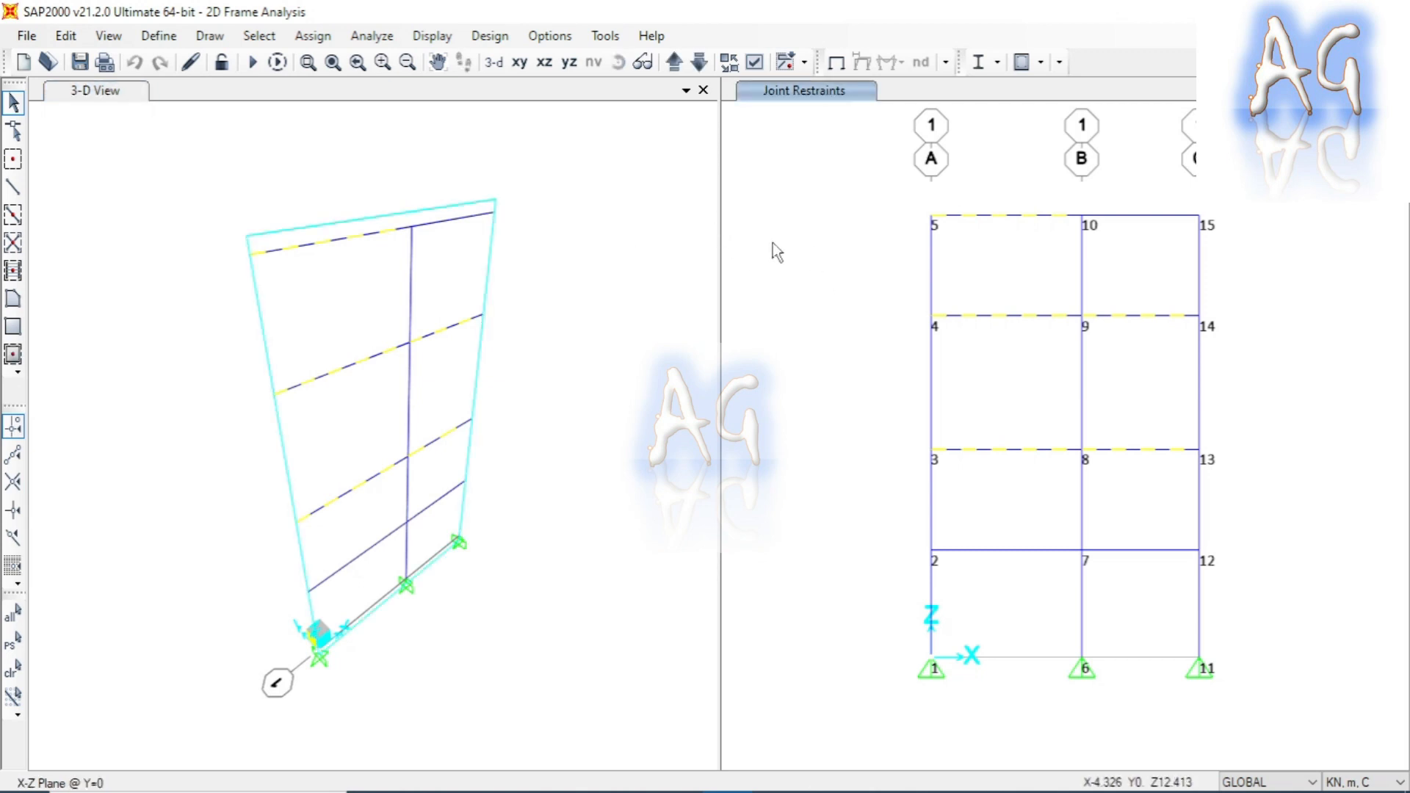
pyautogui.click(619, 274)
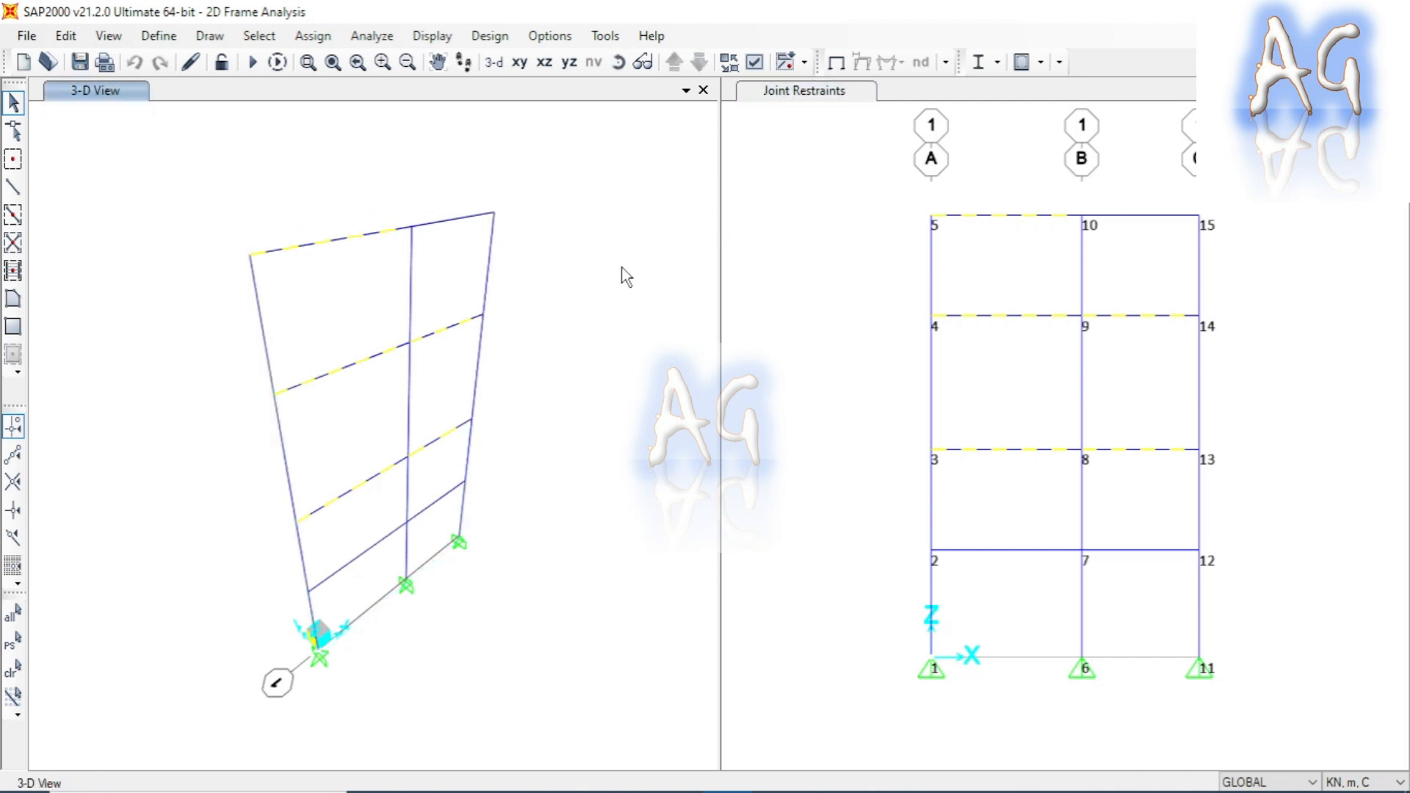
pyautogui.click(849, 218)
pyautogui.hotkey('ctrl', 'q')
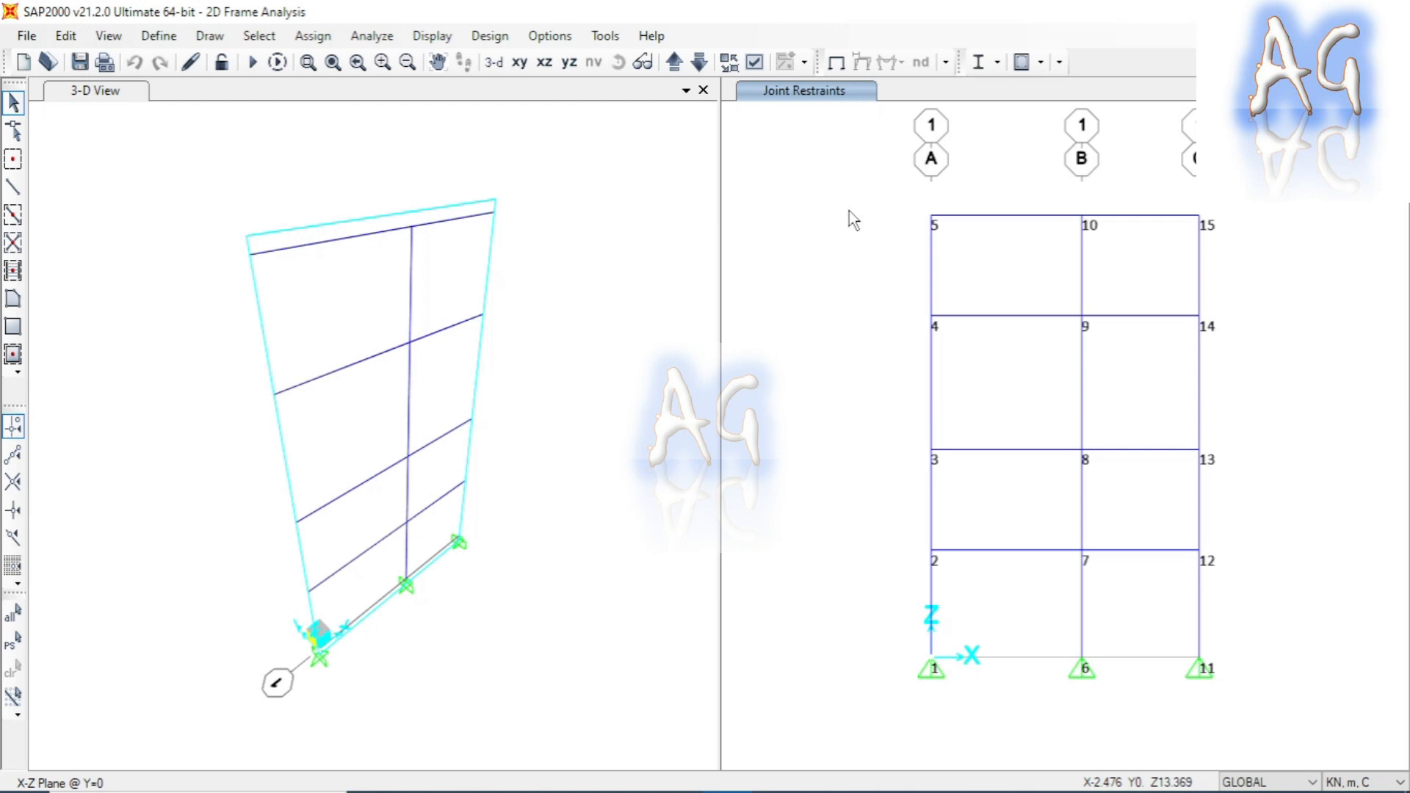
# Select the top-storey beam between joints 5 and 10 and open the distributed frame load assignment for it
pyautogui.click(975, 218)
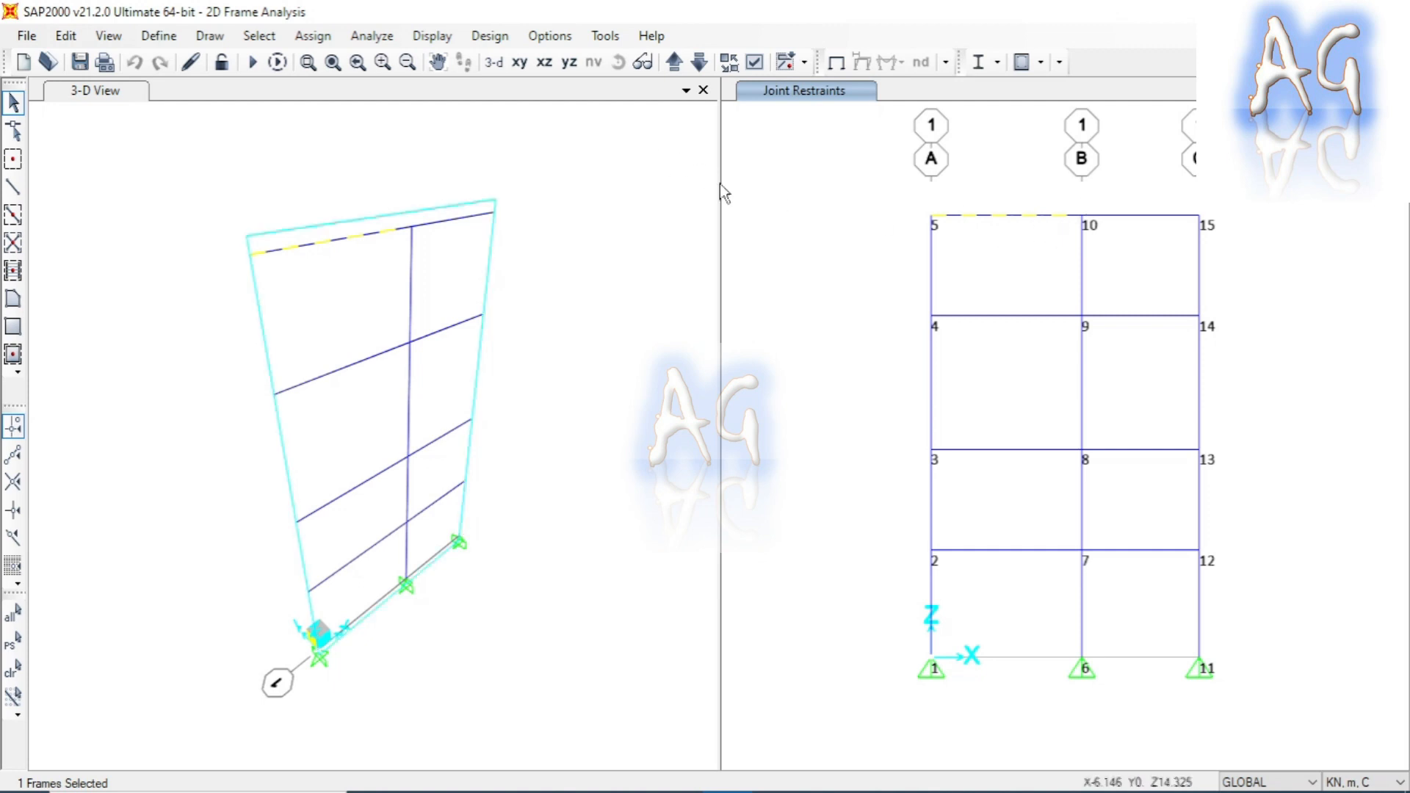
pyautogui.click(313, 38)
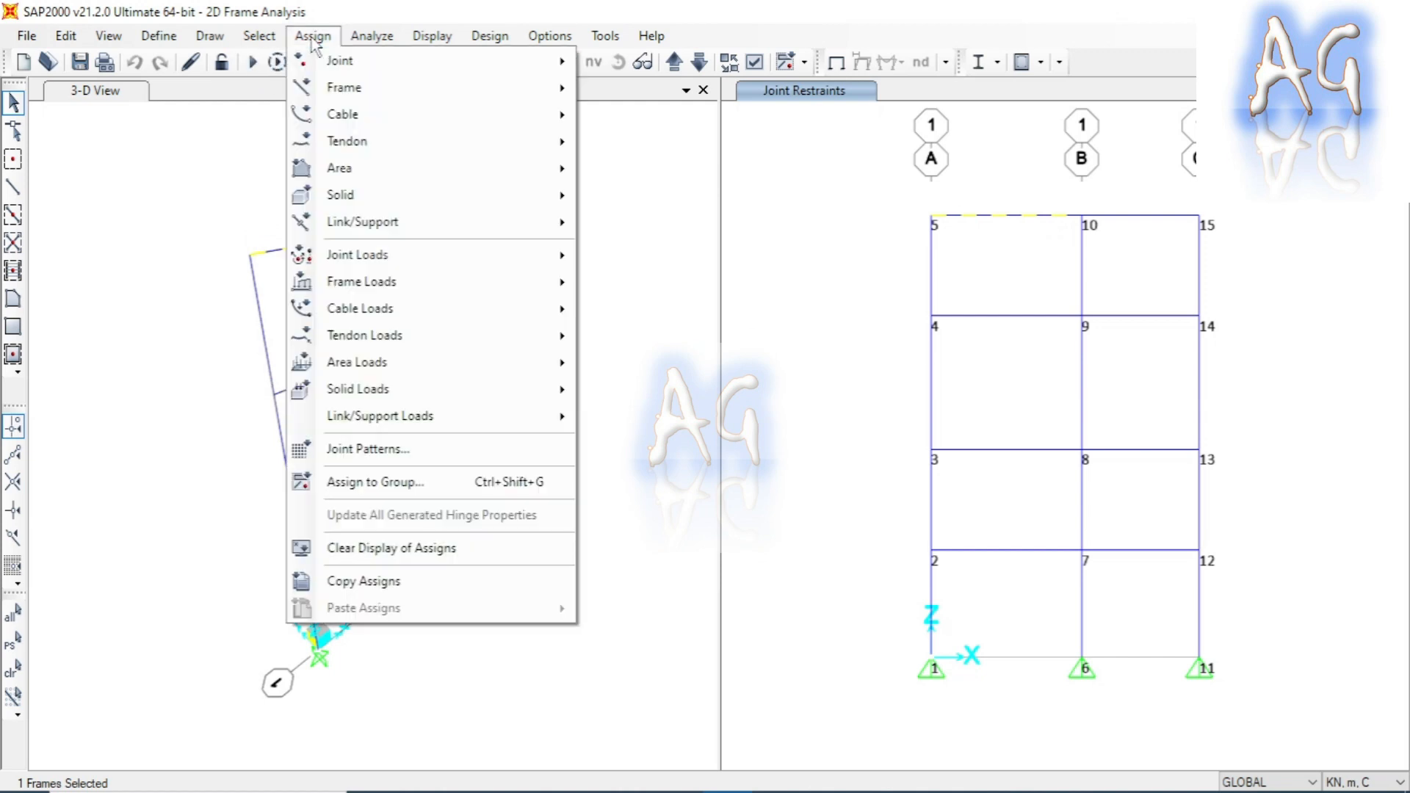
pyautogui.moveTo(478, 285)
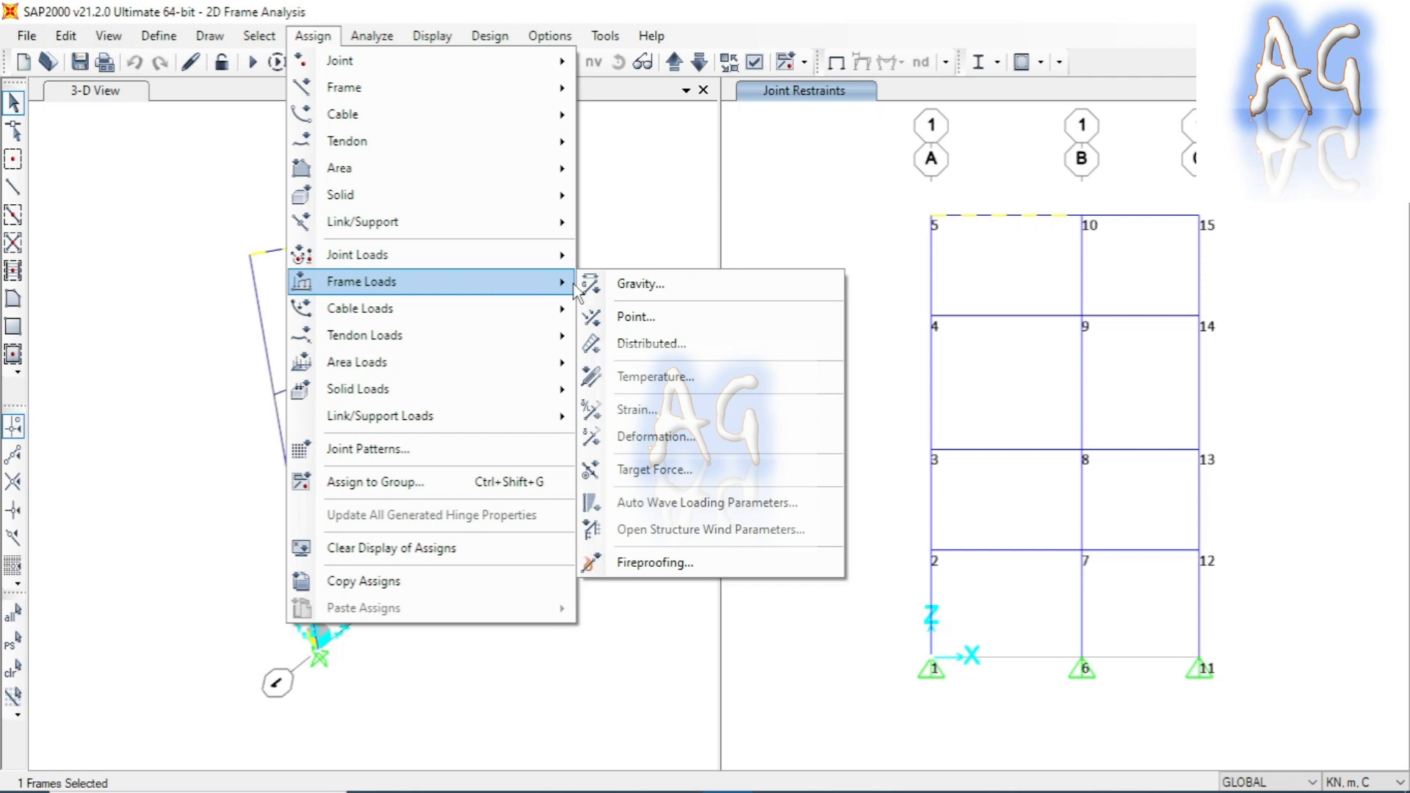
pyautogui.click(691, 347)
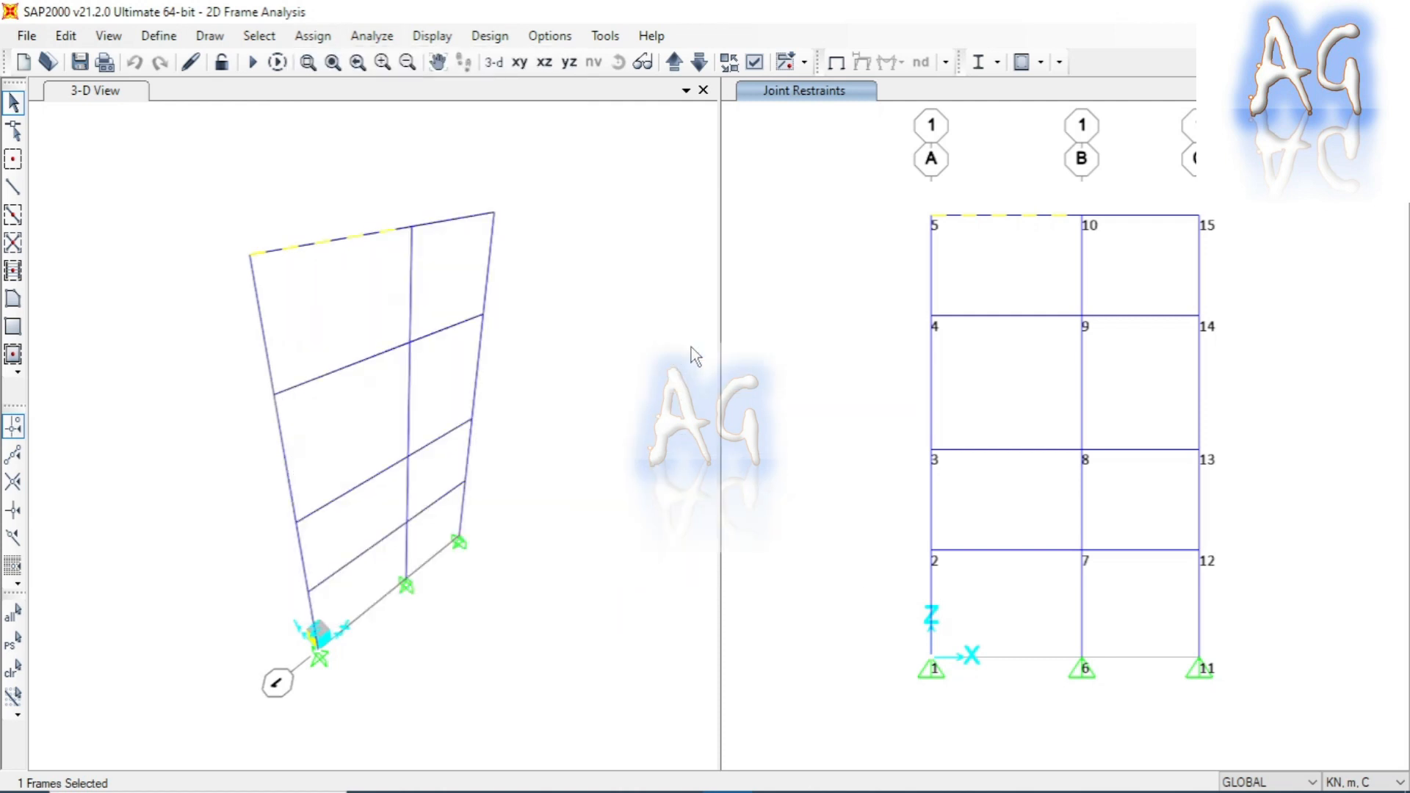
pyautogui.moveTo(723, 197); pyautogui.dragTo(562, 181)
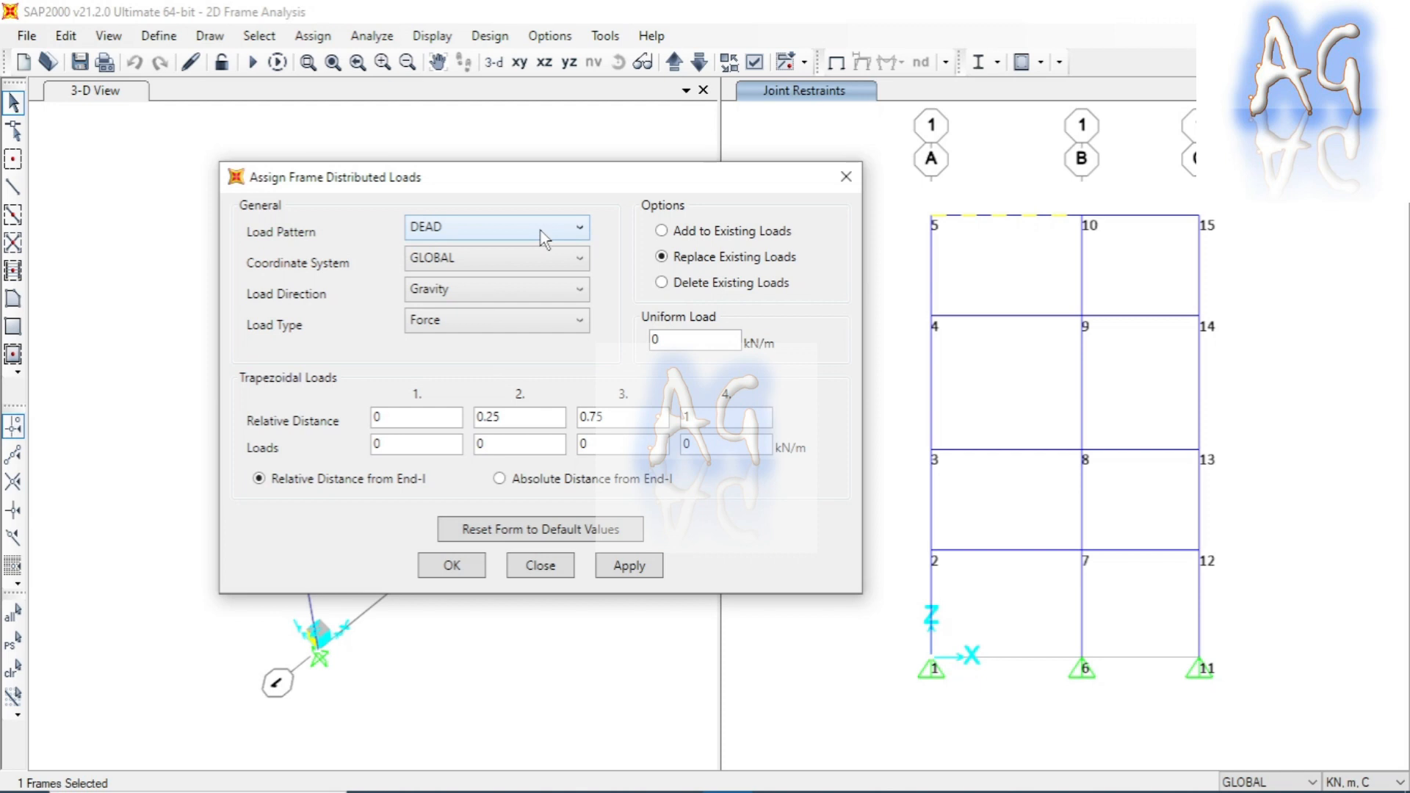
pyautogui.moveTo(614, 177); pyautogui.dragTo(548, 176)
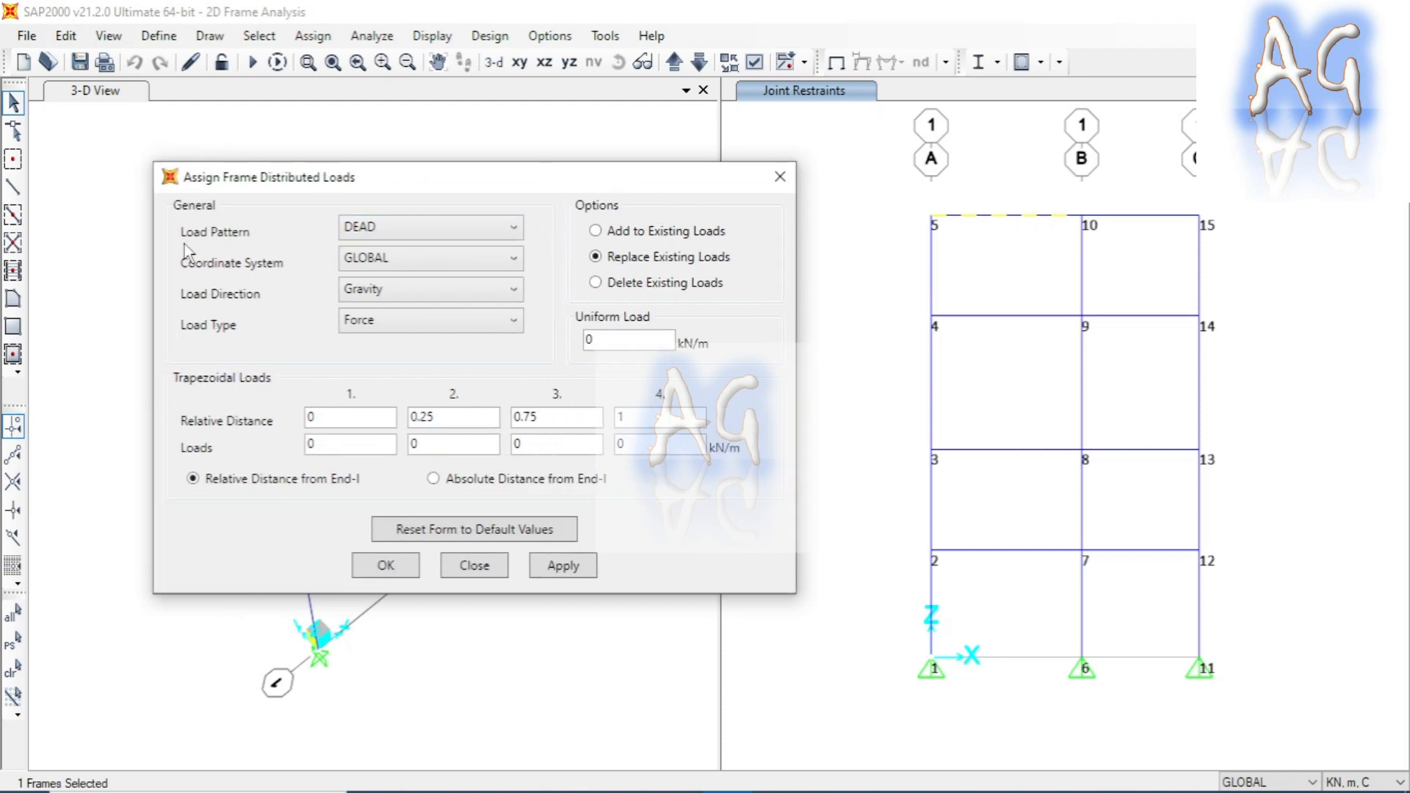
# Examine the load pattern, coordinate system, load direction and load type choices, keeping DEAD, GLOBAL, Gravity and Force
pyautogui.doubleClick(395, 233)
pyautogui.click(393, 236)
pyautogui.click(386, 253)
pyautogui.click(477, 265)
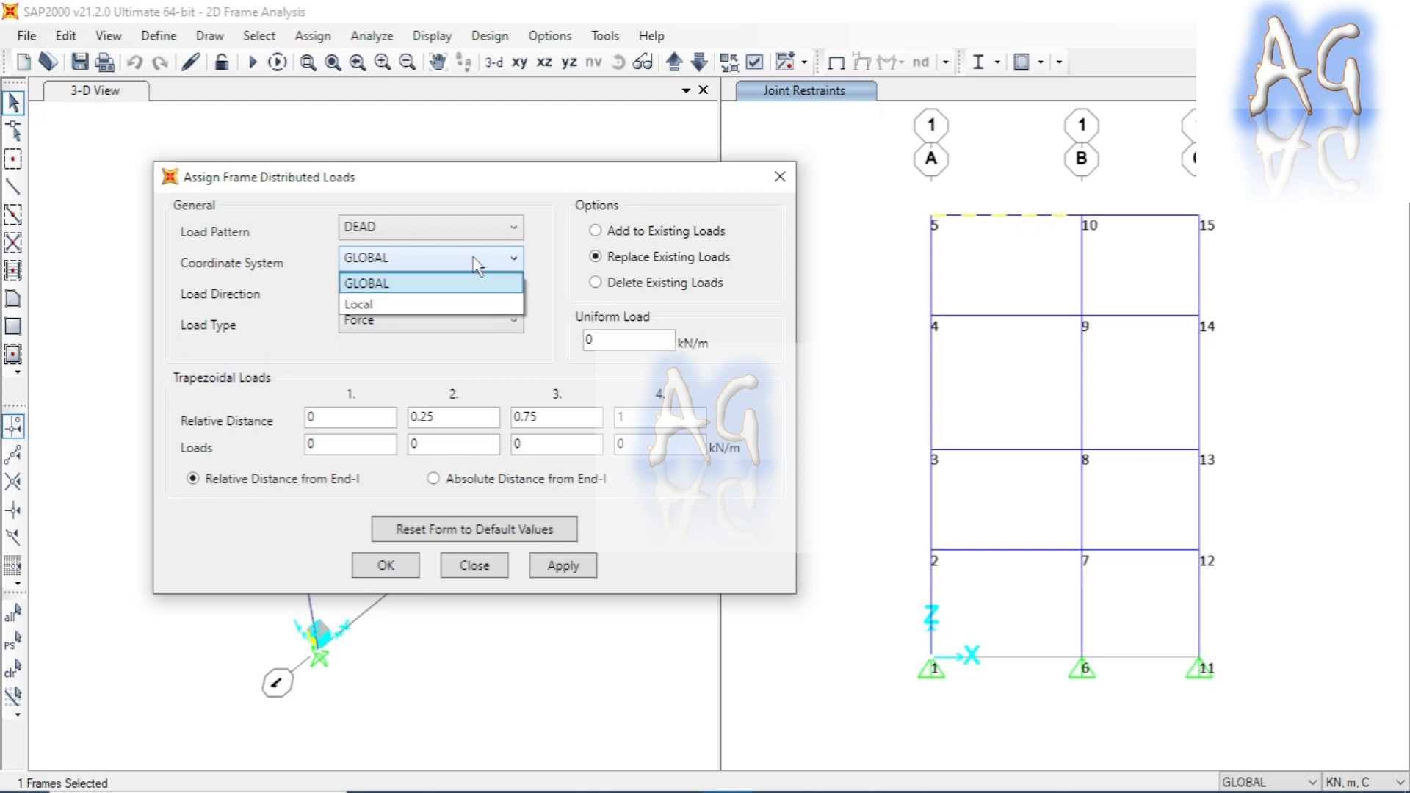
pyautogui.click(478, 264)
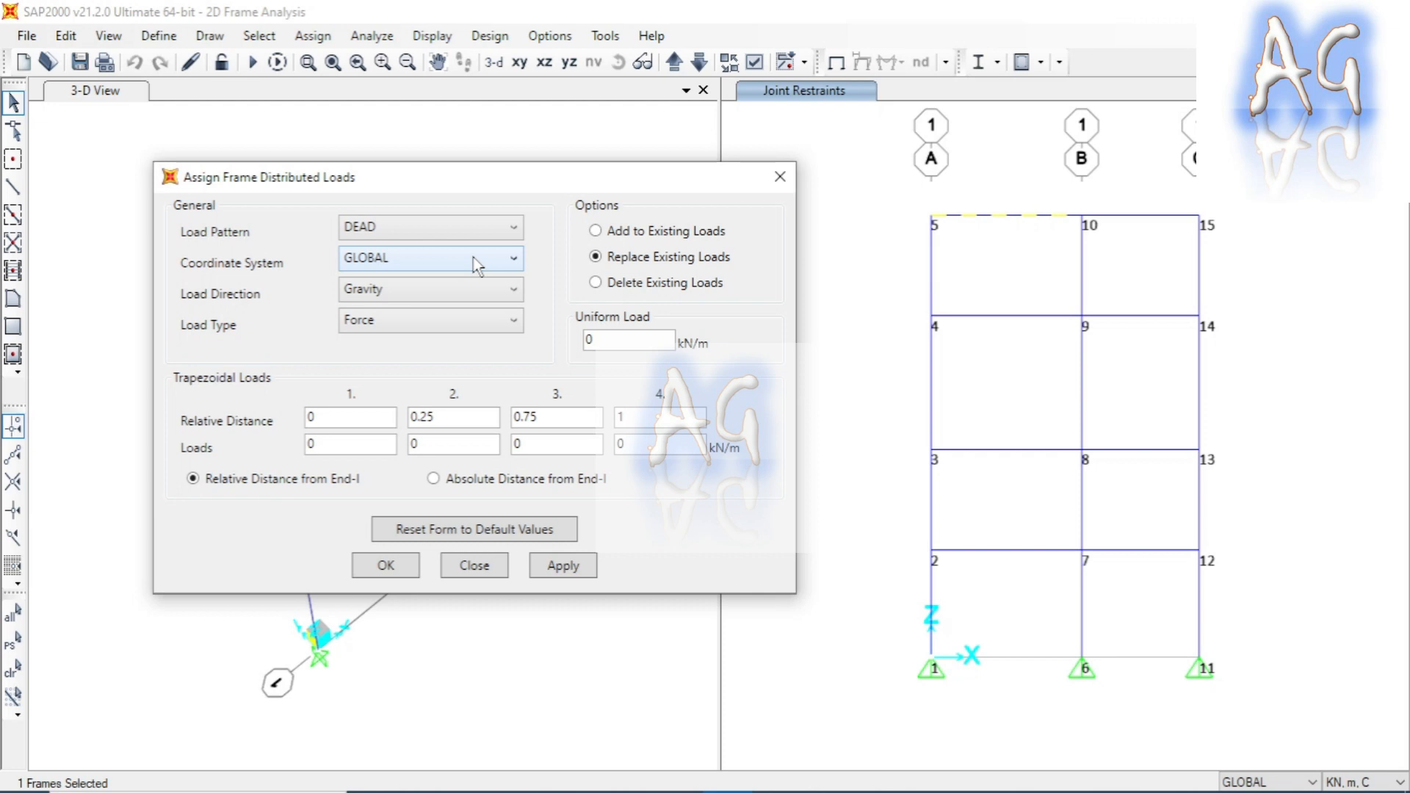
pyautogui.click(483, 268)
pyautogui.click(483, 268)
pyautogui.click(416, 292)
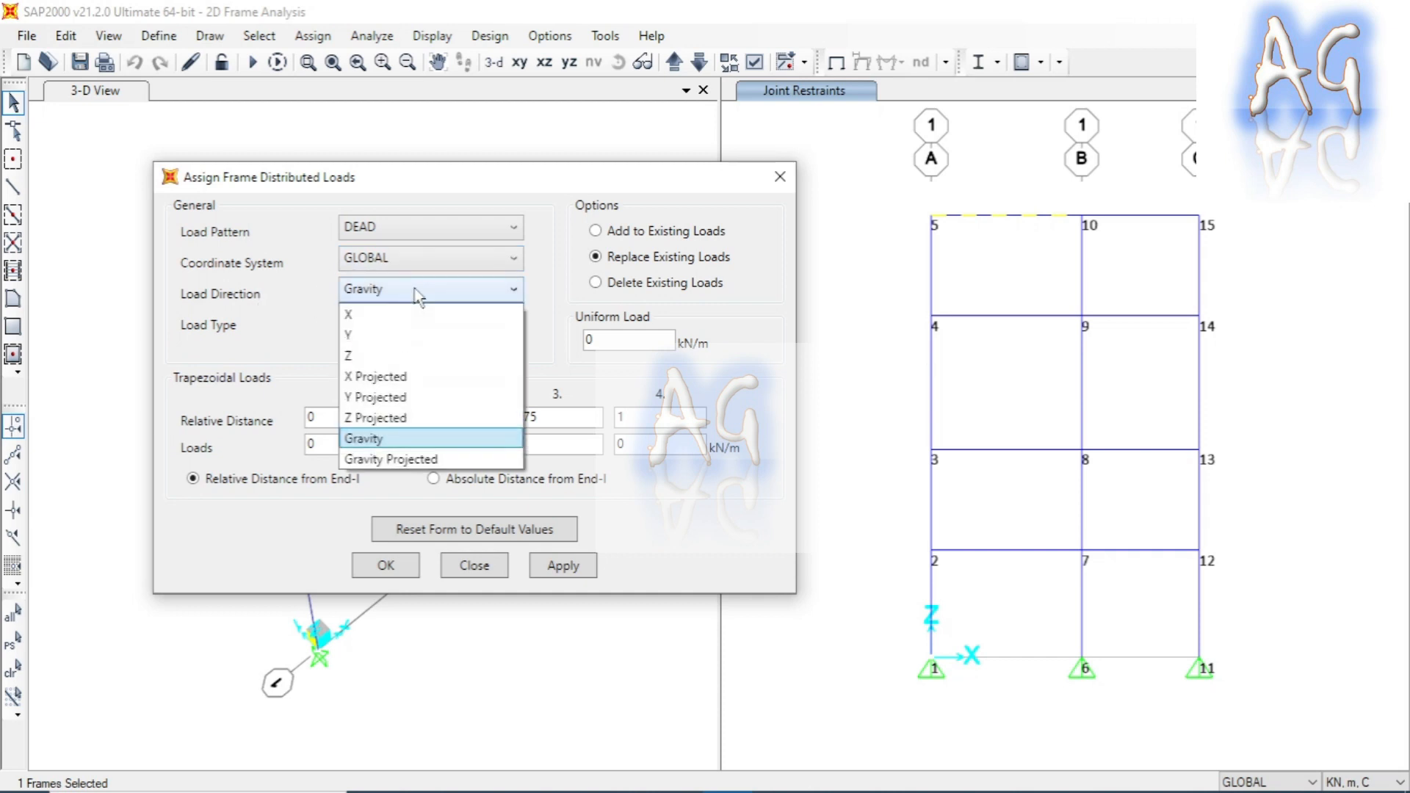
pyautogui.click(418, 294)
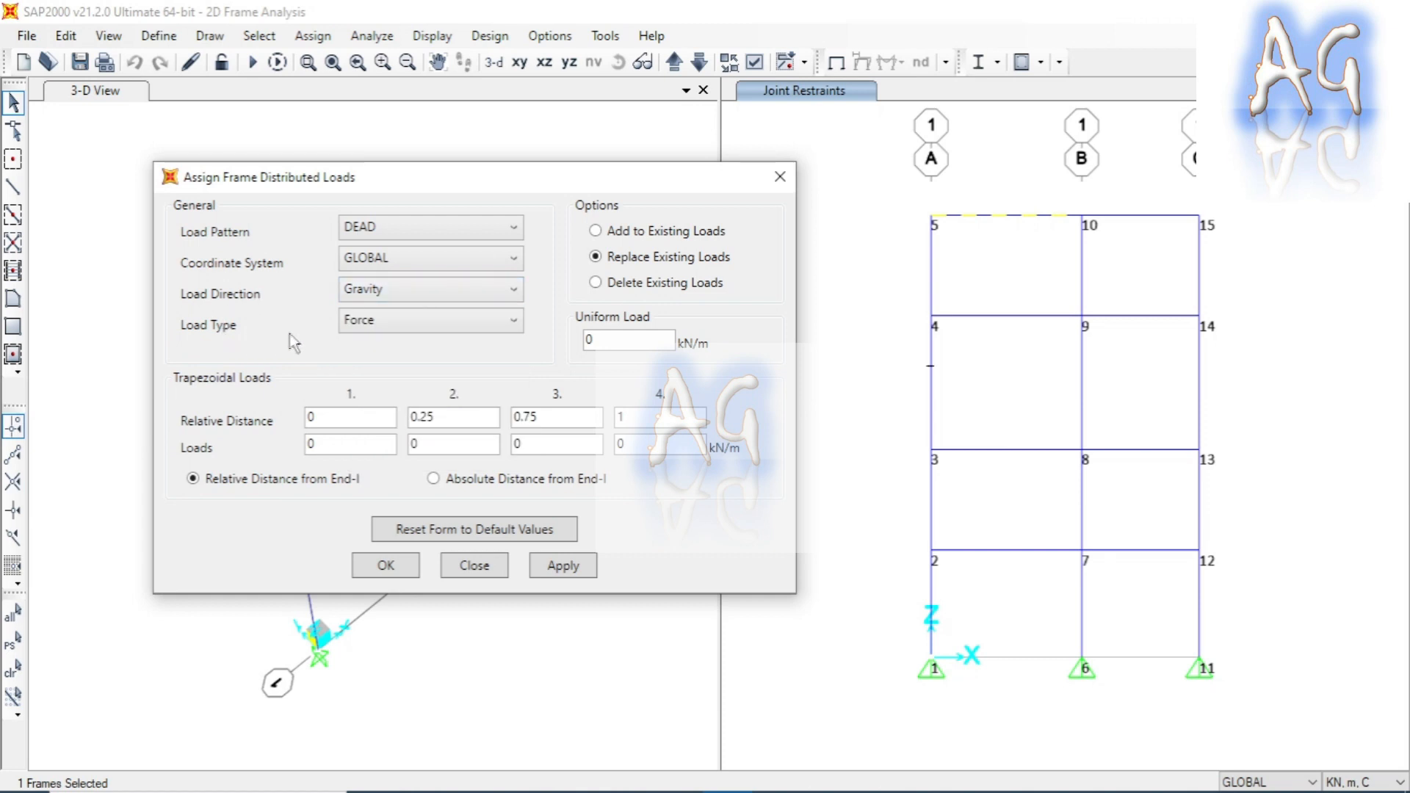
pyautogui.click(425, 323)
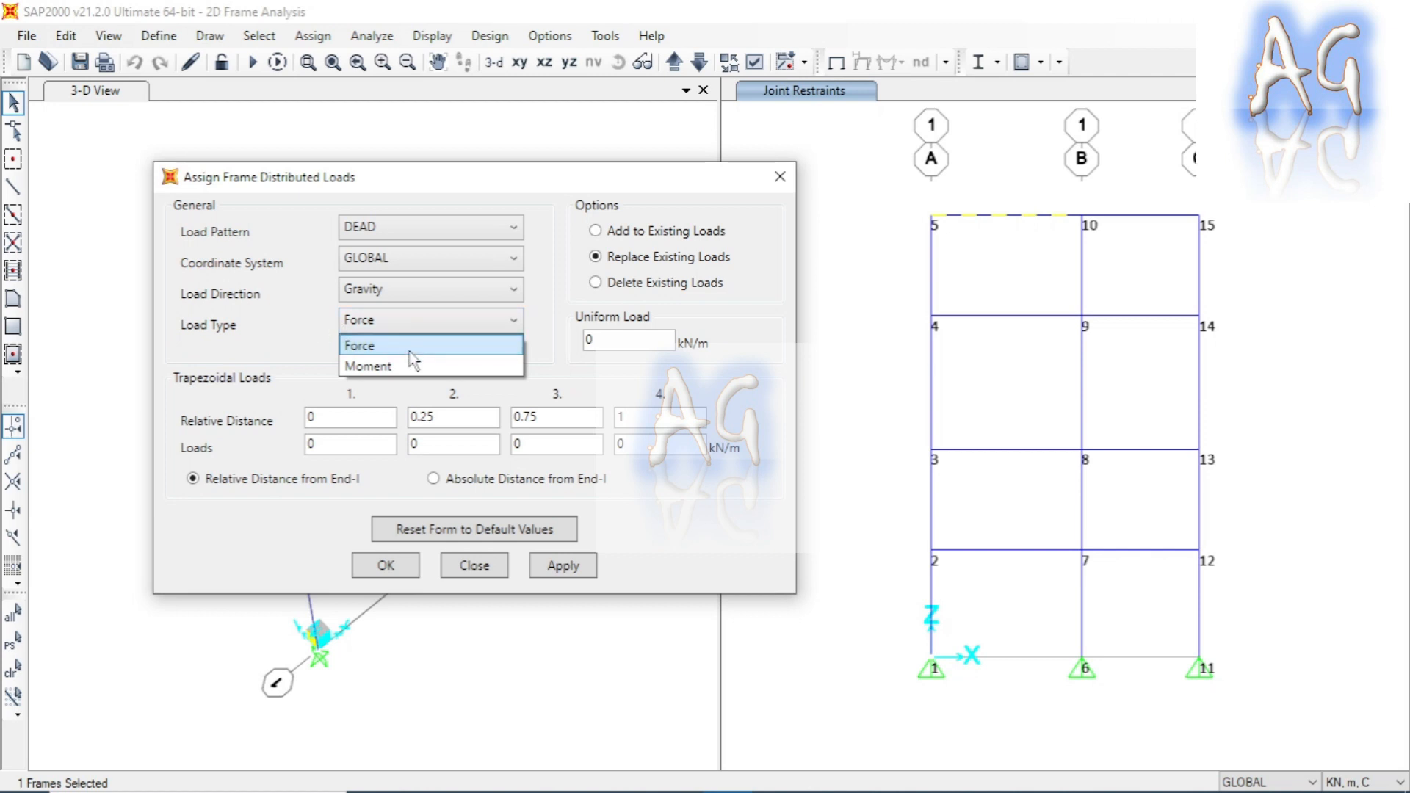
pyautogui.click(382, 347)
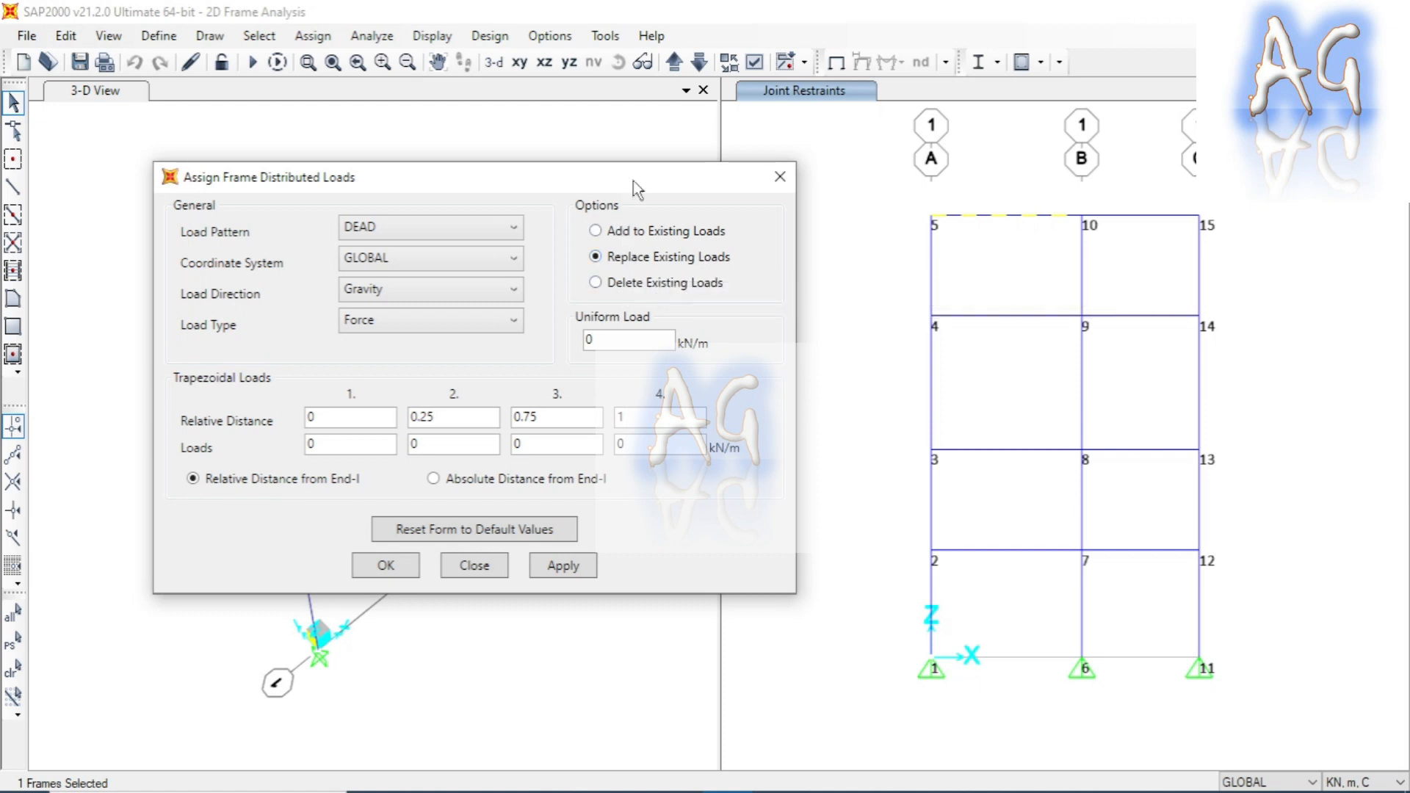
# Examine the existing-load options, the uniform load value and the absolute distance setting, keeping Replace Existing Loads and Relative Distance from End-I
pyautogui.moveTo(634, 182); pyautogui.dragTo(615, 177)
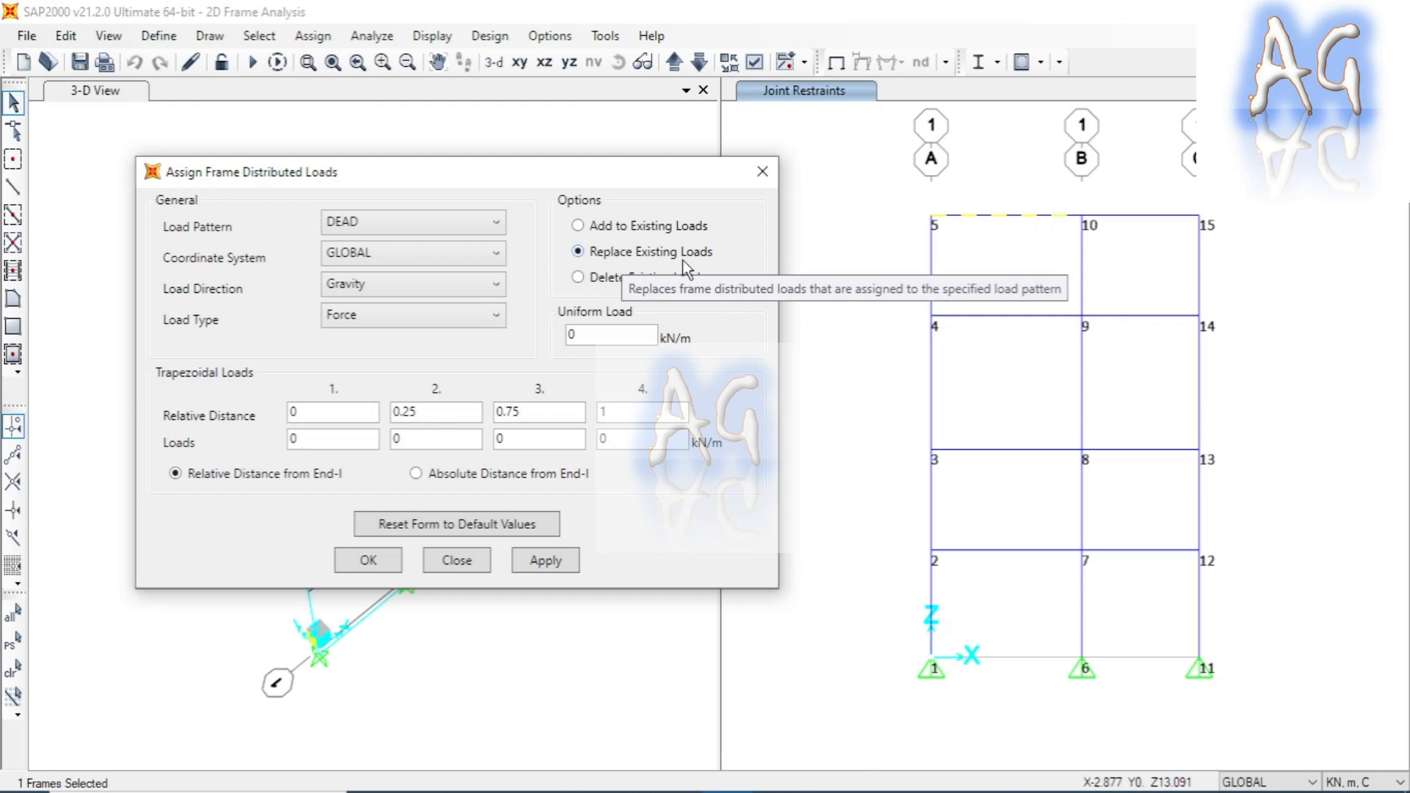
pyautogui.moveTo(625, 176); pyautogui.dragTo(594, 171)
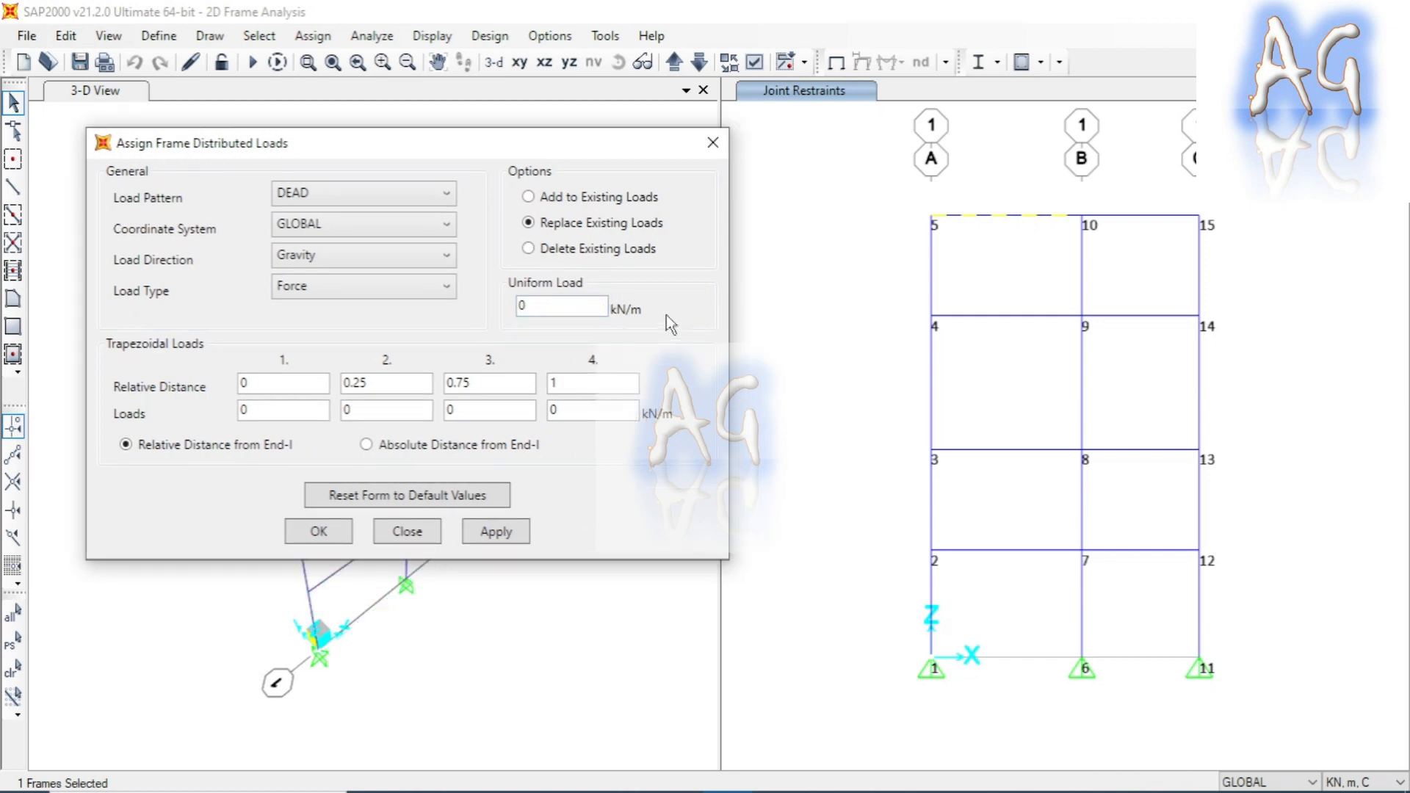
pyautogui.doubleClick(541, 305)
pyautogui.click(551, 309)
pyautogui.moveTo(461, 143); pyautogui.dragTo(460, 125)
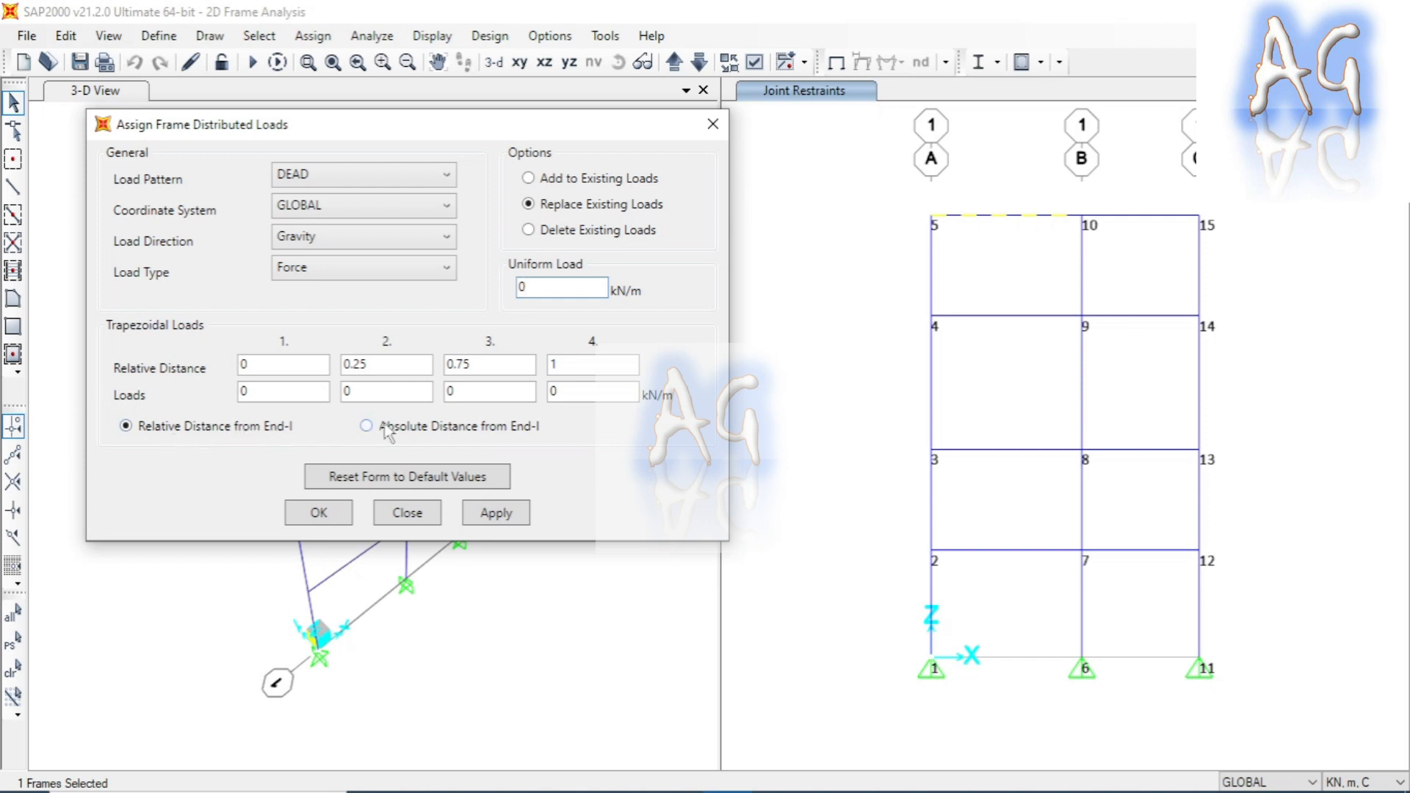
pyautogui.click(386, 429)
pyautogui.click(160, 431)
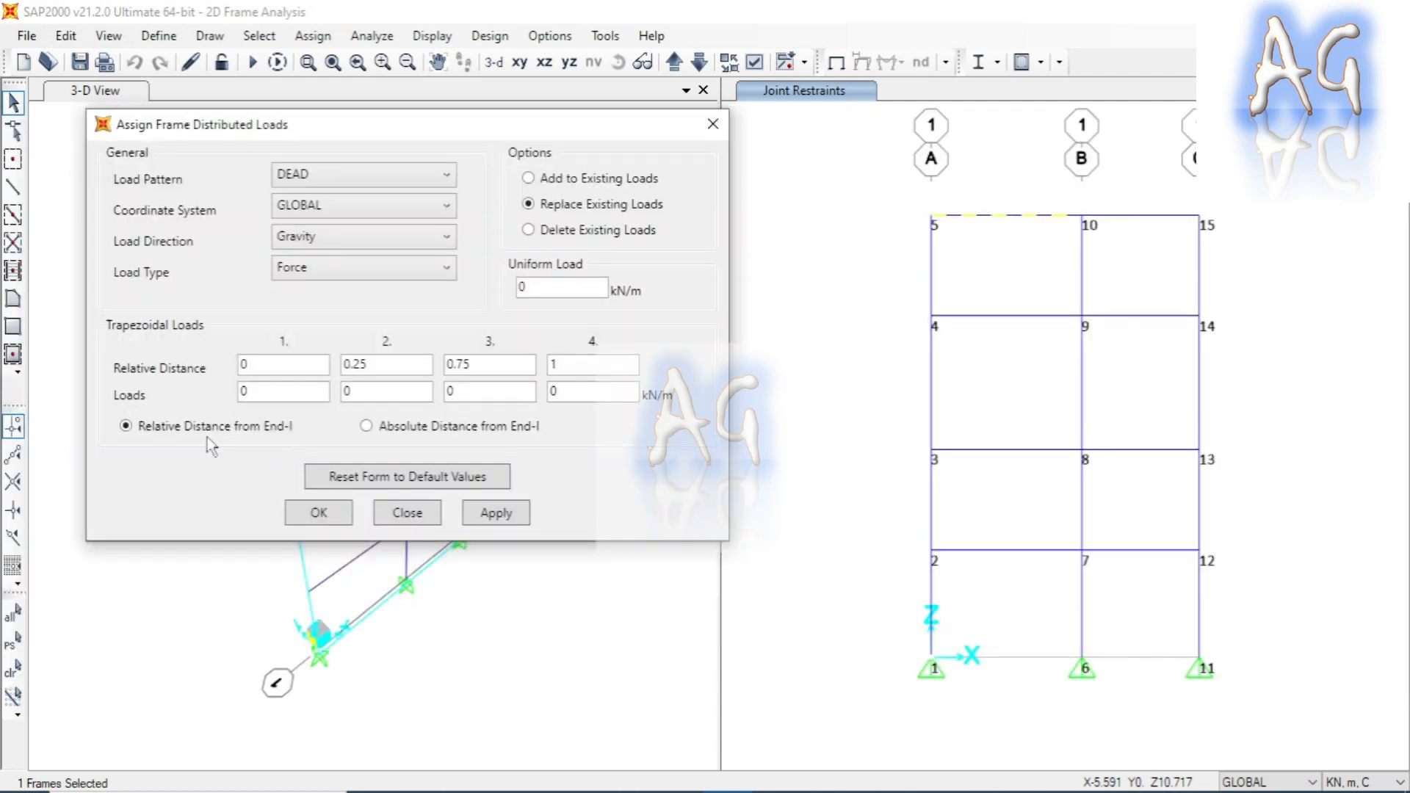
# Review the trapezoidal relative distances and load values, and check the reference image for the beam loading
pyautogui.moveTo(267, 364); pyautogui.dragTo(245, 366)
pyautogui.moveTo(376, 364); pyautogui.dragTo(326, 377)
pyautogui.moveTo(486, 362); pyautogui.dragTo(444, 369)
pyautogui.moveTo(575, 368); pyautogui.dragTo(522, 370)
pyautogui.moveTo(258, 391); pyautogui.dragTo(242, 392)
pyautogui.moveTo(387, 393); pyautogui.dragTo(345, 393)
pyautogui.click(366, 426)
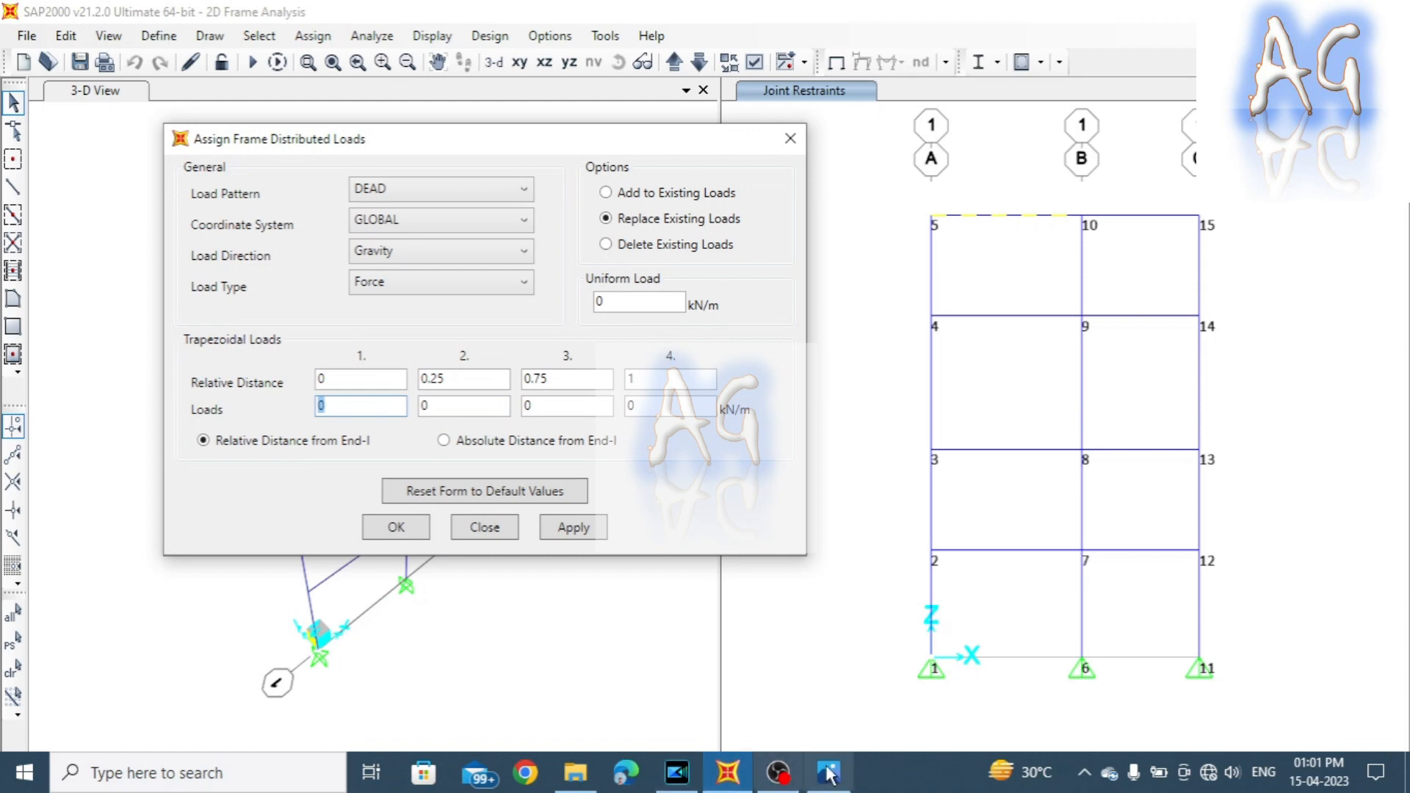
pyautogui.click(828, 773)
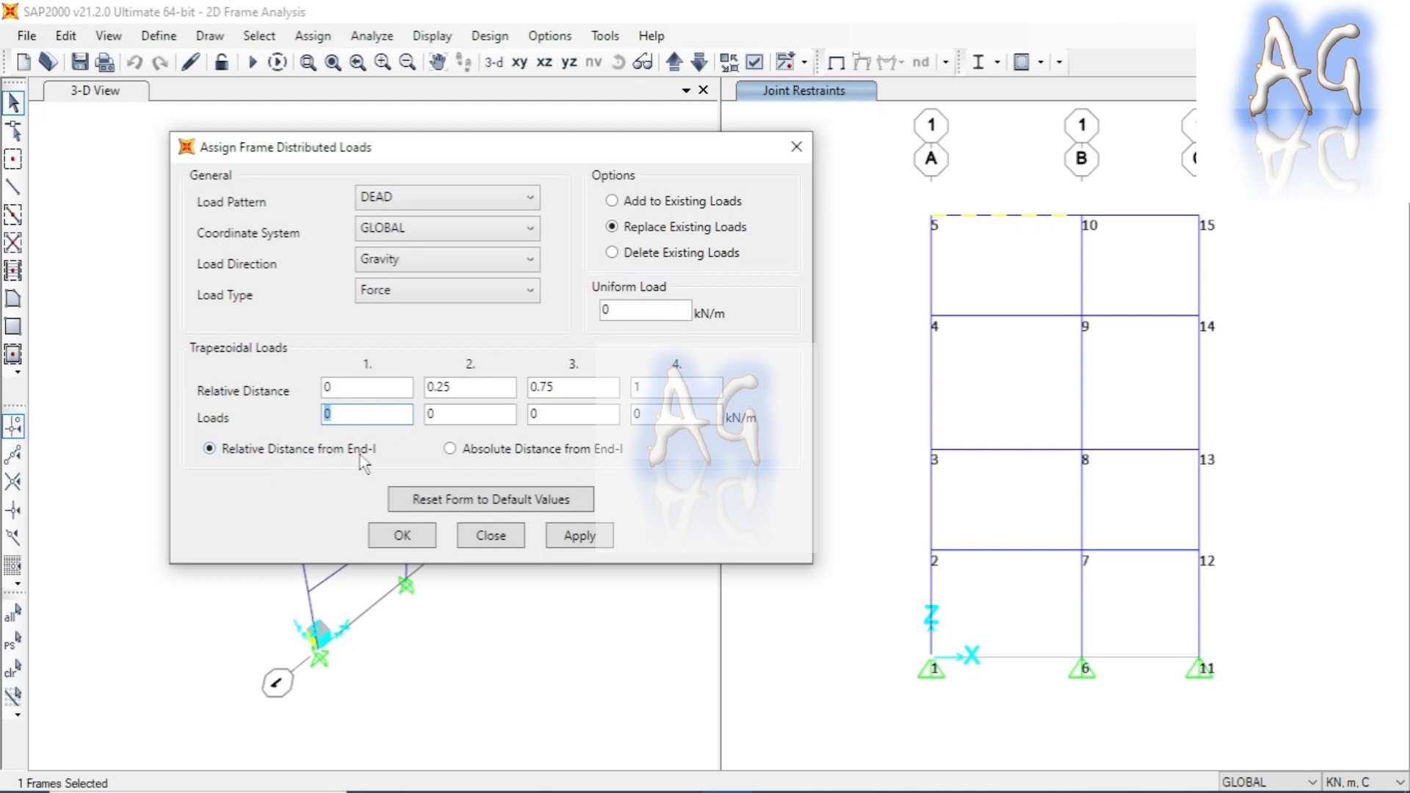
# Display the local axes of the frame elements, creating the analysis model for it
pyautogui.moveTo(575, 144)
pyautogui.mouseDown()
pyautogui.moveTo(572, 163)
pyautogui.moveTo(555, 149)
pyautogui.mouseUp()
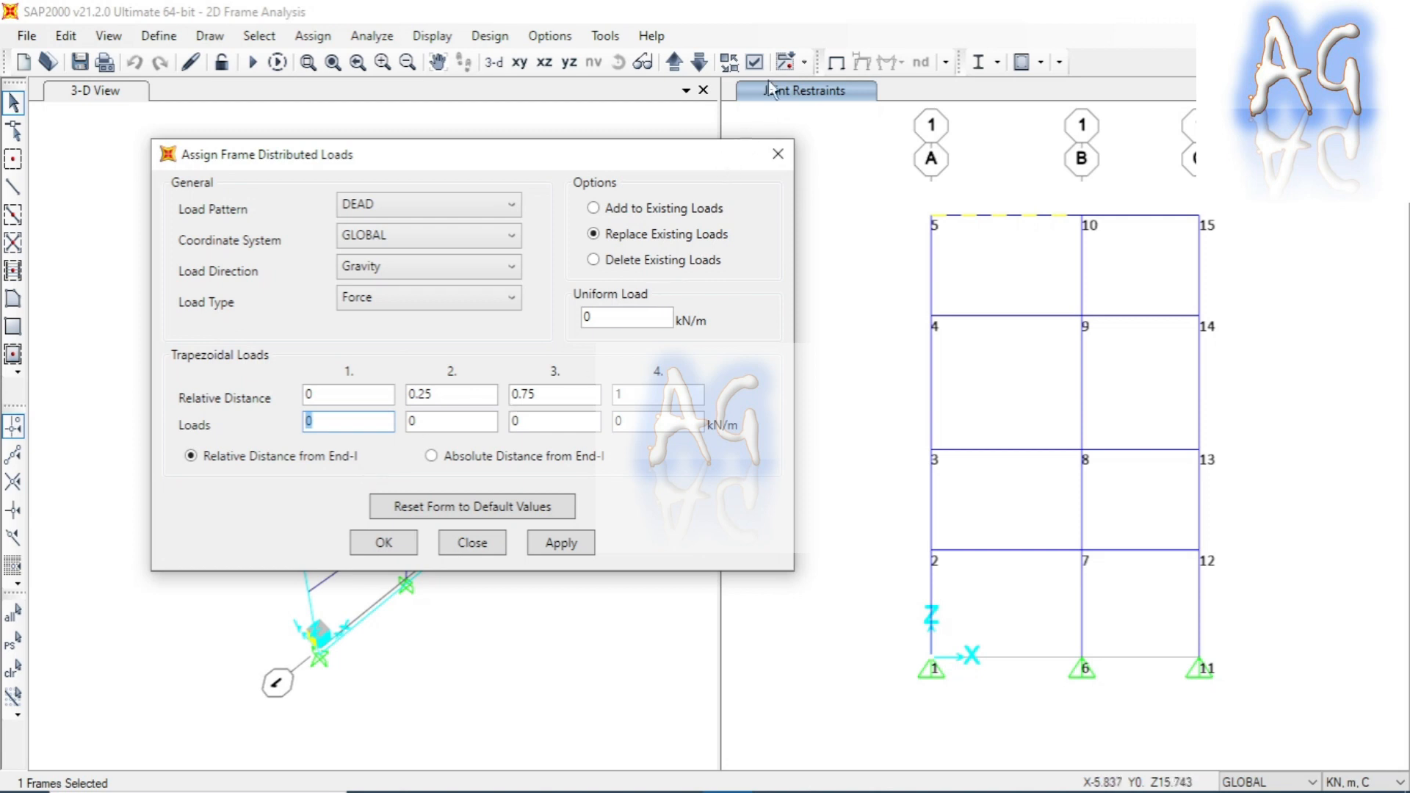
pyautogui.click(868, 24)
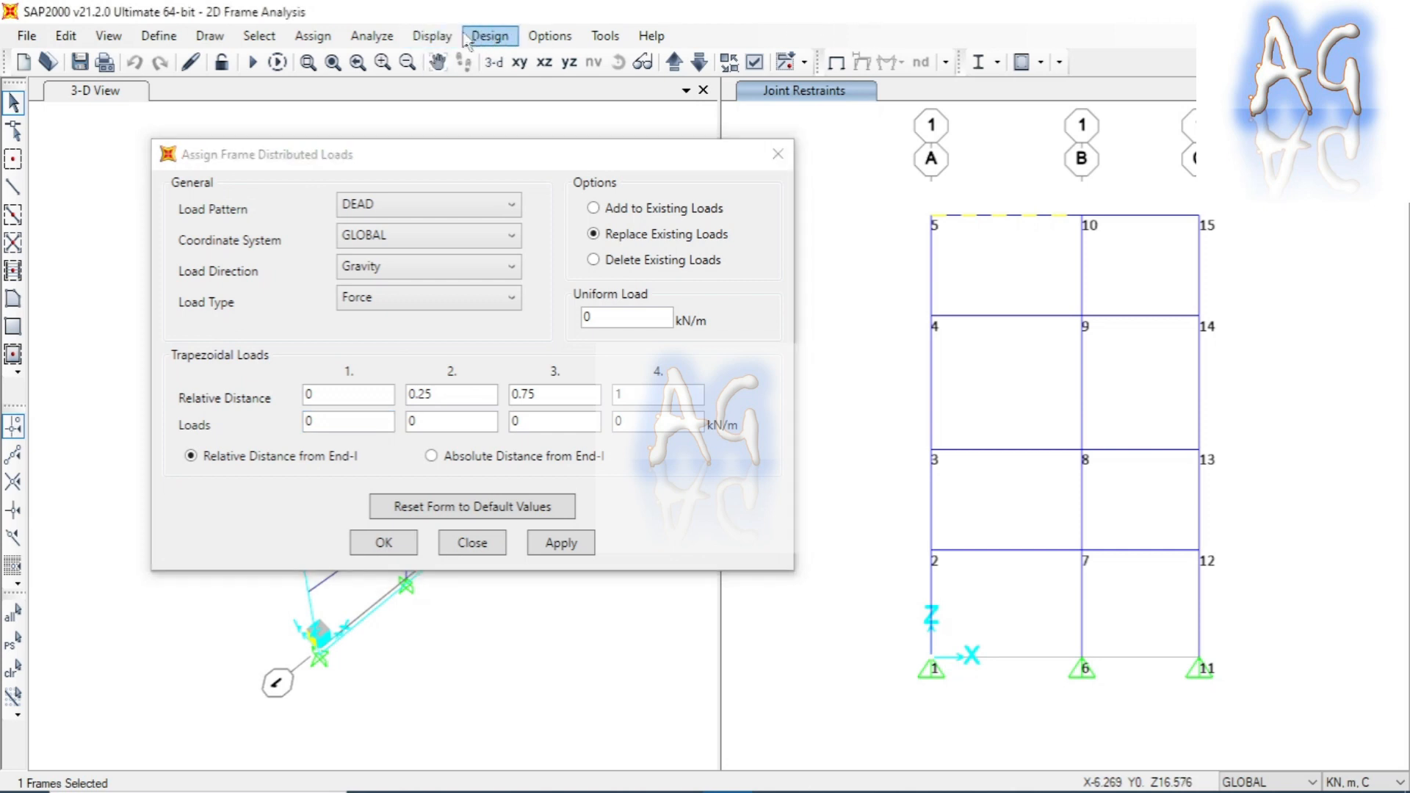
pyautogui.click(431, 35)
pyautogui.moveTo(644, 122)
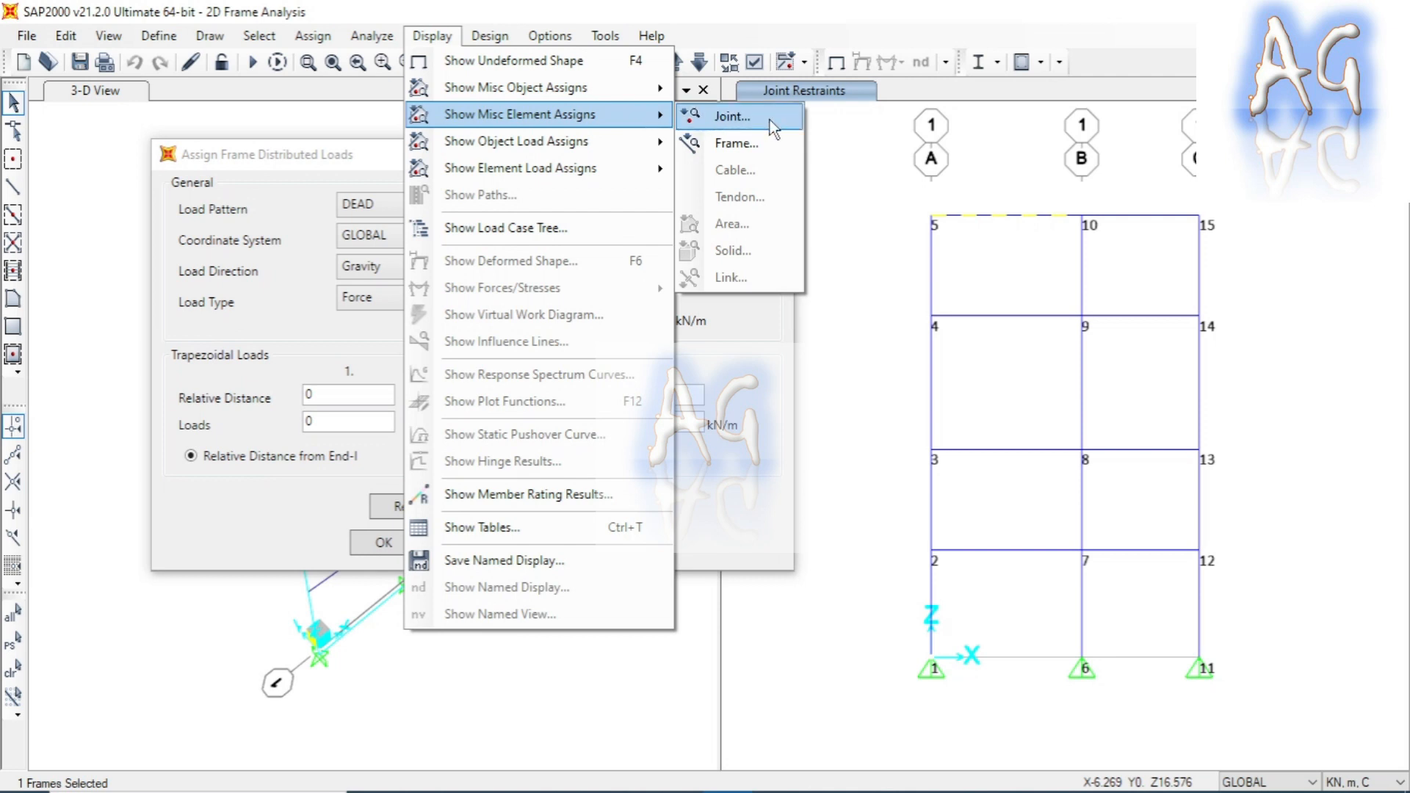
pyautogui.click(1024, 253)
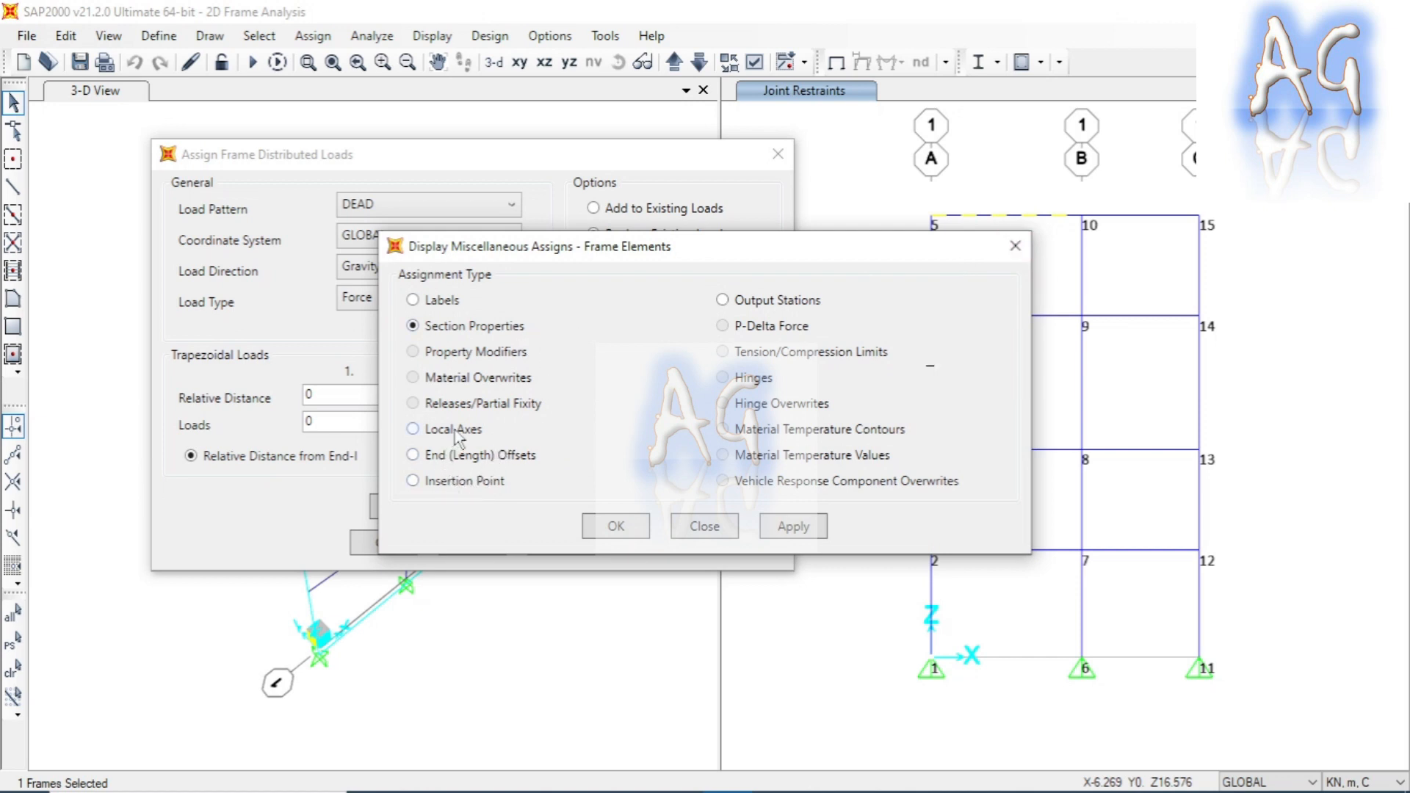
pyautogui.click(630, 527)
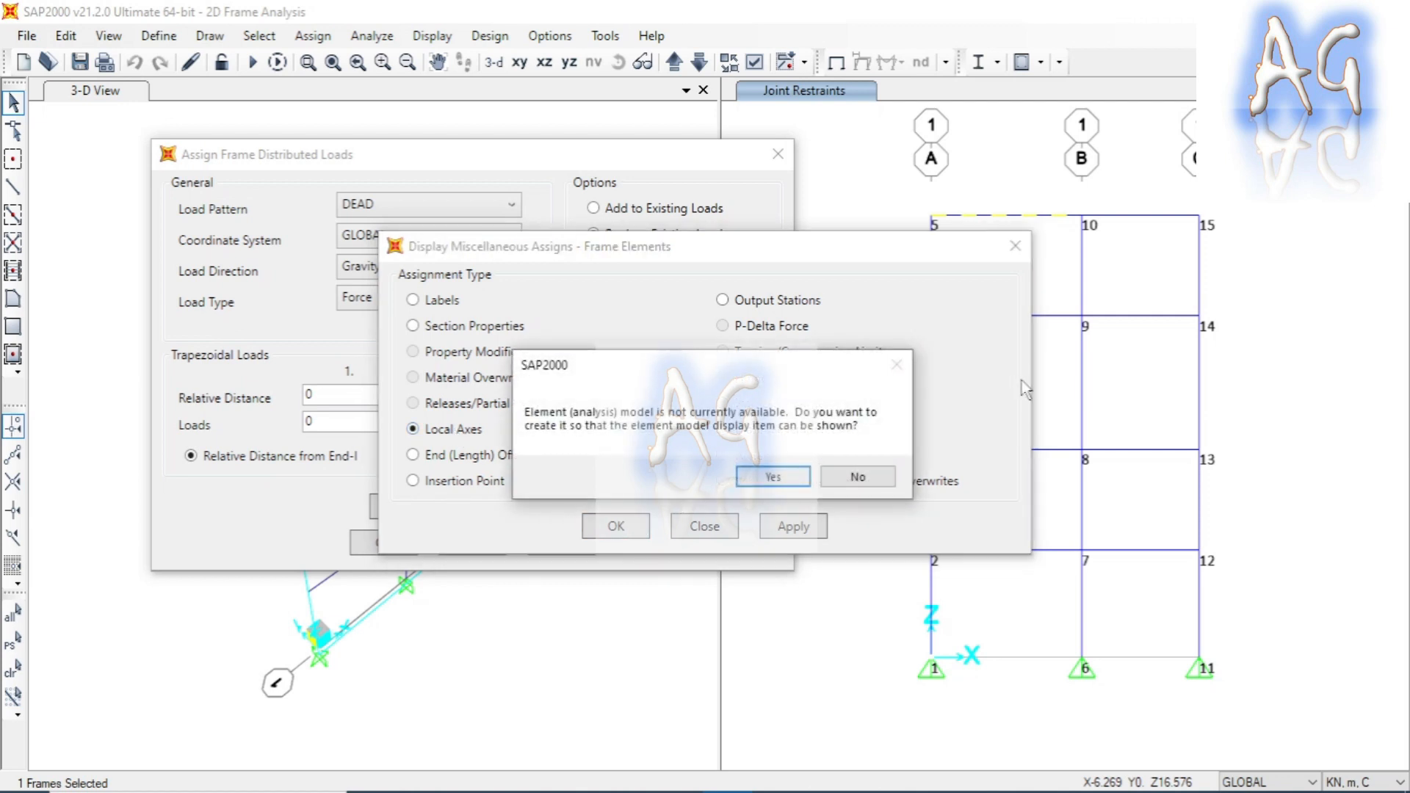
pyautogui.click(773, 477)
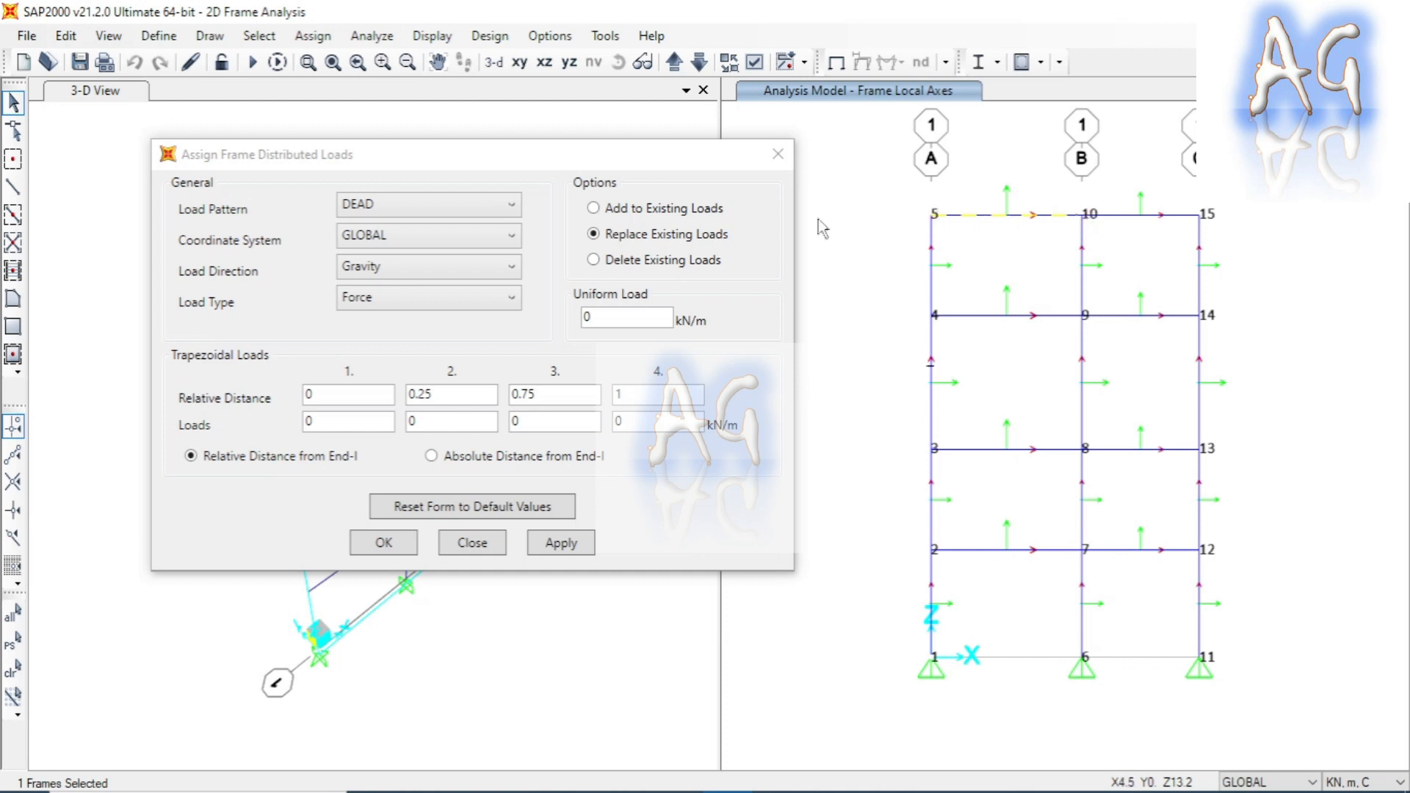
# Set the trapezoidal load on the top beam between joints 5 and 10 to 20 kN/m at relative distance 0 and 0 kN/m at 1
pyautogui.moveTo(655, 167); pyautogui.dragTo(612, 165)
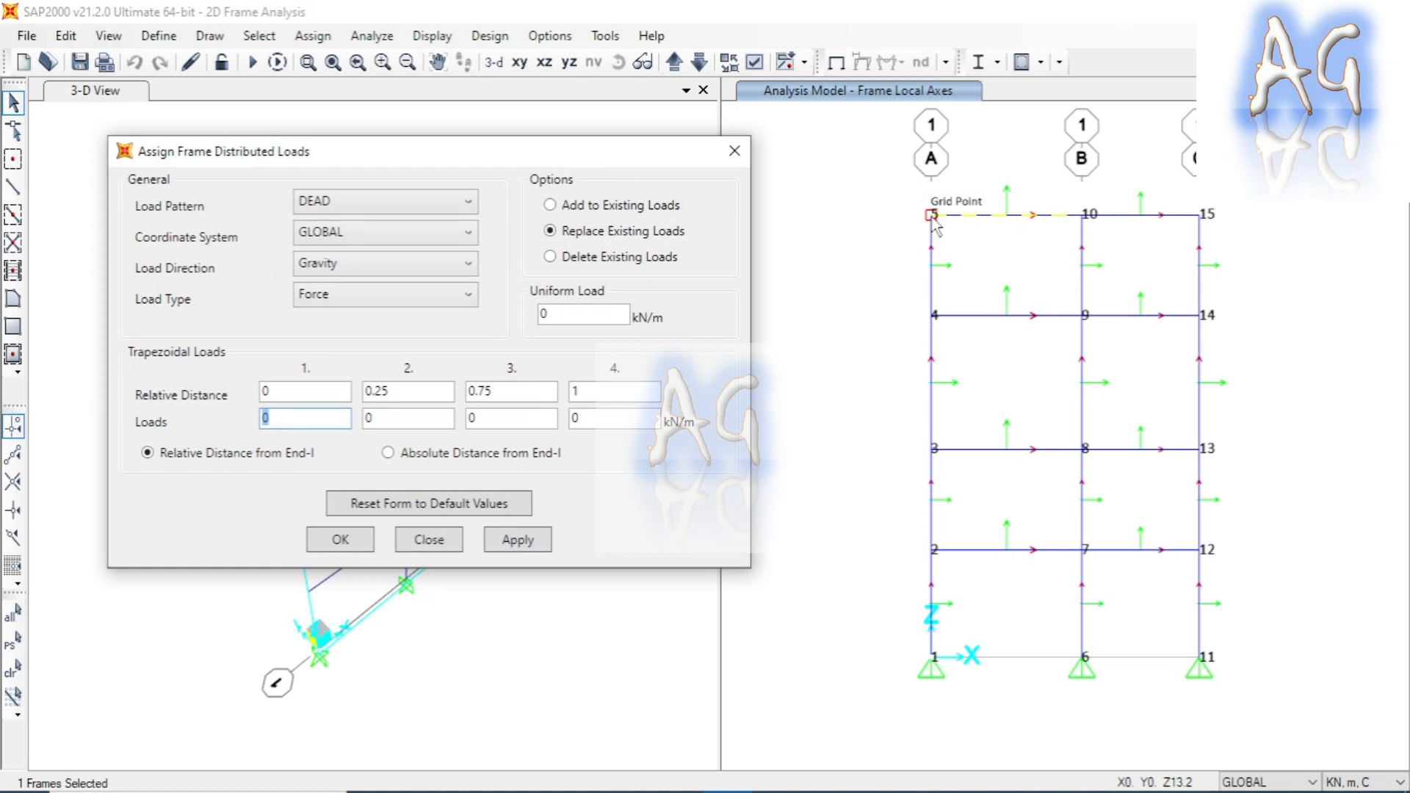
pyautogui.click(281, 389)
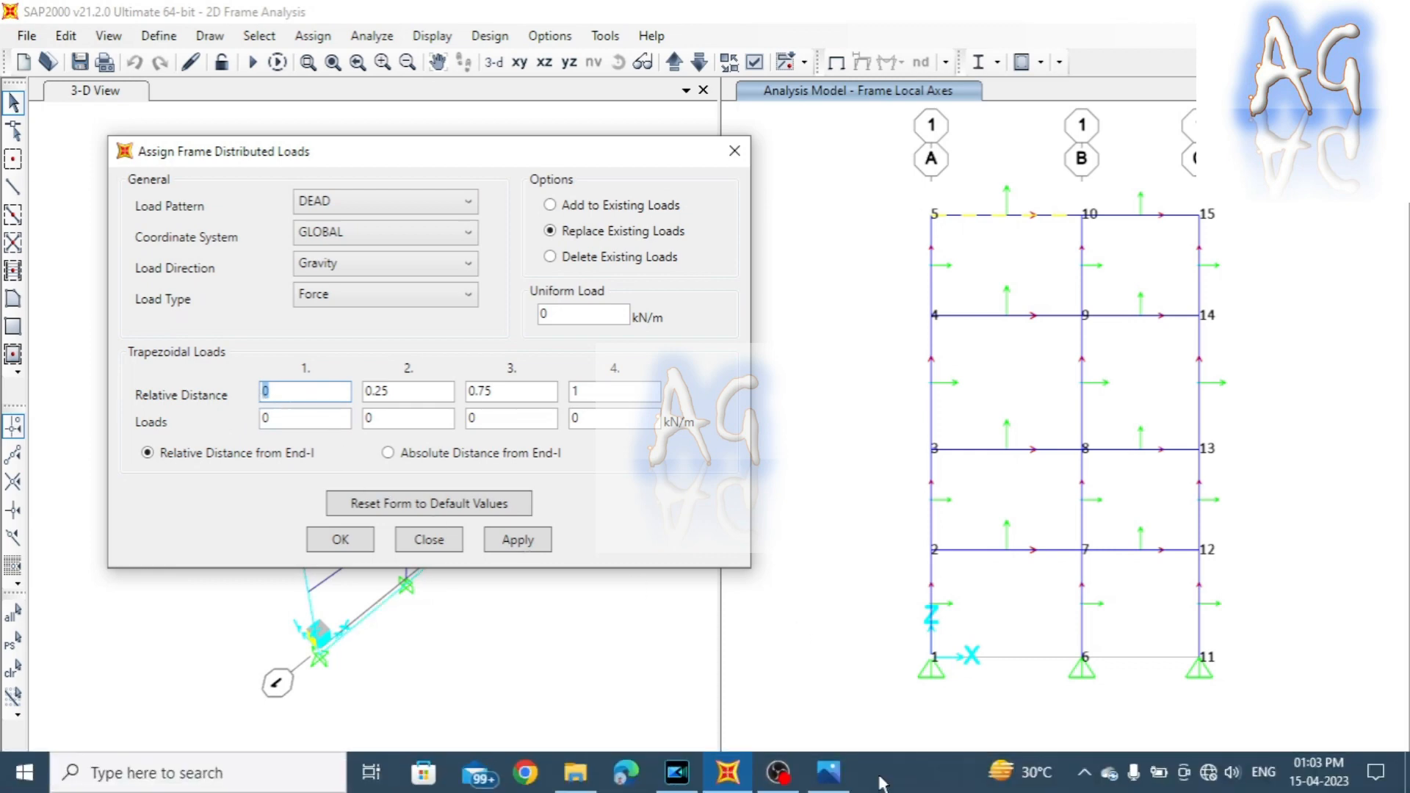
pyautogui.click(841, 785)
pyautogui.click(841, 786)
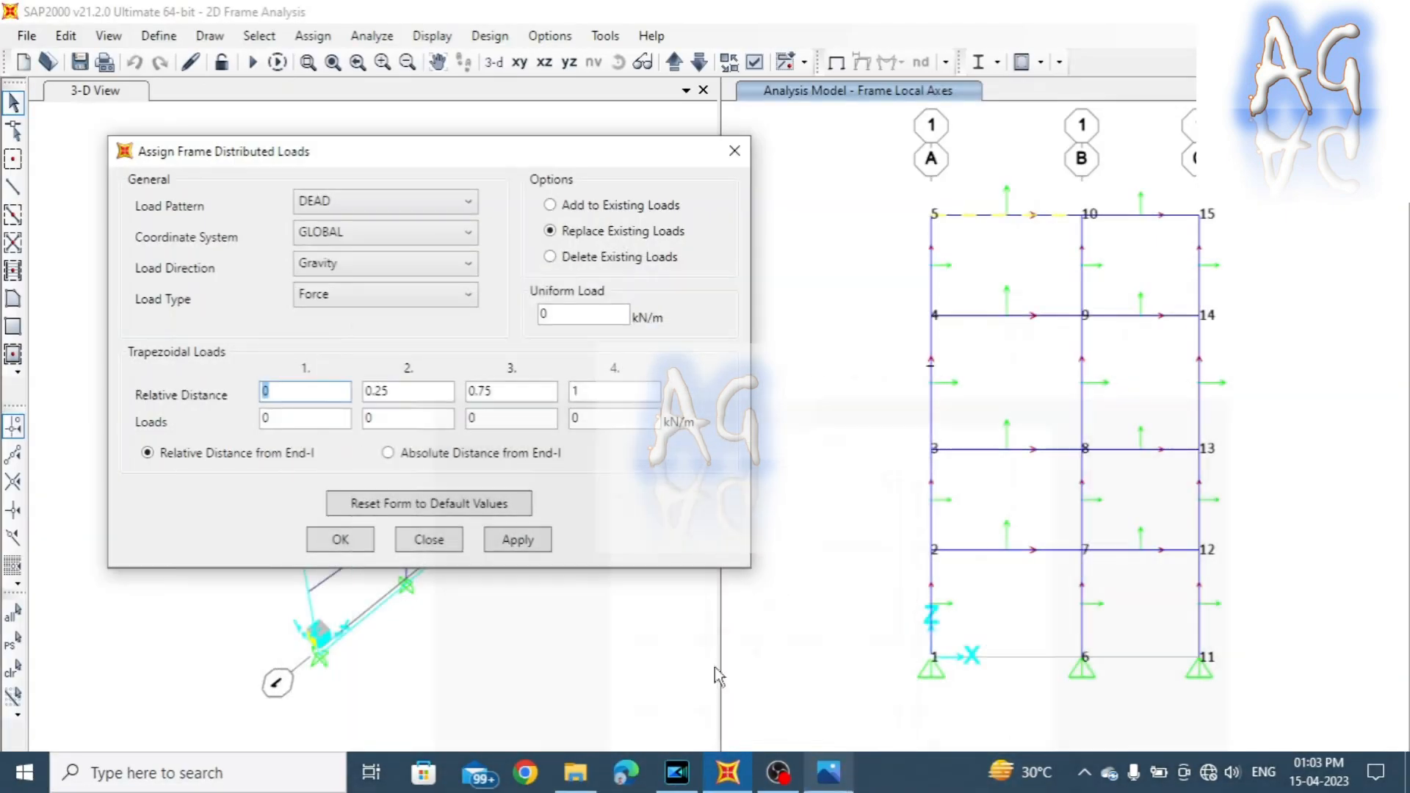
pyautogui.click(287, 418)
pyautogui.write('20')
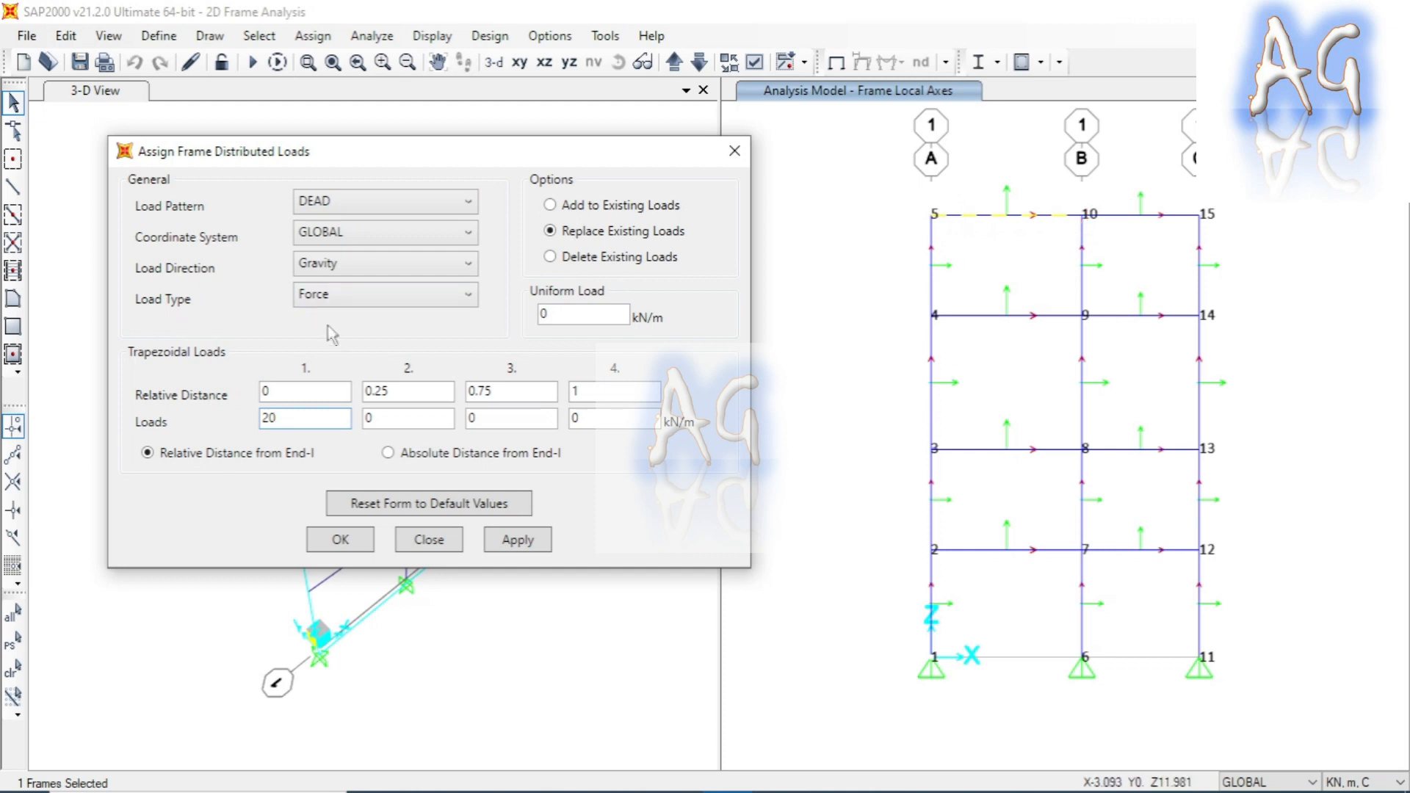
pyautogui.press('Tab')
pyautogui.write('1')
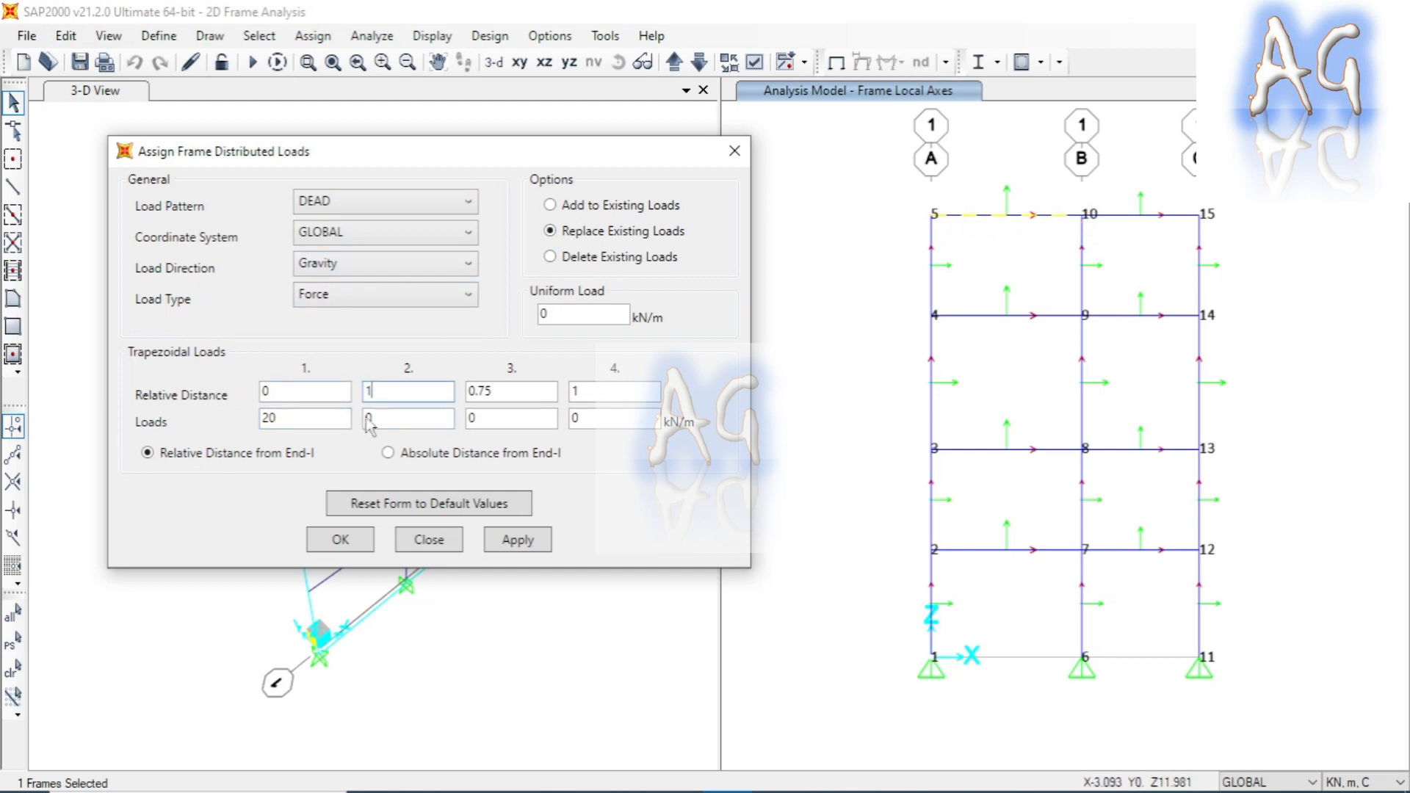
pyautogui.press('Tab')
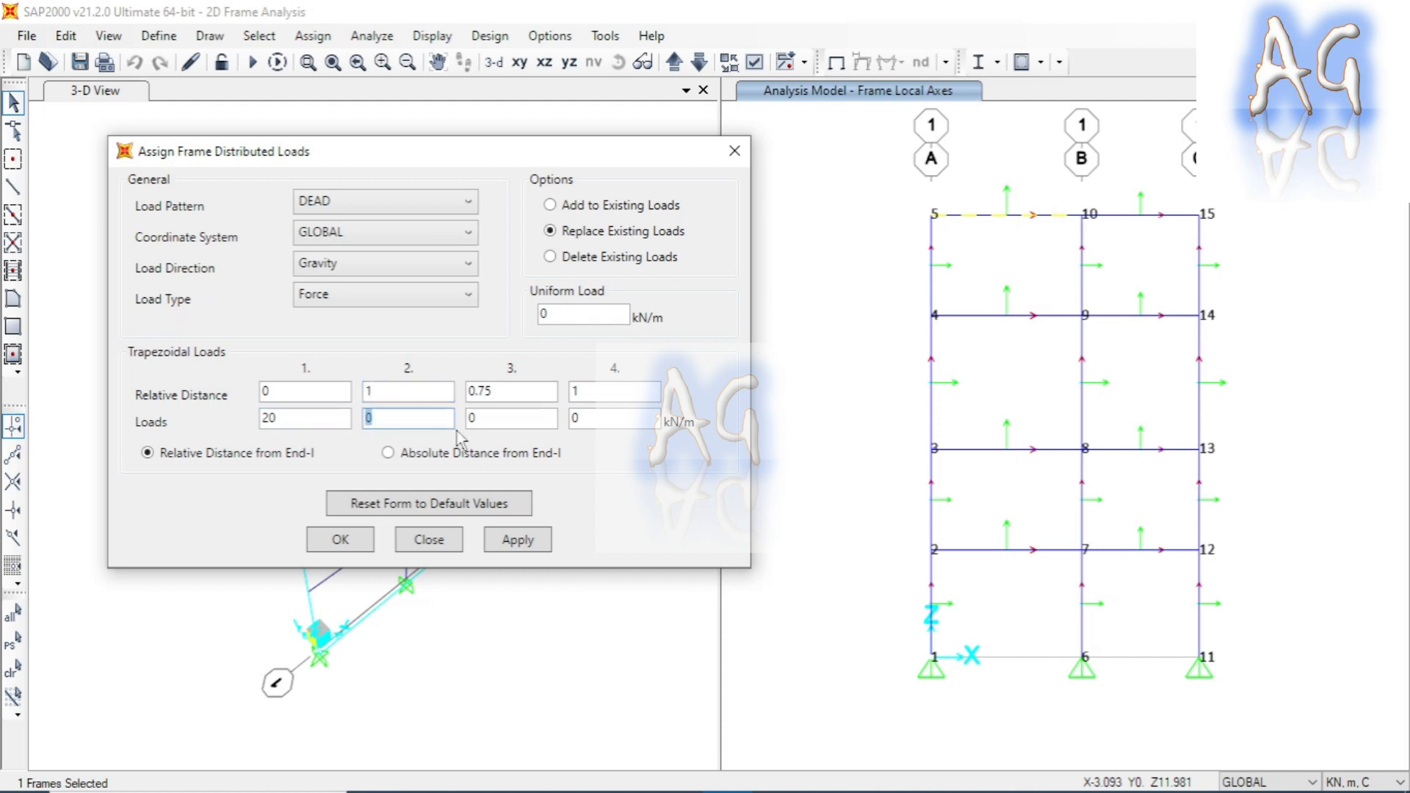
pyautogui.write('0')
# Set the third and fourth relative distances to 0 and assign the triangular DEAD load to the top beam between joints 5 and 10
pyautogui.moveTo(491, 390); pyautogui.dragTo(473, 392)
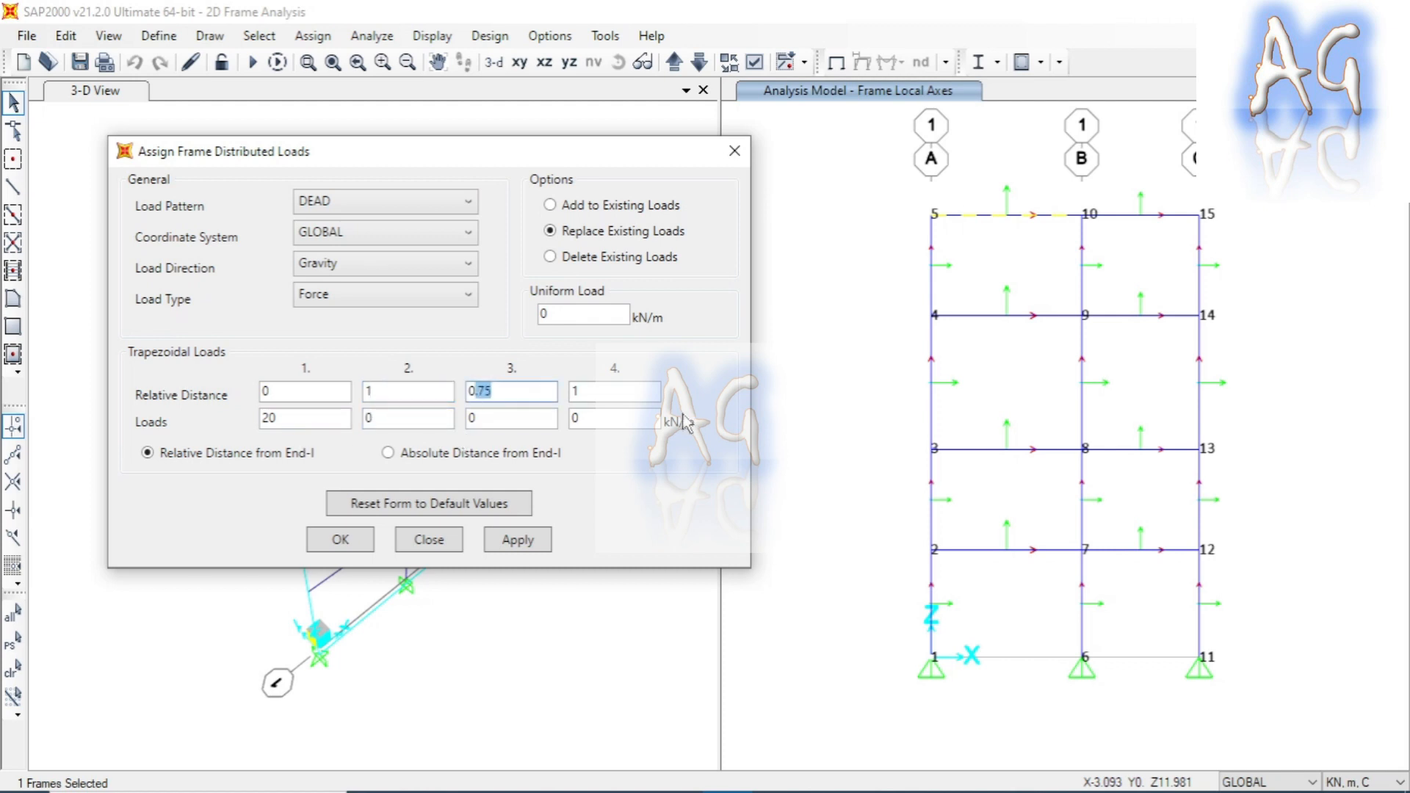
pyautogui.click(508, 394)
pyautogui.click(495, 424)
pyautogui.moveTo(506, 393); pyautogui.dragTo(470, 397)
pyautogui.write('0')
pyautogui.click(432, 392)
pyautogui.doubleClick(613, 391)
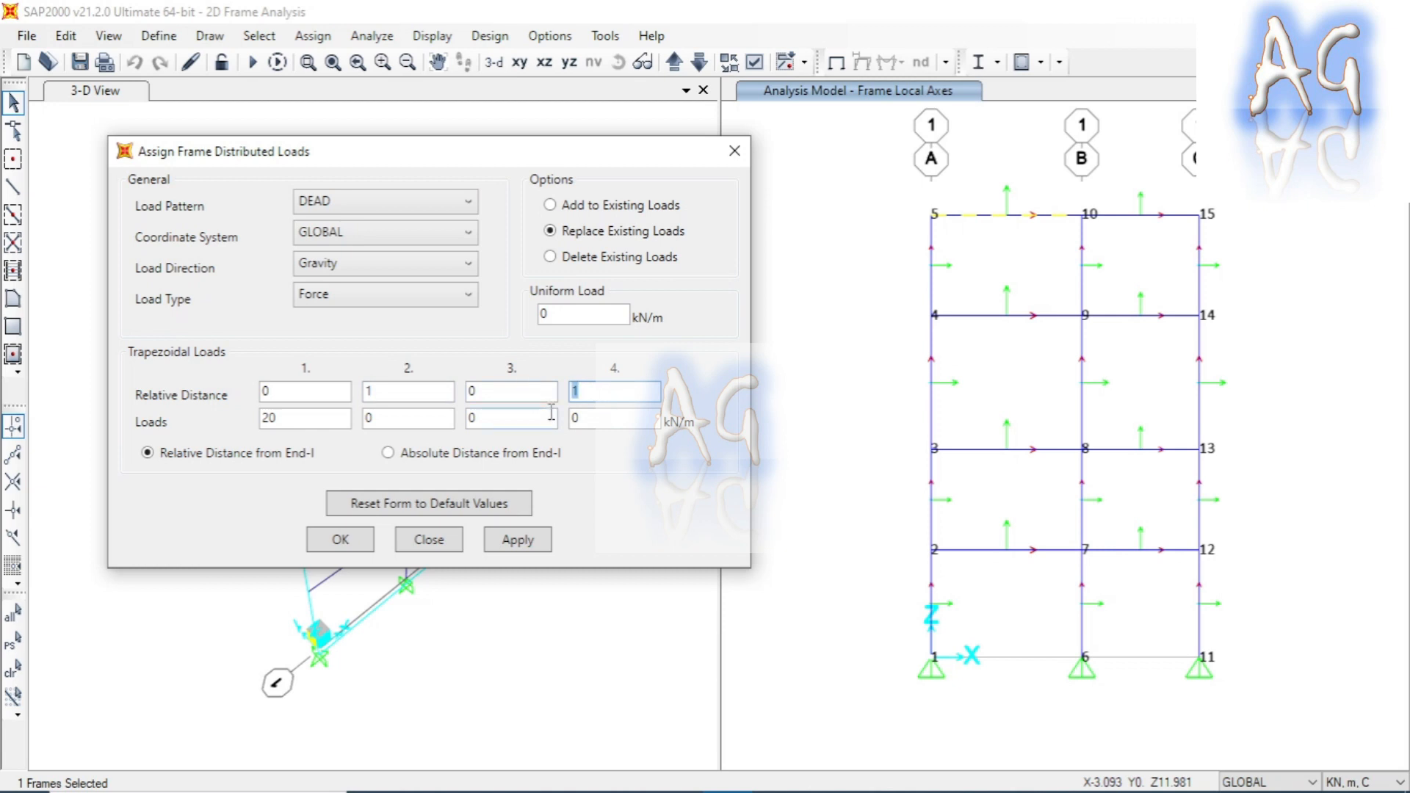
pyautogui.write('0')
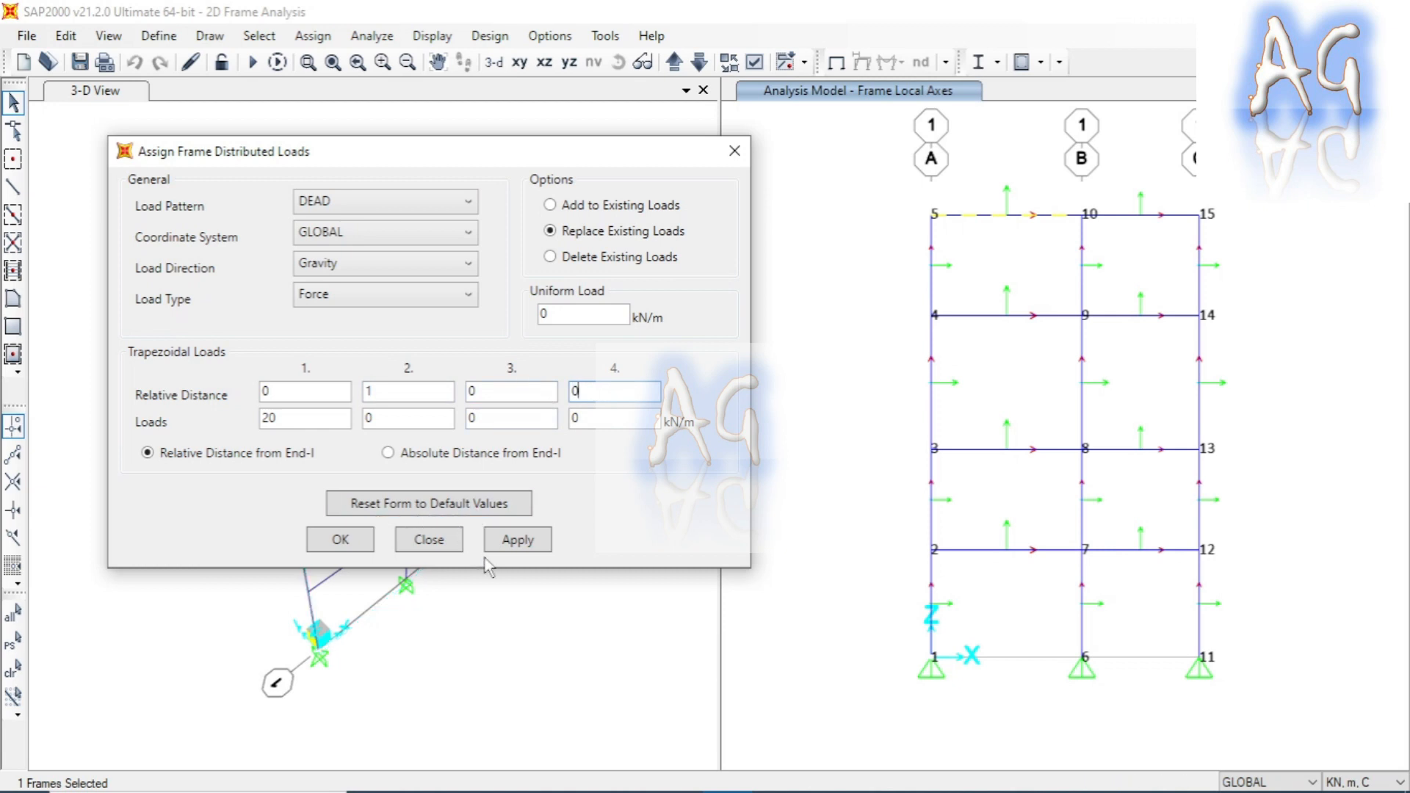
pyautogui.click(512, 548)
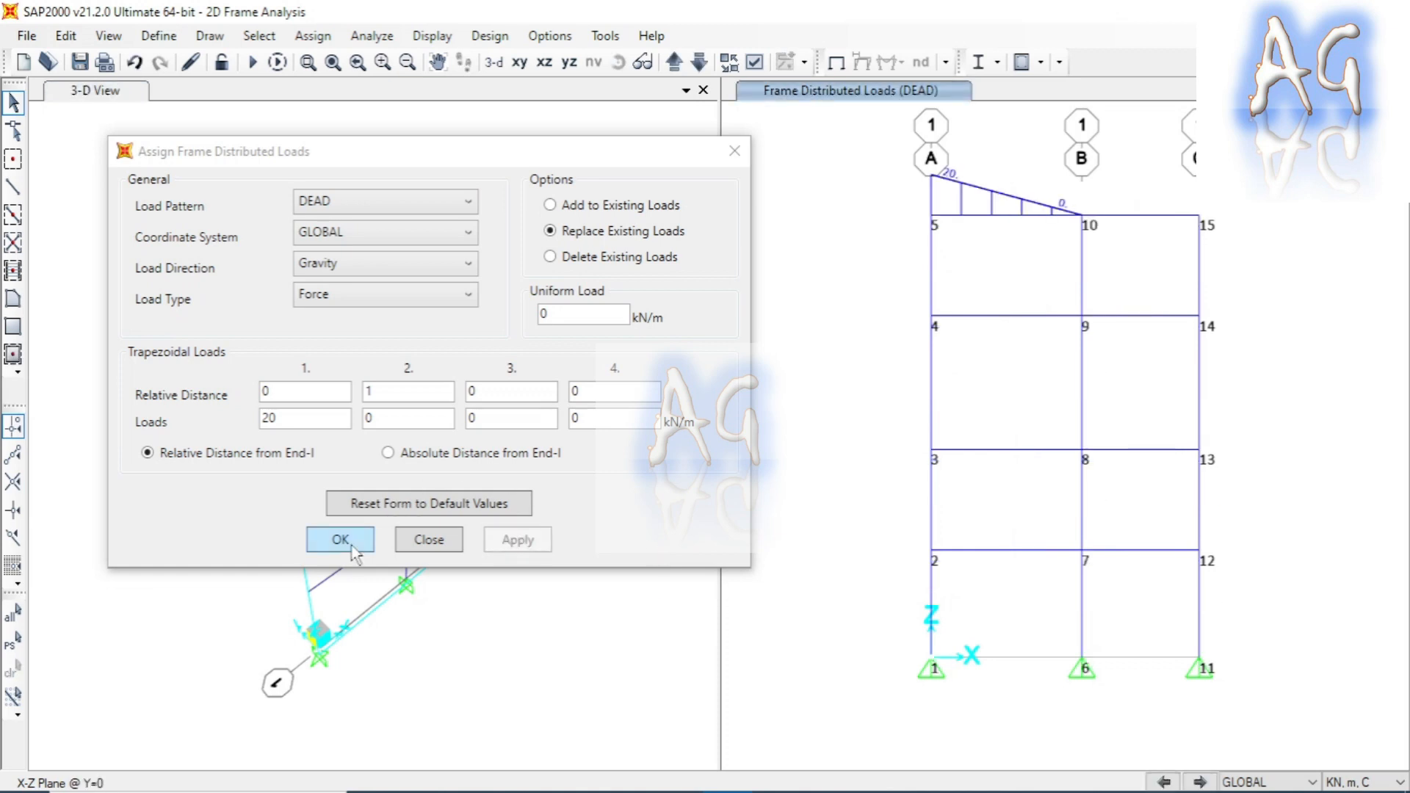
pyautogui.click(340, 539)
# Select the four beams at the levels of joints 3 and 4 and open the distributed load assignment for them
pyautogui.scroll(2, 1043, 199)
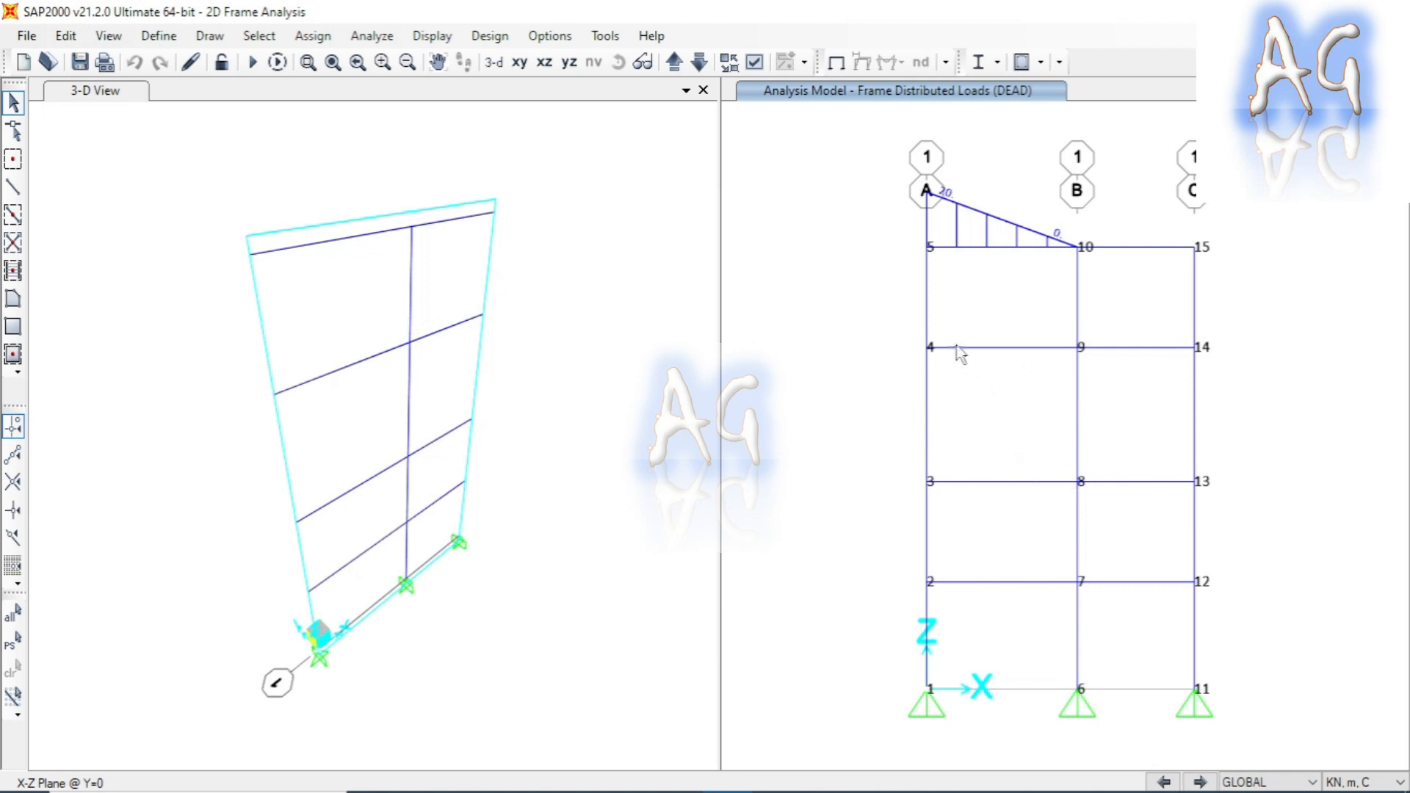
pyautogui.moveTo(900, 340); pyautogui.dragTo(1237, 367)
pyautogui.moveTo(905, 476); pyautogui.dragTo(1234, 492)
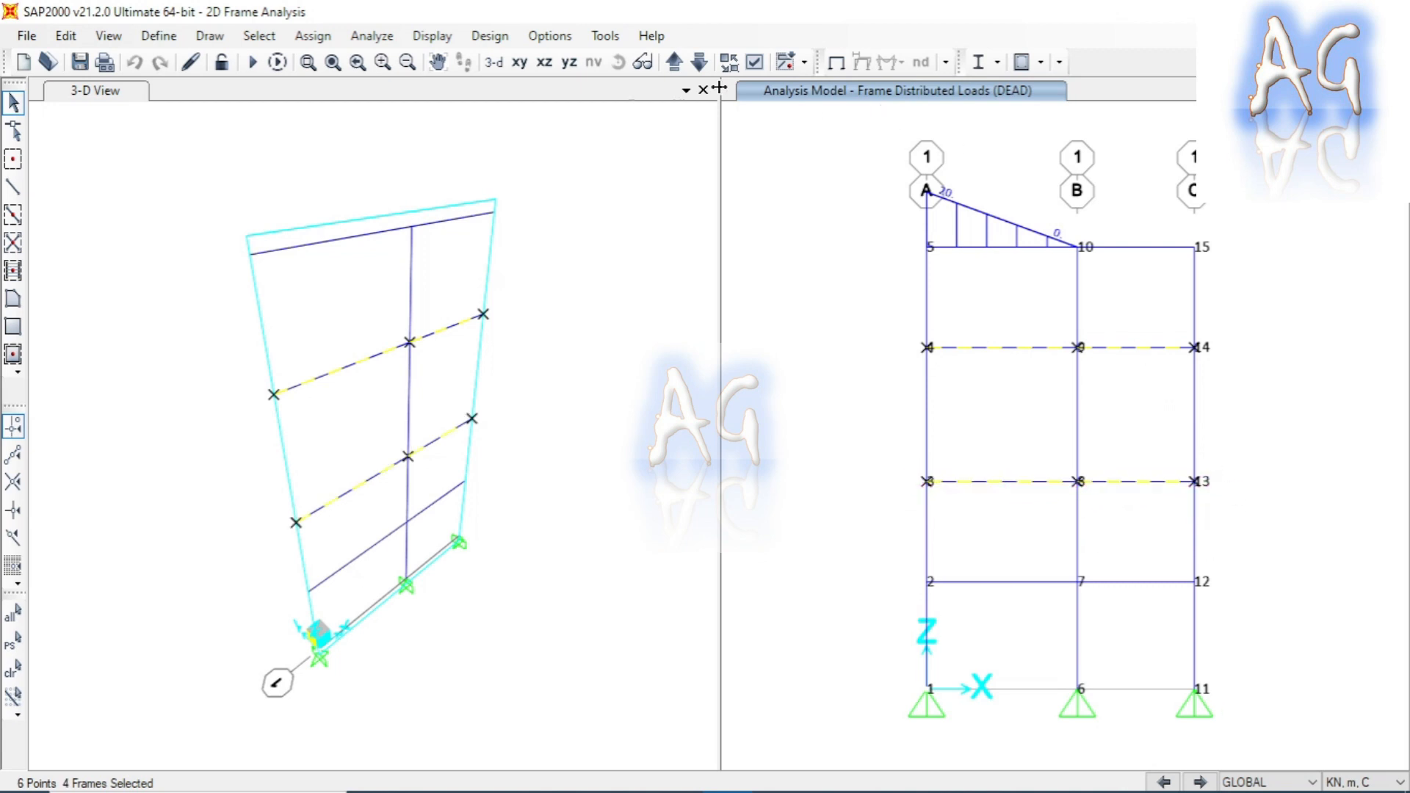
pyautogui.click(313, 35)
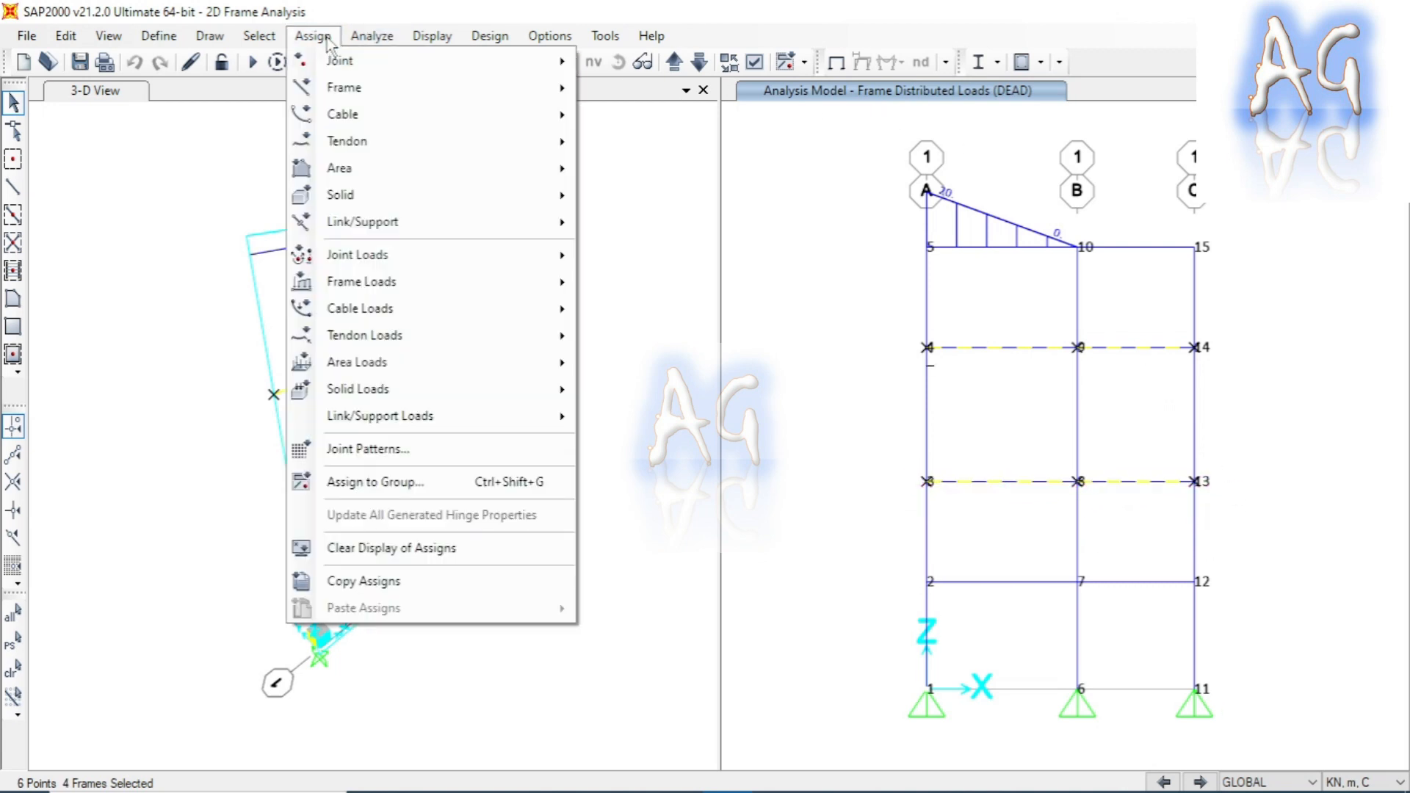
pyautogui.moveTo(441, 281)
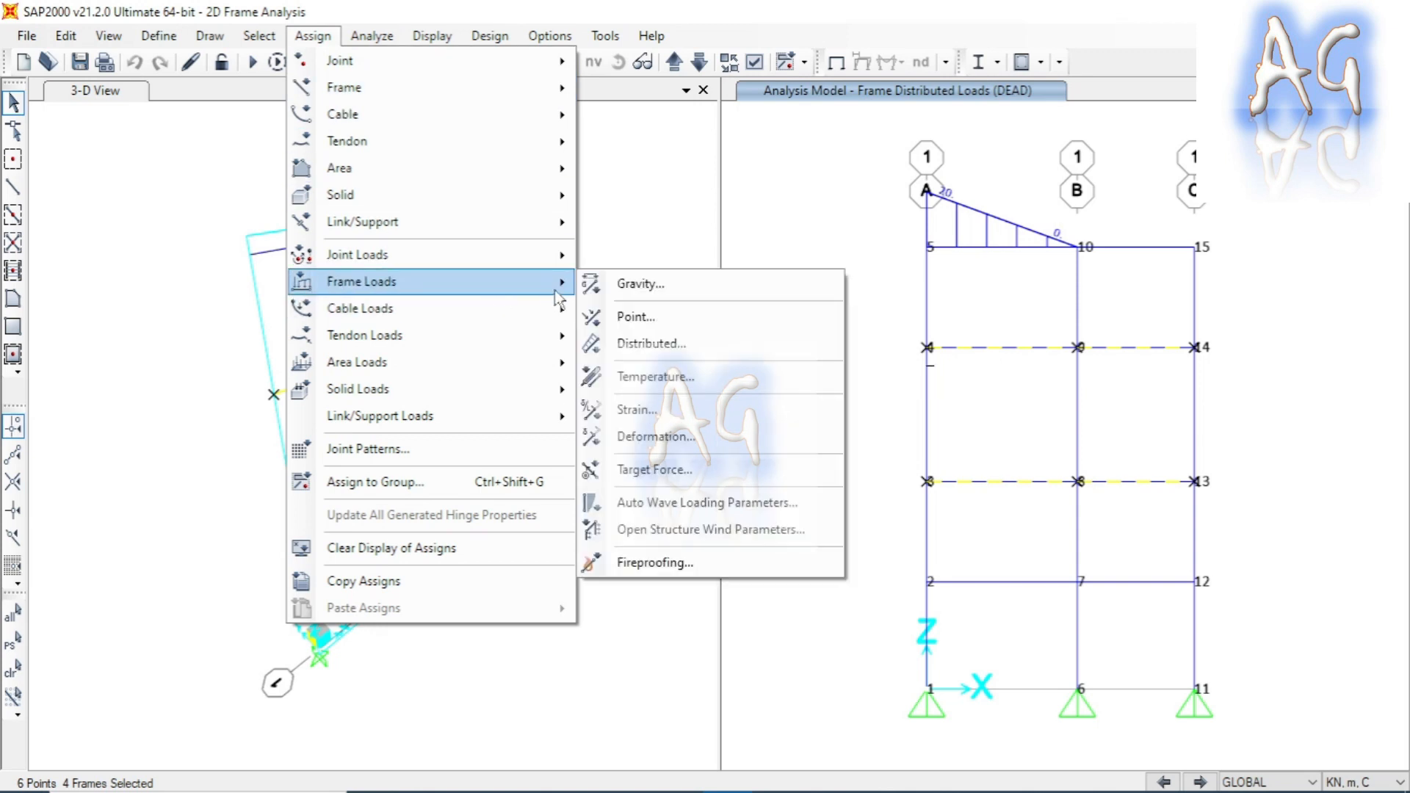
pyautogui.click(702, 345)
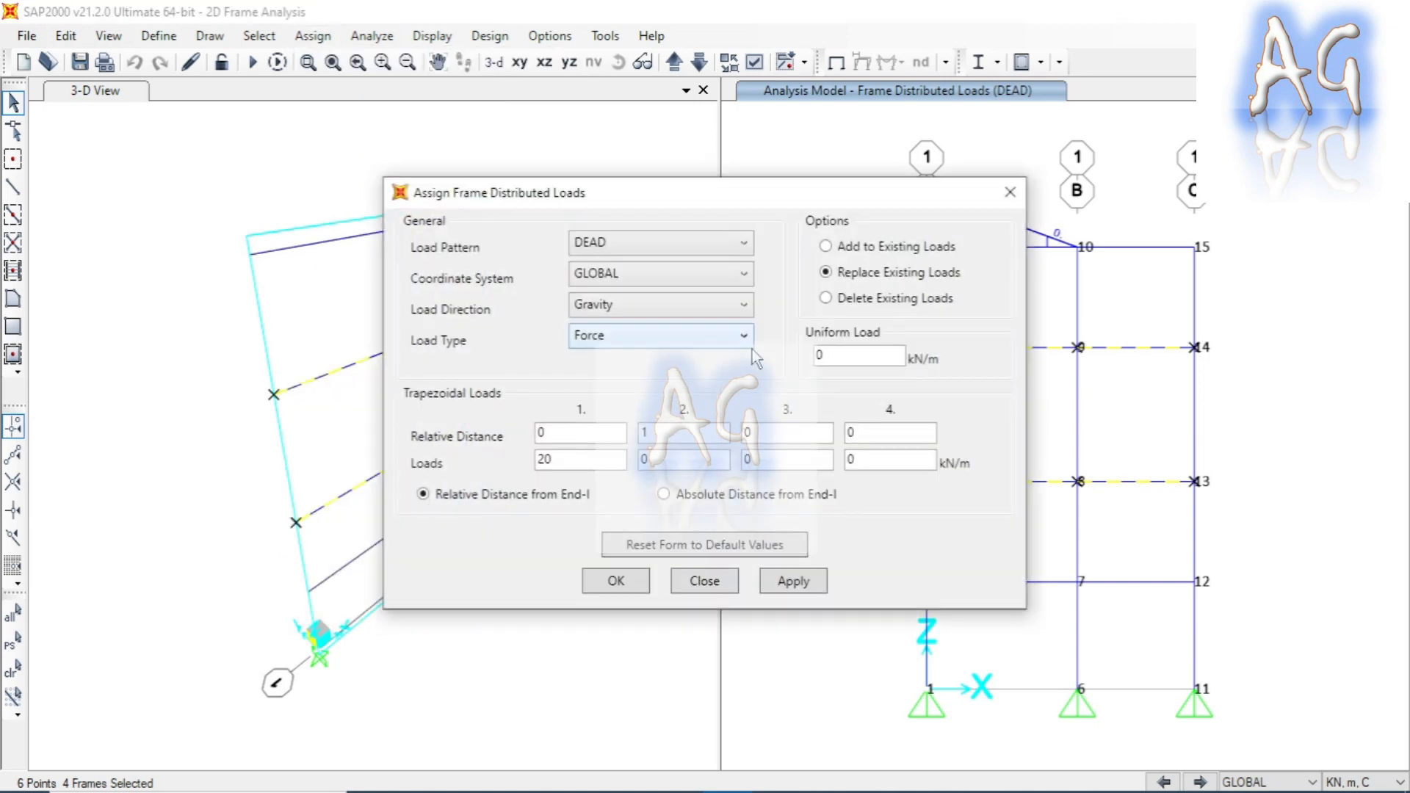
pyautogui.moveTo(675, 202); pyautogui.dragTo(438, 179)
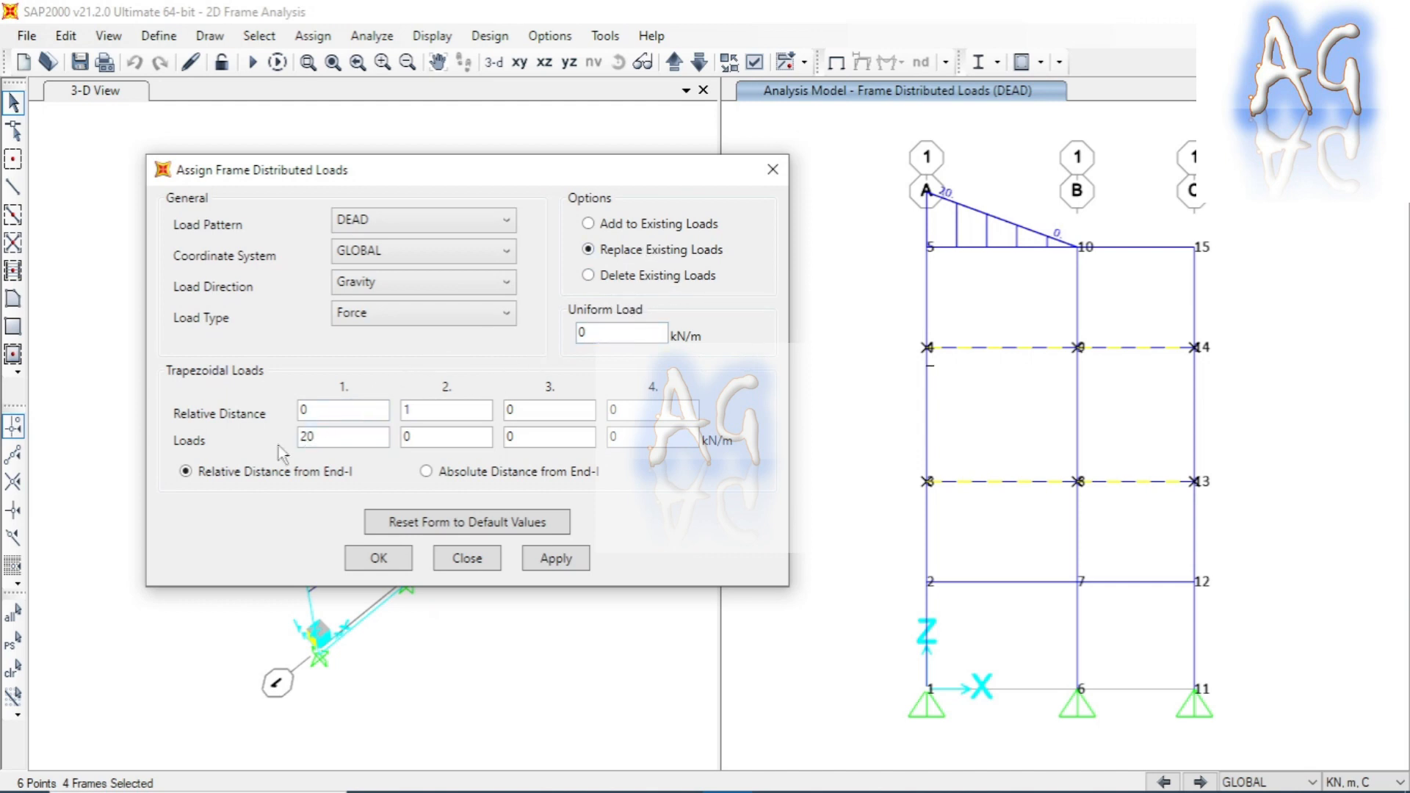
# Assign a uniform DEAD load of 20 kN/m to the four selected beams, with the trapezoidal distances and loads set to 0
pyautogui.click(346, 439)
pyautogui.doubleClick(359, 440)
pyautogui.write('0')
pyautogui.doubleClick(432, 410)
pyautogui.doubleClick(608, 333)
pyautogui.click(556, 559)
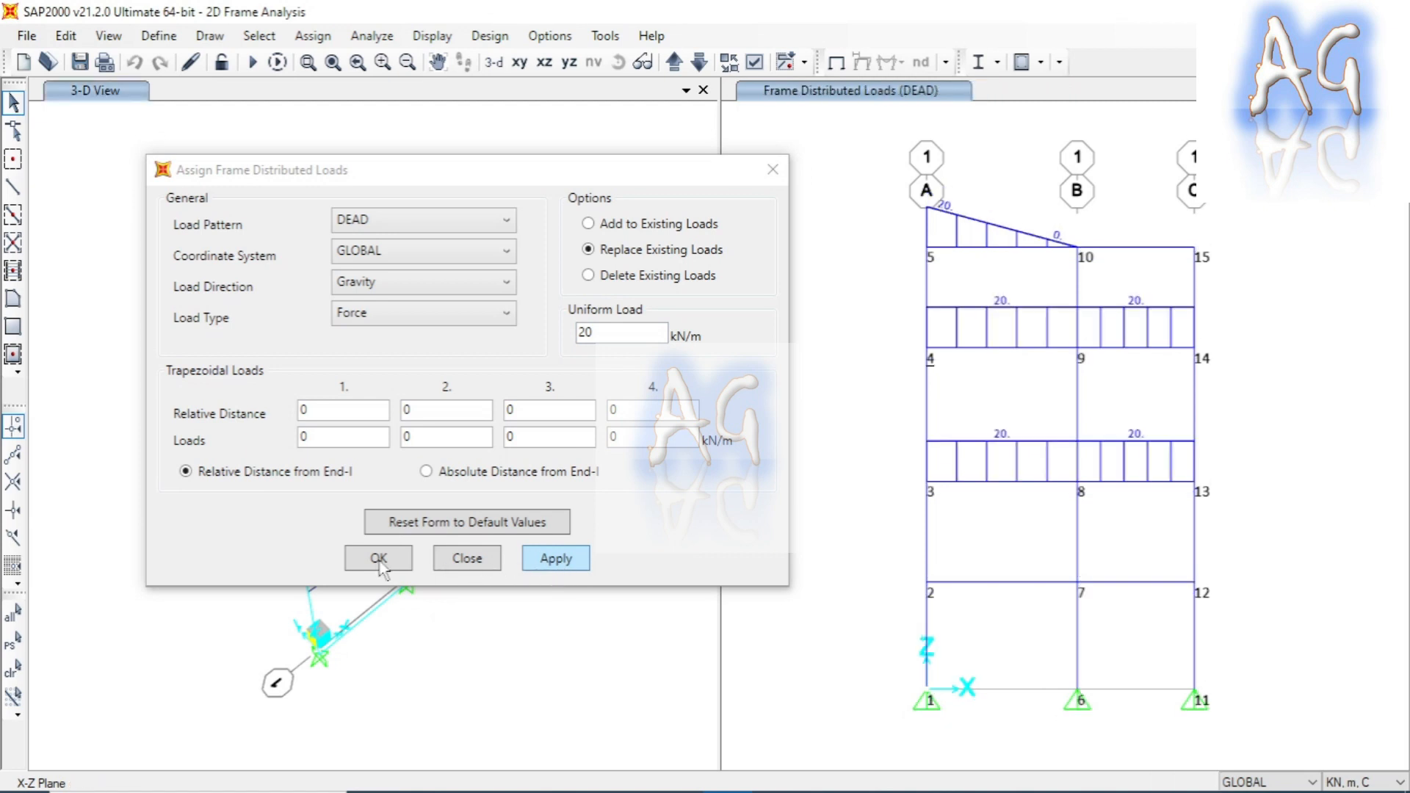
pyautogui.moveTo(639, 169); pyautogui.dragTo(543, 205)
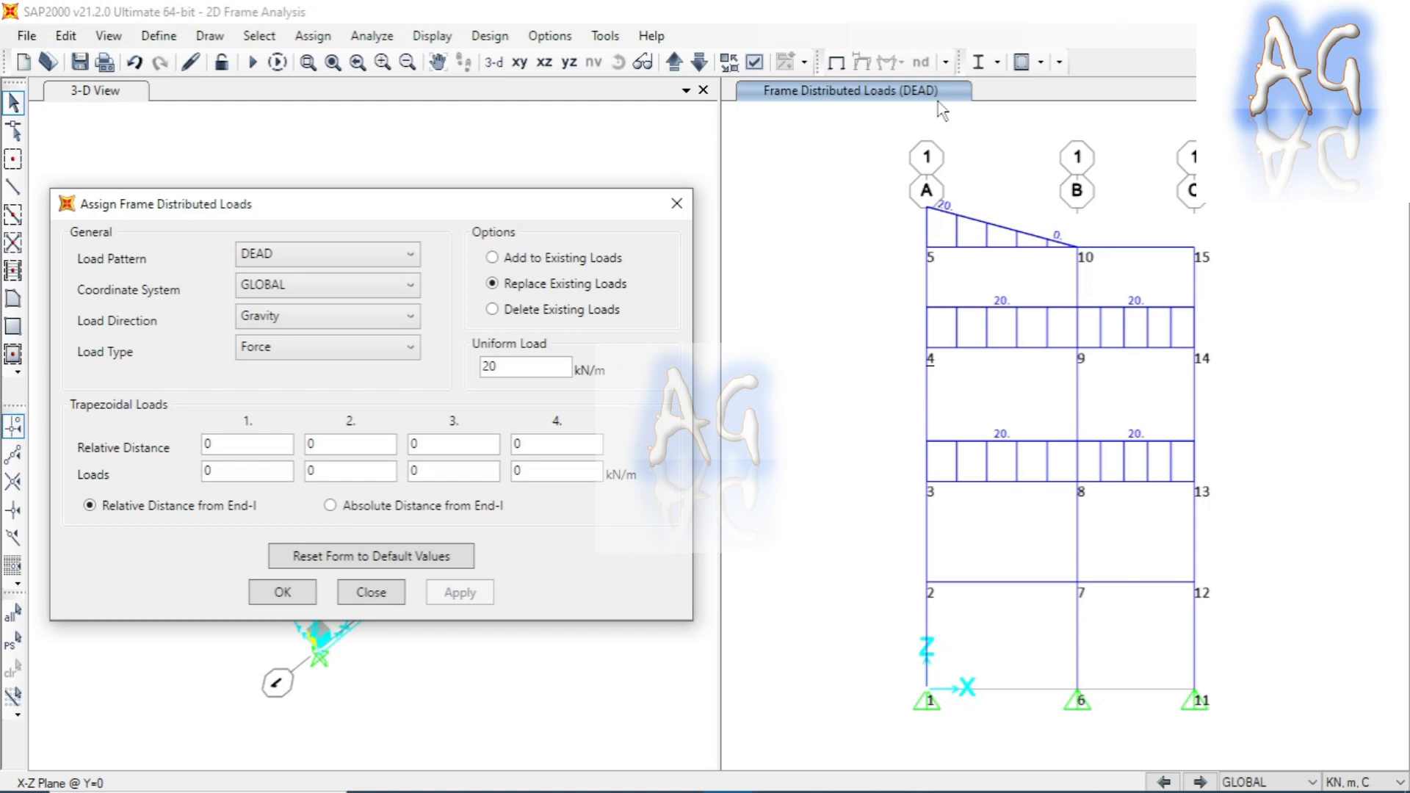
pyautogui.press('Escape')
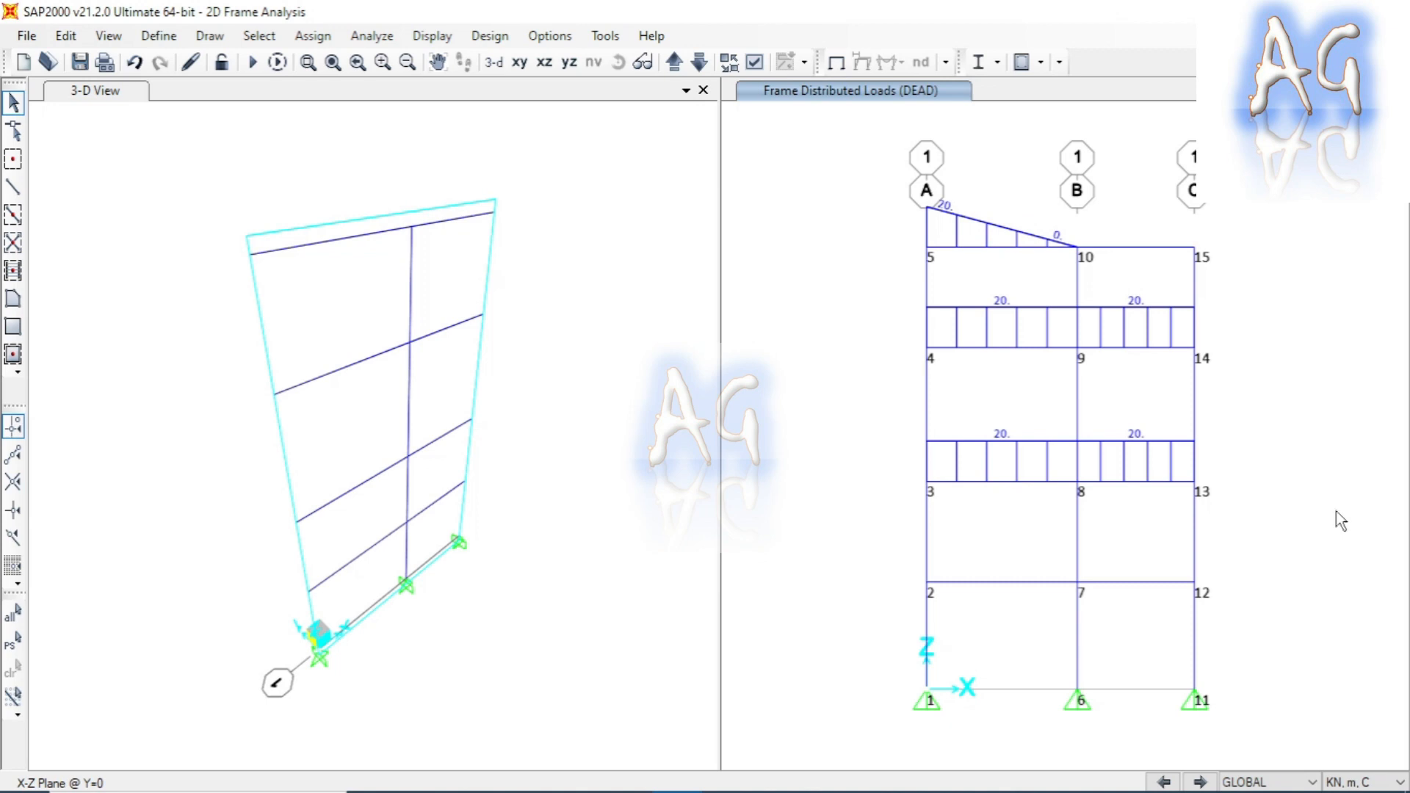
# Check the loading reference image and open the joint forces assignment for joint 15
pyautogui.click(817, 777)
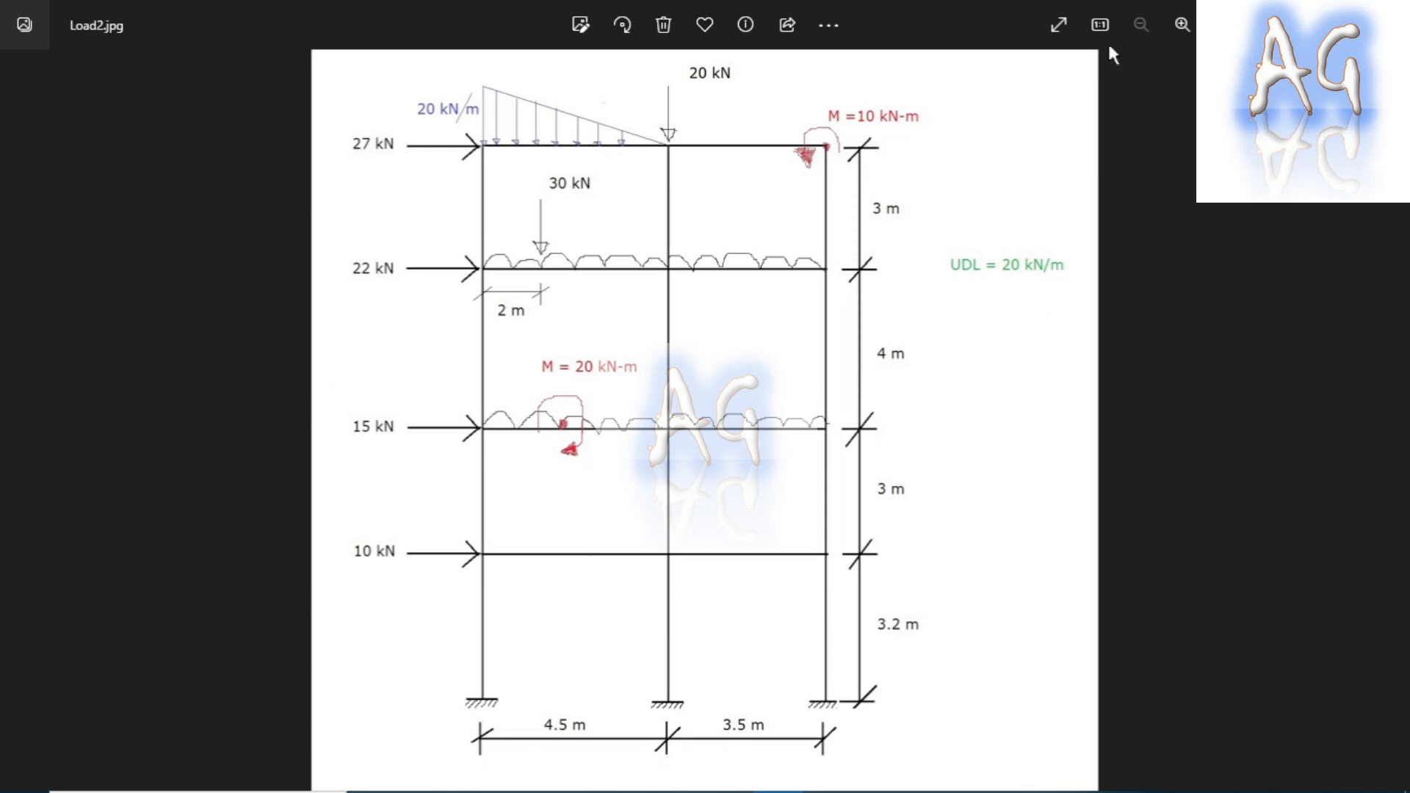
pyautogui.click(1291, 16)
pyautogui.click(1195, 247)
pyautogui.click(312, 35)
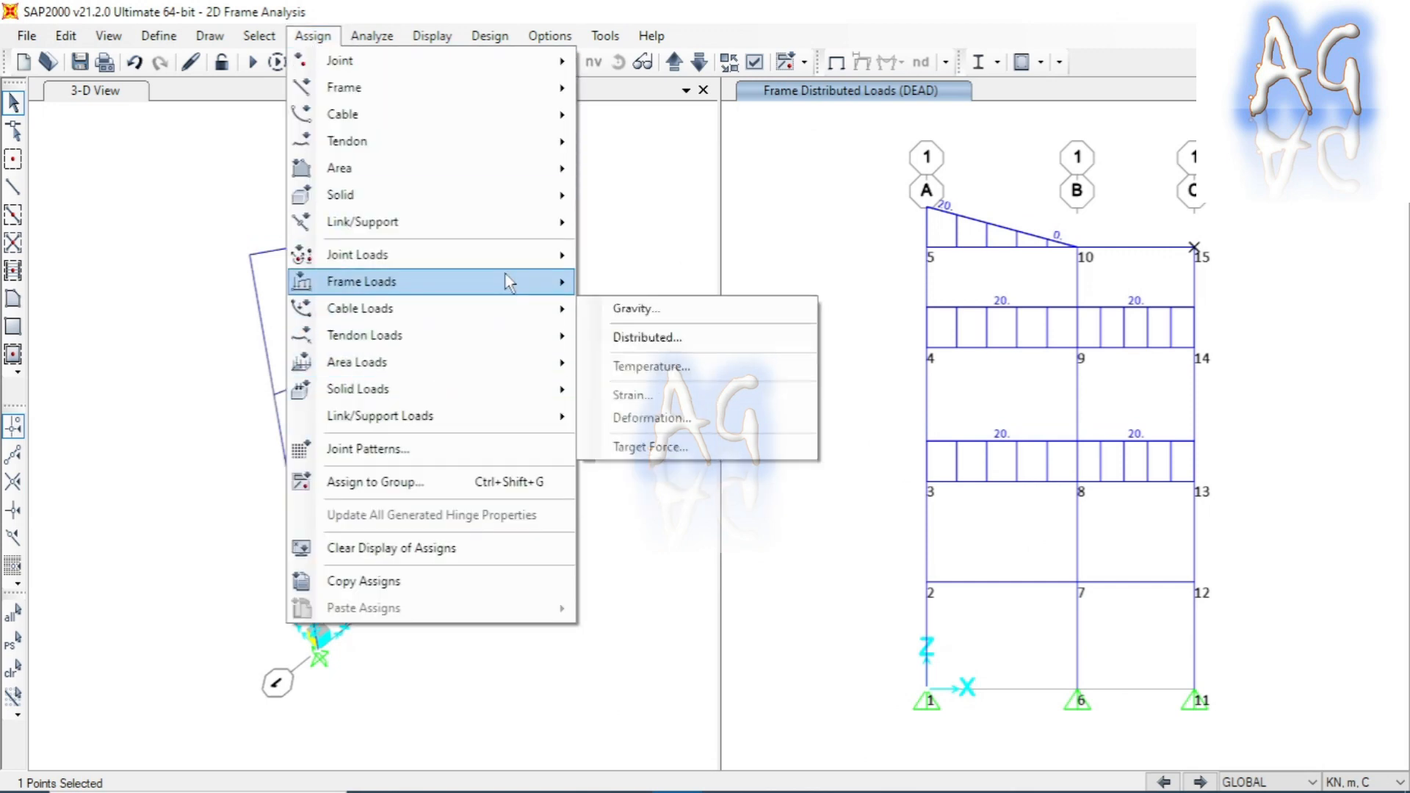
pyautogui.moveTo(522, 254)
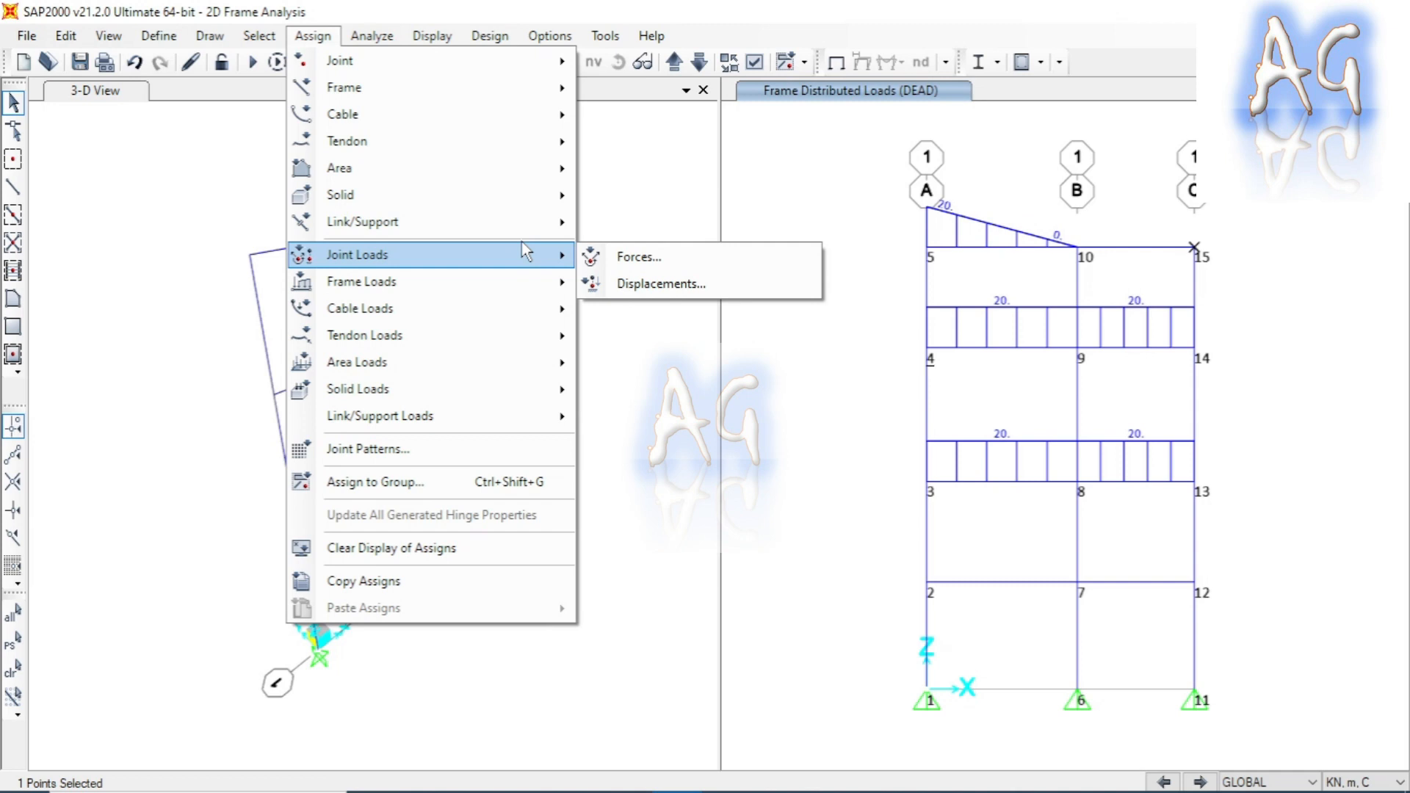
pyautogui.click(670, 269)
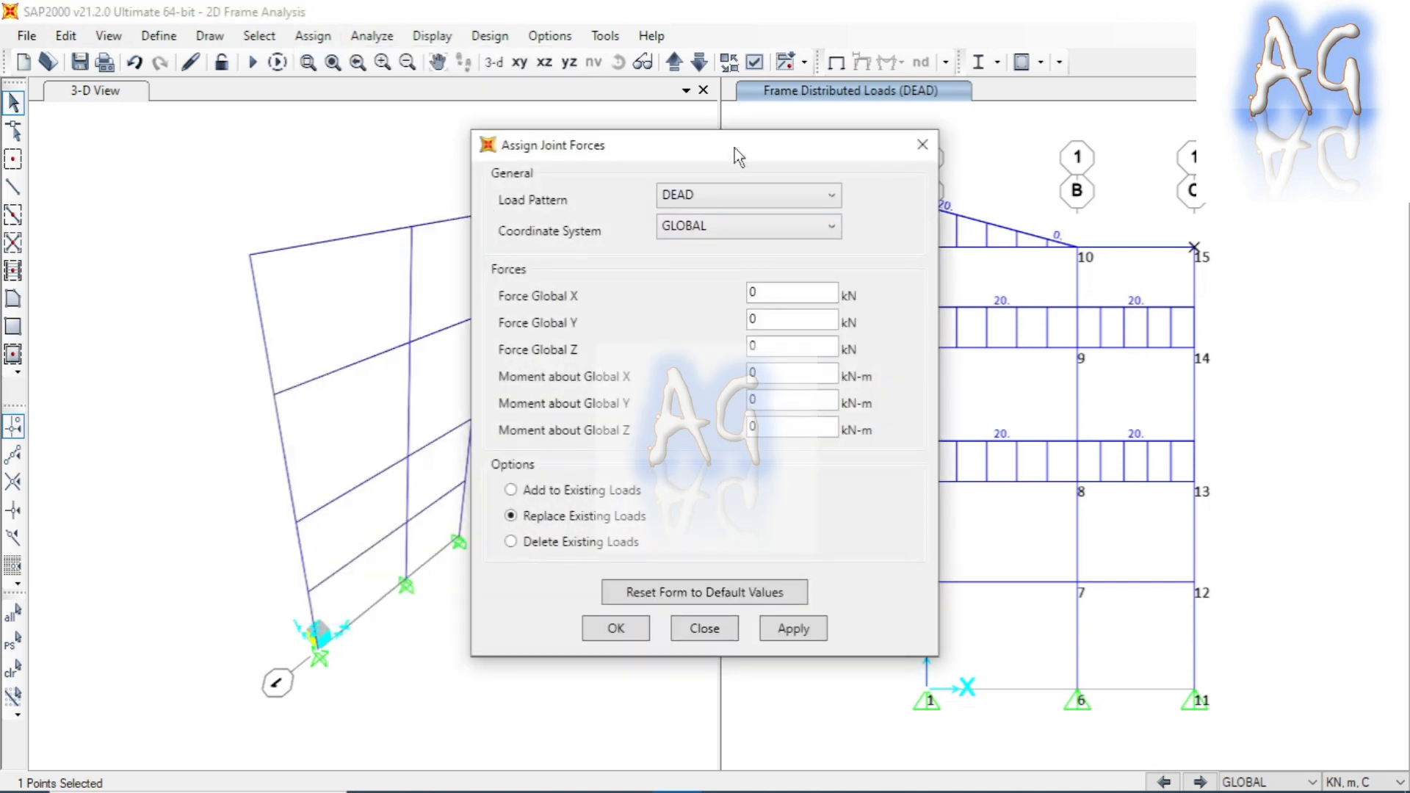
pyautogui.moveTo(734, 147); pyautogui.dragTo(531, 175)
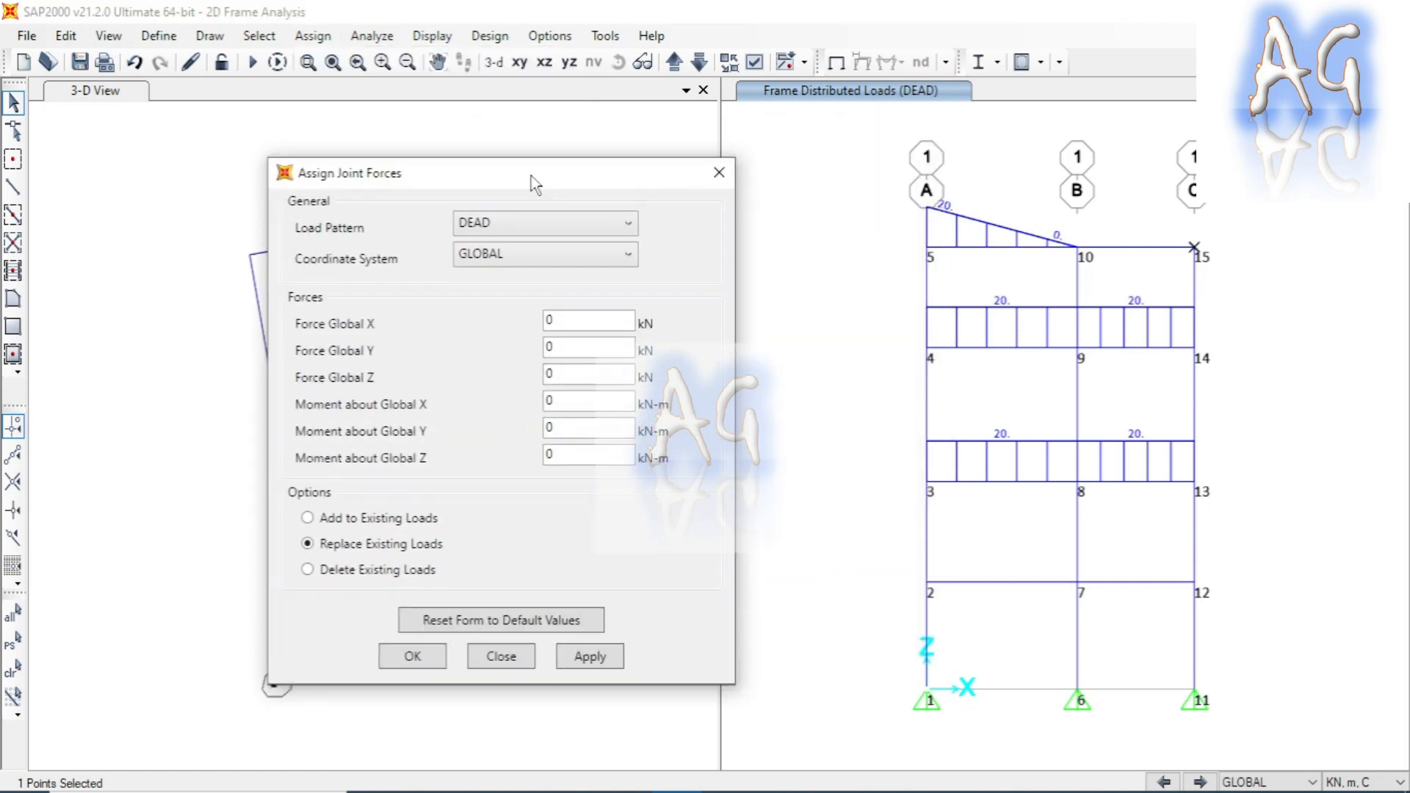
# Set the joint load's pattern to LL and compare the Local coordinate system with GLOBAL, keeping GLOBAL
pyautogui.click(506, 227)
pyautogui.click(509, 269)
pyautogui.click(522, 262)
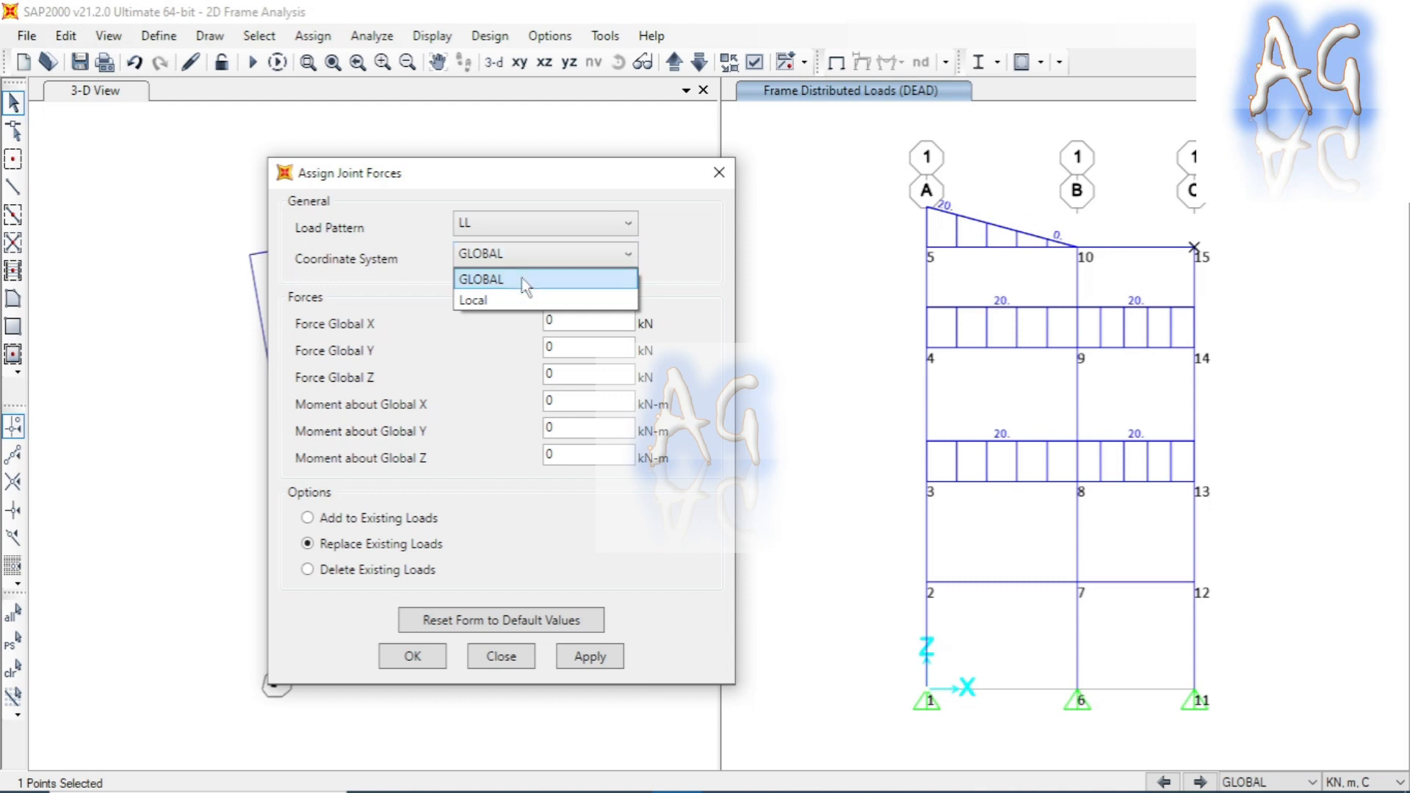
pyautogui.click(525, 301)
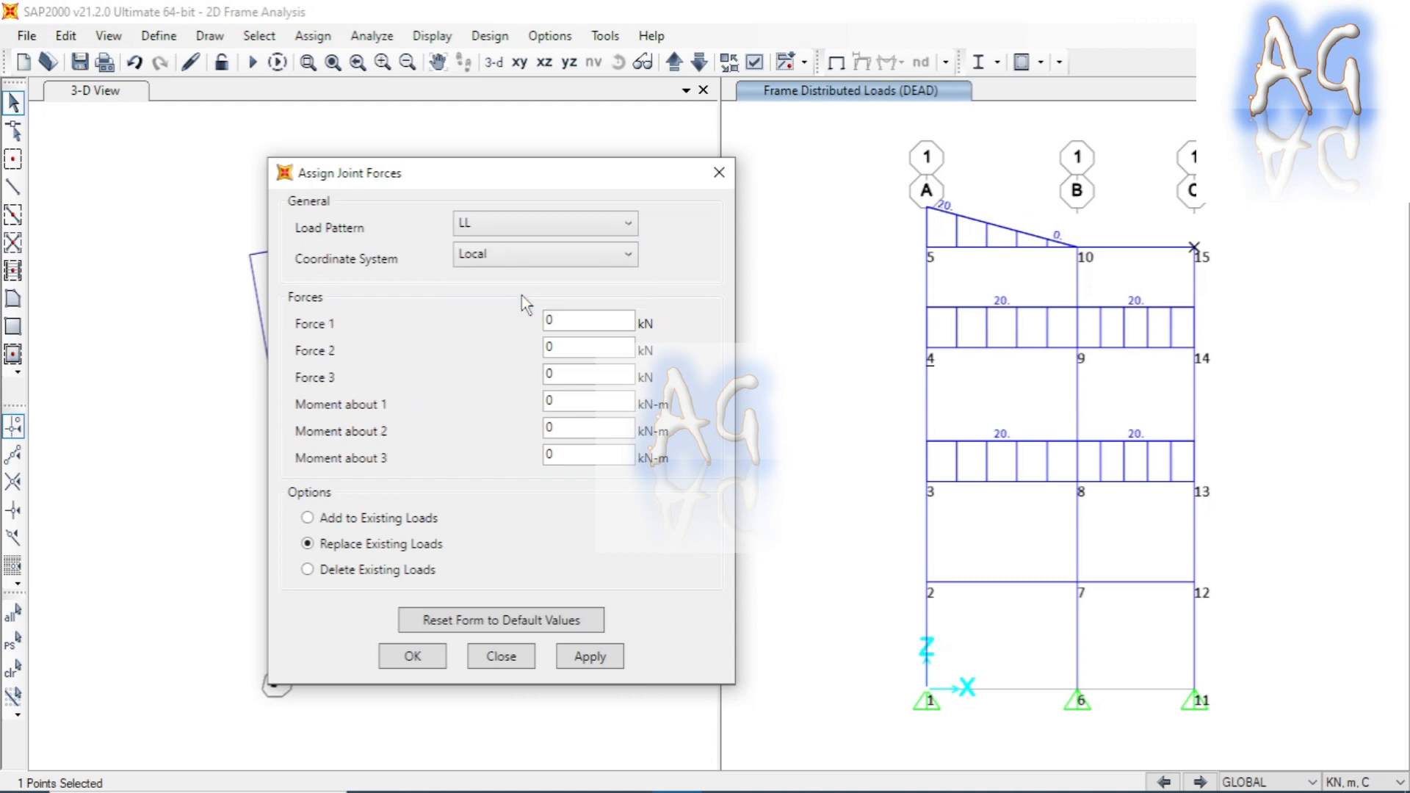
pyautogui.click(526, 266)
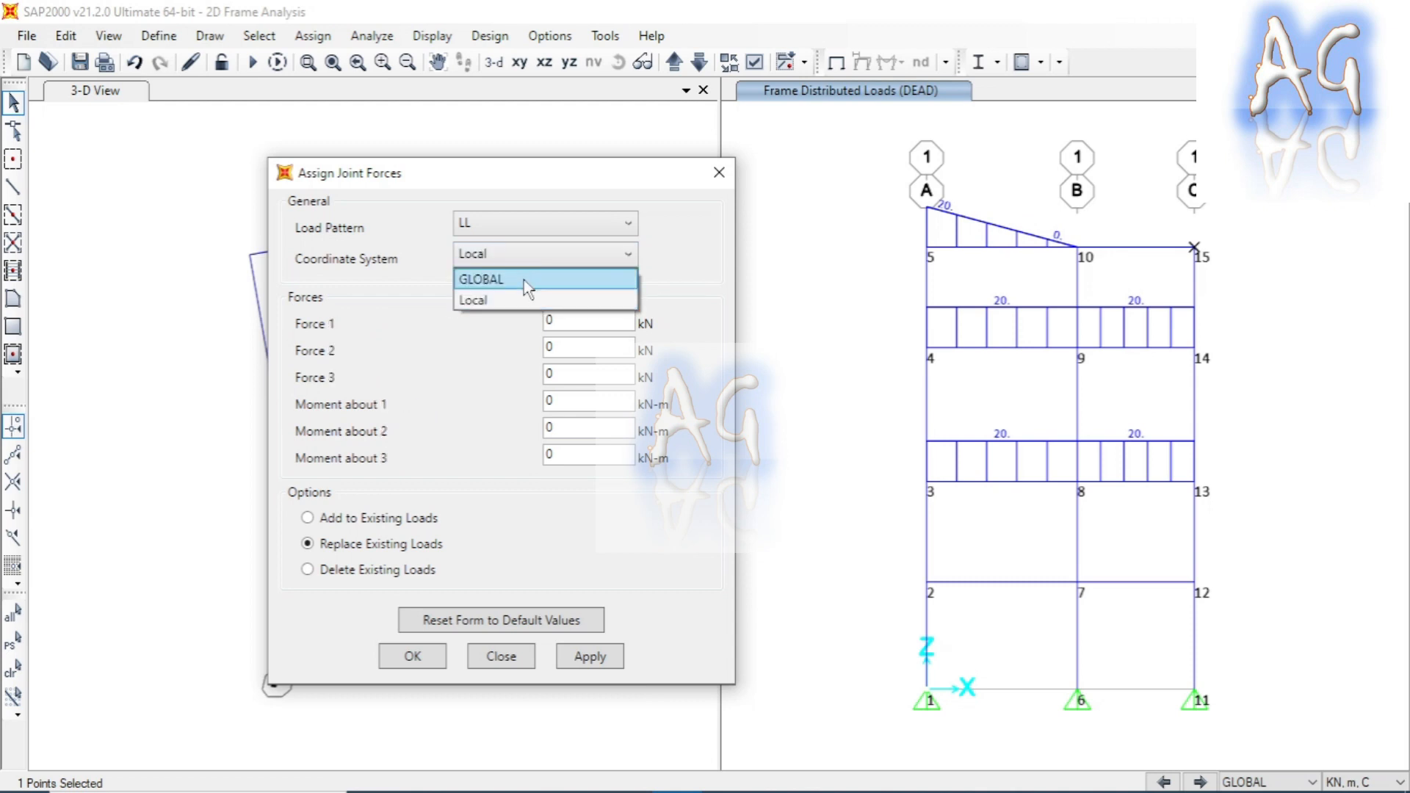
pyautogui.click(525, 279)
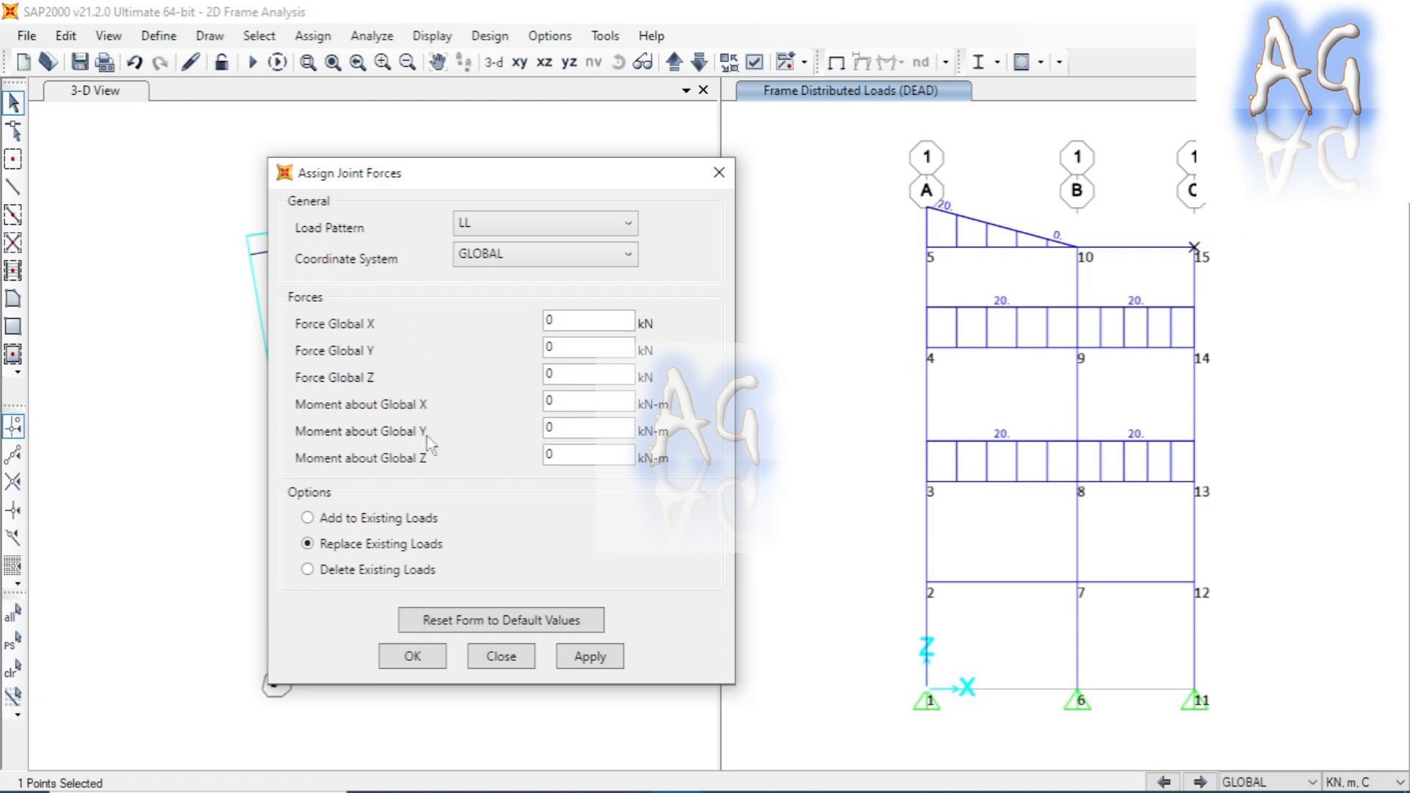
# Assign a moment of -20 kN-m about global Y to joint 15
pyautogui.moveTo(550, 428); pyautogui.dragTo(585, 427)
pyautogui.write('2')
pyautogui.write('-')
pyautogui.click(592, 658)
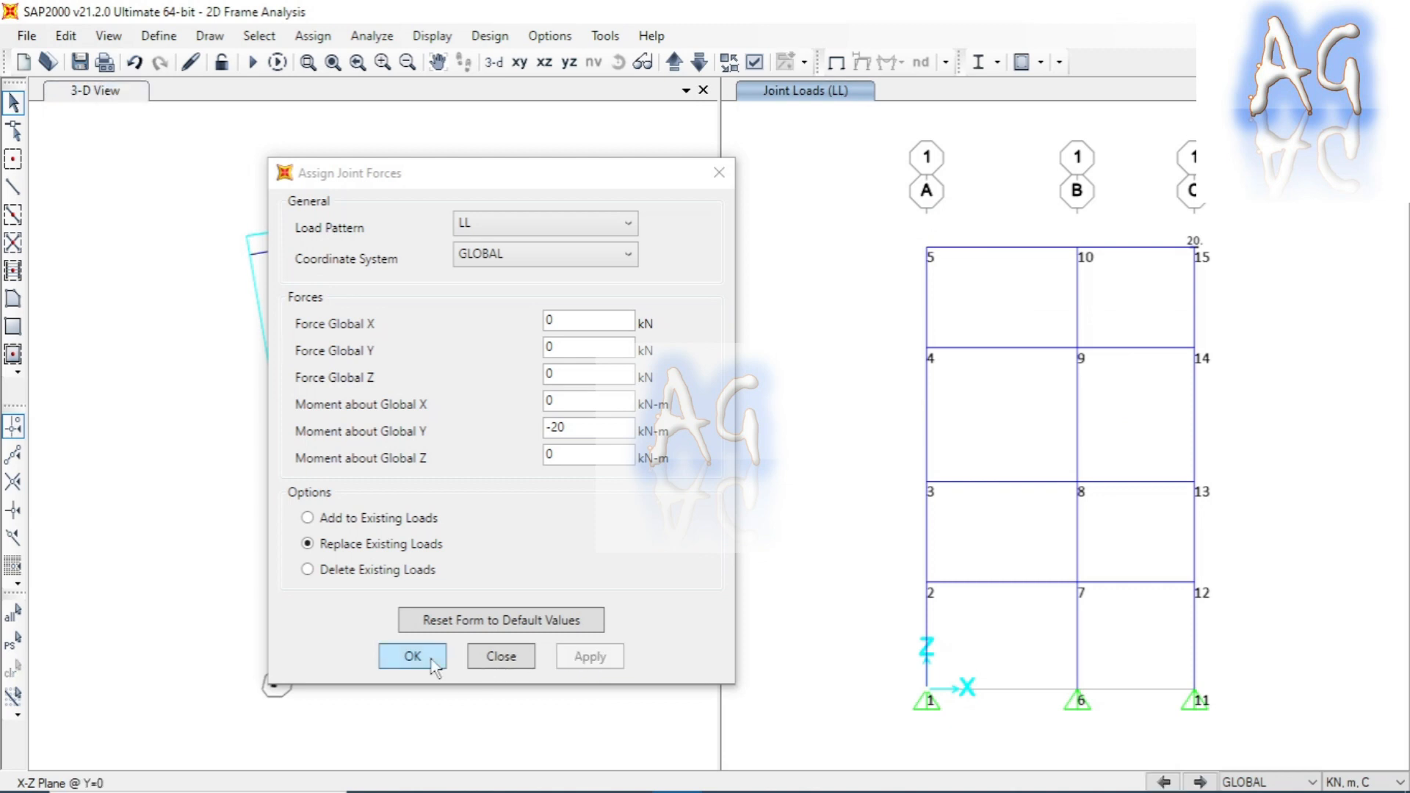
pyautogui.click(413, 656)
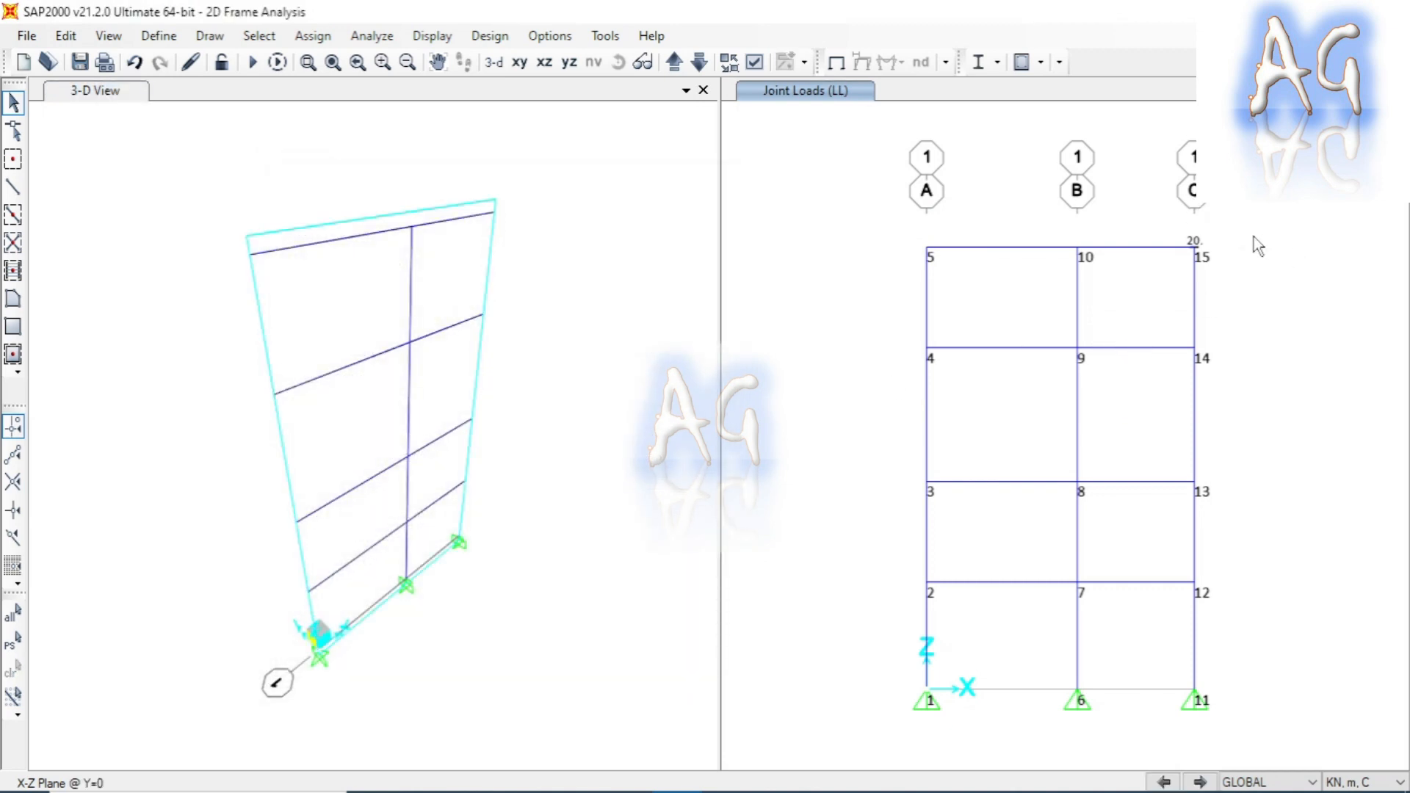
# Inspect the moment assigned at joint 15 up close and in a 3D view, and restore the XZ elevation view
pyautogui.scroll(3, 1223, 241)
pyautogui.scroll(2, 1137, 274)
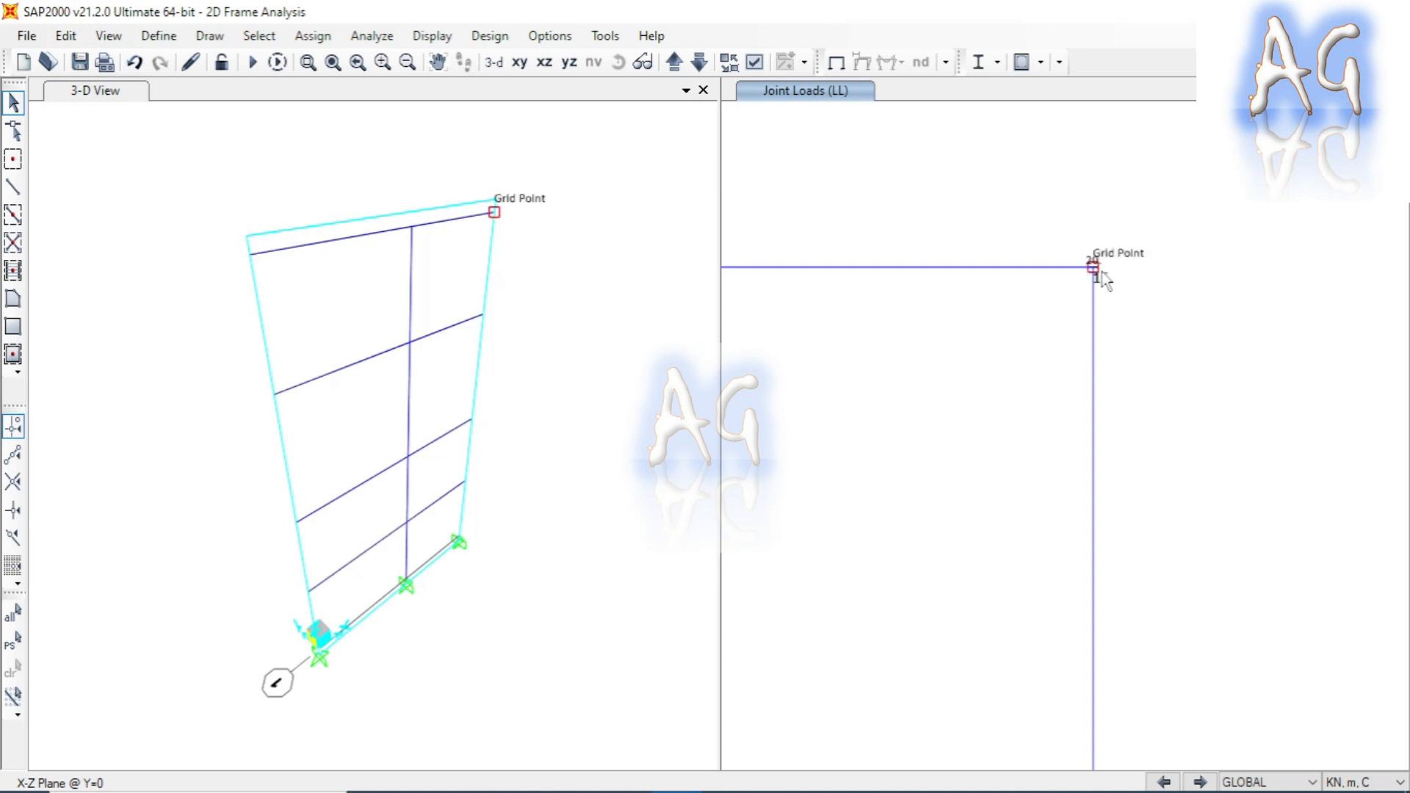
pyautogui.scroll(-5, 1251, 407)
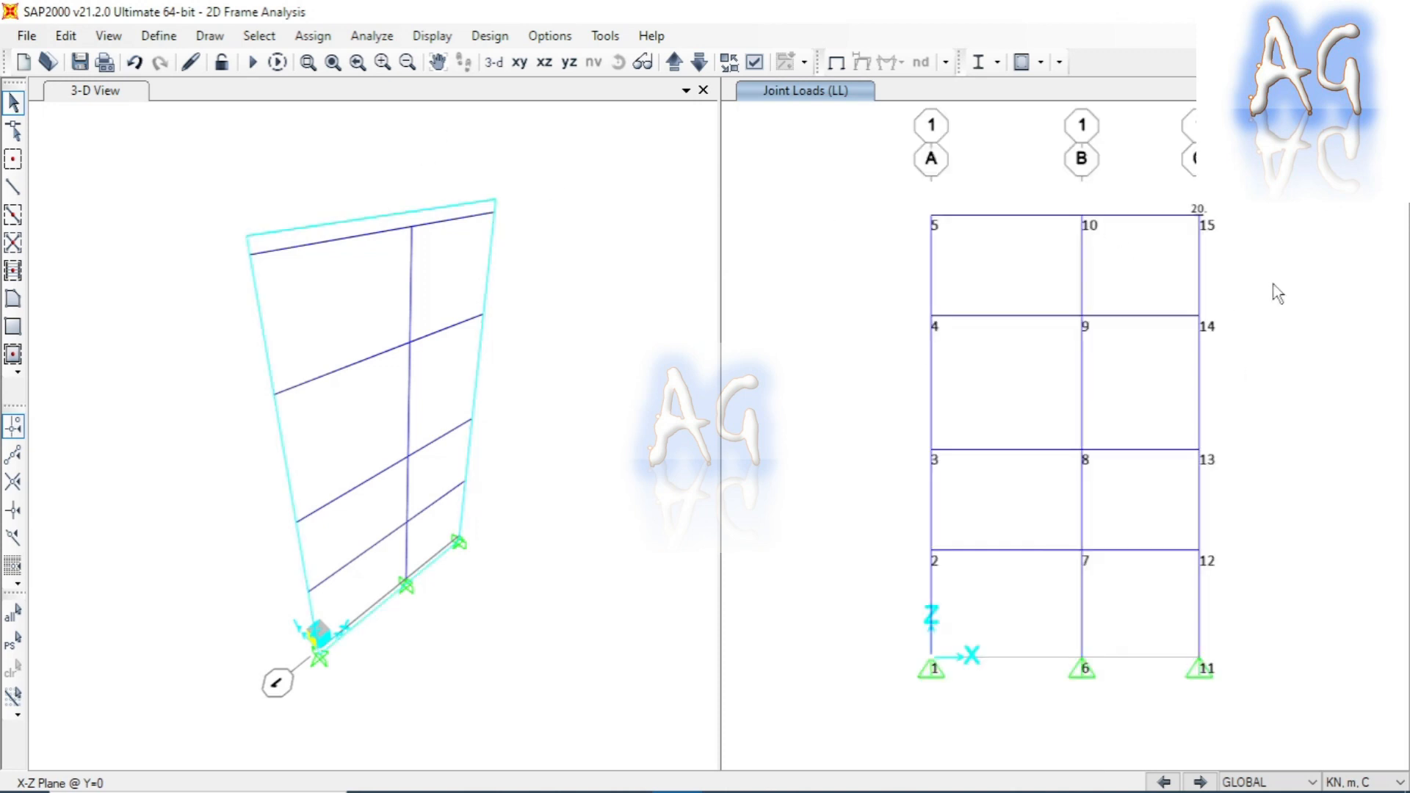
pyautogui.click(495, 63)
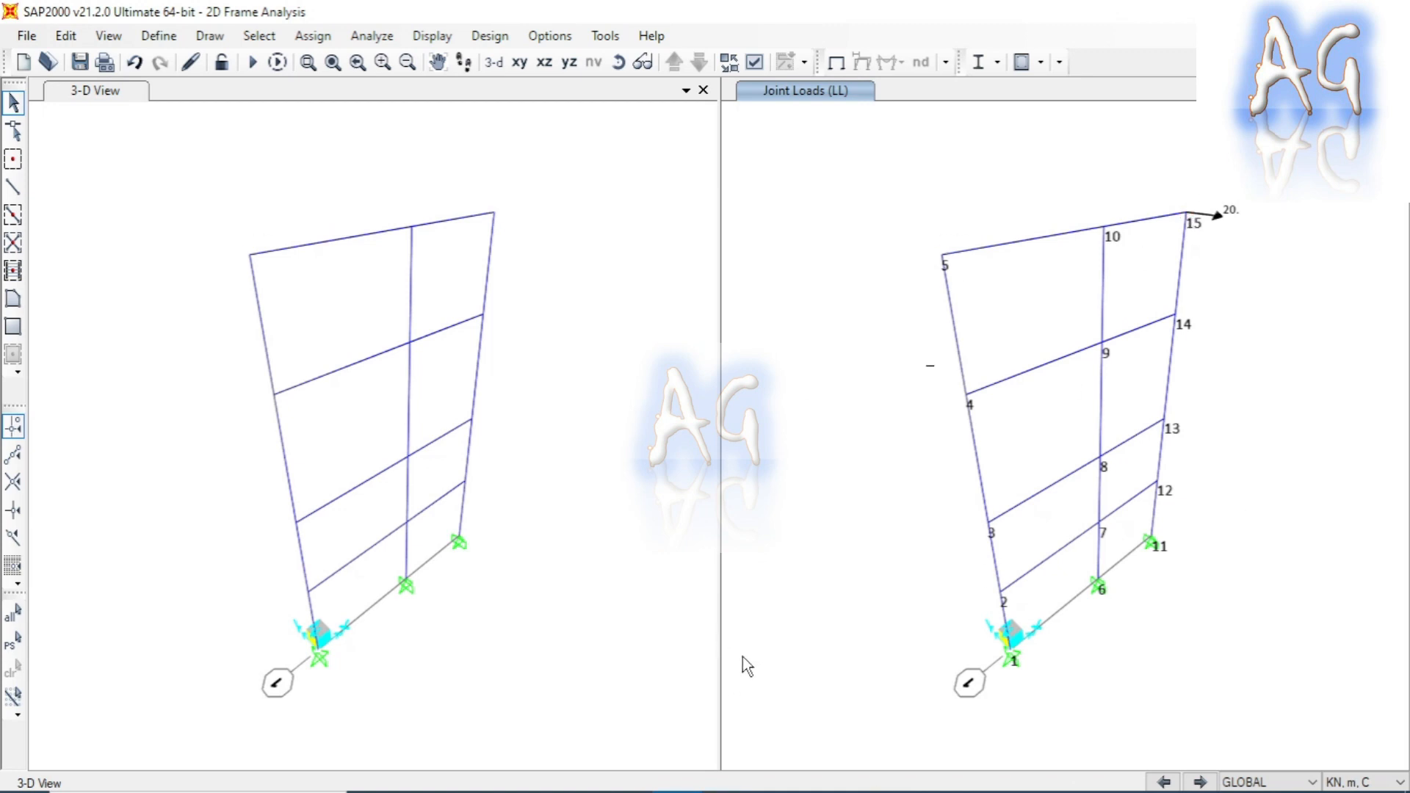
pyautogui.click(778, 783)
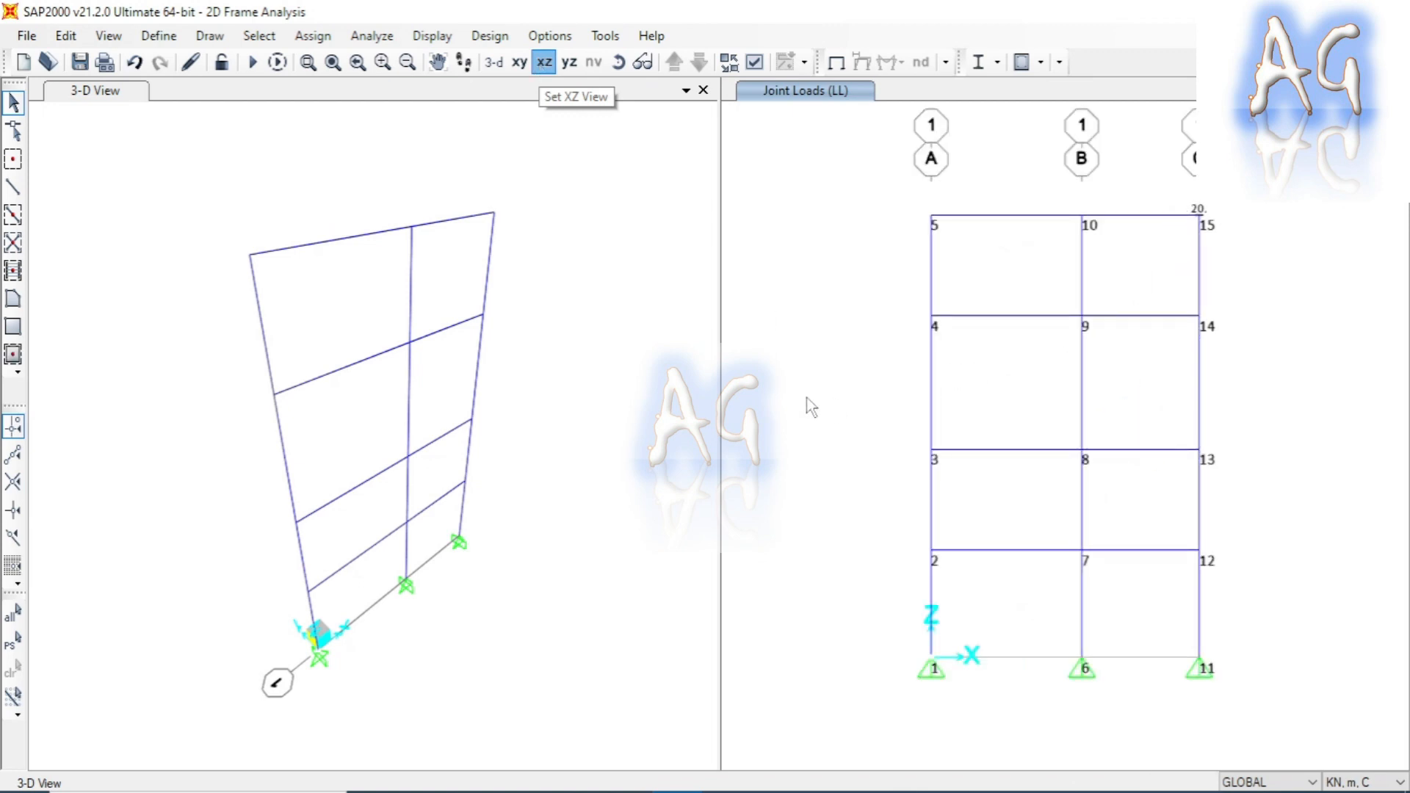
# Open the frame point load assignment for the beam between joints 4 and 9, using pattern LL and absolute distances from End-I
pyautogui.click(979, 317)
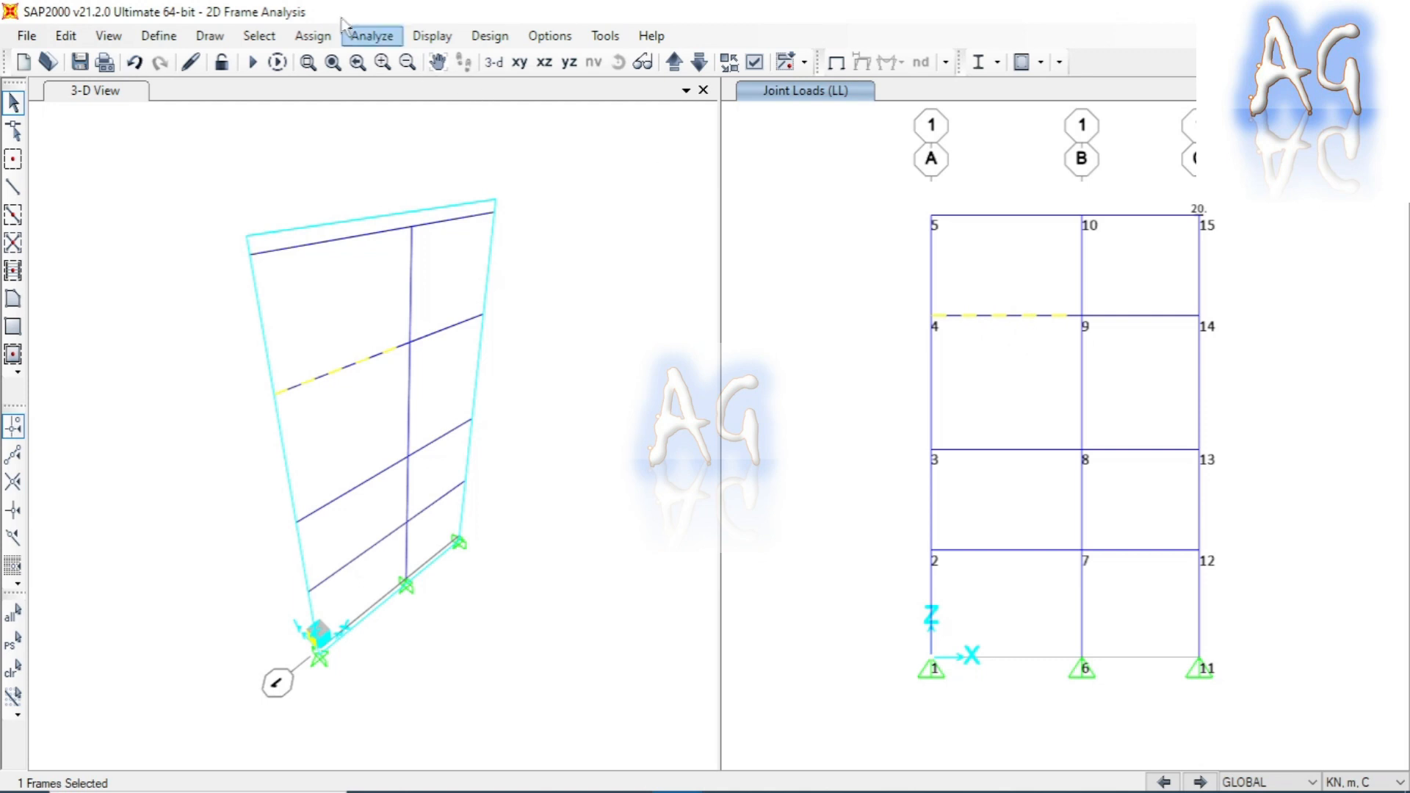
pyautogui.click(310, 36)
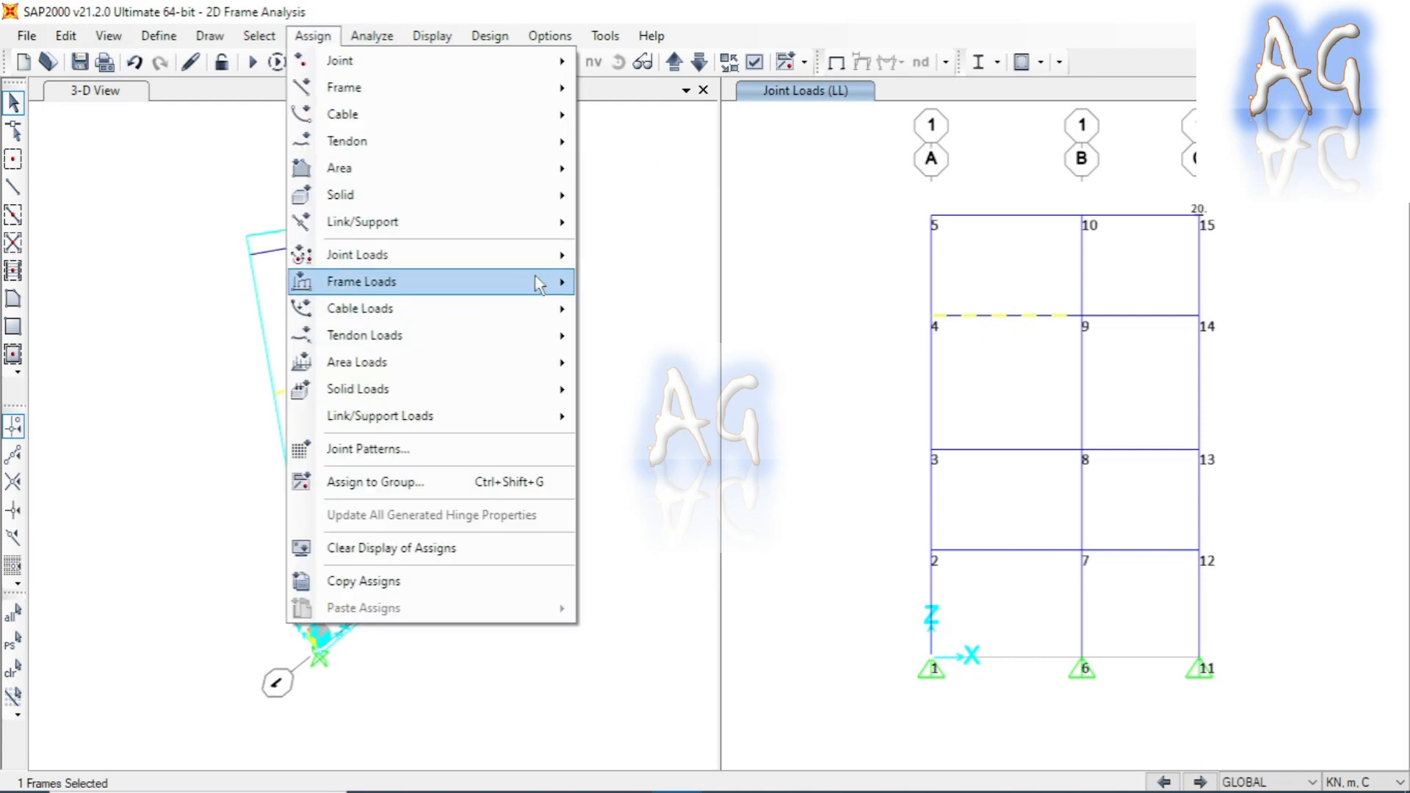
pyautogui.moveTo(538, 285)
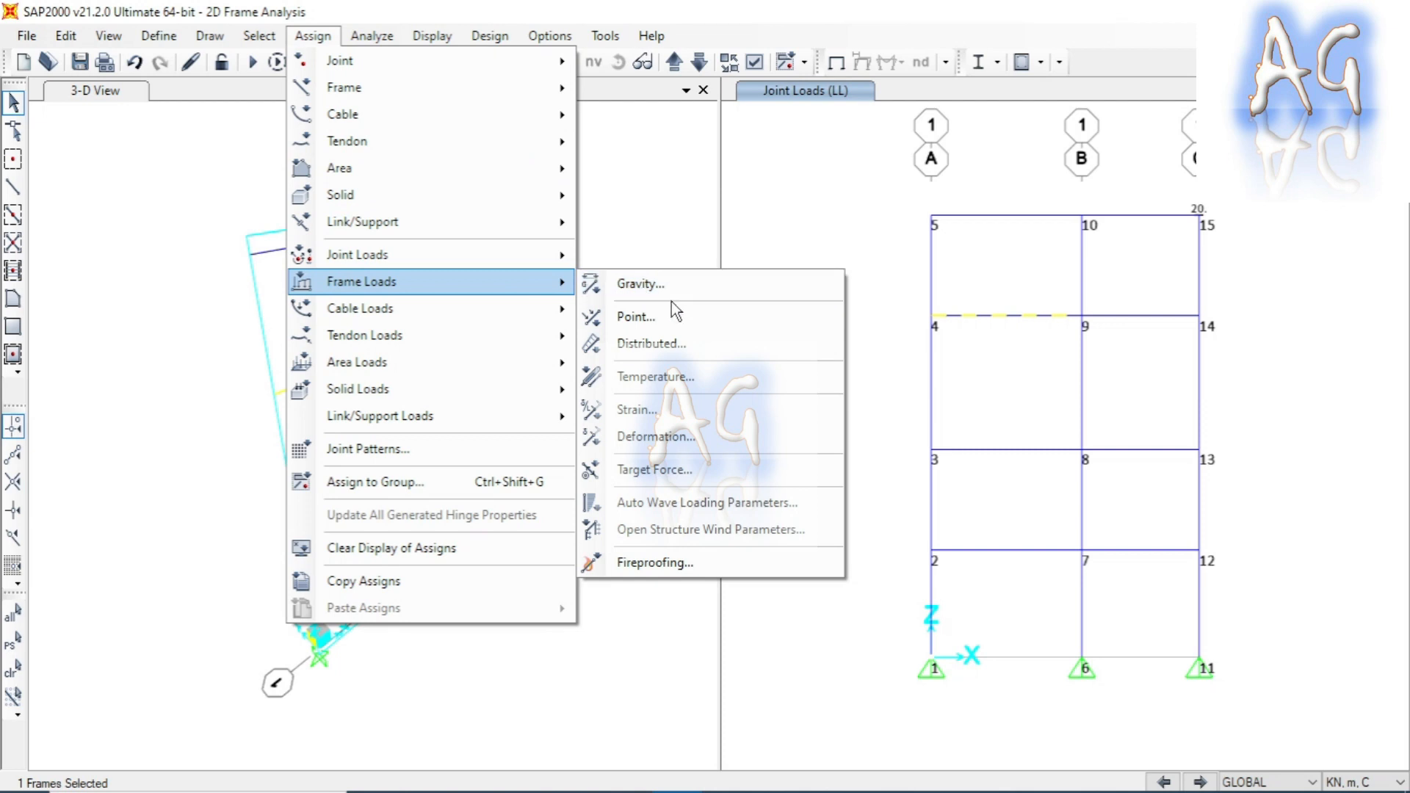
pyautogui.click(685, 319)
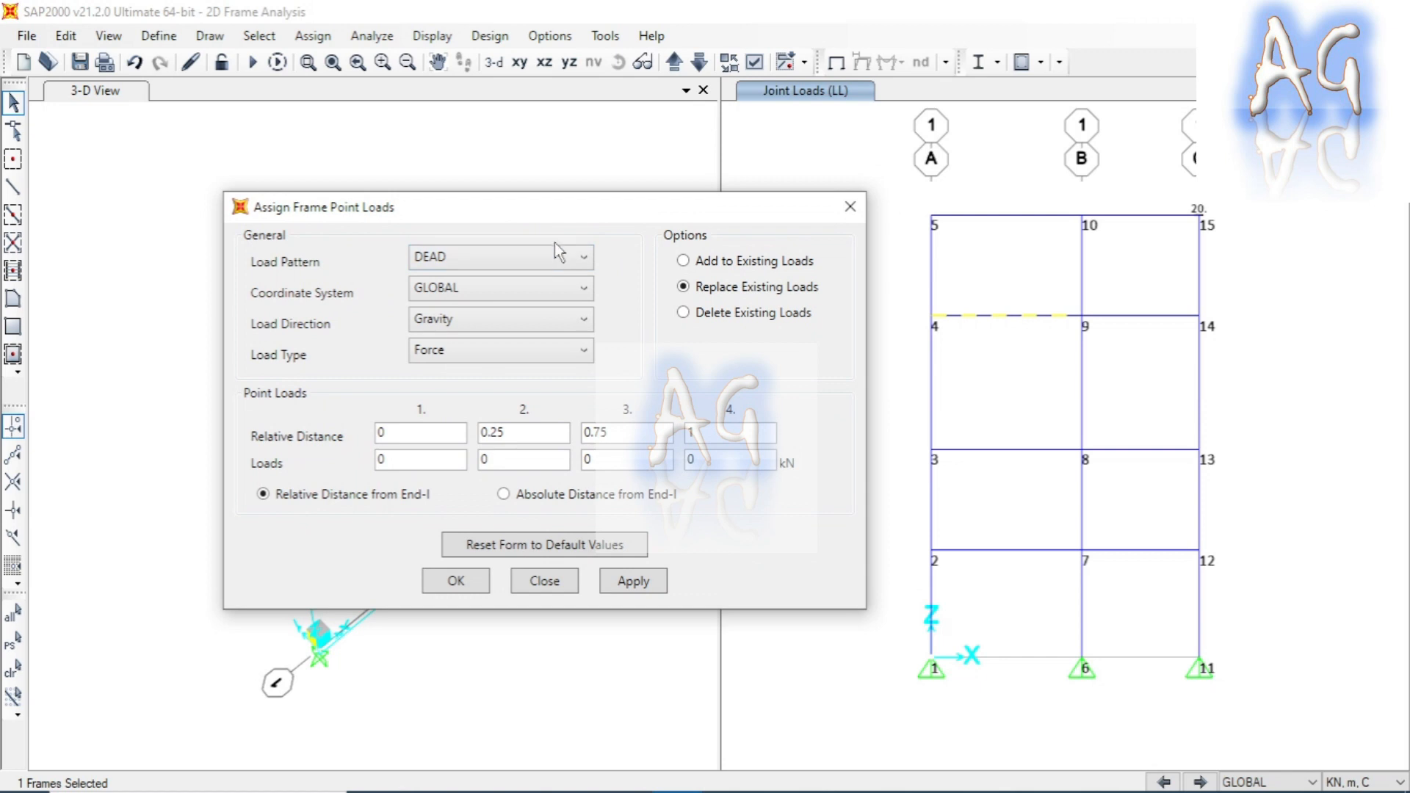
pyautogui.click(504, 258)
pyautogui.click(501, 302)
pyautogui.click(386, 457)
pyautogui.click(483, 457)
pyautogui.click(505, 494)
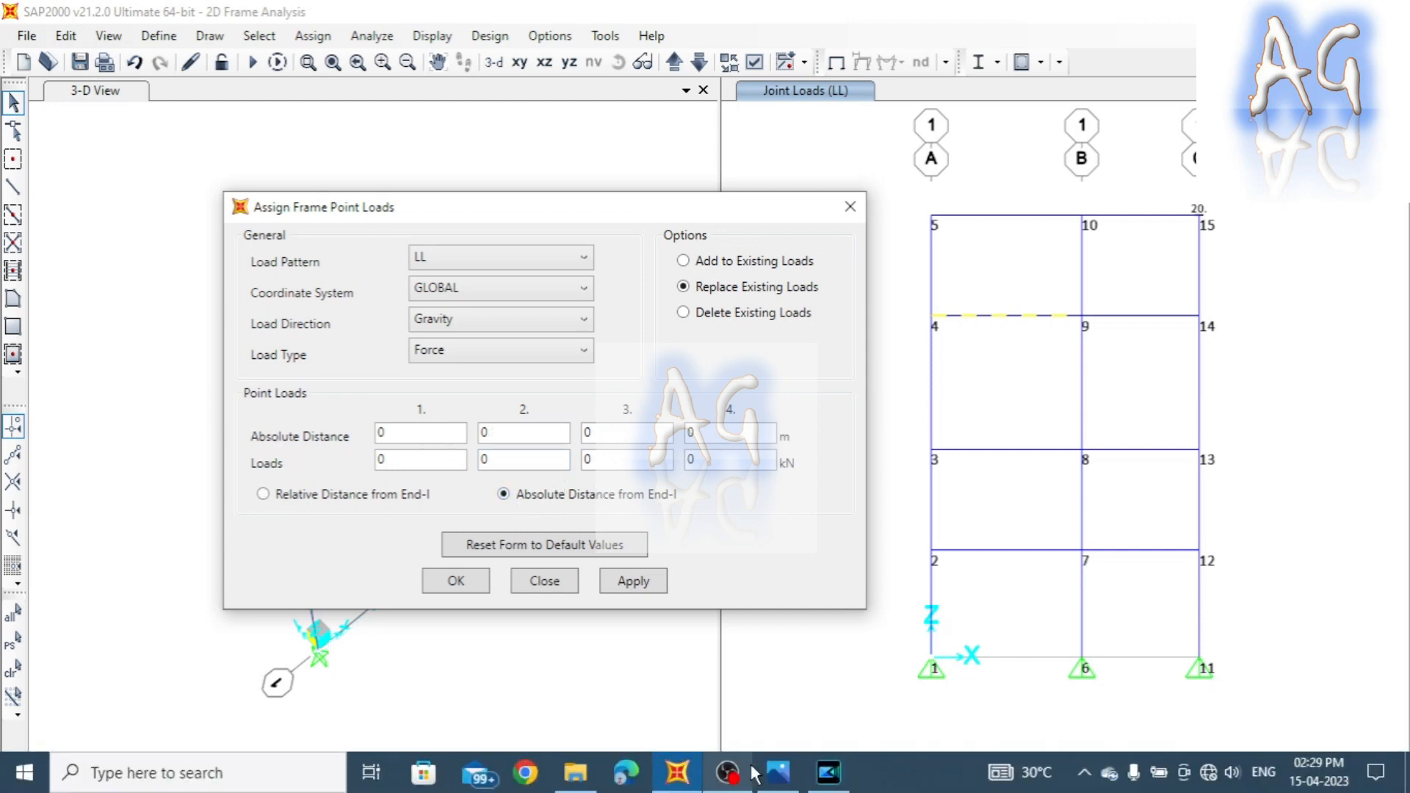
# Check the loading reference image and assign a 30 kN gravity point load 2 m from End-I of beam 4-9
pyautogui.click(778, 772)
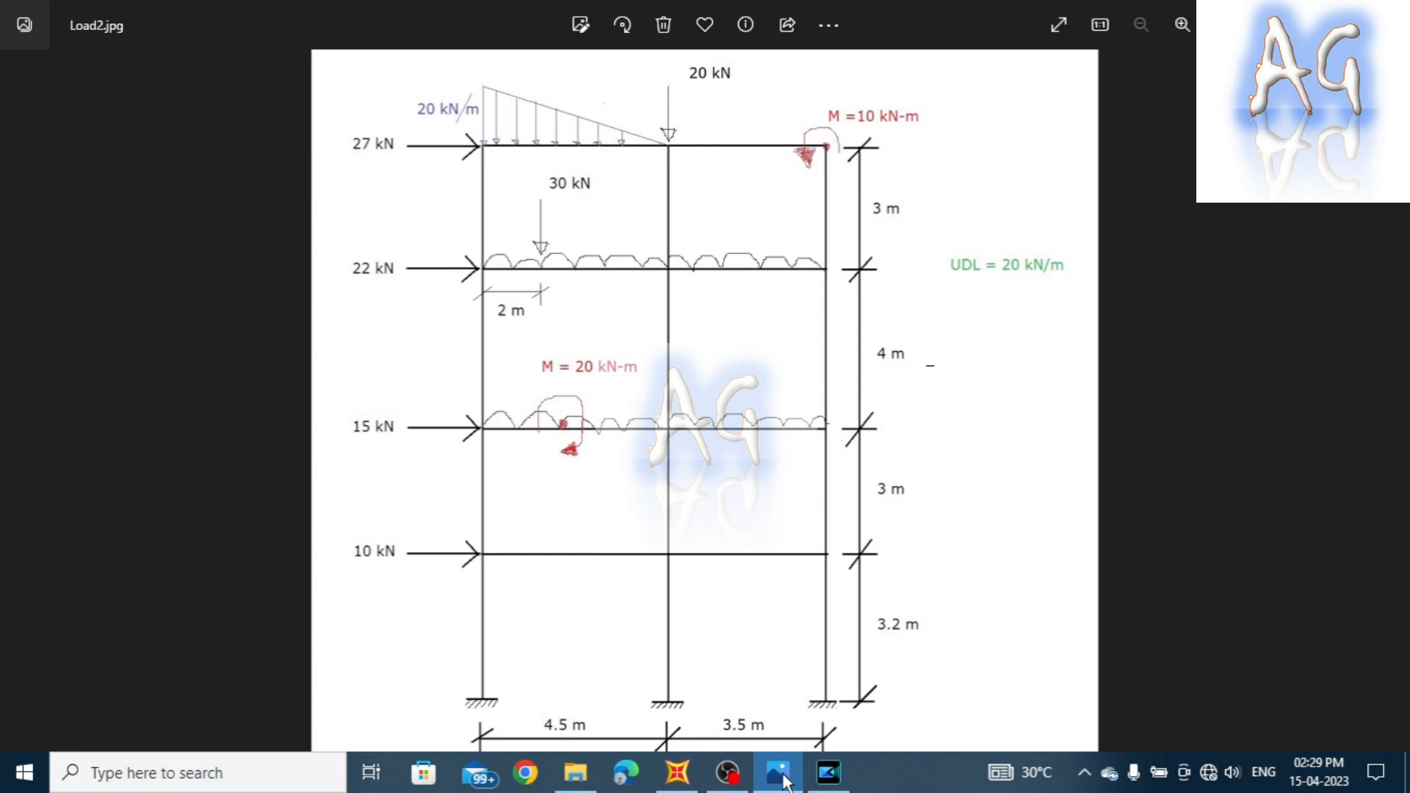
pyautogui.click(779, 773)
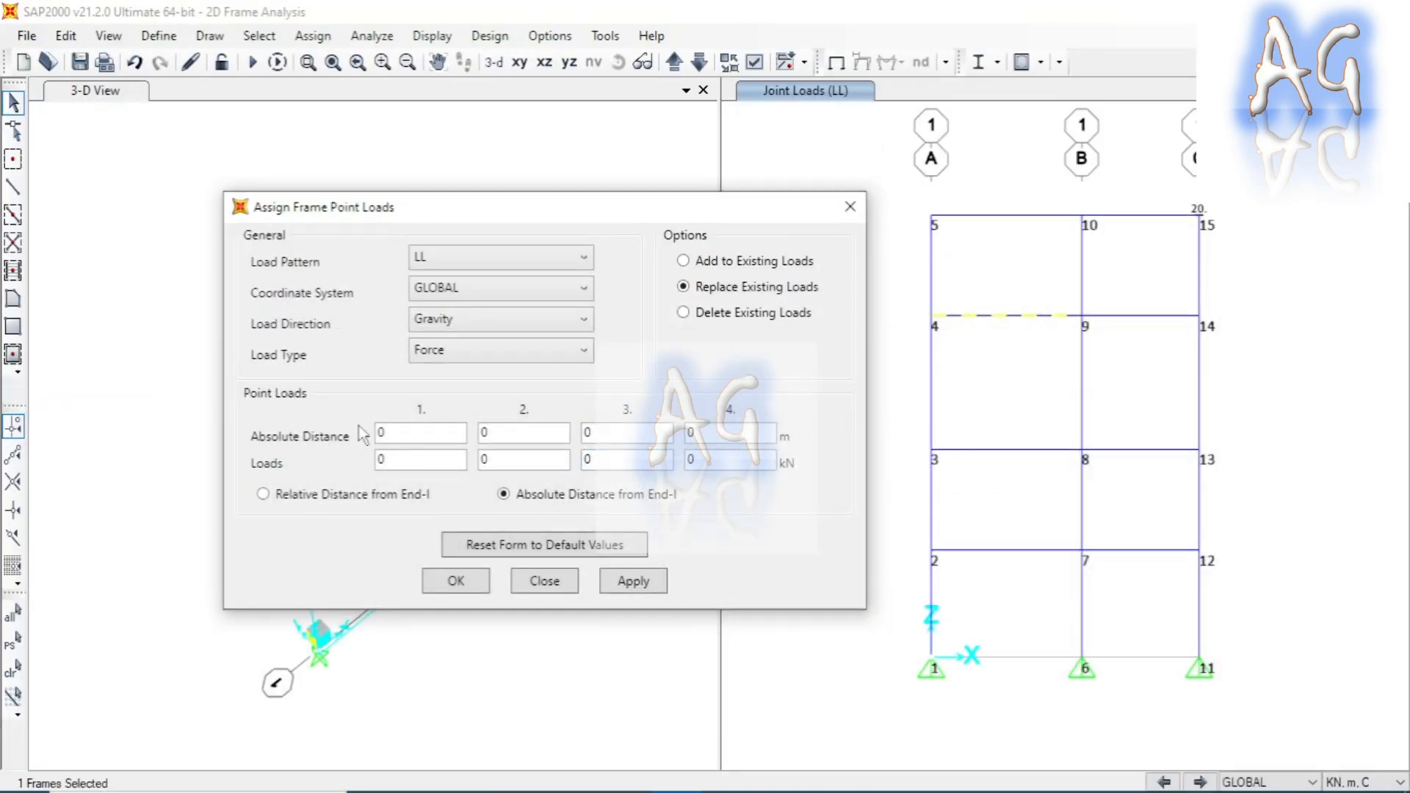
pyautogui.doubleClick(395, 433)
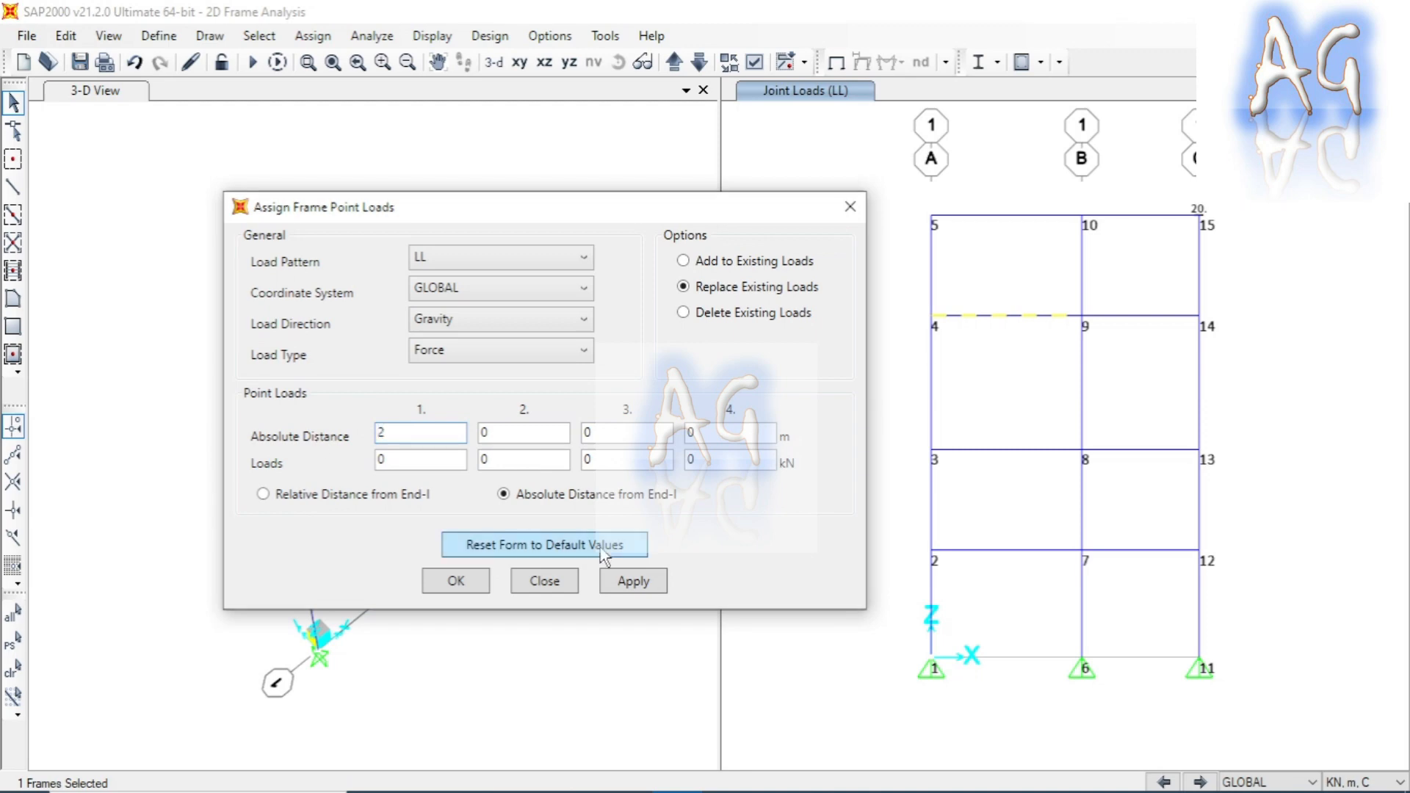
pyautogui.hotkey('alt', 'Tab')
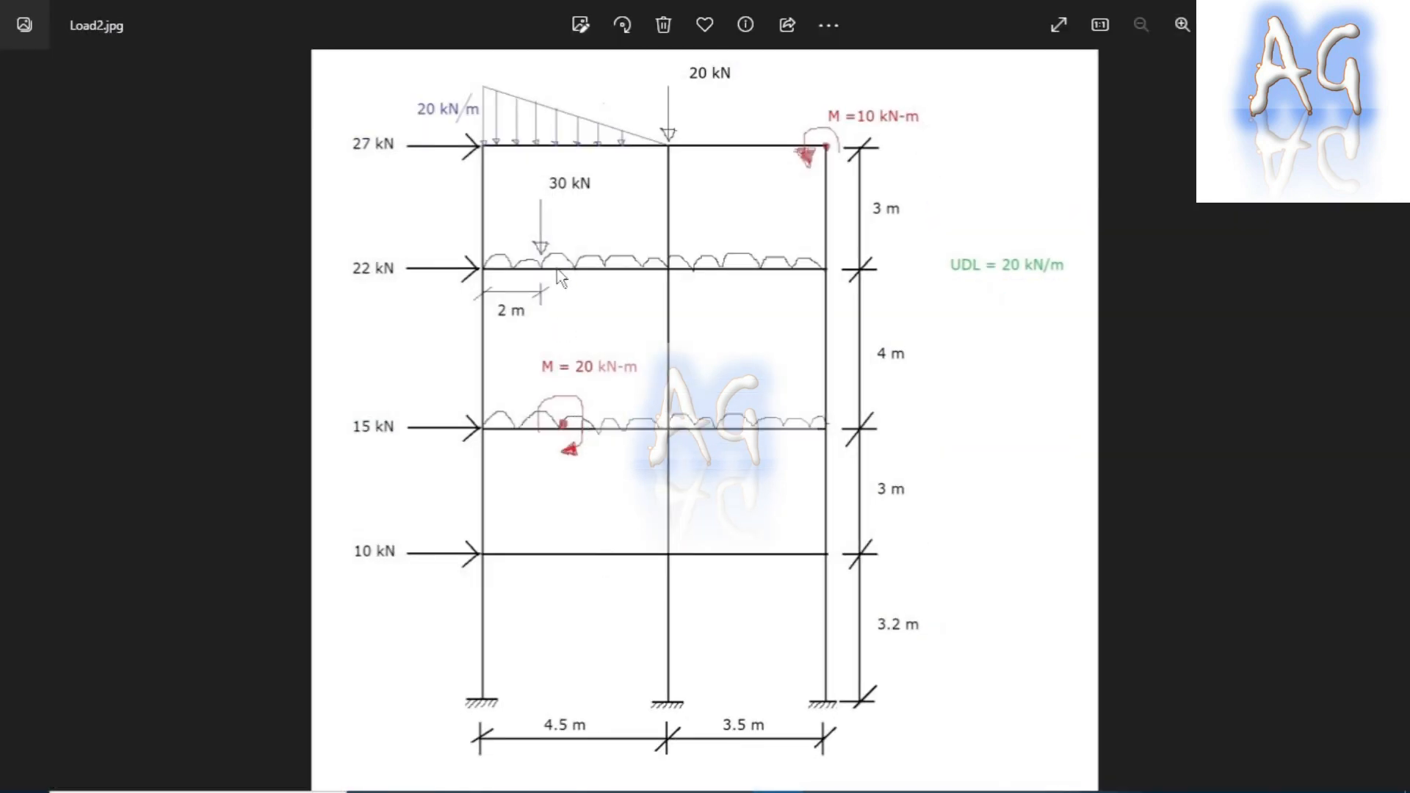
pyautogui.hotkey('alt', 'Tab')
pyautogui.doubleClick(402, 459)
pyautogui.write('30')
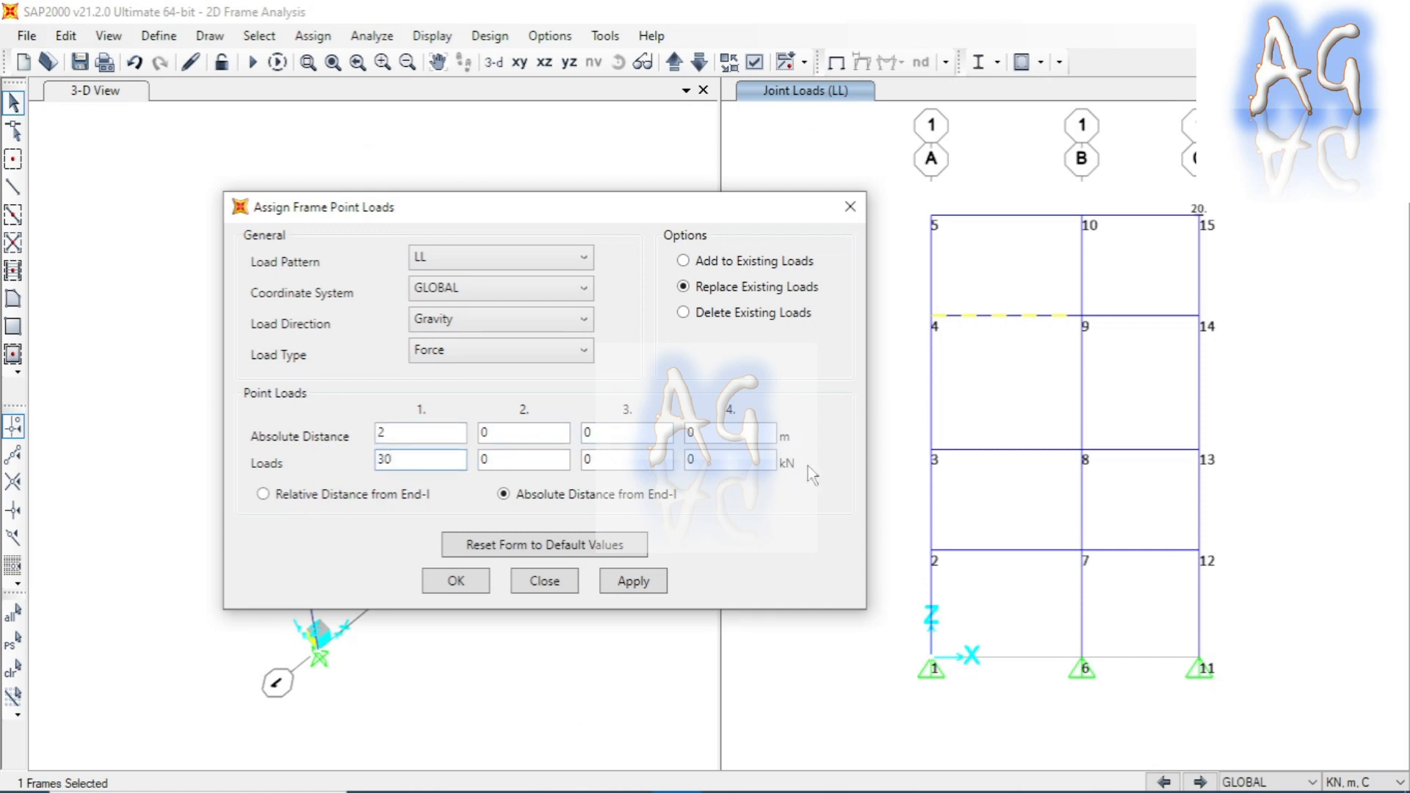
pyautogui.click(736, 438)
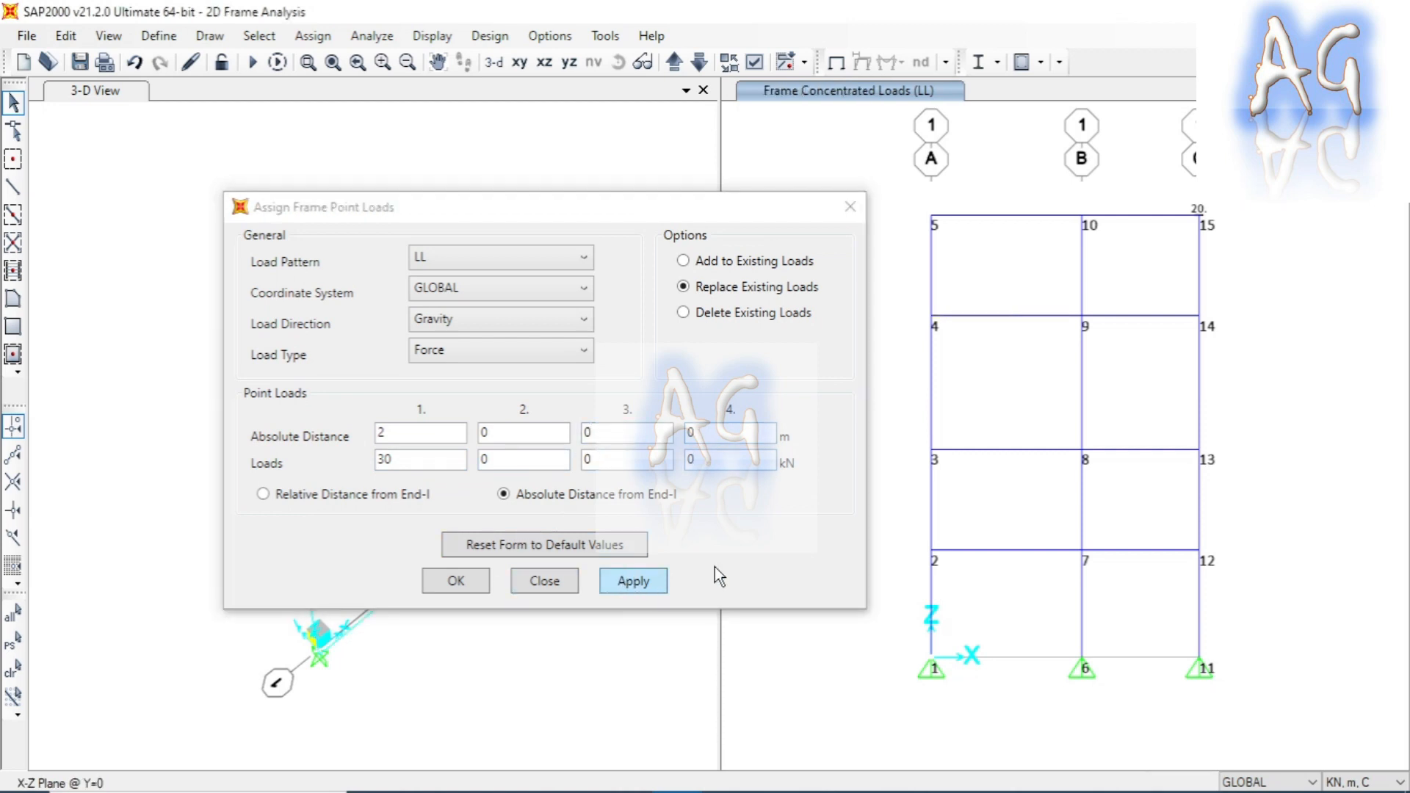
pyautogui.click(461, 580)
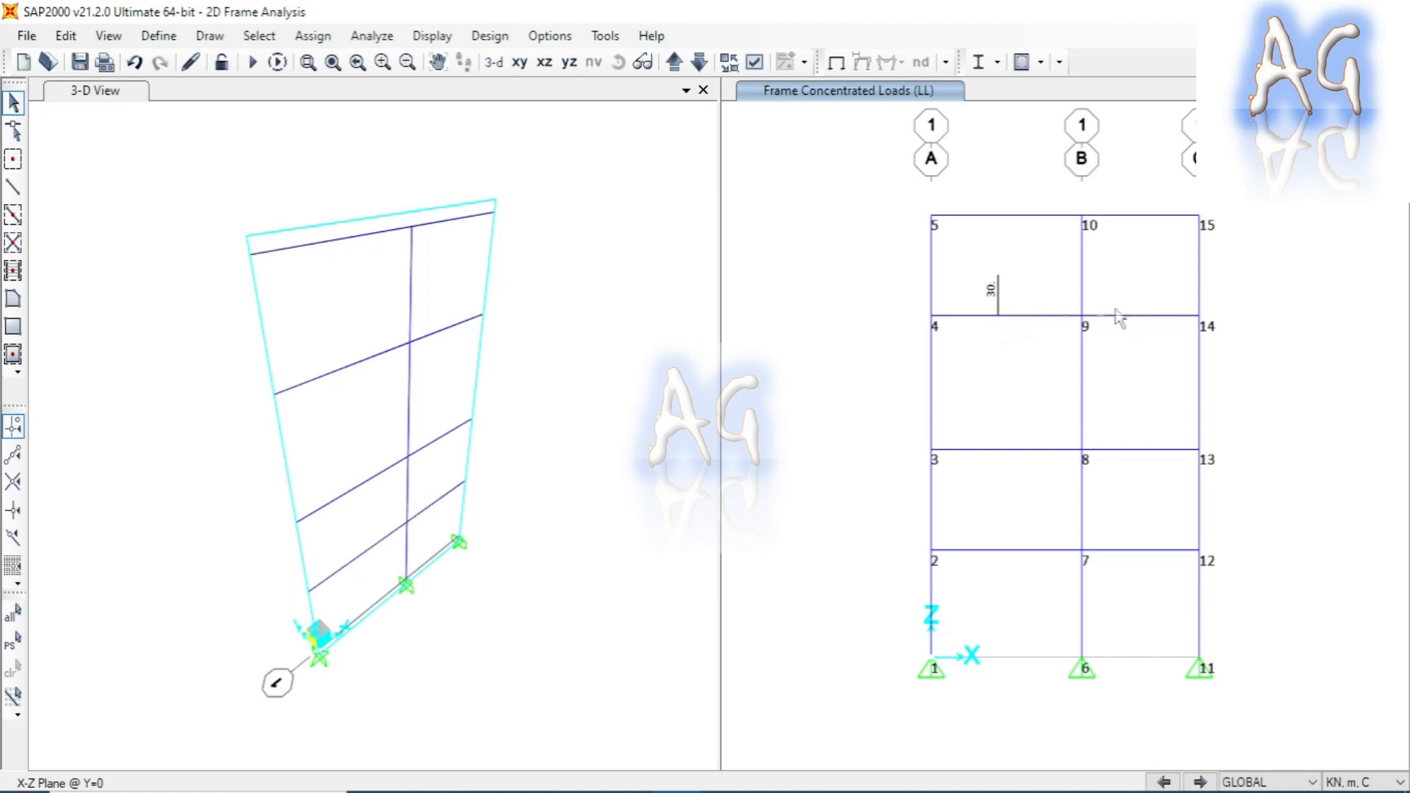
# Inspect the point load on beam 4-9 in a 3D view and restore the XZ elevation view
pyautogui.click(453, 156)
pyautogui.click(493, 62)
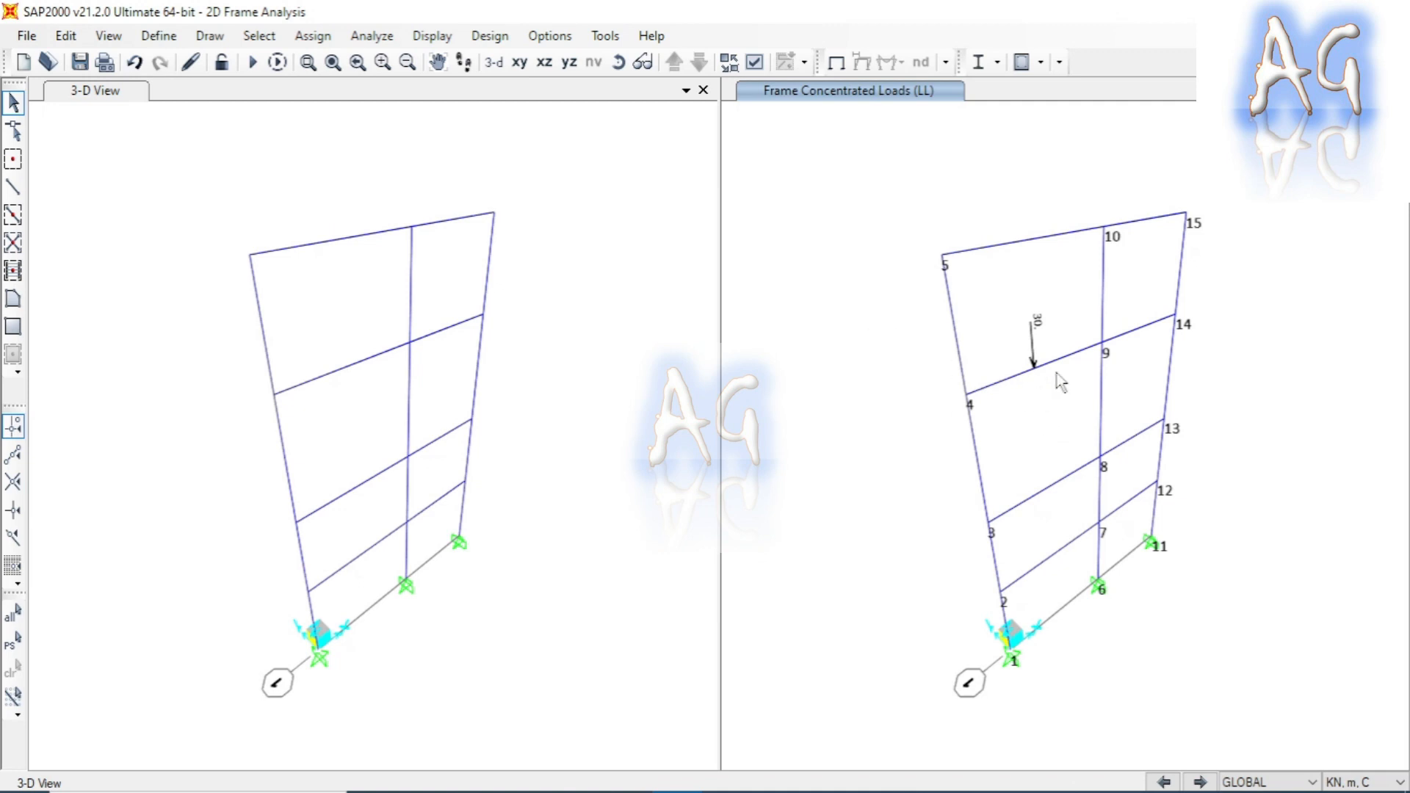
pyautogui.click(545, 63)
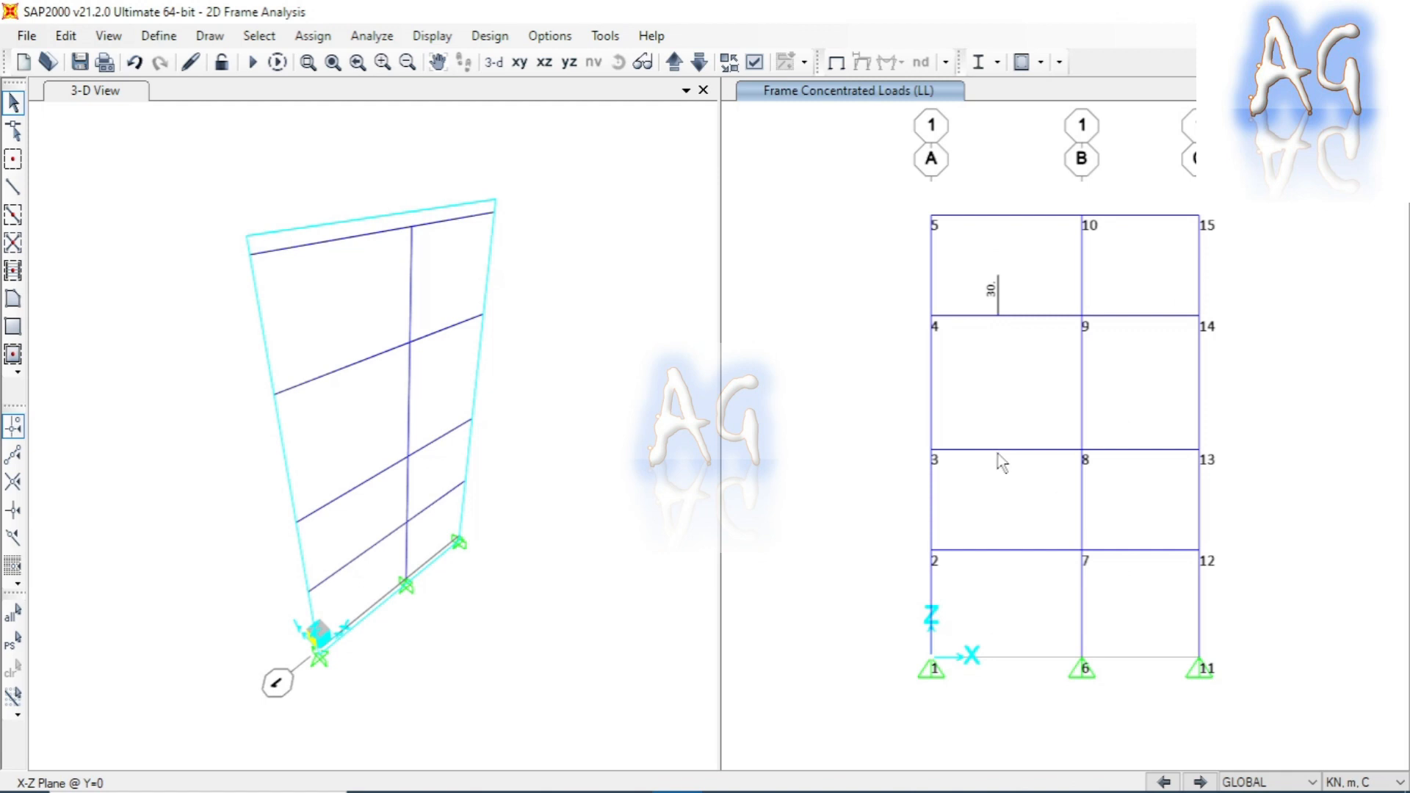
# Open the frame point load assignment for the beam between joints 3 and 8 and set the load type to Moment
pyautogui.click(1010, 455)
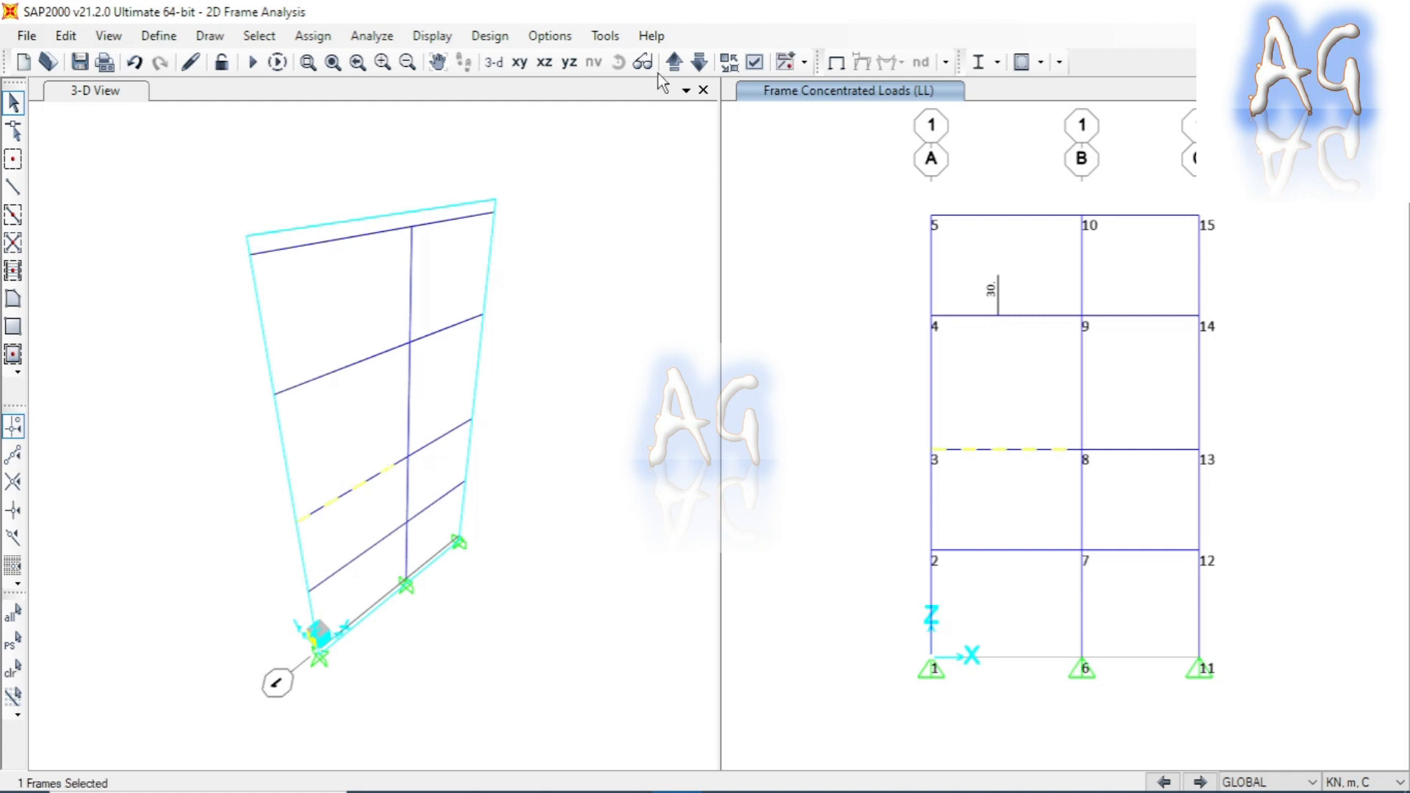
pyautogui.click(318, 38)
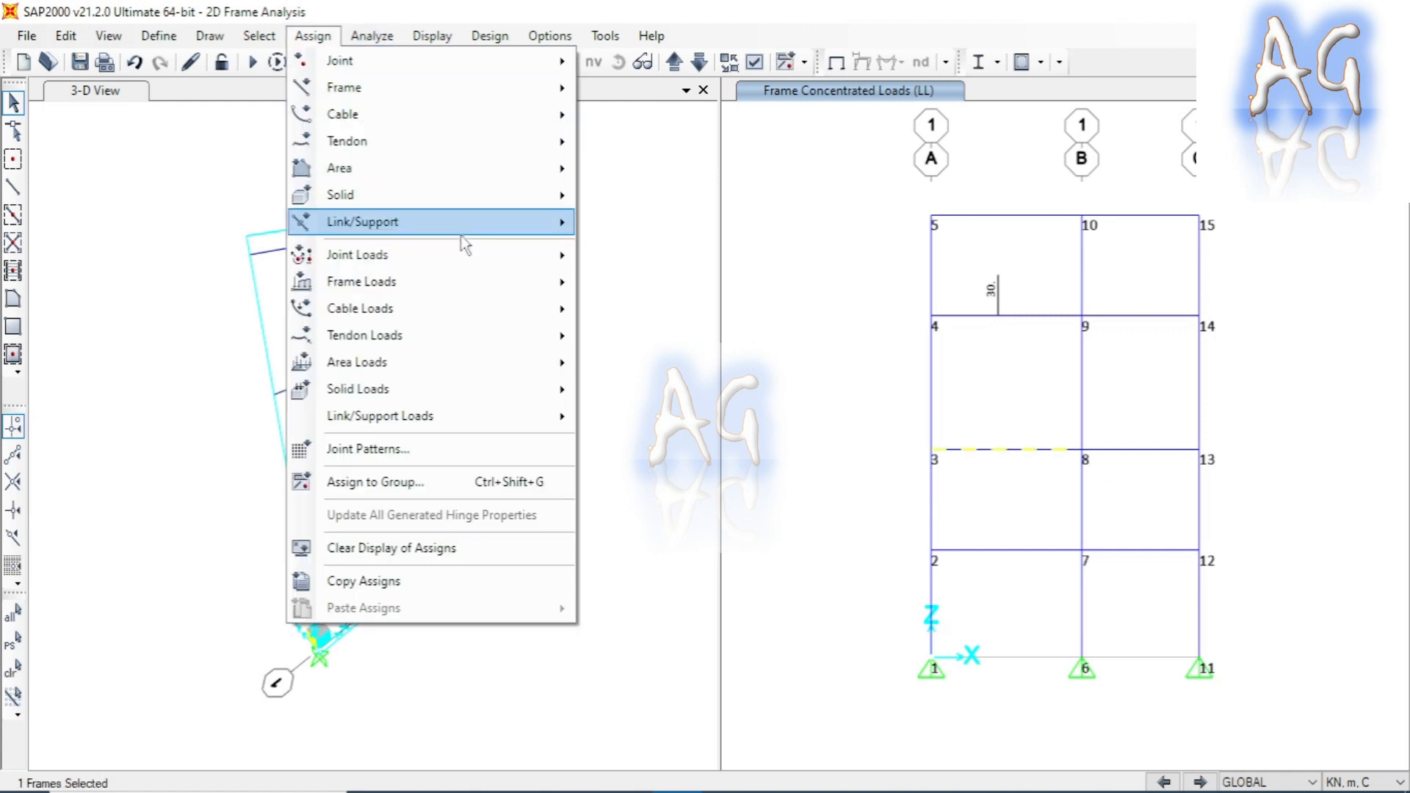
pyautogui.moveTo(496, 283)
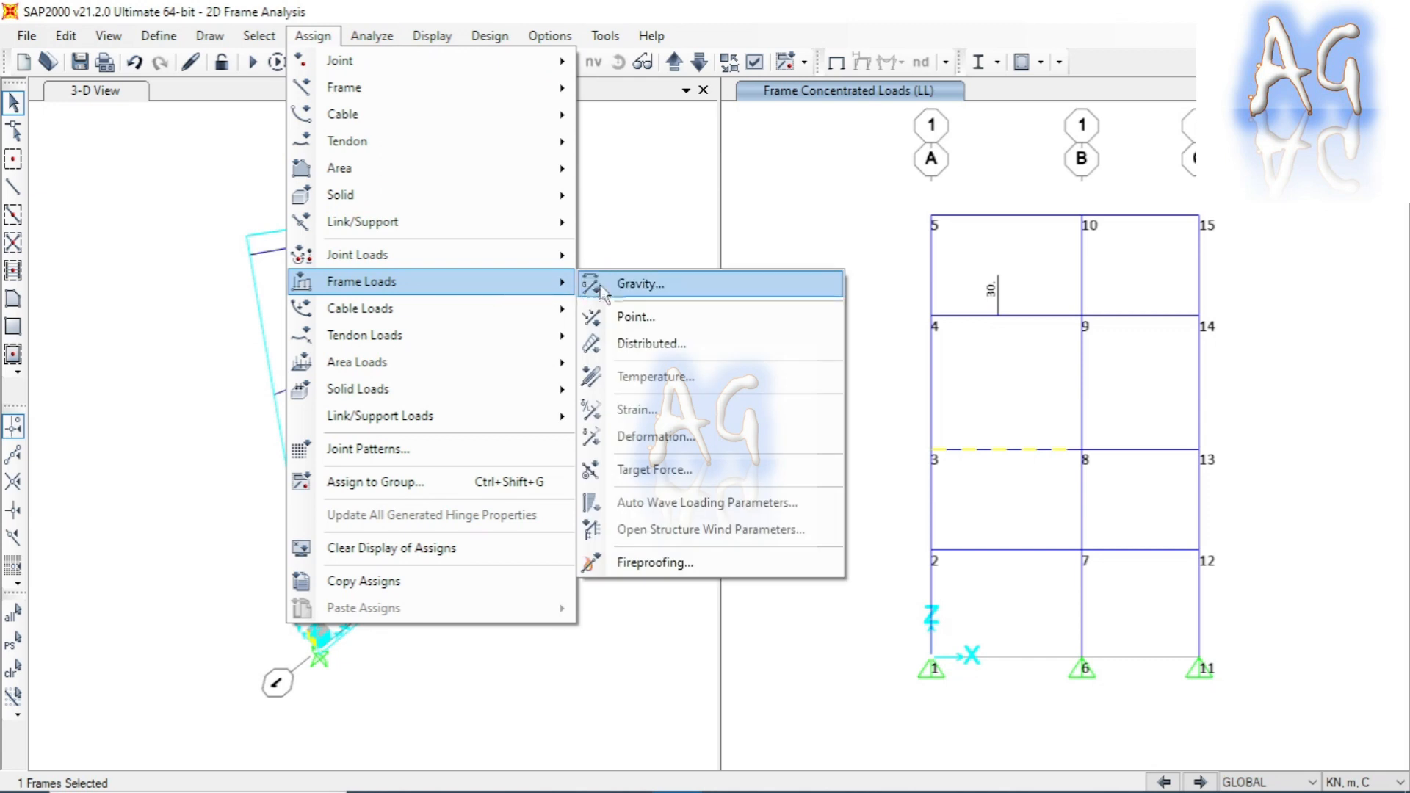
pyautogui.click(724, 315)
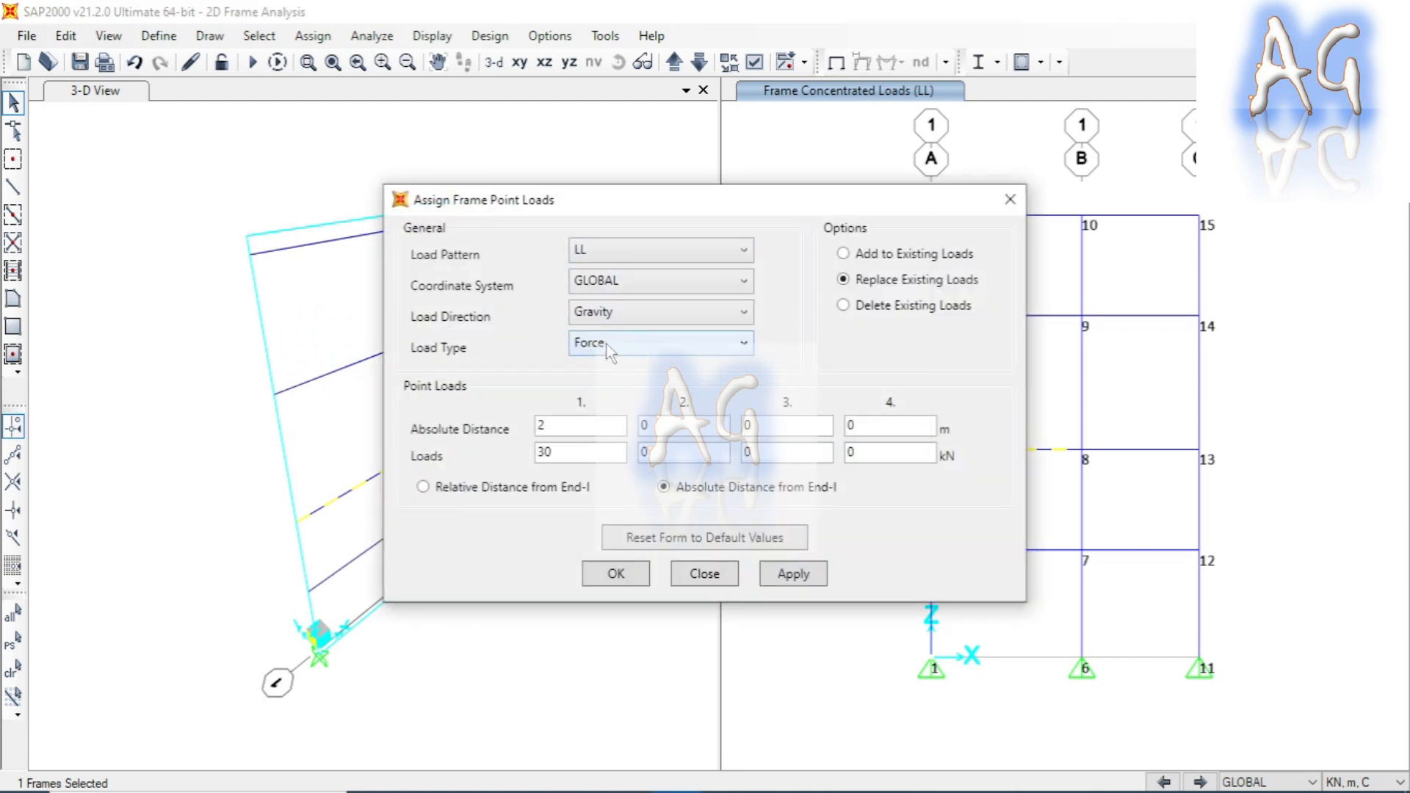
pyautogui.click(634, 342)
pyautogui.click(633, 387)
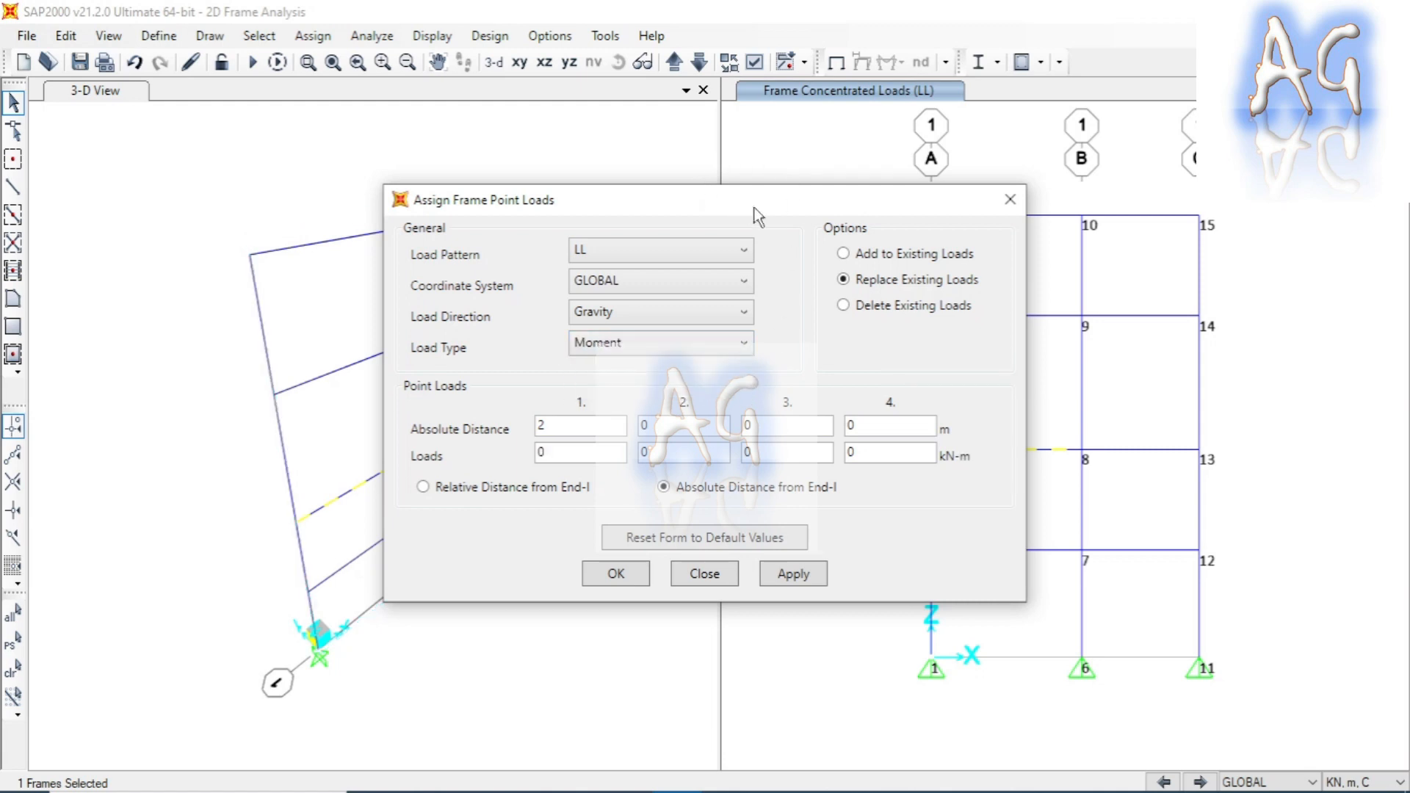
pyautogui.moveTo(746, 207); pyautogui.dragTo(492, 224)
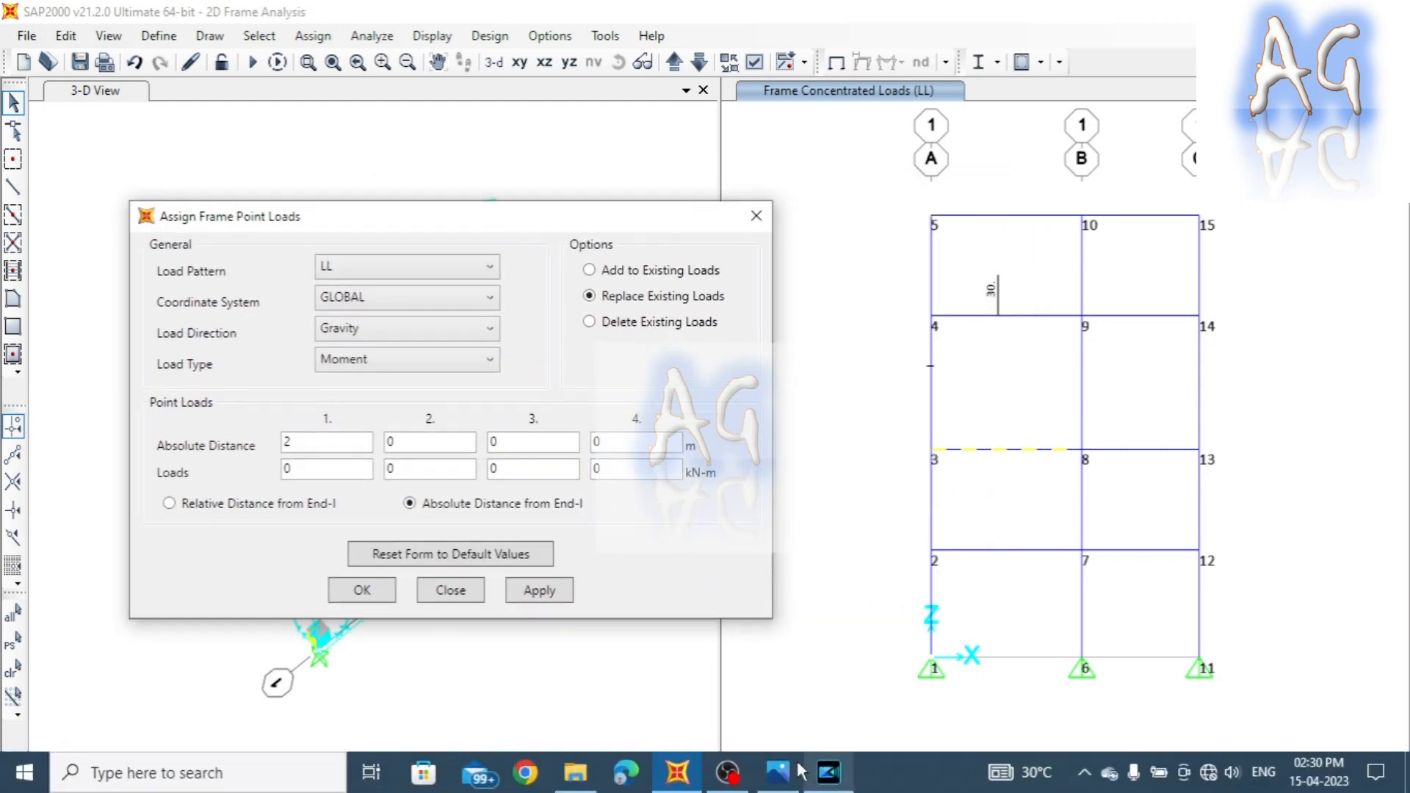
# Check the moment in the loading reference image and set the load direction to Y
pyautogui.click(779, 773)
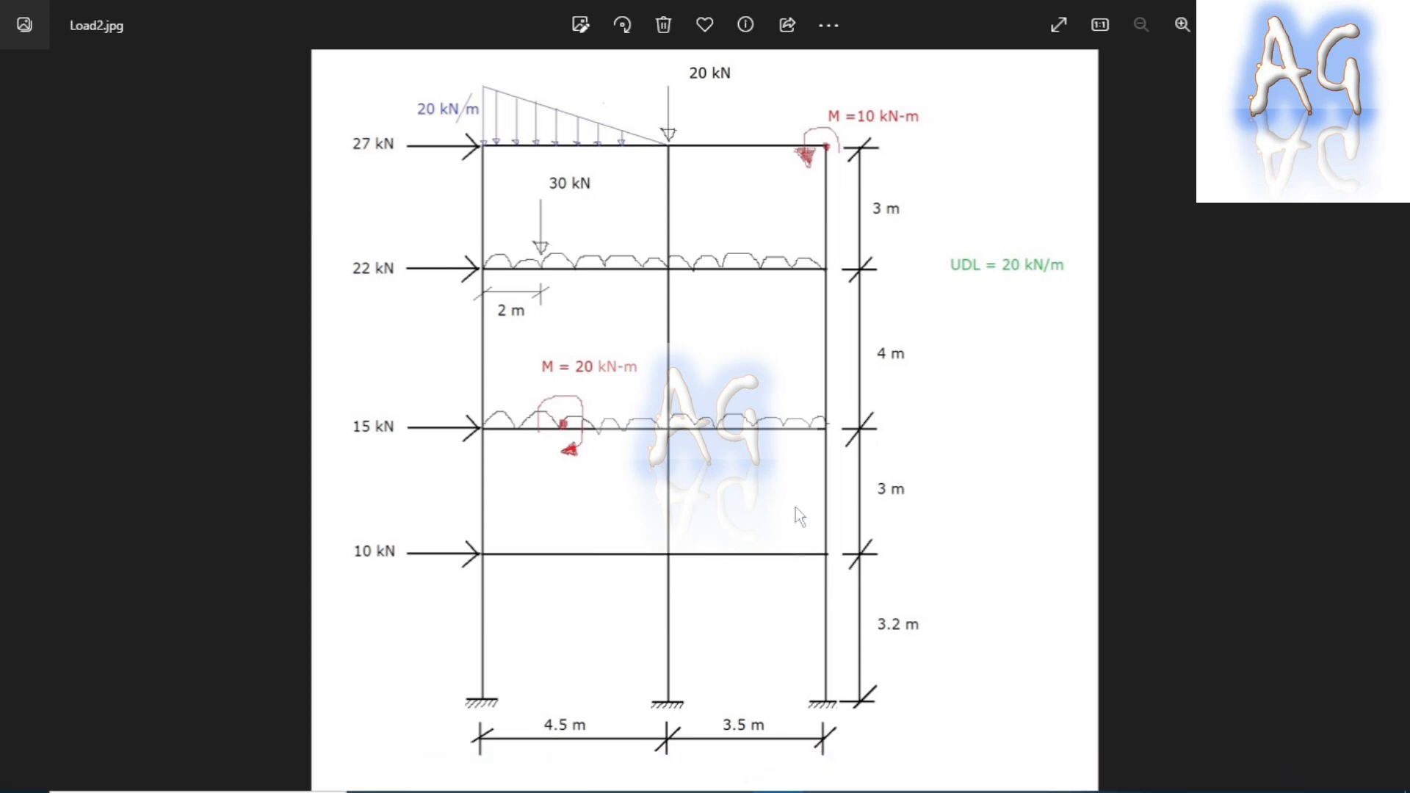
pyautogui.click(786, 773)
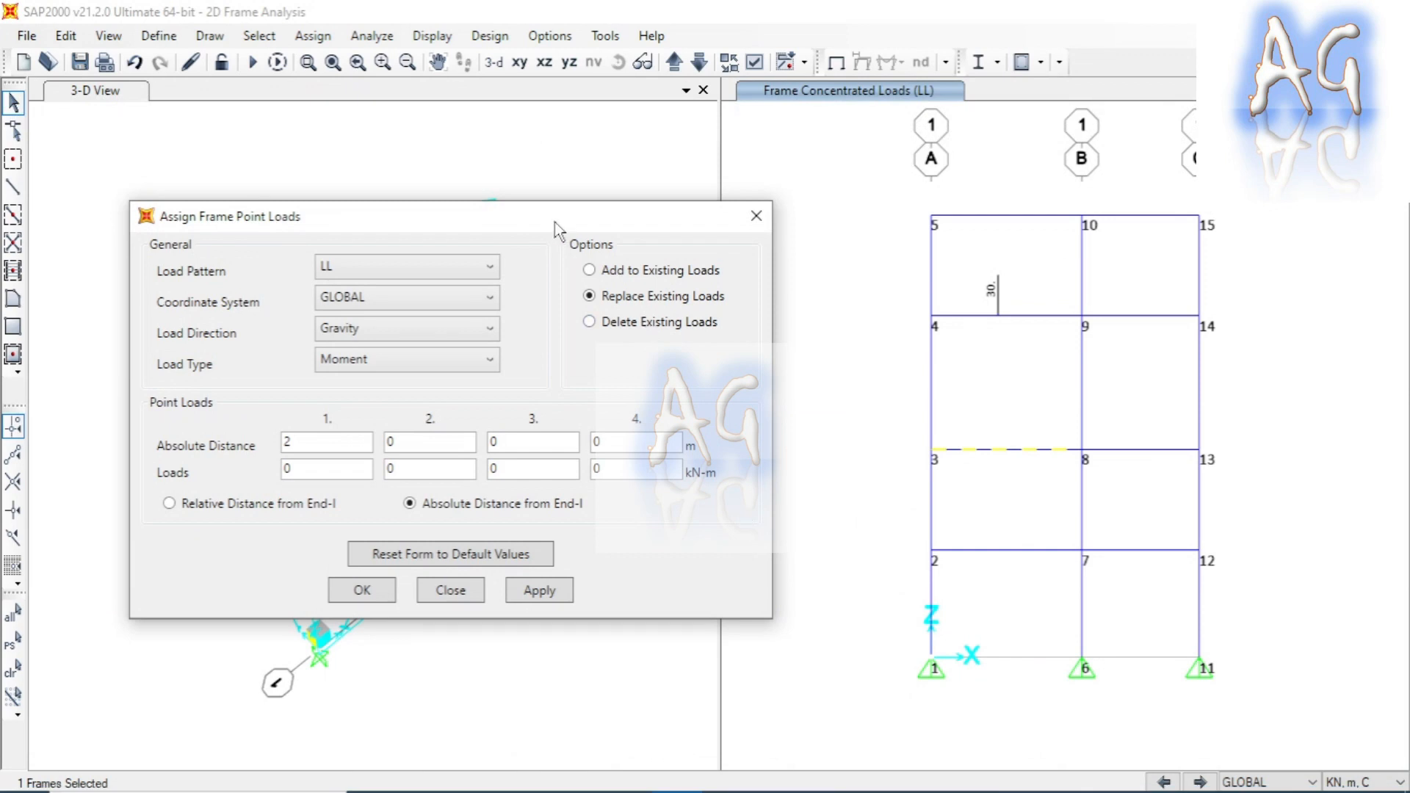
pyautogui.moveTo(544, 222); pyautogui.dragTo(581, 210)
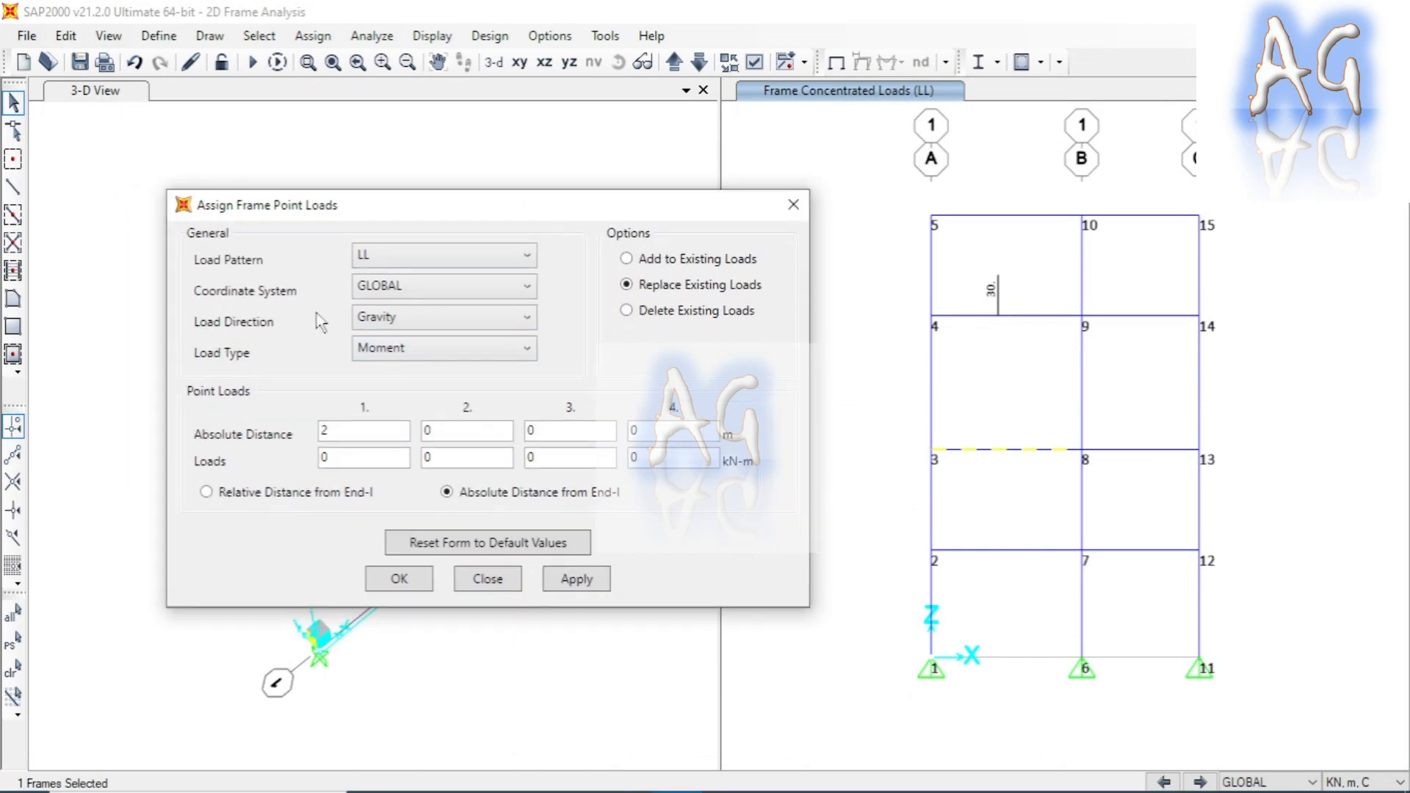
pyautogui.click(394, 324)
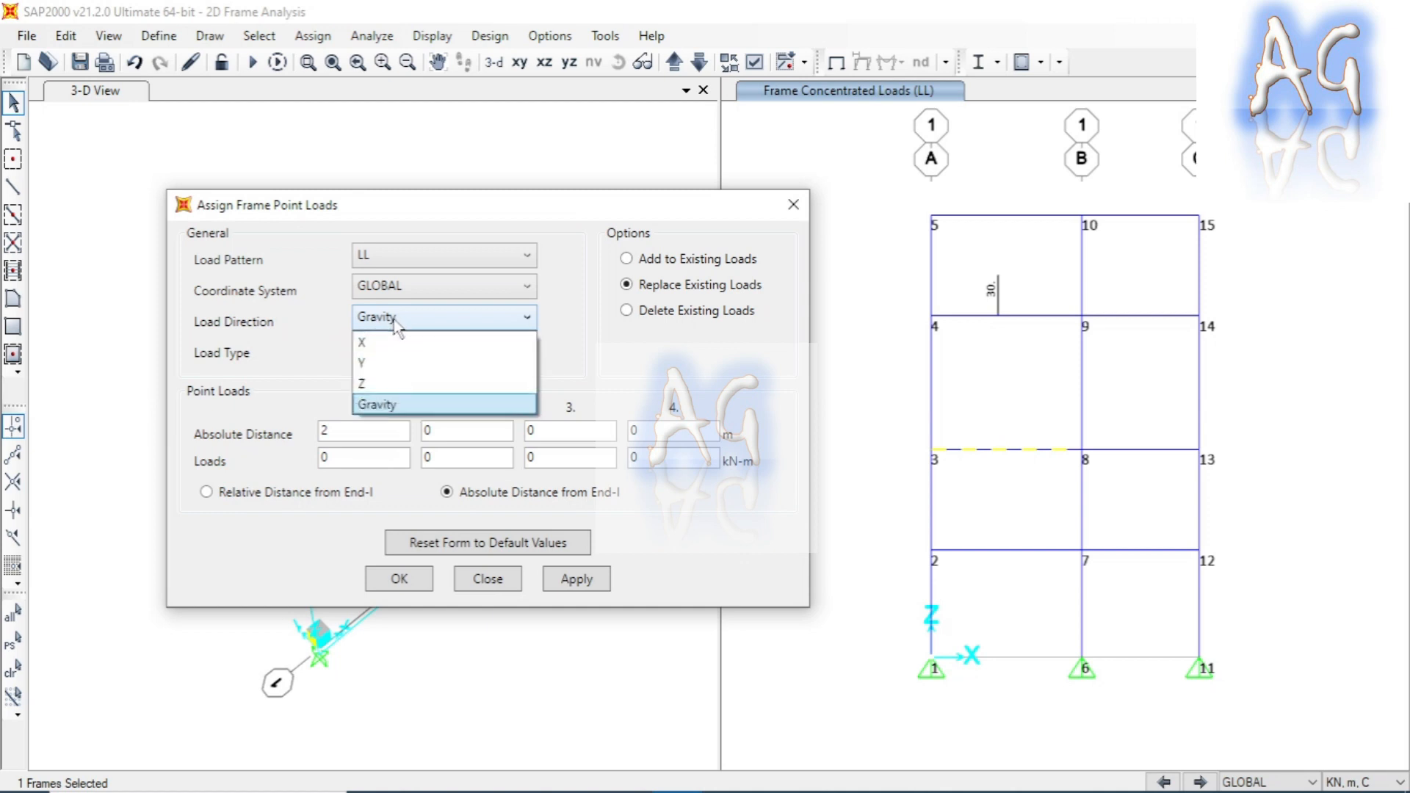
pyautogui.click(373, 363)
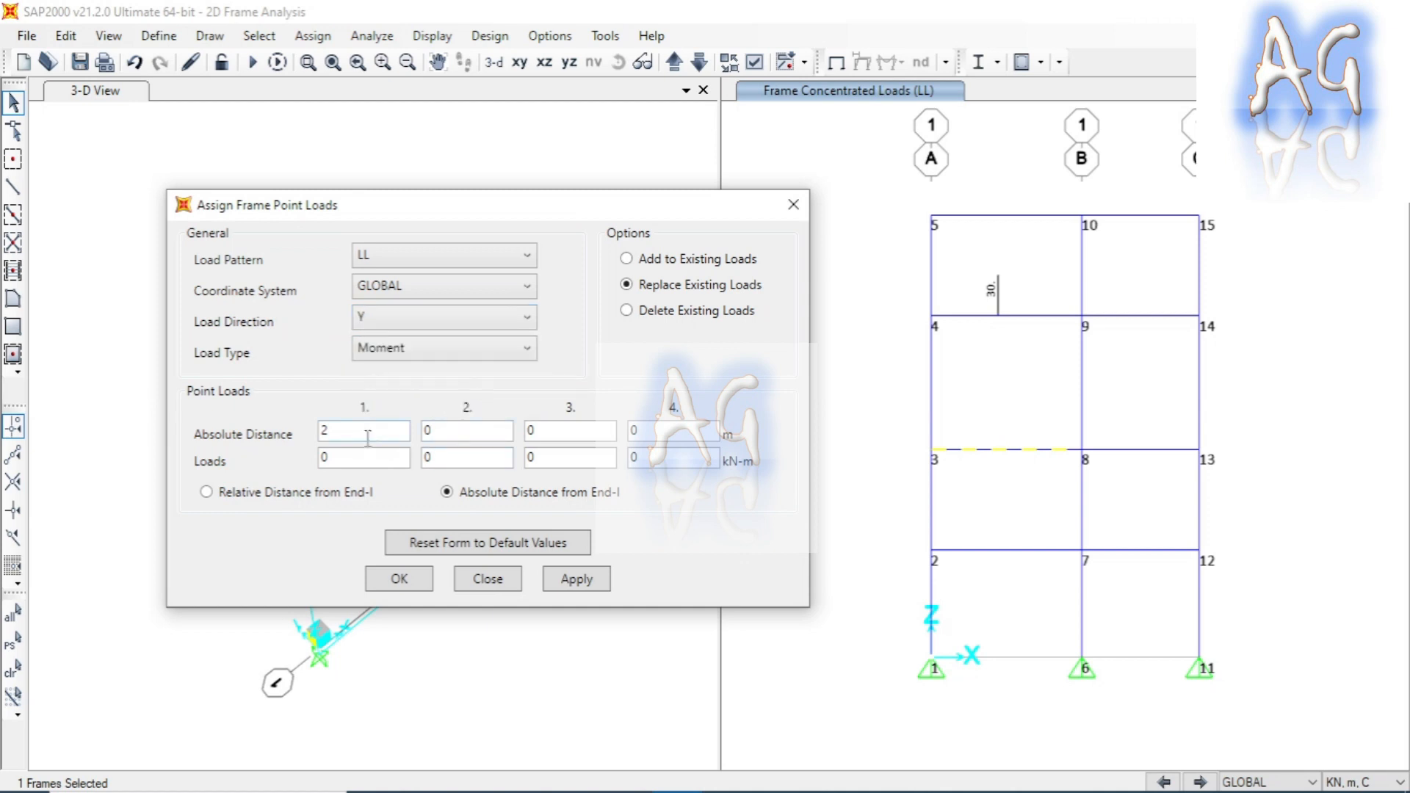
# Assign a 20 kN-m moment 2 m from End-I of beam 3-8, view it in 3D and restore the XZ elevation
pyautogui.click(345, 456)
pyautogui.hotkey('alt', 'Tab')
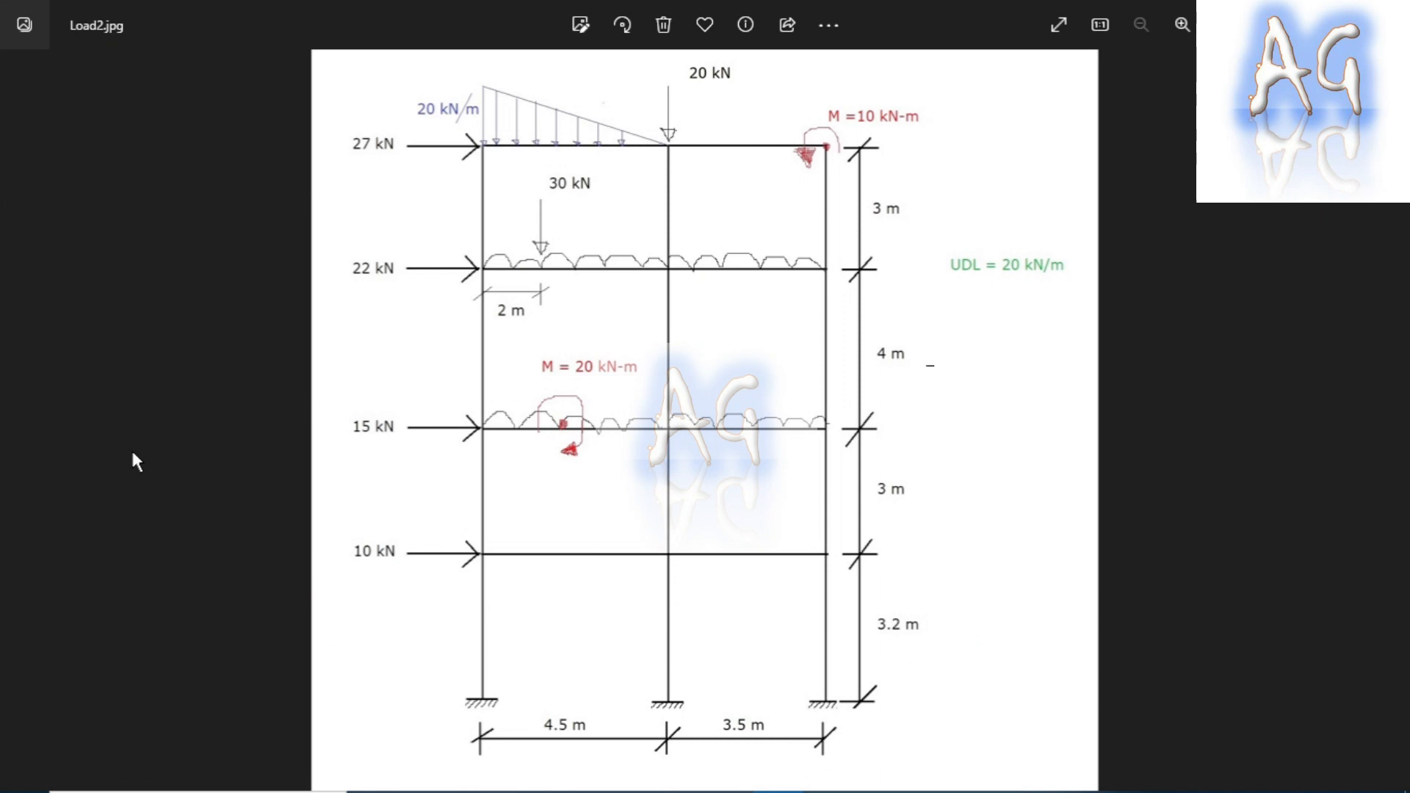
pyautogui.hotkey('alt', 'Tab')
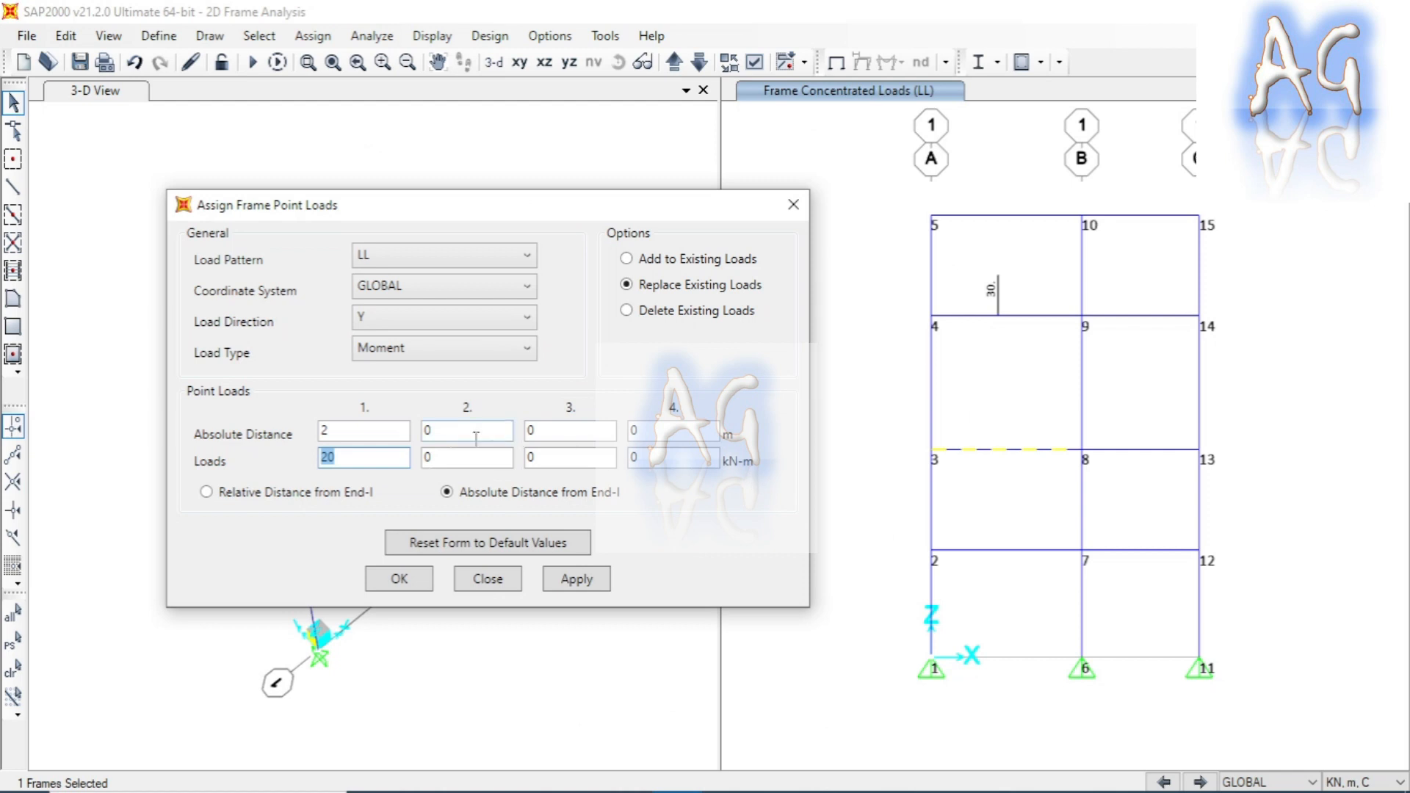
pyautogui.click(580, 585)
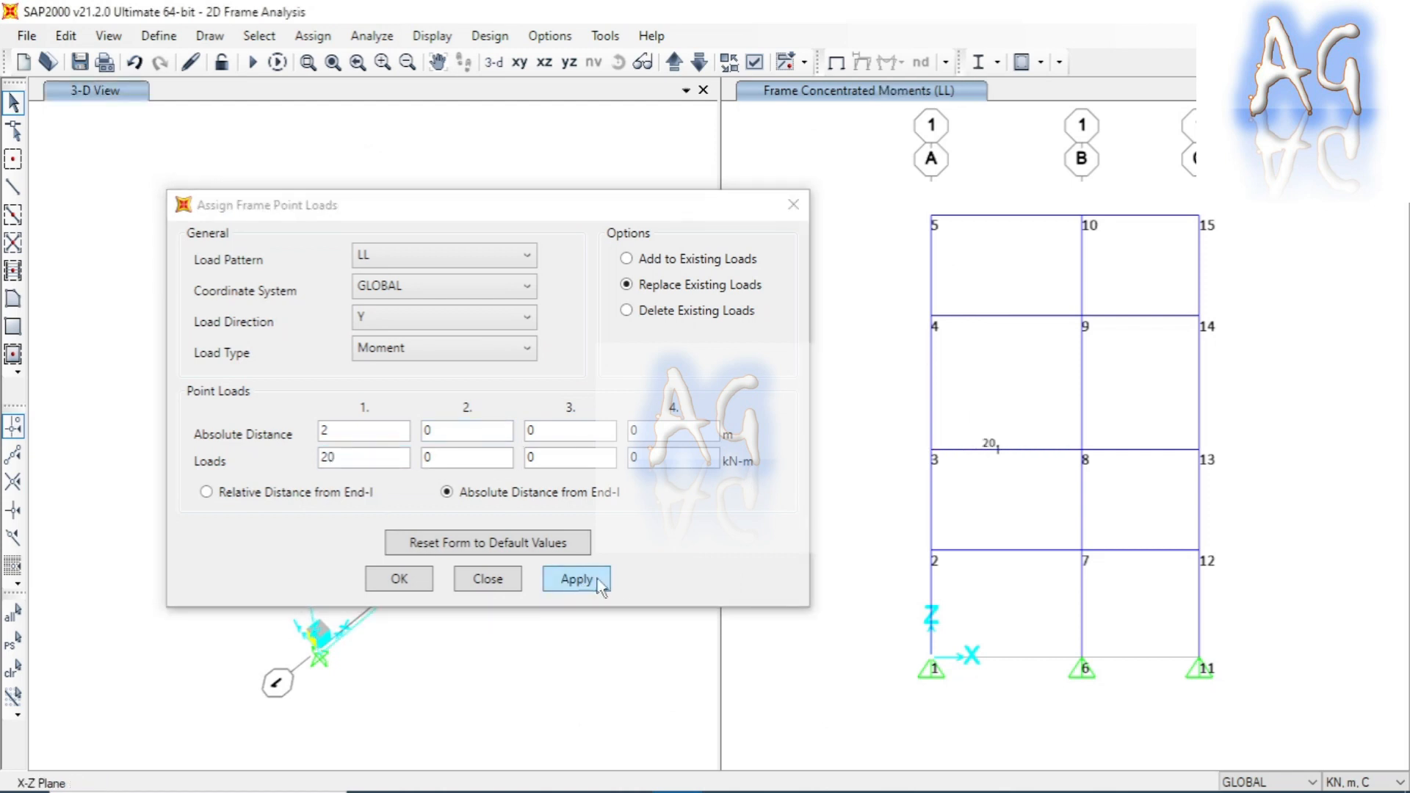
pyautogui.click(489, 579)
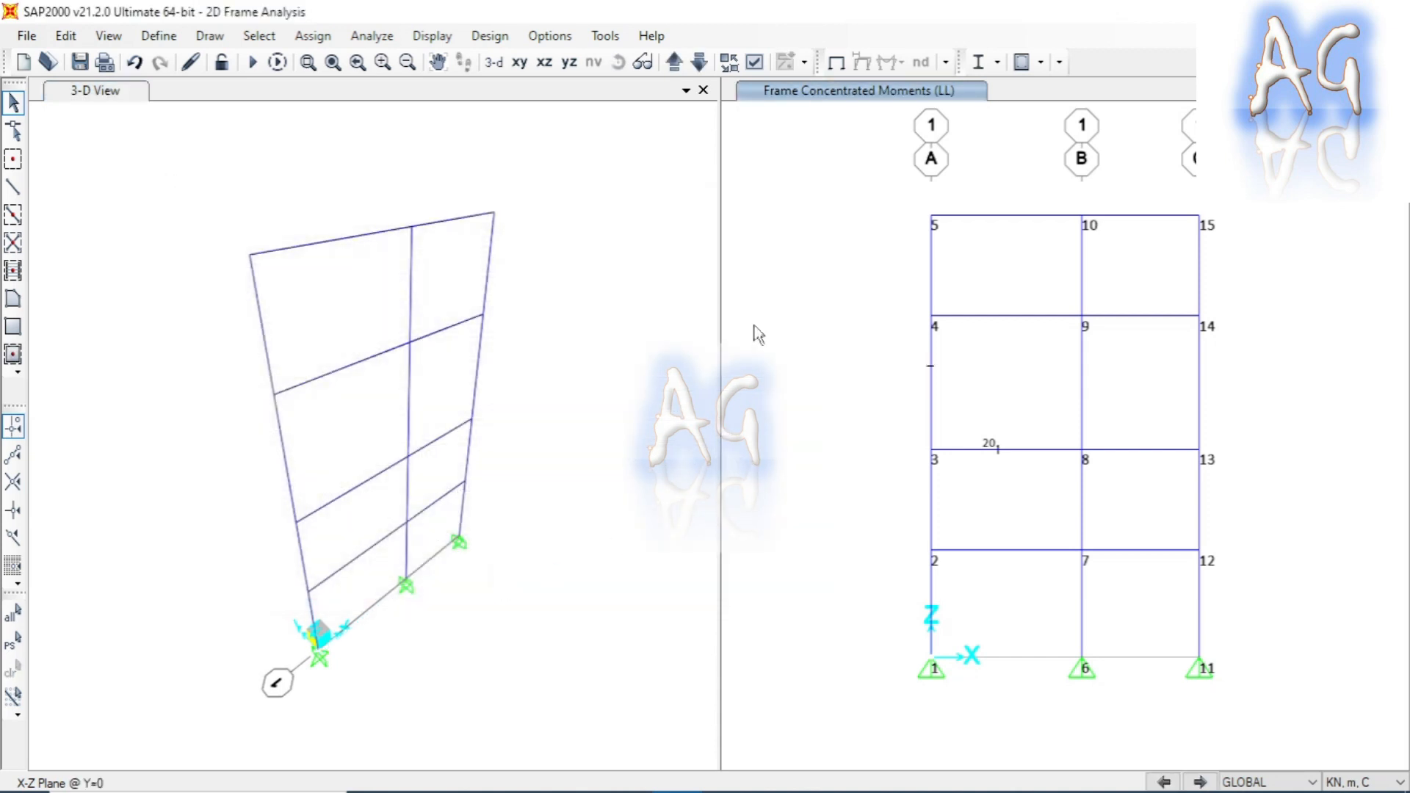
pyautogui.click(494, 62)
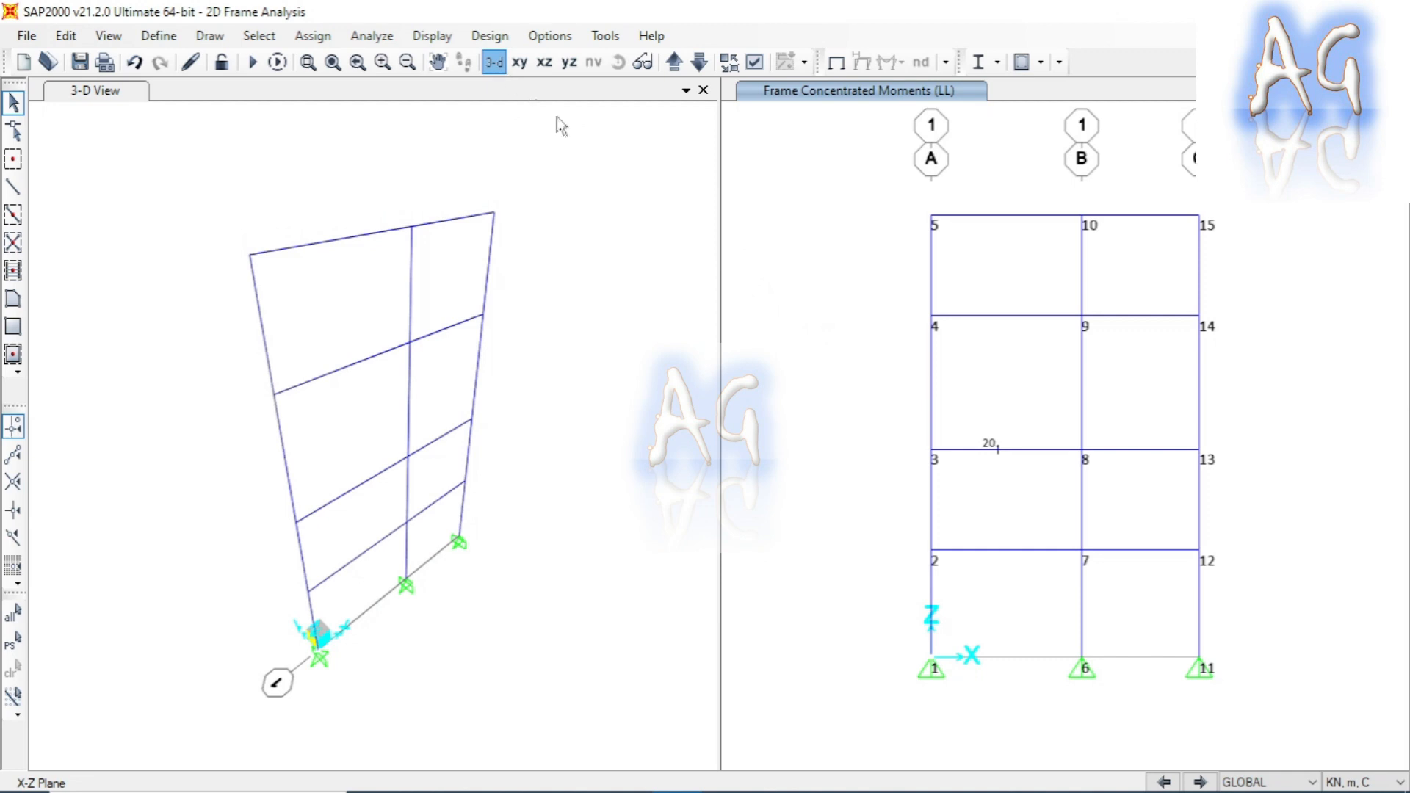
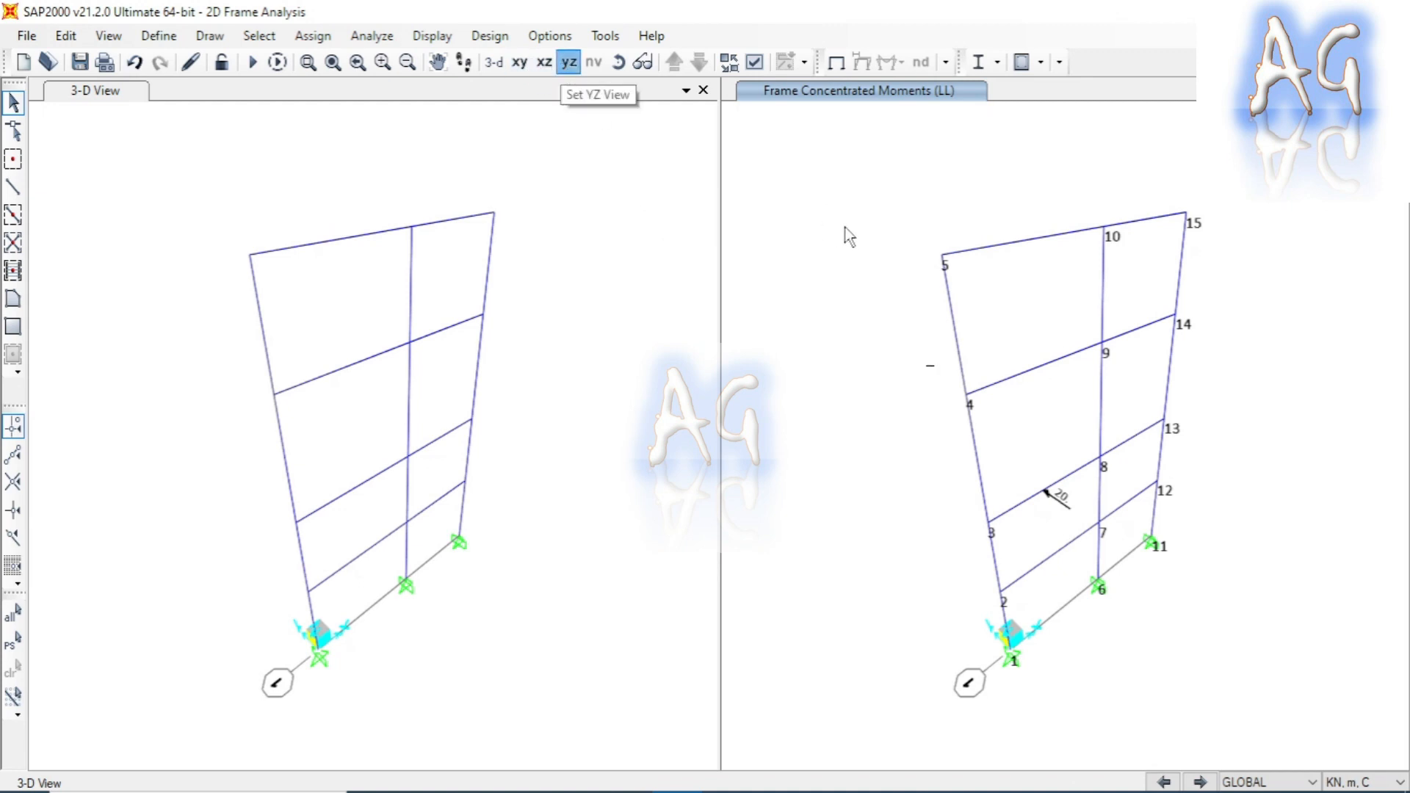
pyautogui.click(573, 64)
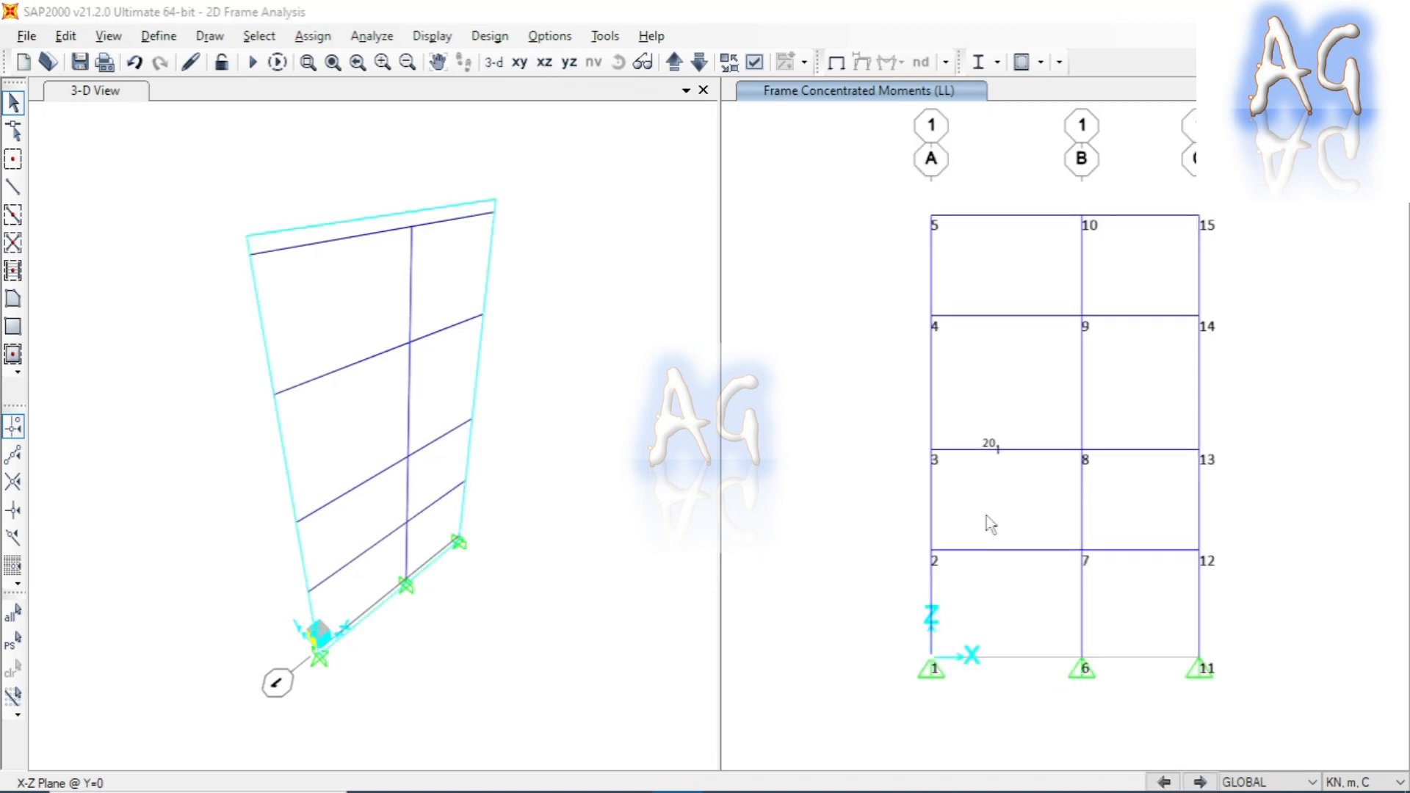
# Check the lateral loads in the reference image, then open the joint force assignment for joint 5 with load pattern SL
pyautogui.hotkey('alt', 'Tab')
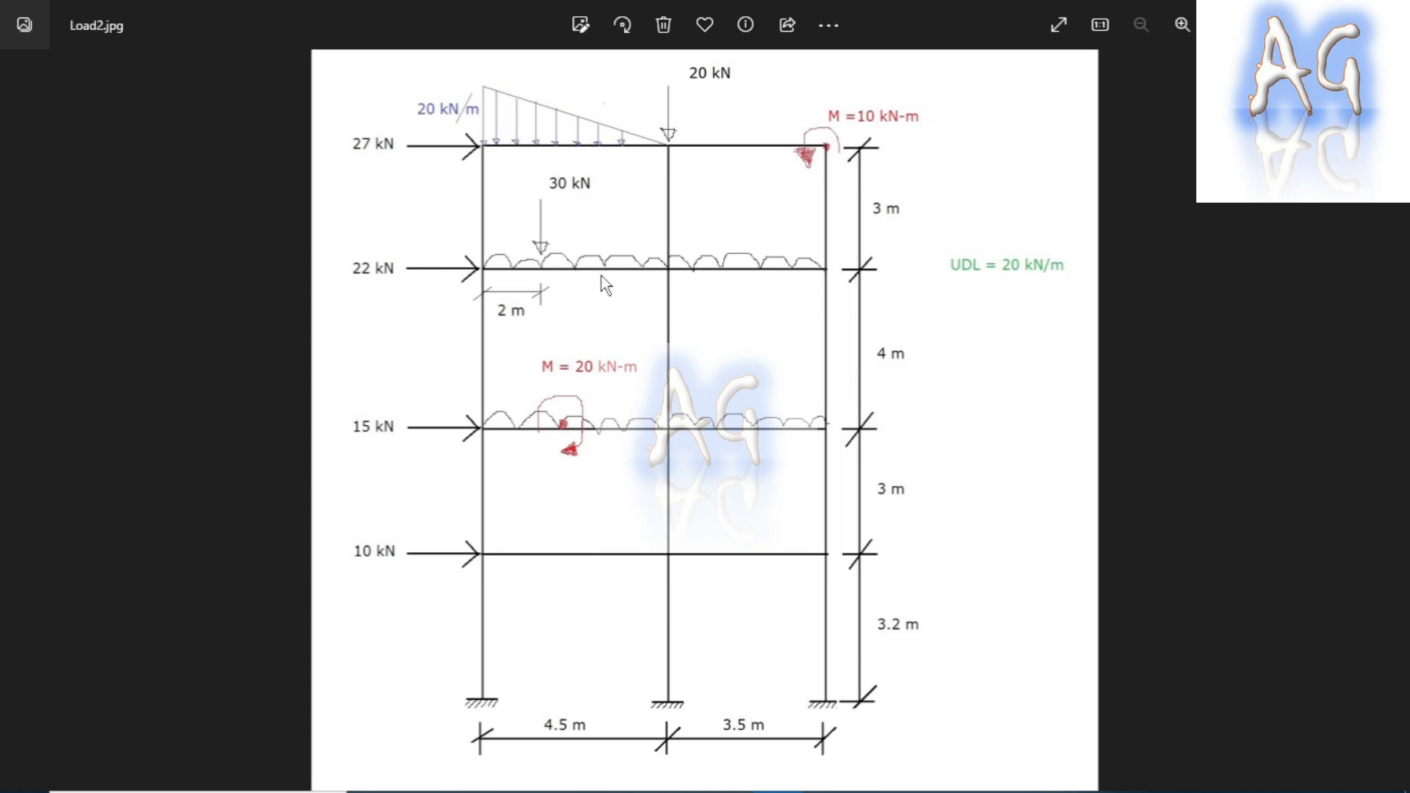
pyautogui.hotkey('alt', 'Tab')
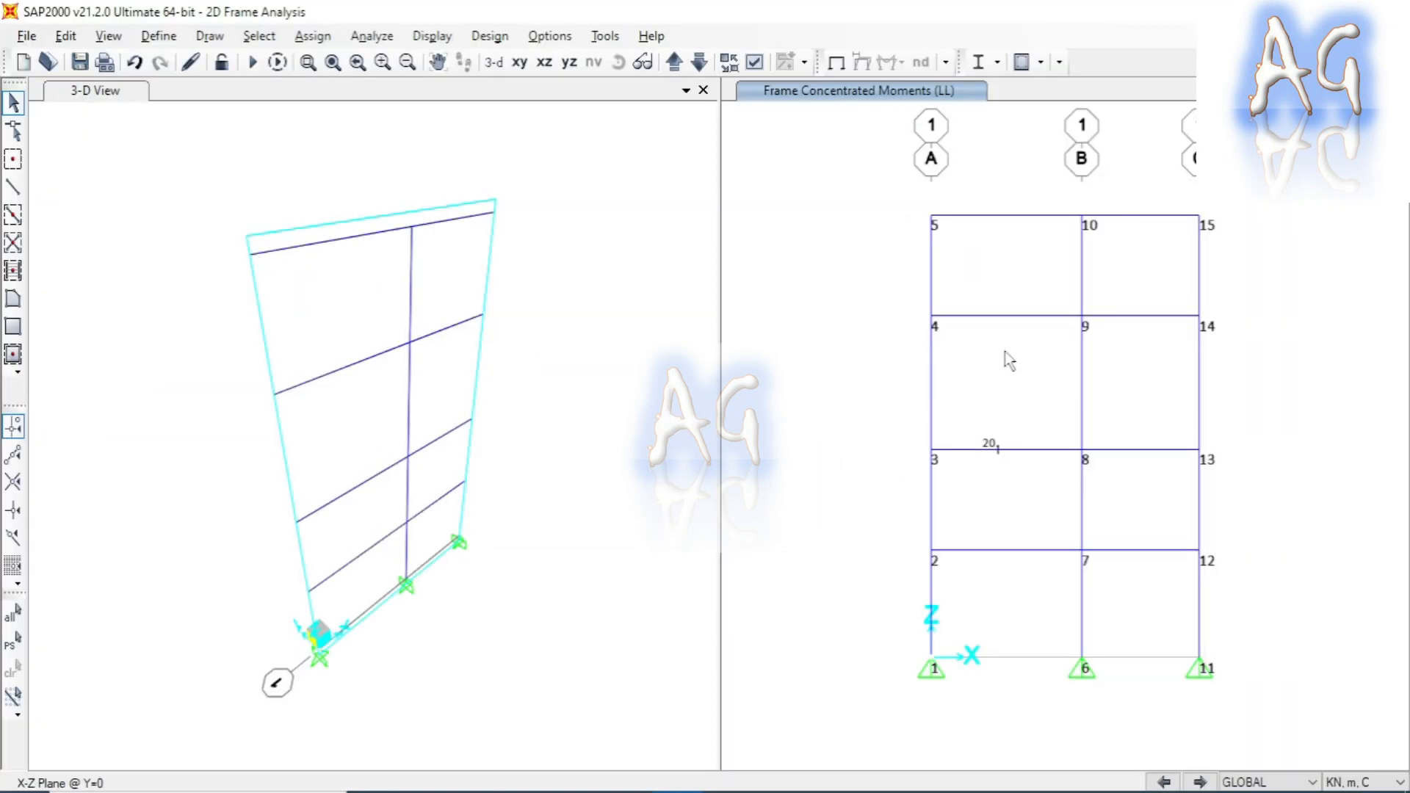
pyautogui.click(931, 215)
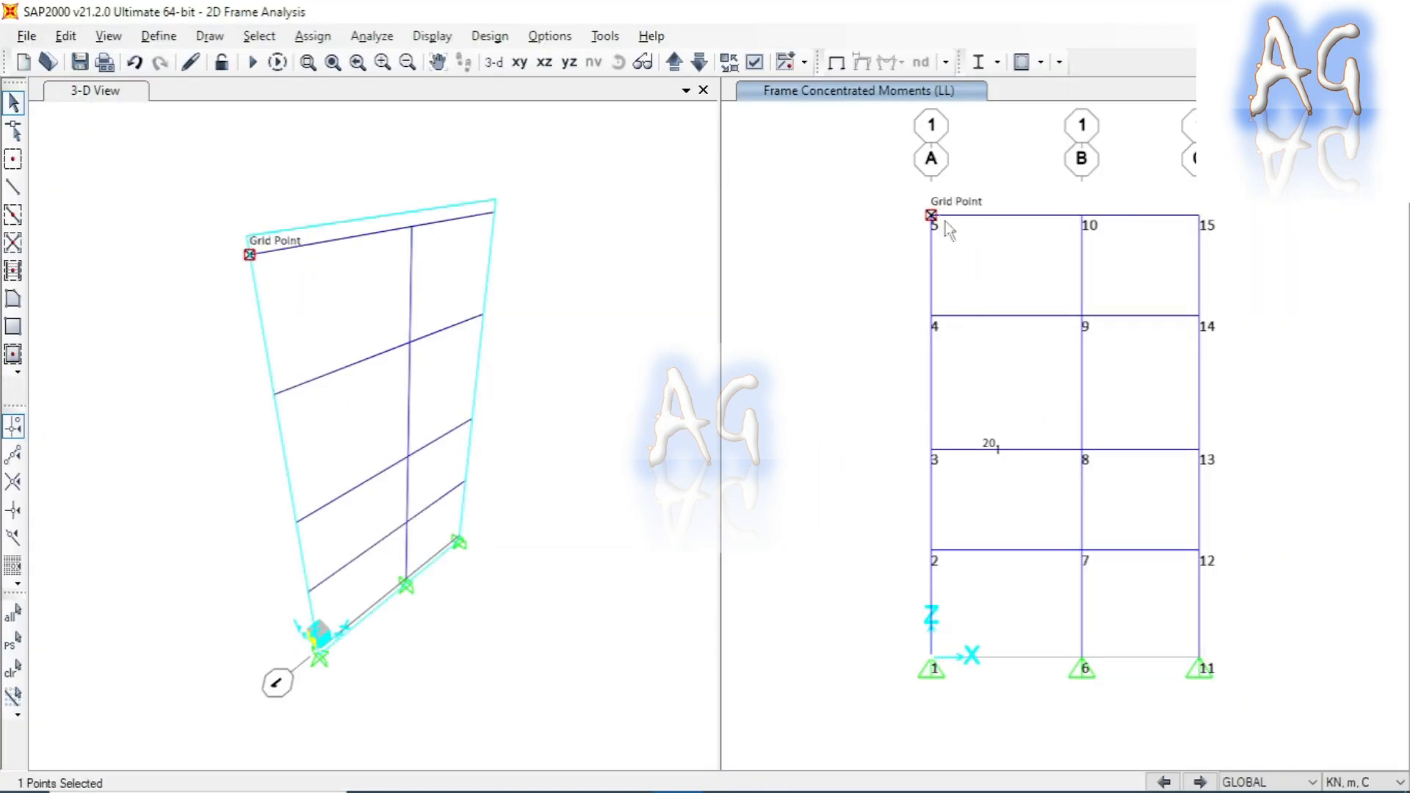
pyautogui.click(313, 36)
pyautogui.moveTo(520, 264)
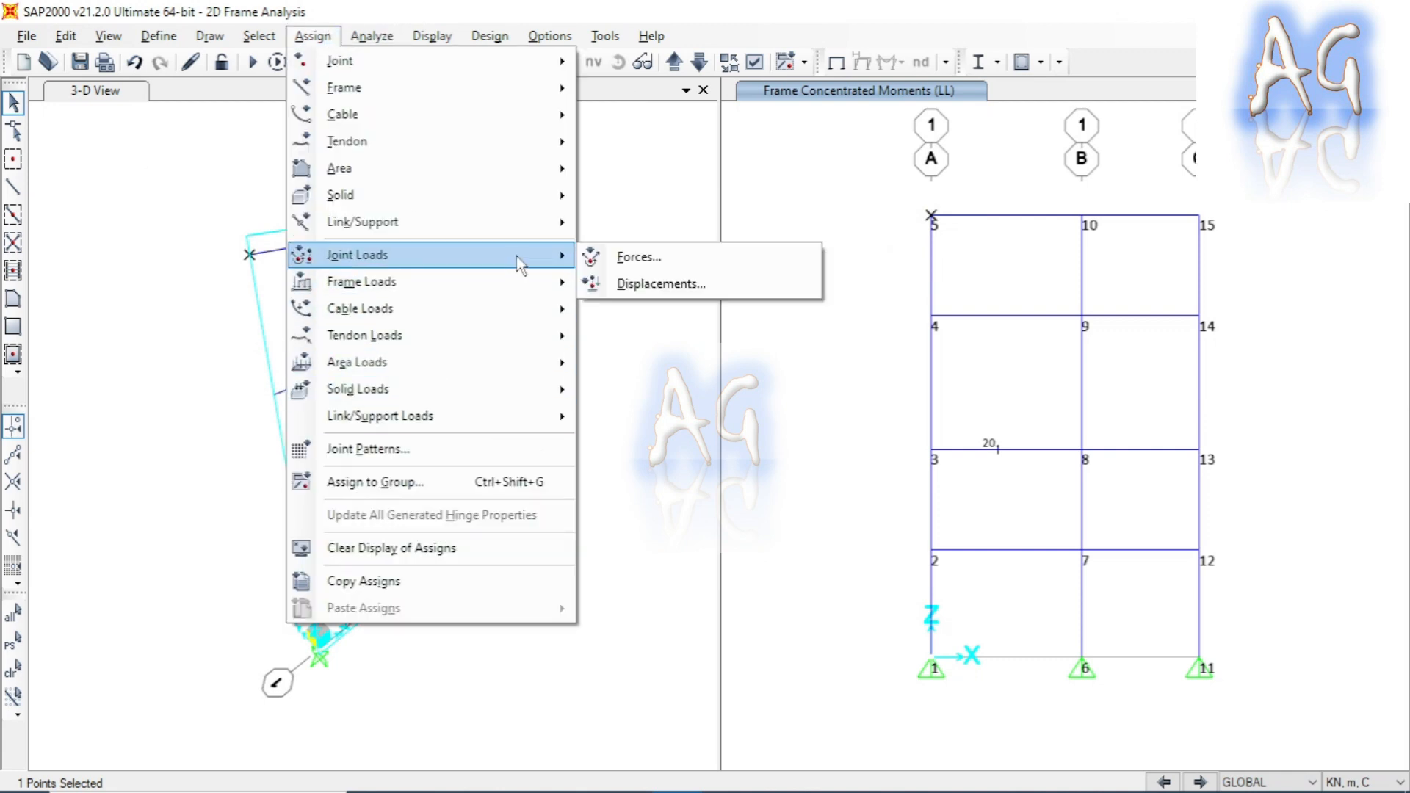
pyautogui.click(661, 263)
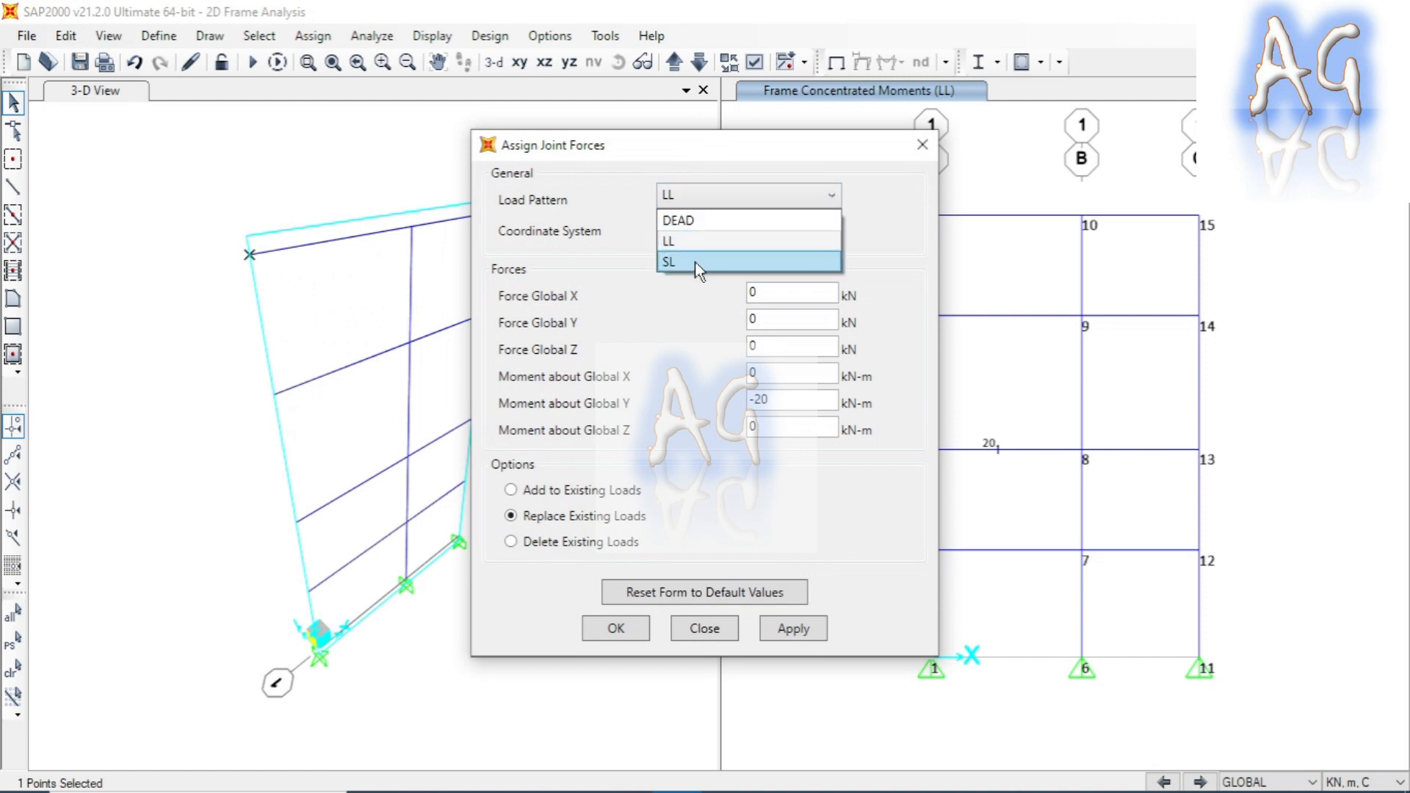
pyautogui.click(694, 263)
pyautogui.moveTo(803, 152); pyautogui.dragTo(592, 169)
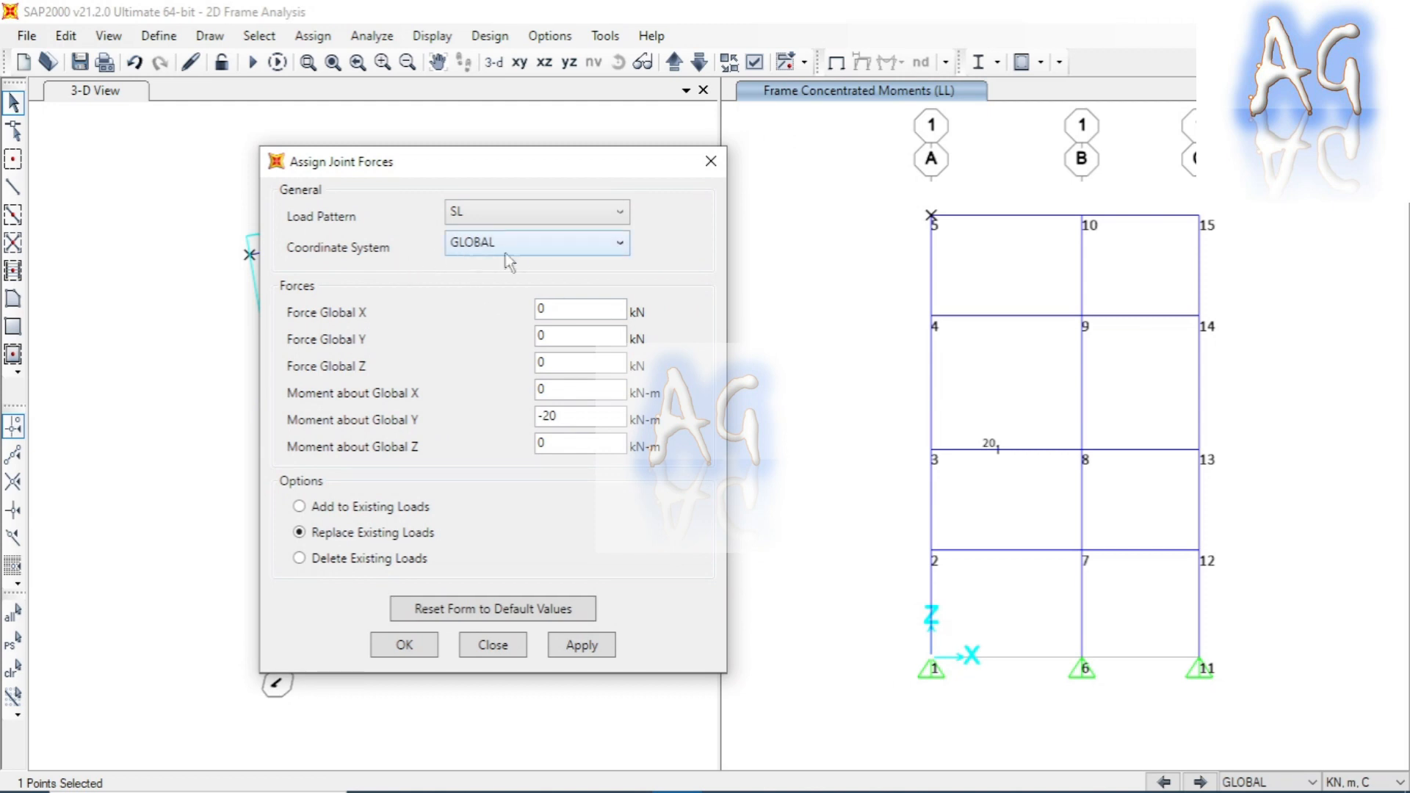
# Check the top-storey lateral load in the reference image and apply a 27 kN Global X force to joint 5
pyautogui.hotkey('alt', 'Tab')
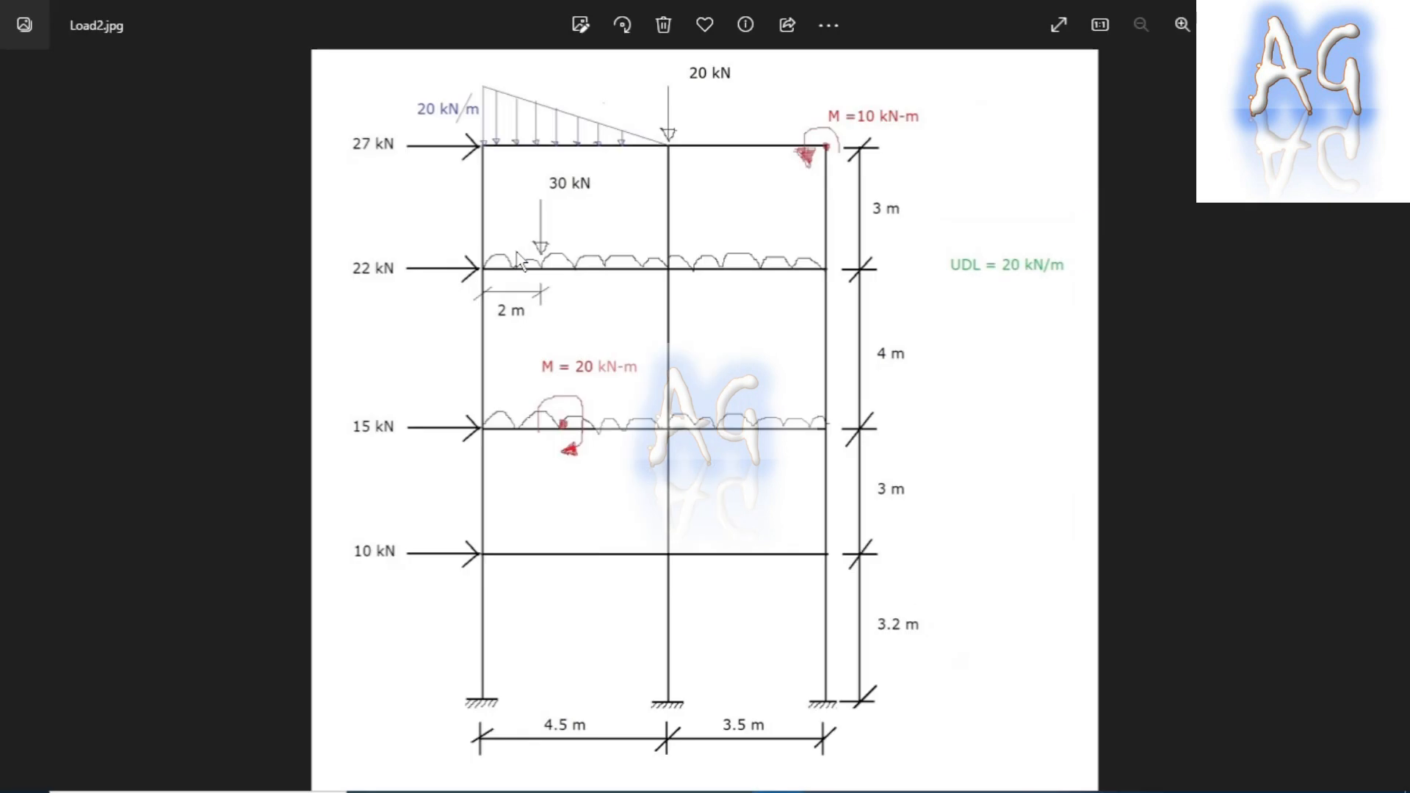
pyautogui.hotkey('alt', 'Tab')
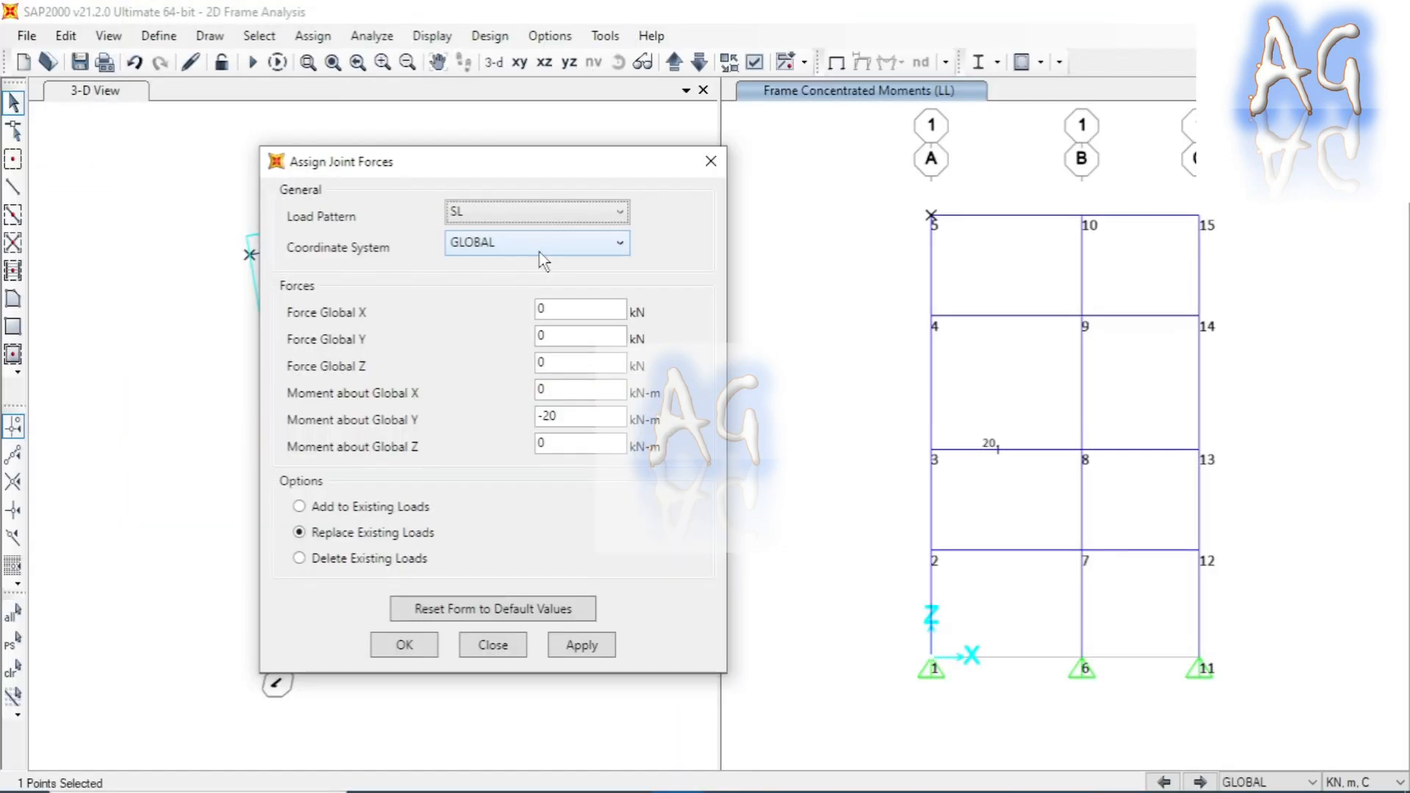
pyautogui.hotkey('alt', 'Tab')
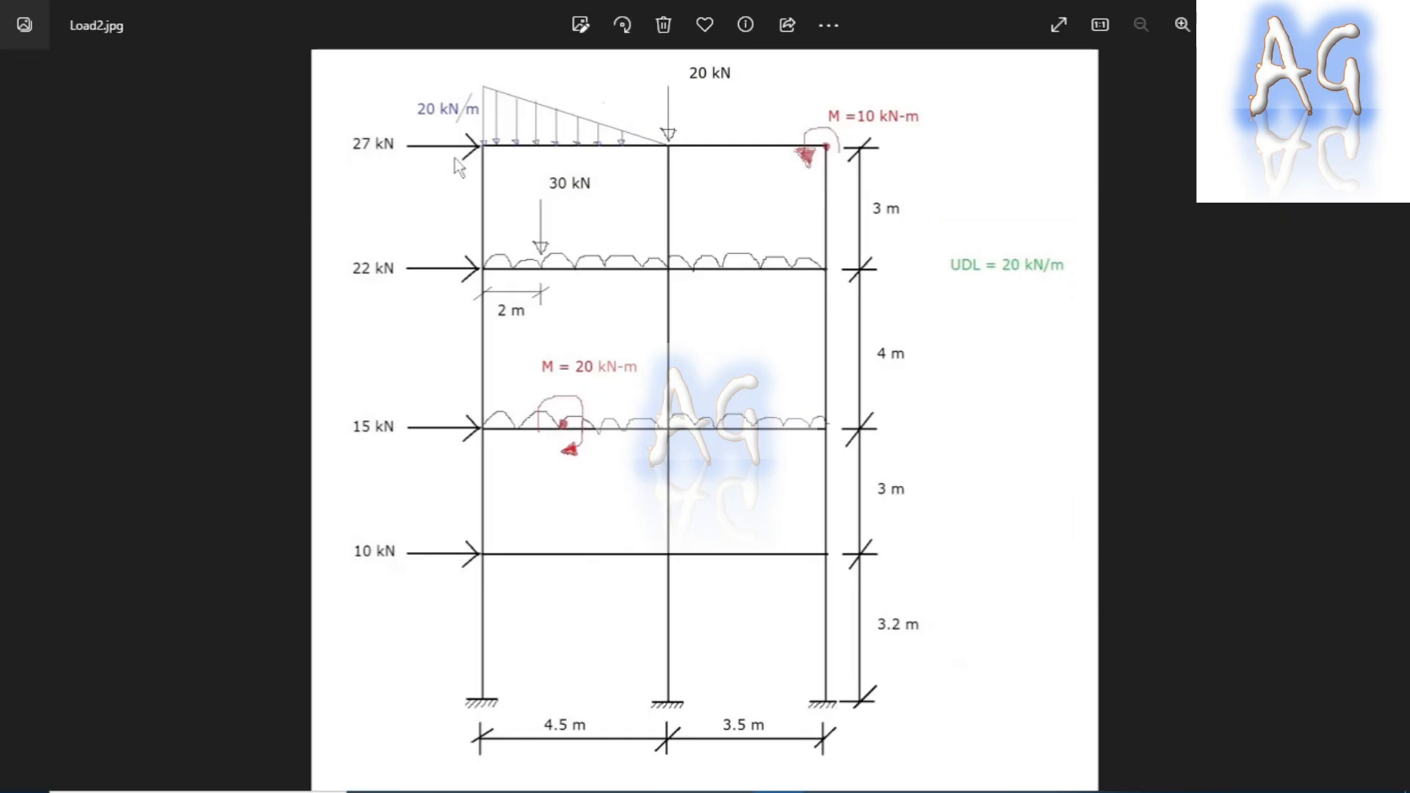
pyautogui.hotkey('alt', 'Tab')
pyautogui.doubleClick(565, 310)
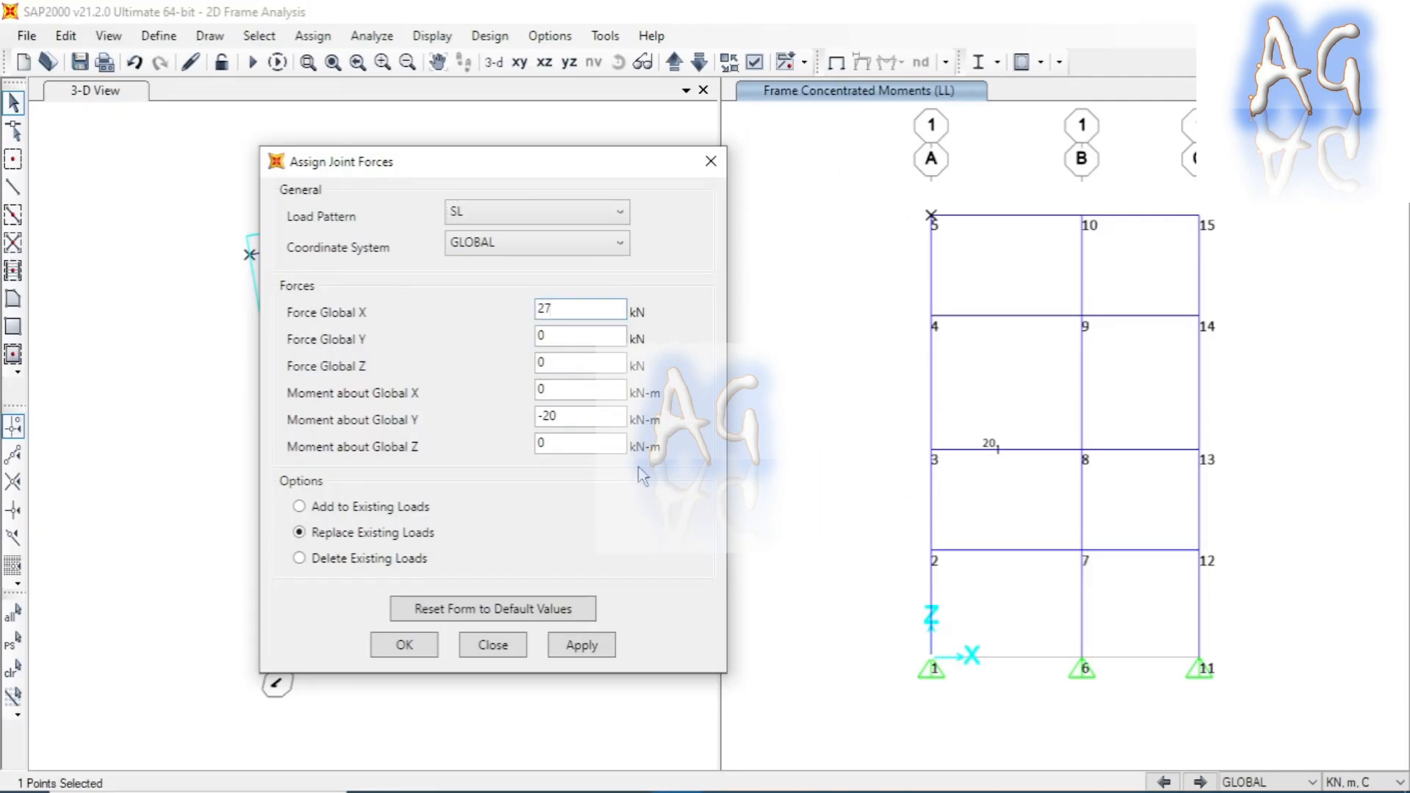
pyautogui.click(581, 645)
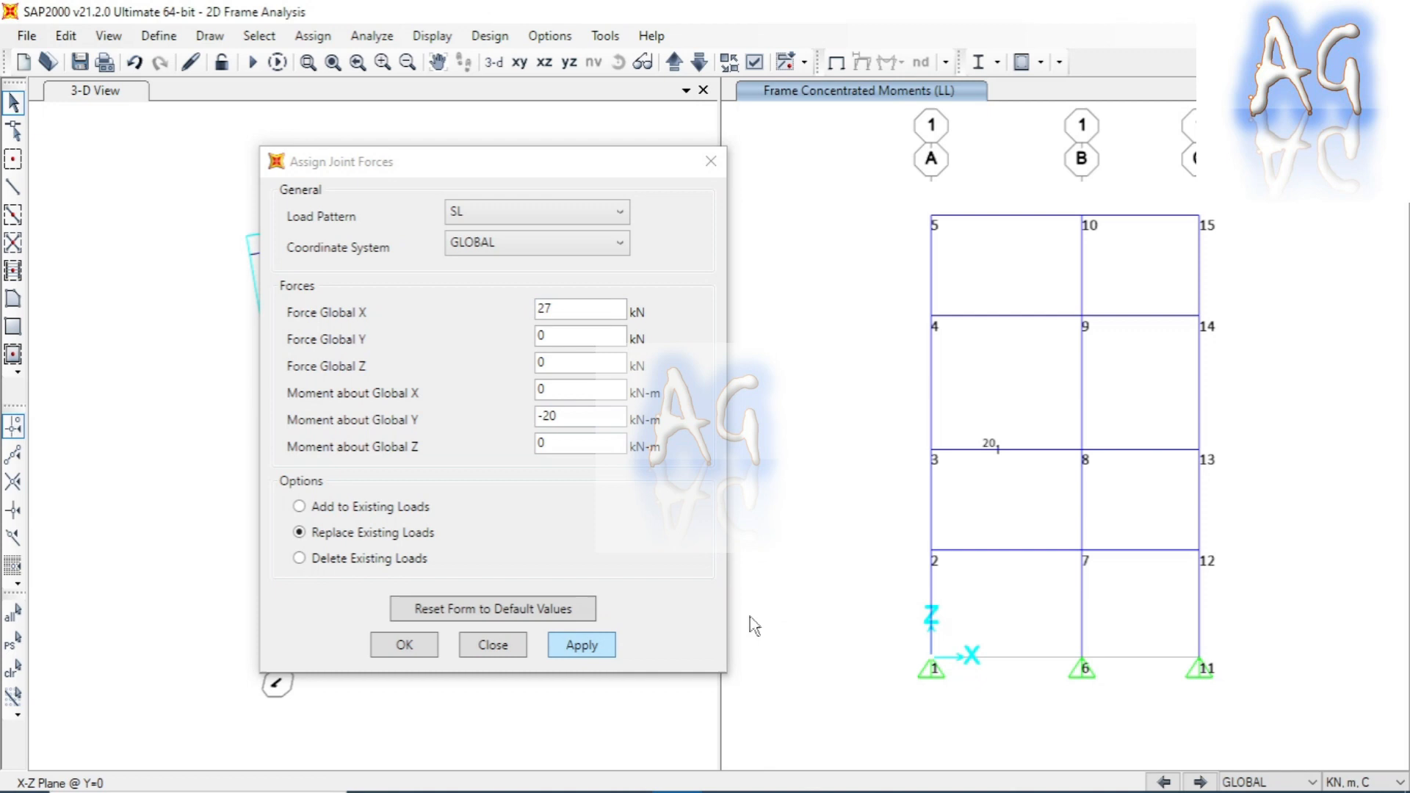
# Reselect joint 5 instead of joint 4, set its moment about Global Y to 0 and reapply the 27 kN Global X force
pyautogui.click(986, 269)
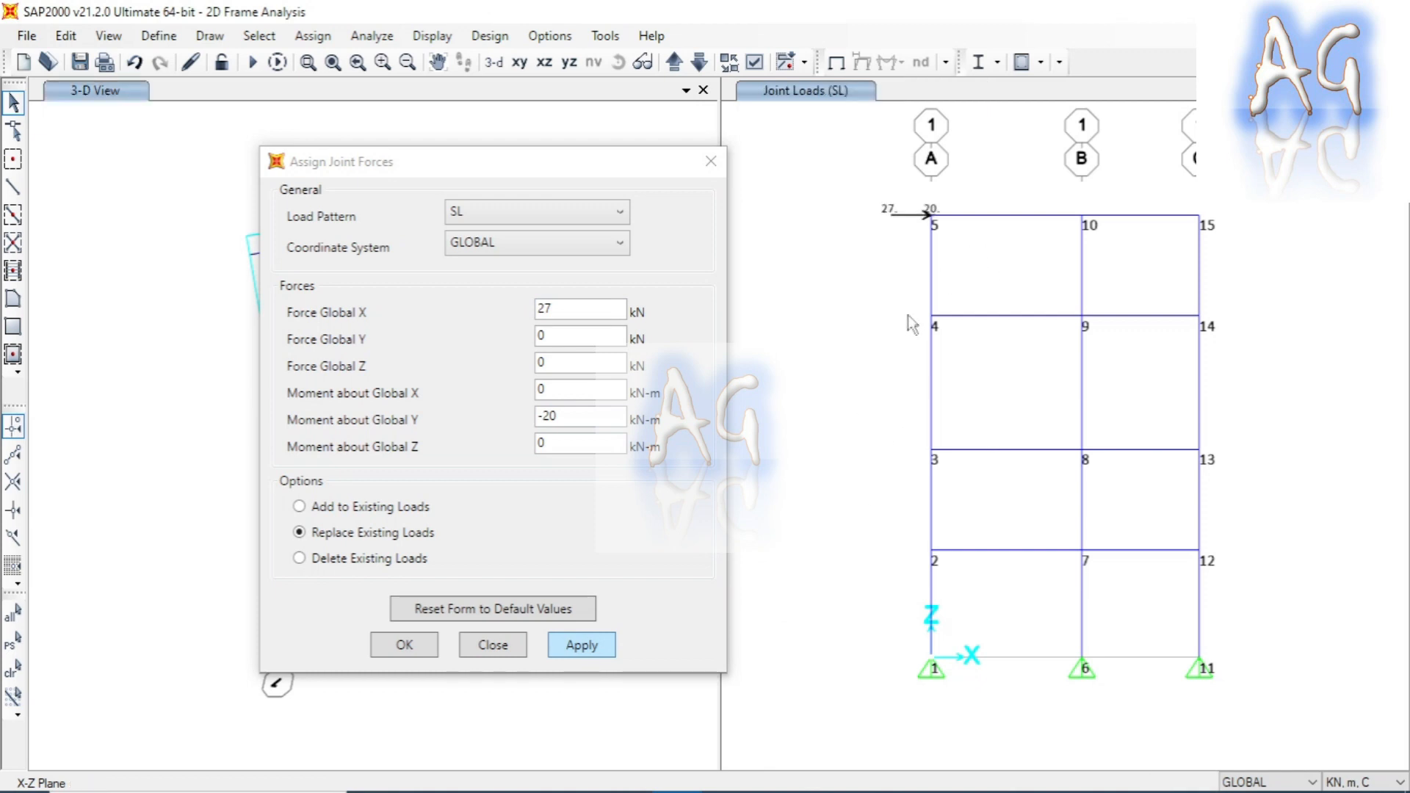
pyautogui.click(931, 317)
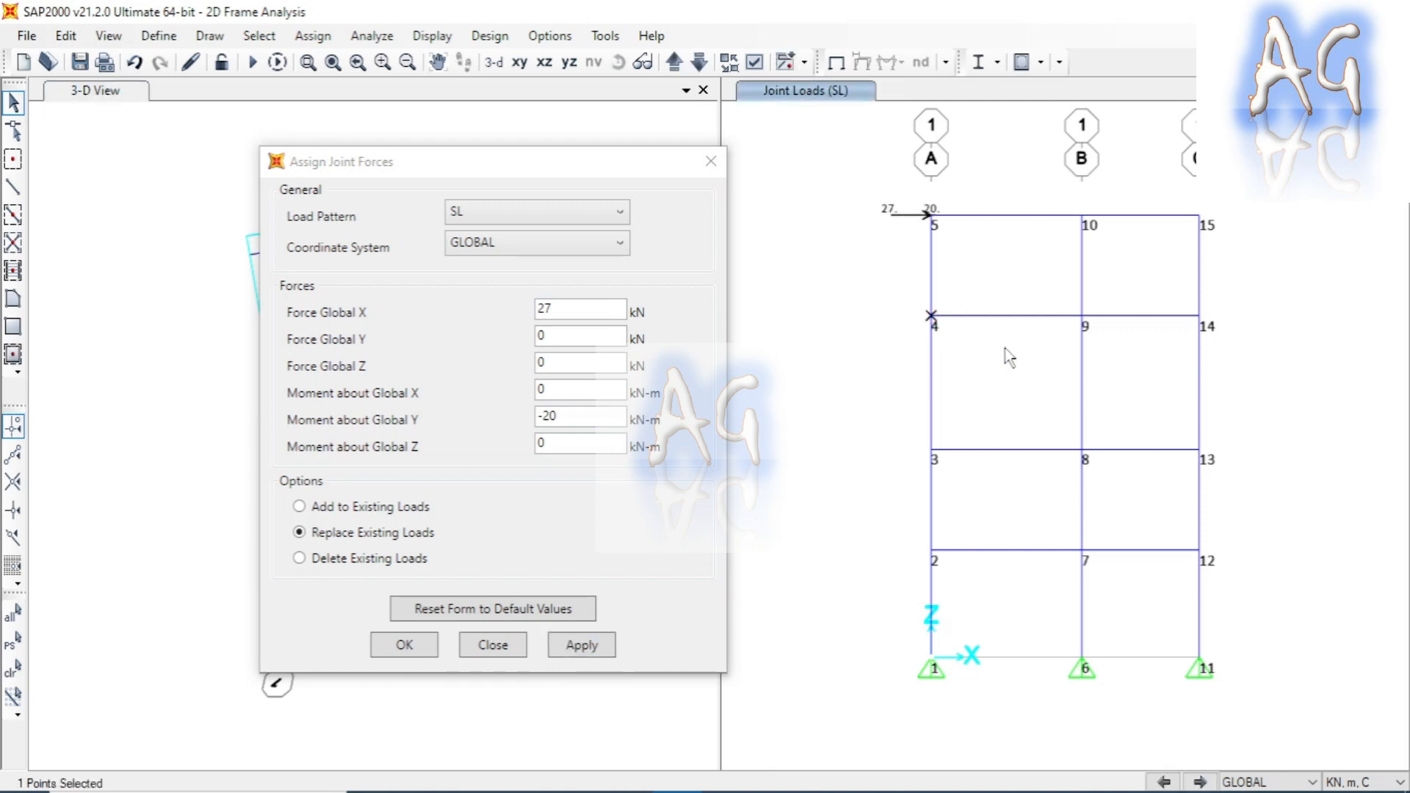
pyautogui.hotkey('alt', 'Tab')
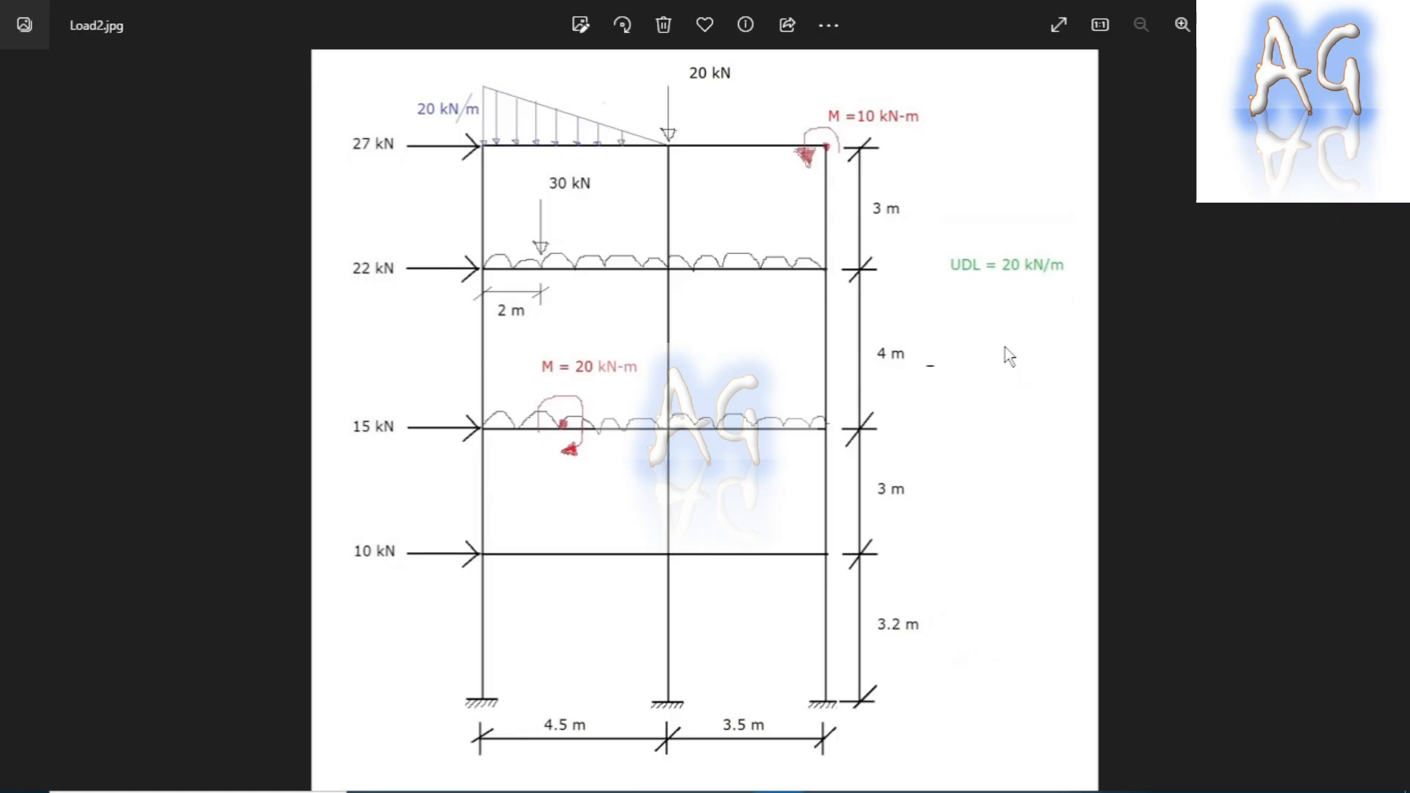
pyautogui.hotkey('alt', 'Tab')
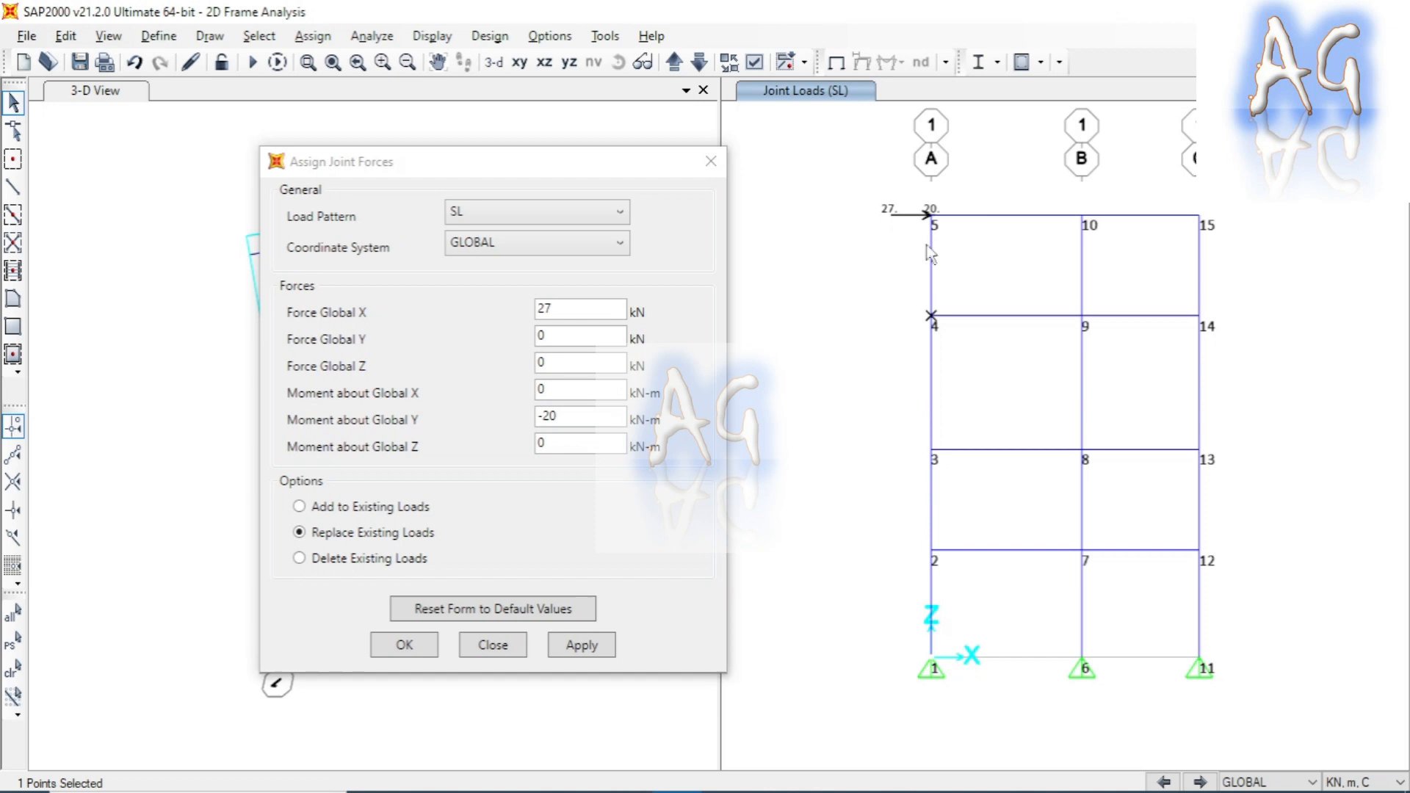
pyautogui.click(933, 219)
pyautogui.click(931, 316)
pyautogui.moveTo(623, 158); pyautogui.dragTo(537, 146)
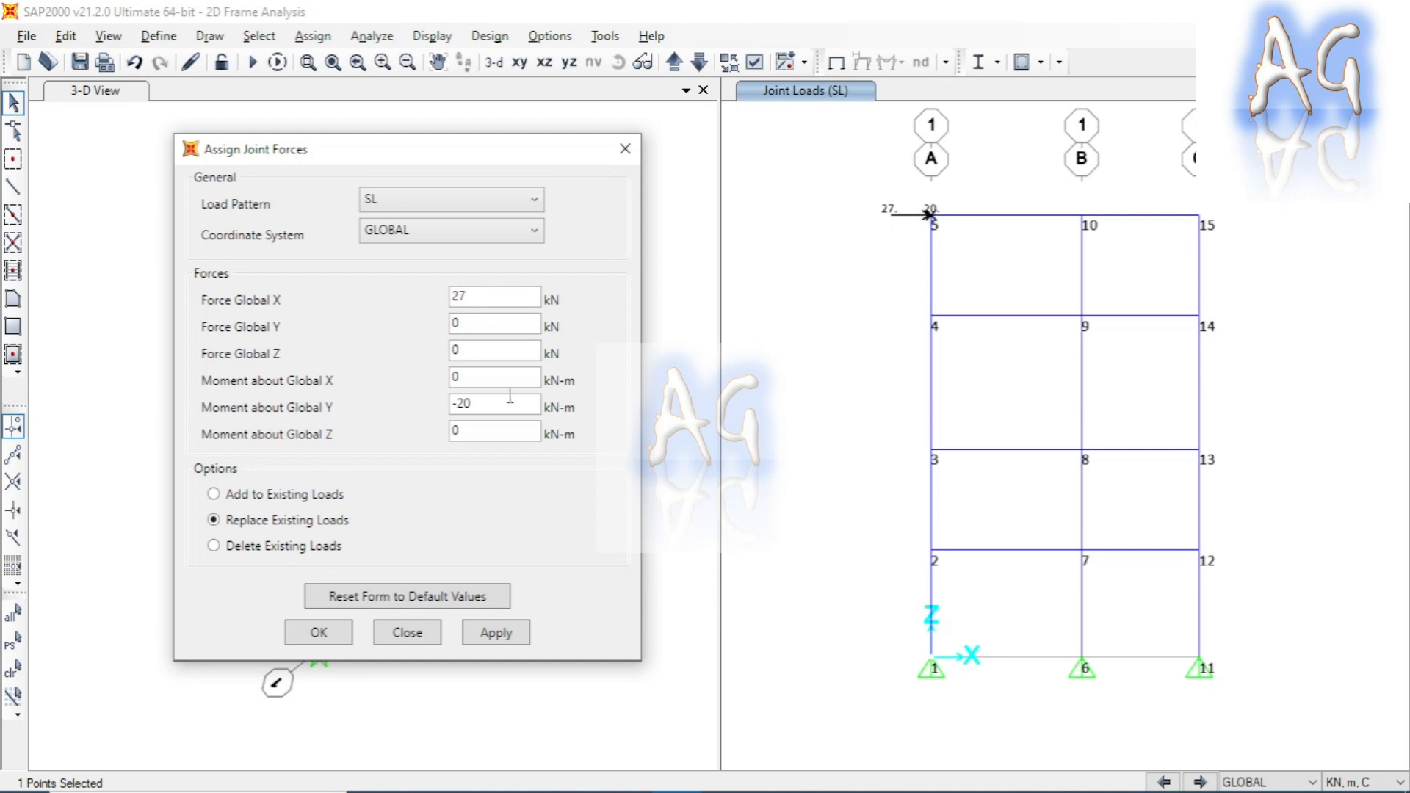
pyautogui.moveTo(489, 403); pyautogui.dragTo(403, 412)
pyautogui.write('0')
pyautogui.click(504, 324)
pyautogui.click(505, 296)
pyautogui.click(490, 636)
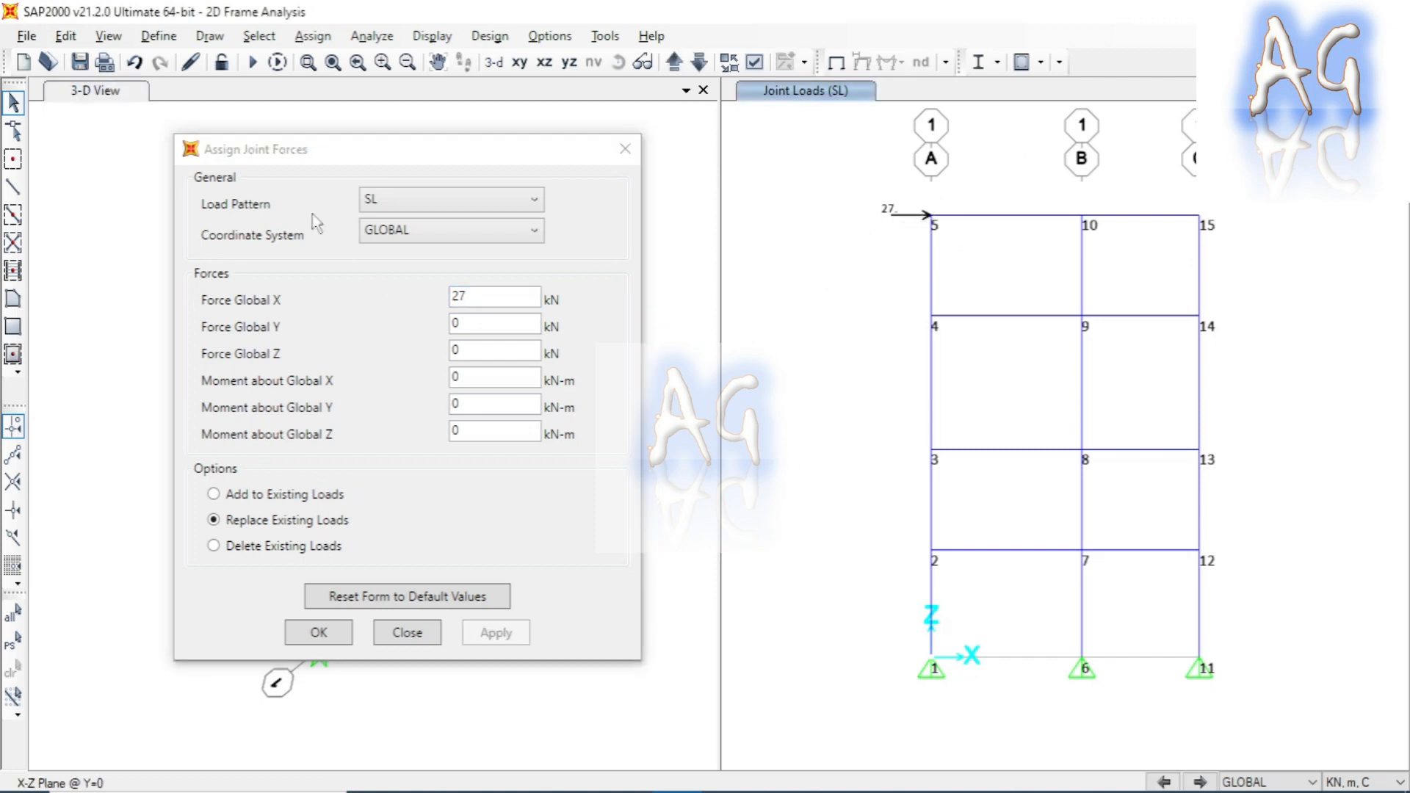
# Assign a 22 kN Global X joint force to joint 4 in load pattern SL, as in the reference image
pyautogui.click(930, 316)
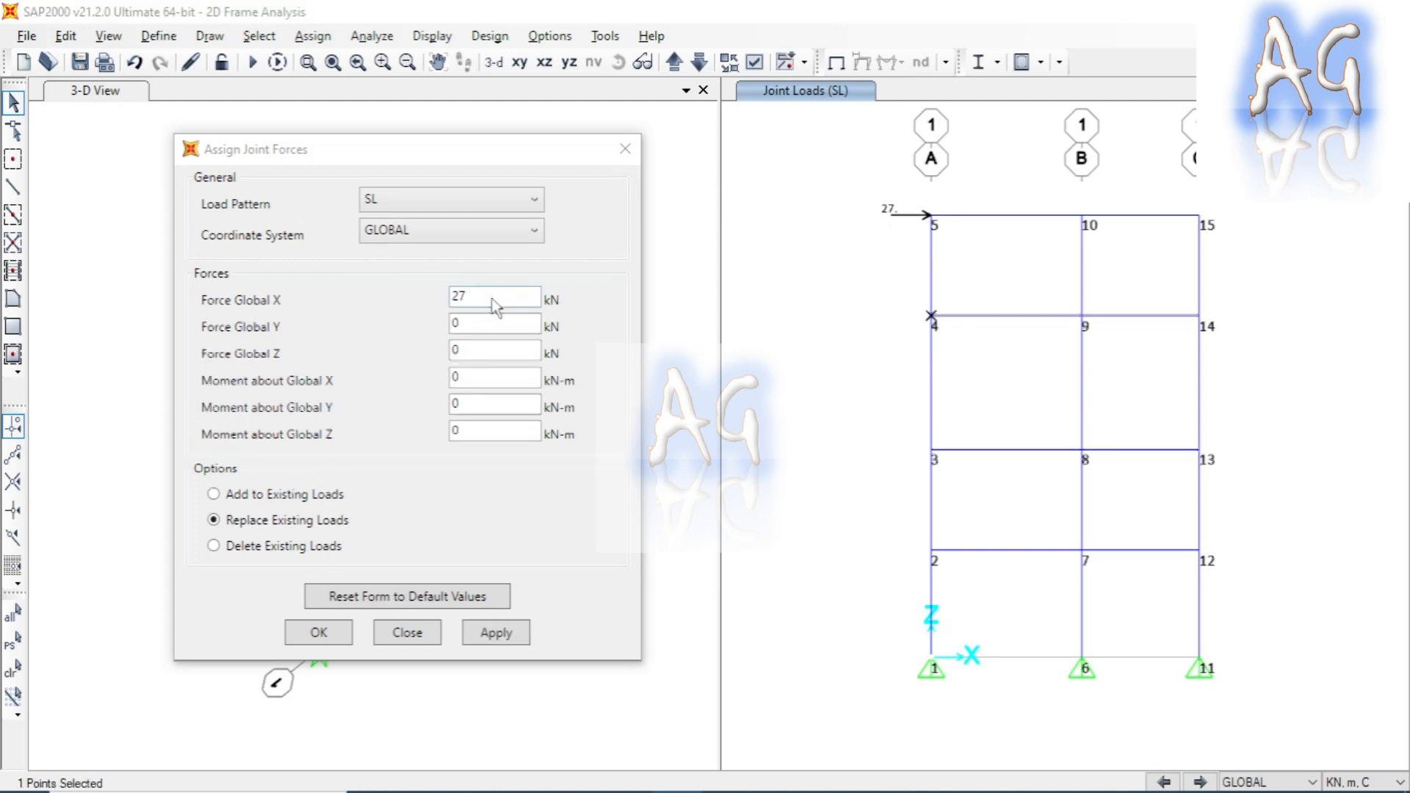
pyautogui.hotkey('alt', 'Tab')
pyautogui.hotkey('alt', 'Tab')
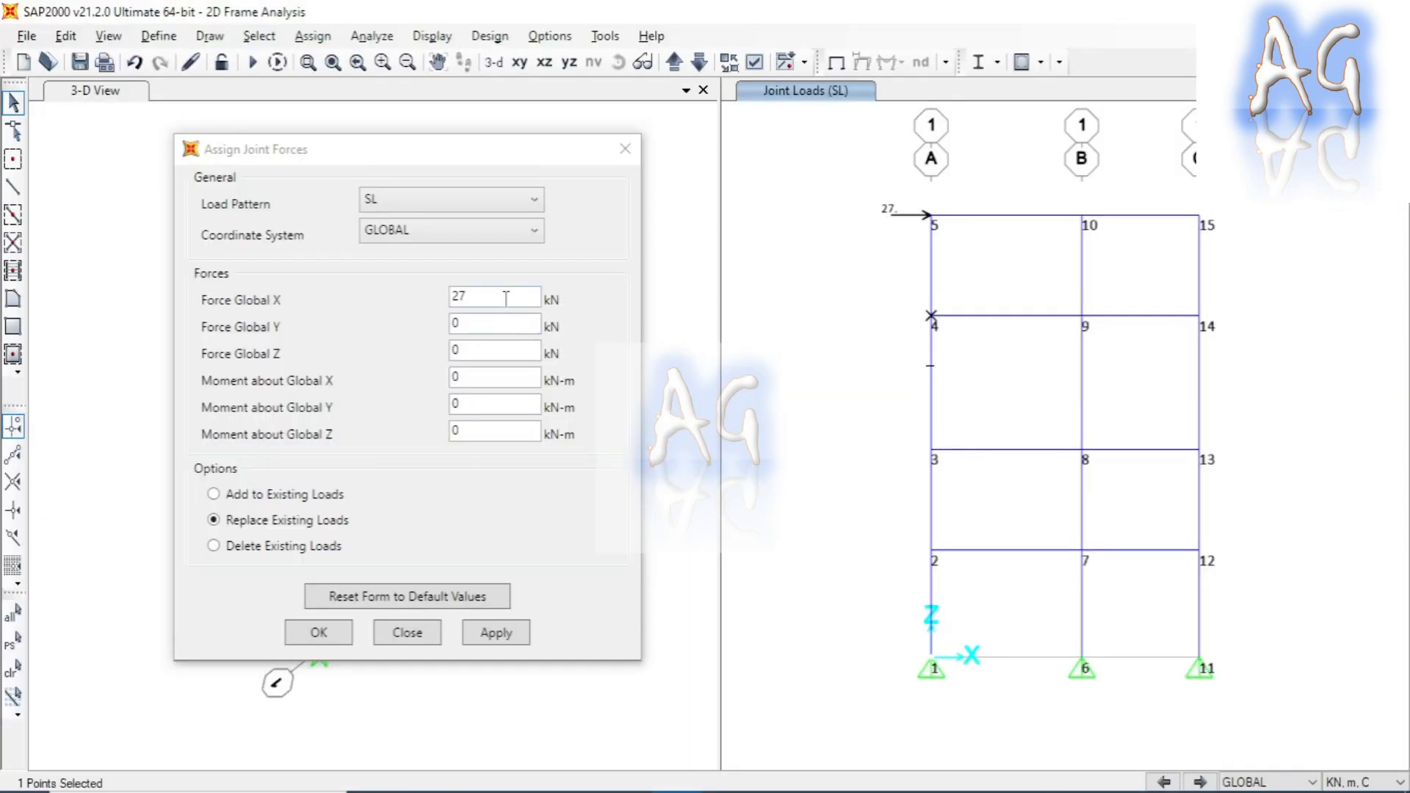
pyautogui.click(281, 283)
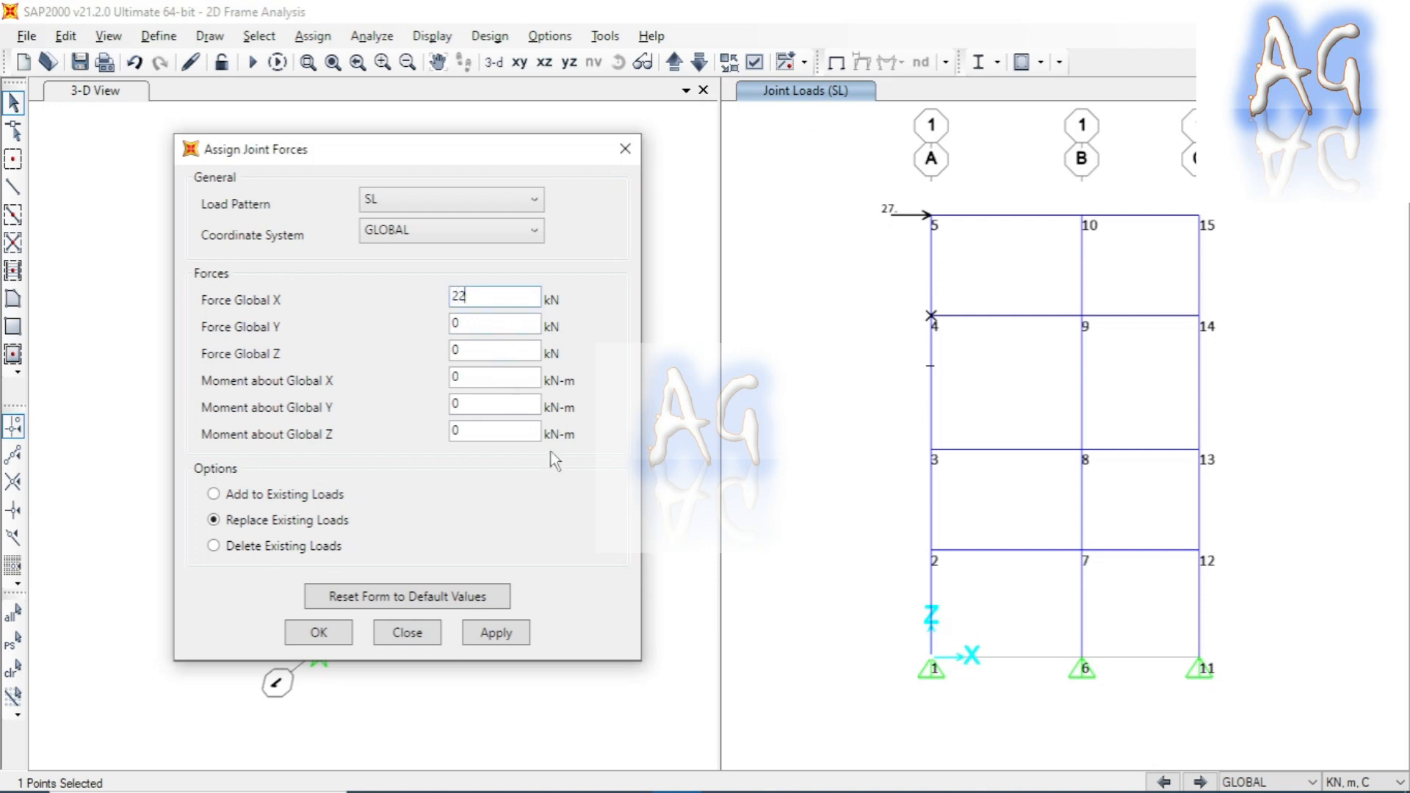
pyautogui.click(486, 636)
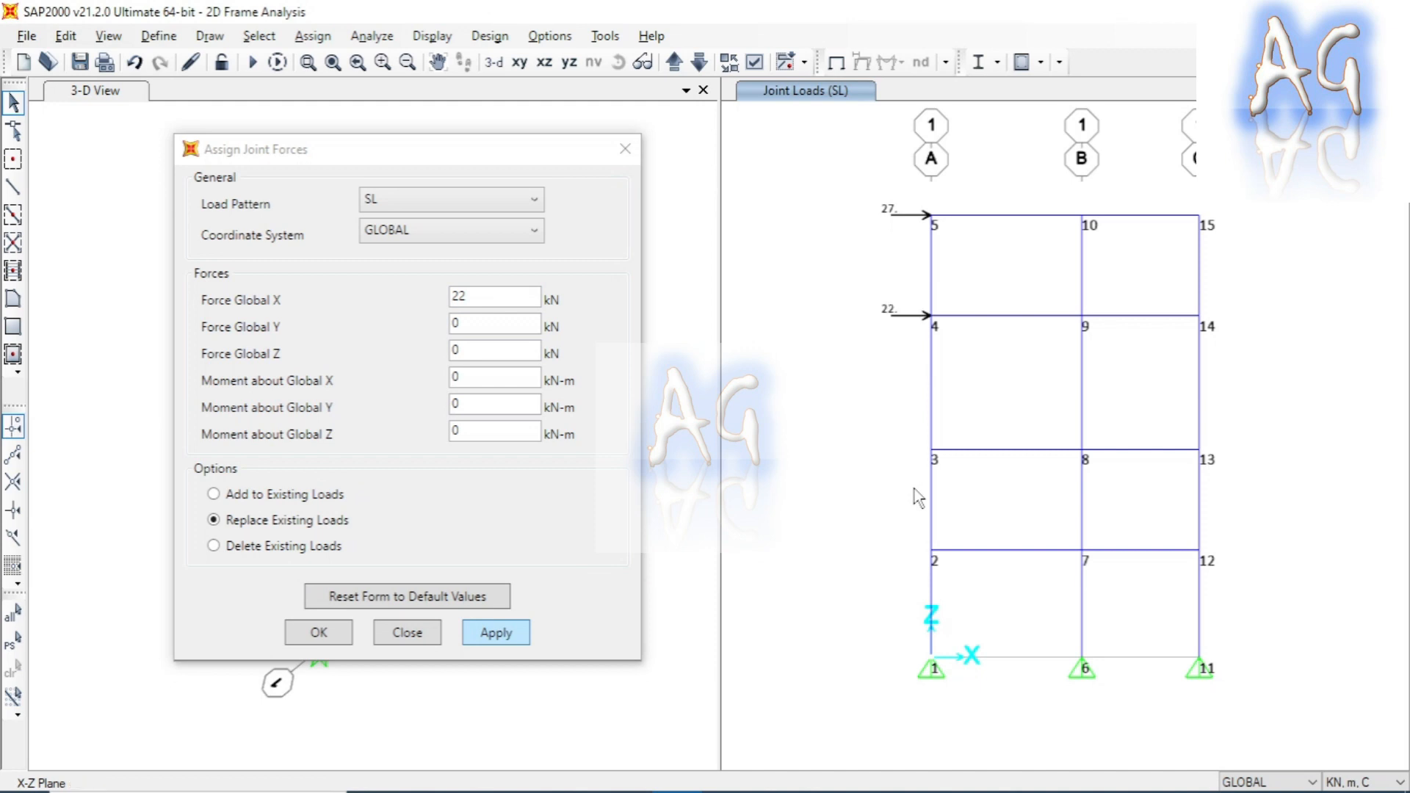
# Assign a 15 kN Global X joint force to joint 3 in load pattern SL, as in the reference image
pyautogui.click(933, 451)
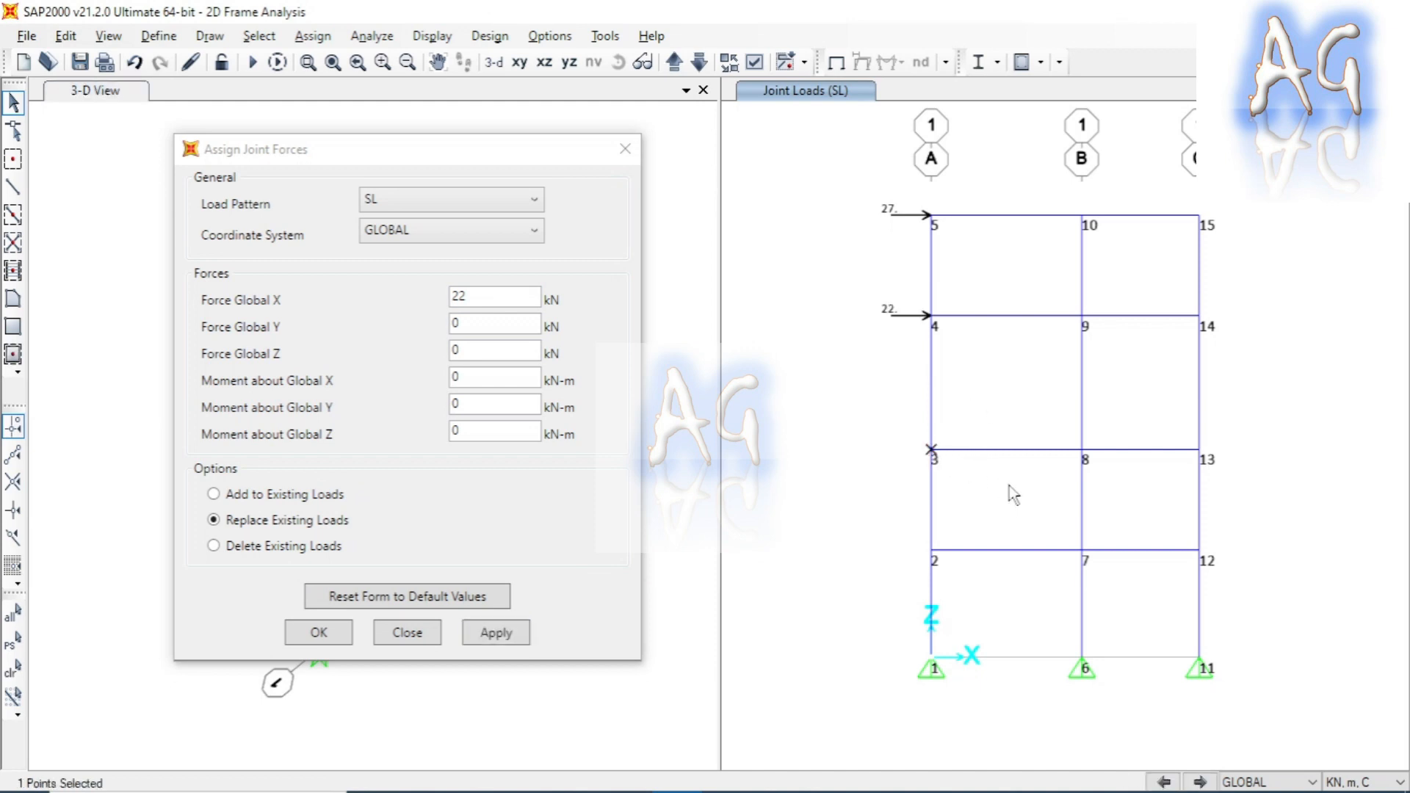
pyautogui.hotkey('alt', 'Tab')
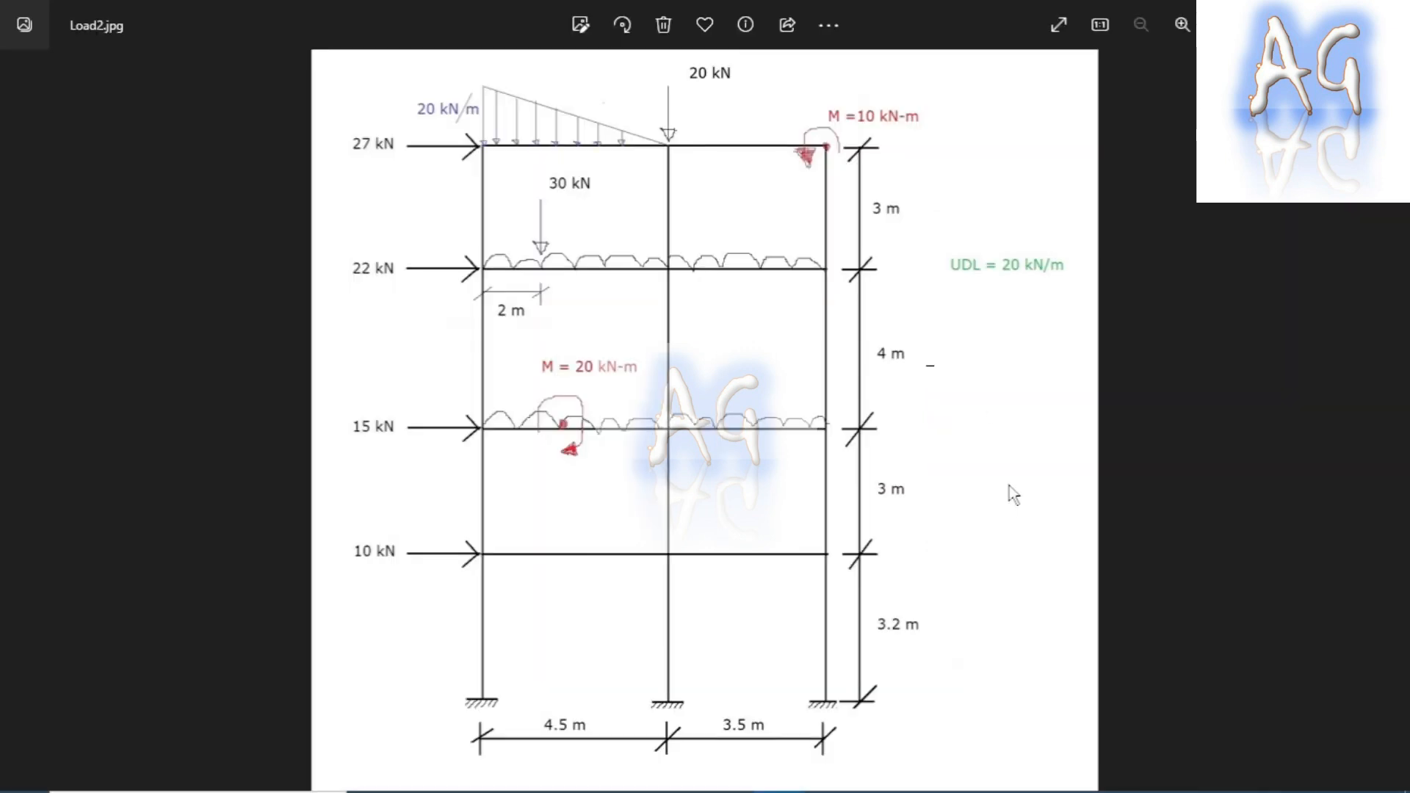
pyautogui.hotkey('alt', 'Tab')
pyautogui.moveTo(497, 293); pyautogui.dragTo(355, 290)
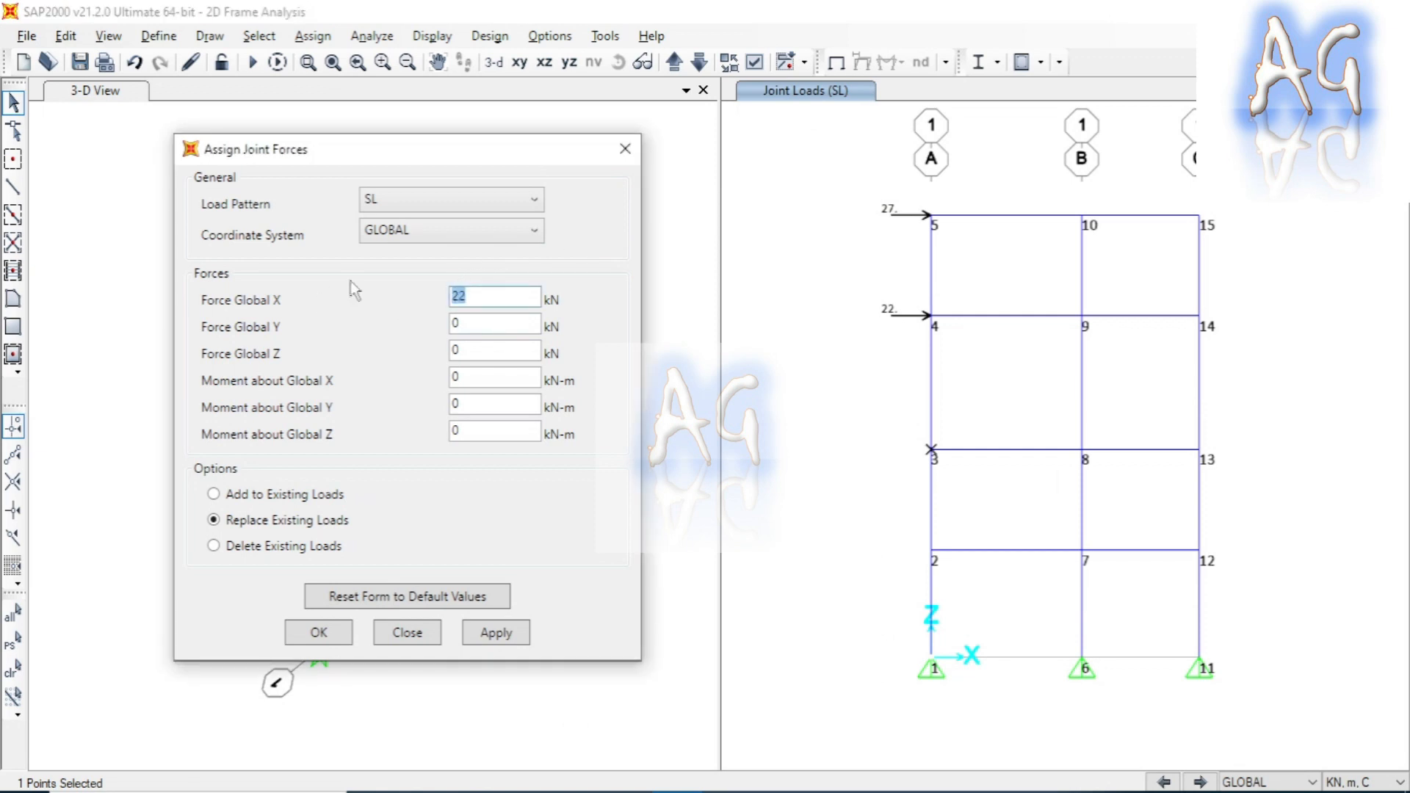
pyautogui.click(490, 636)
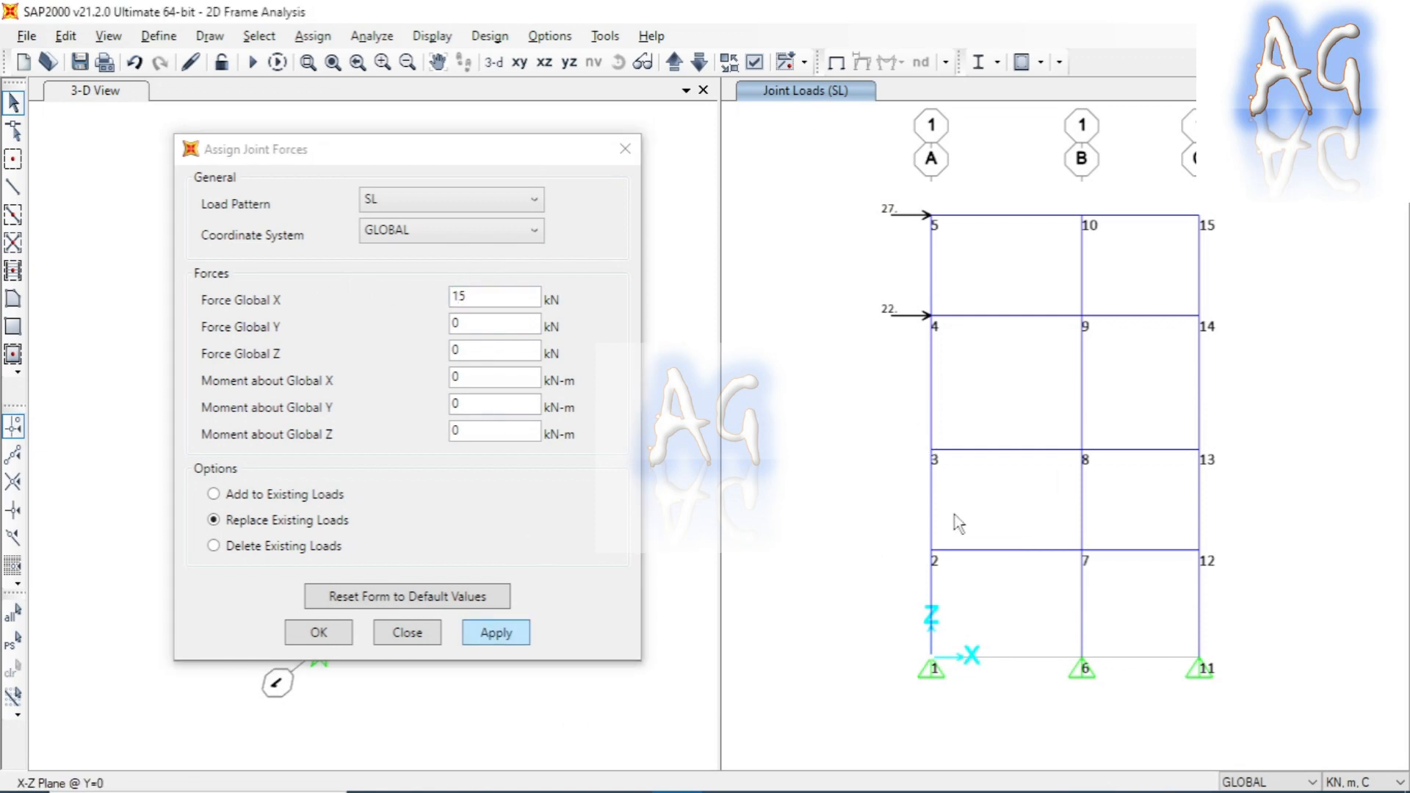
# Check the lowest lateral load in the reference image, assign a 10 kN Global X force to joint 2 and finish the assignment
pyautogui.hotkey('alt', 'Tab')
pyautogui.hotkey('alt', 'Tab')
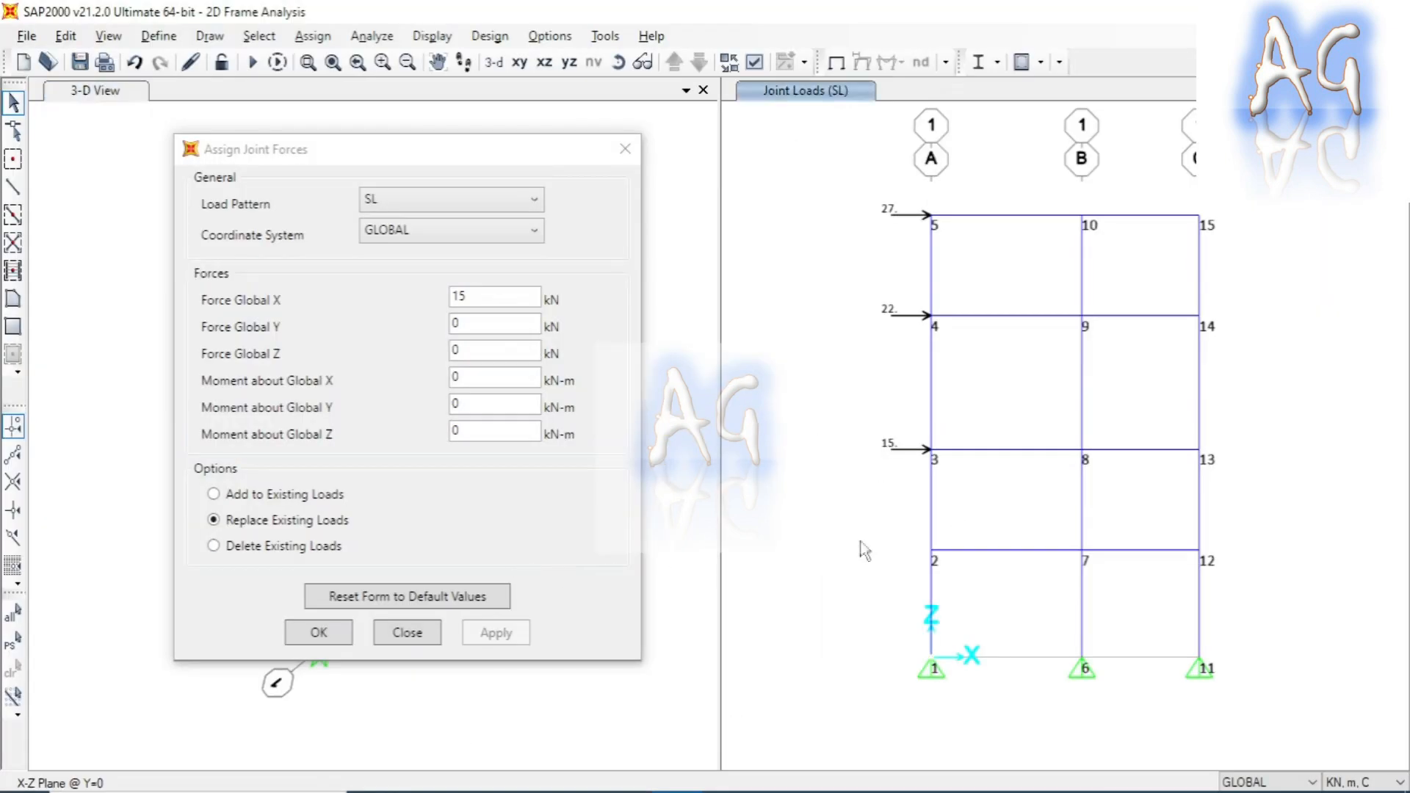
pyautogui.click(931, 550)
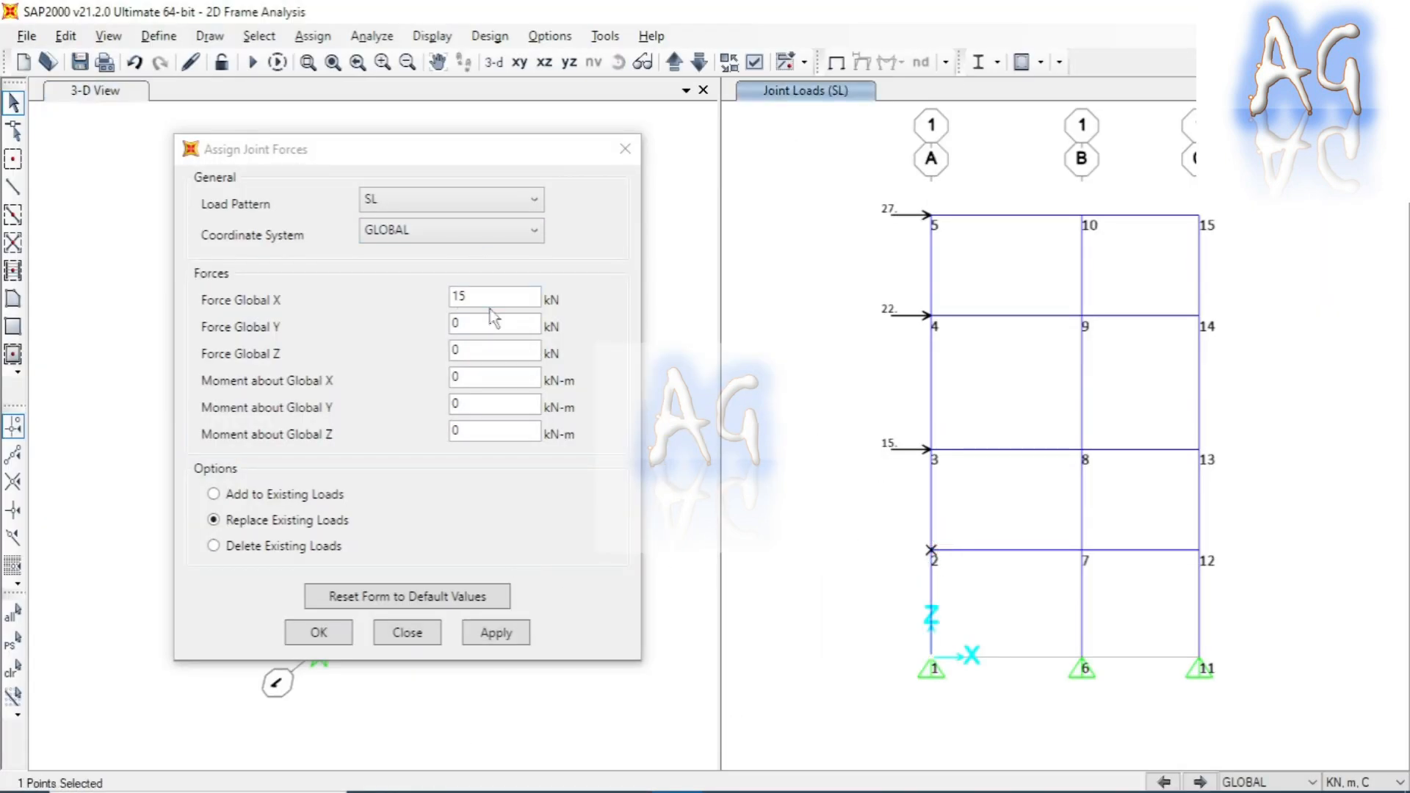
pyautogui.click(296, 290)
pyautogui.write('10')
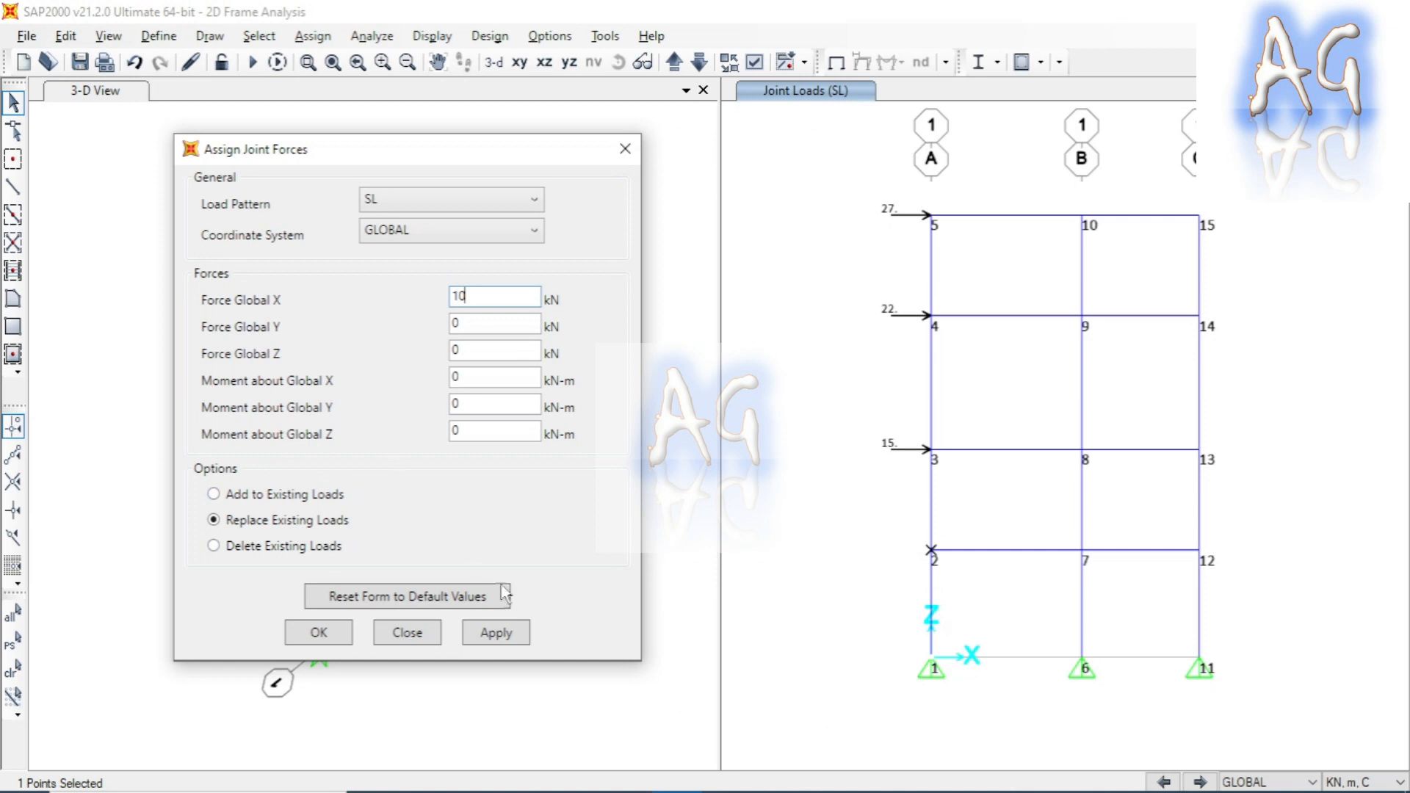
pyautogui.click(491, 631)
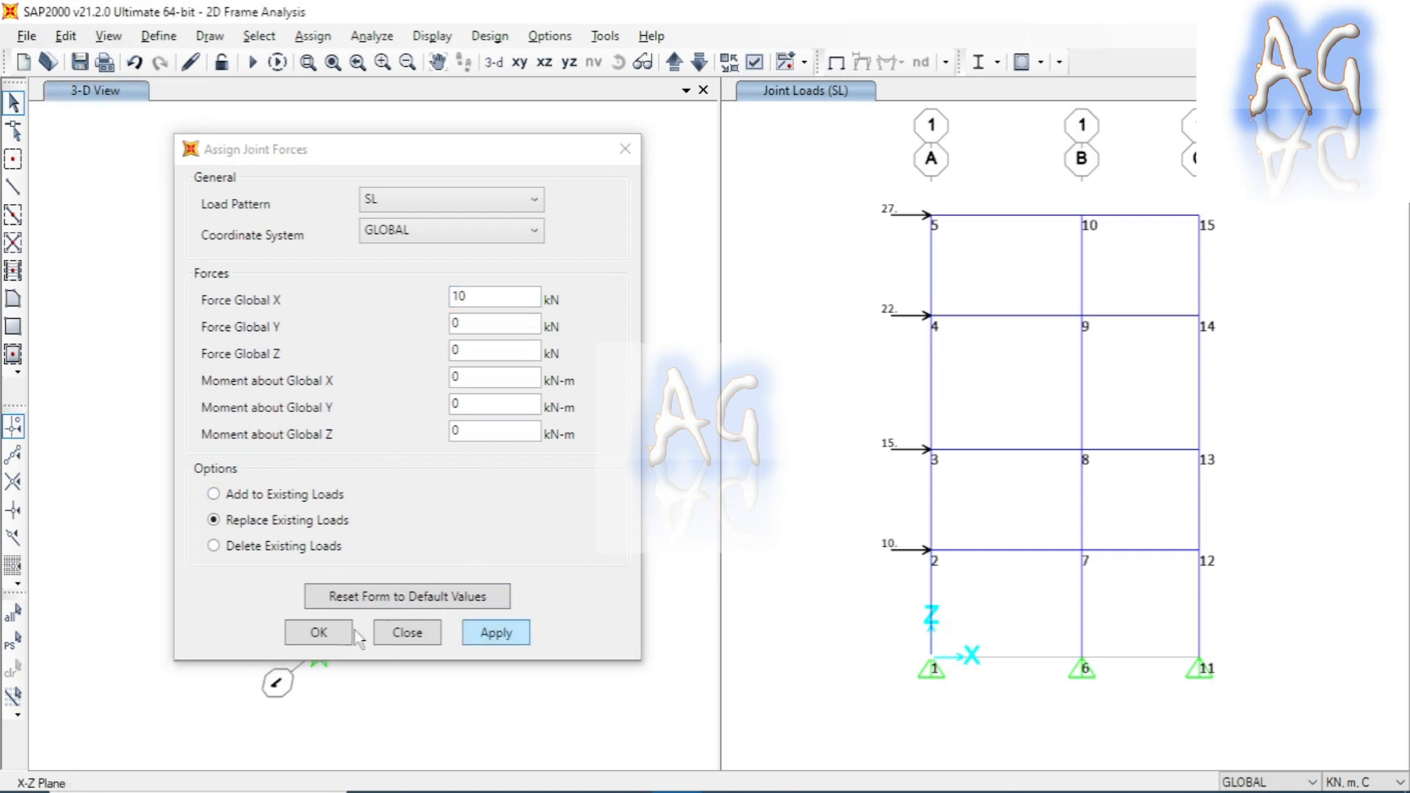
pyautogui.click(319, 633)
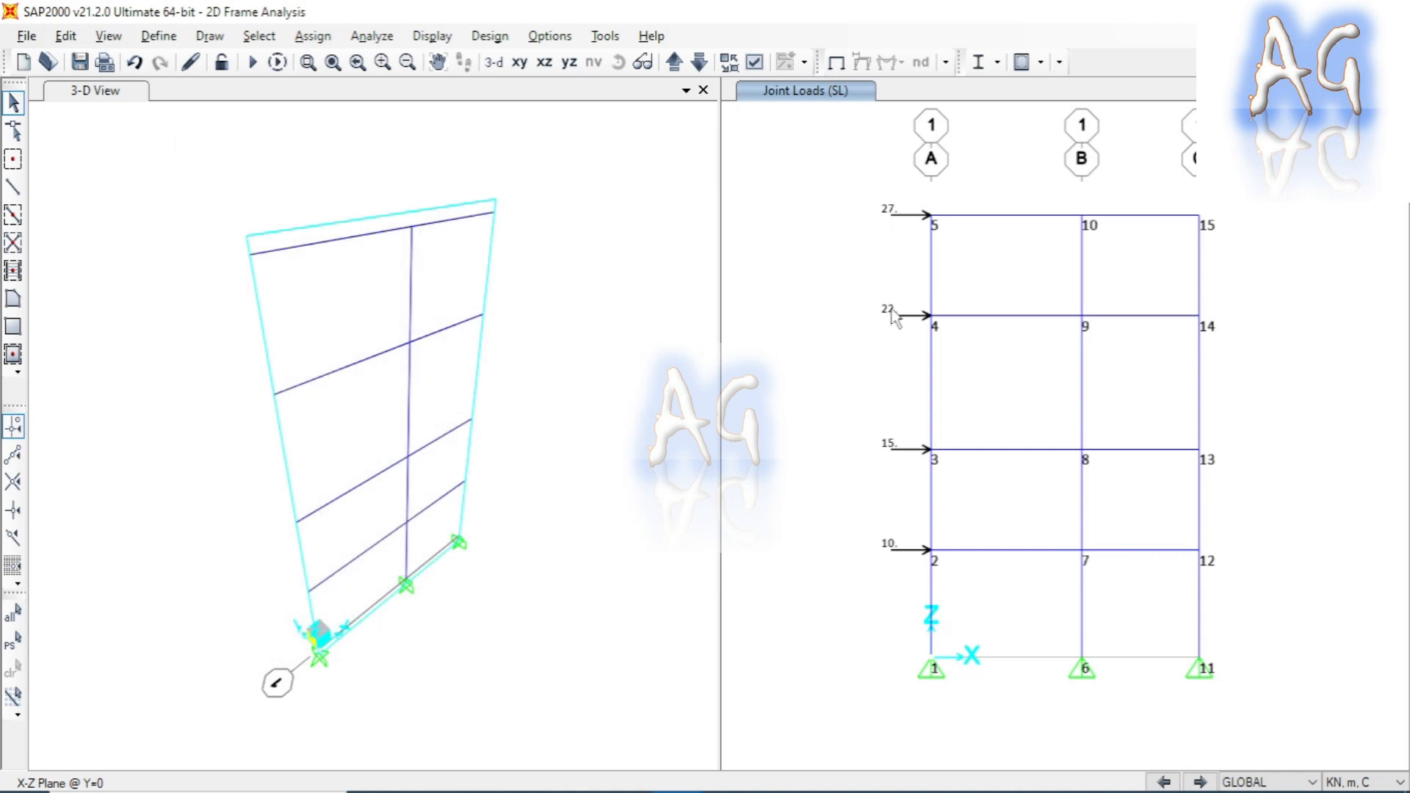
# Set all load cases, DEAD, MODAL, LL and SL, to run and run the analysis
pyautogui.click(650, 213)
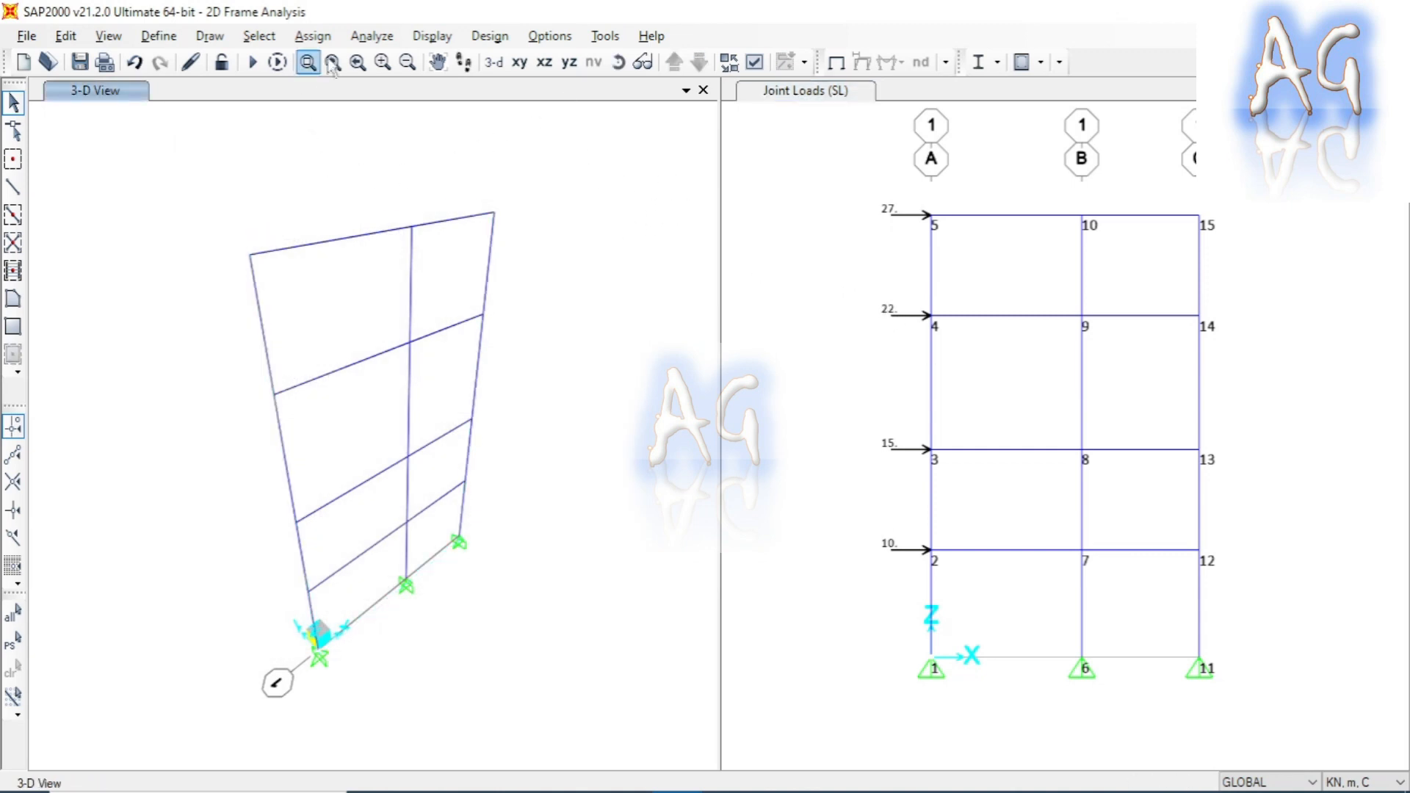
pyautogui.click(372, 36)
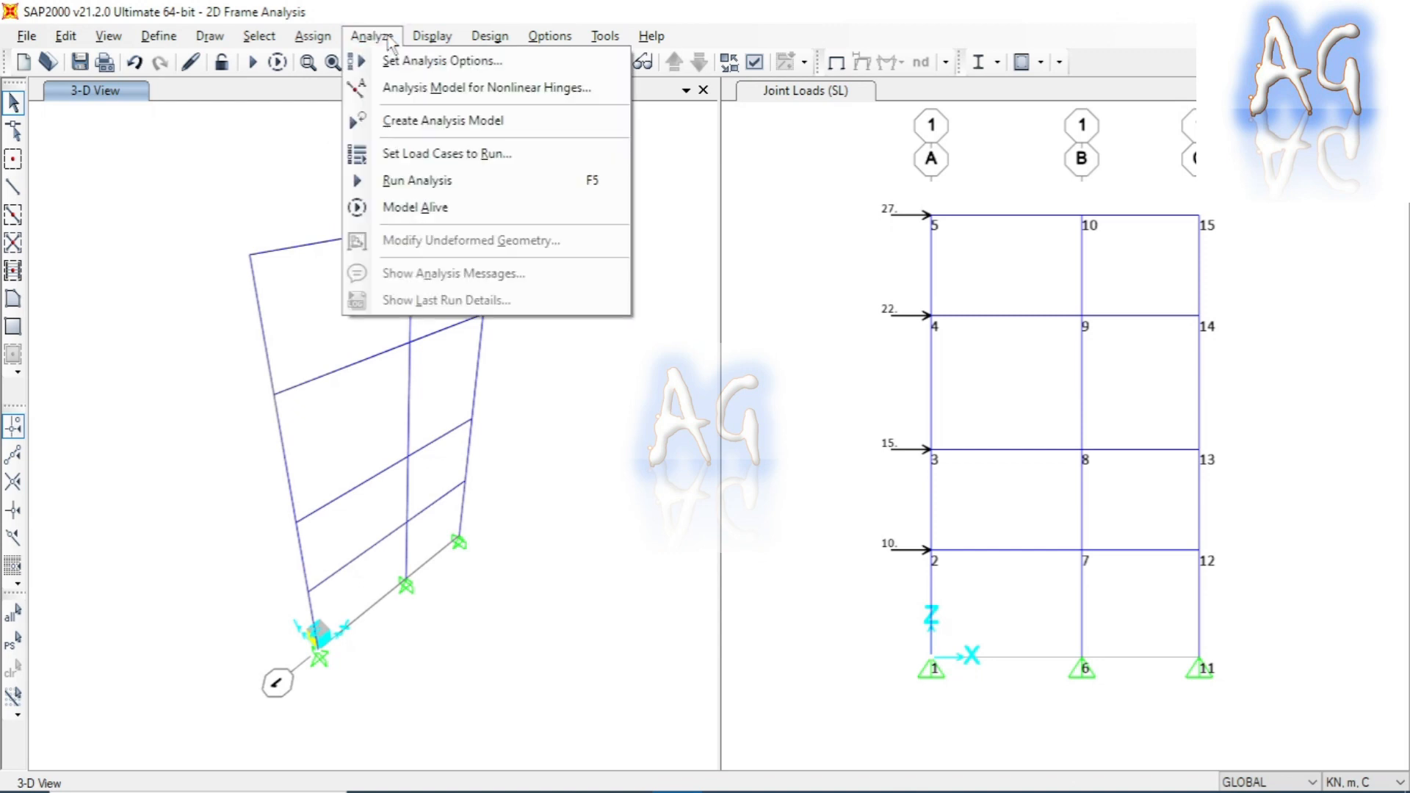
pyautogui.click(447, 182)
pyautogui.moveTo(661, 291); pyautogui.dragTo(735, 346)
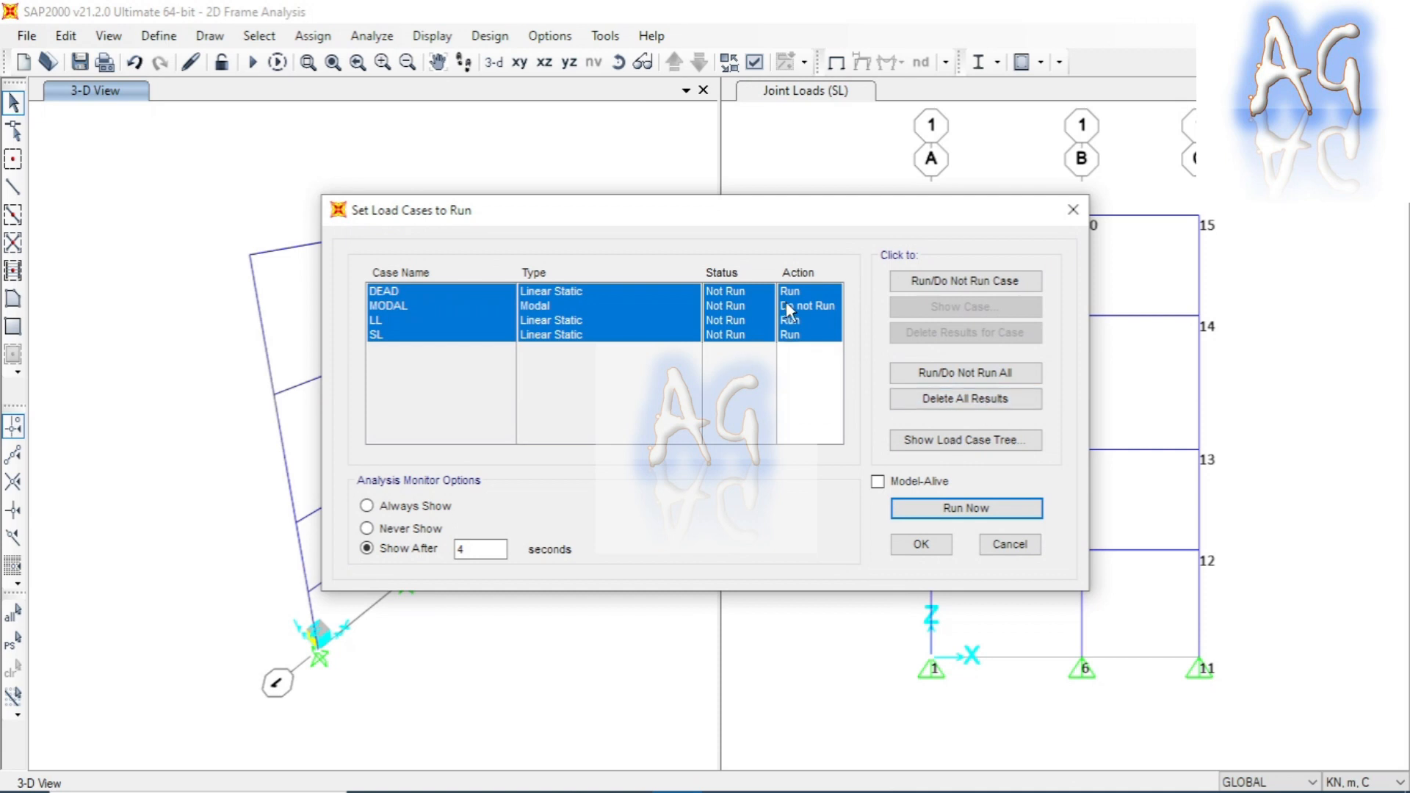
pyautogui.click(790, 390)
pyautogui.moveTo(596, 294); pyautogui.dragTo(610, 345)
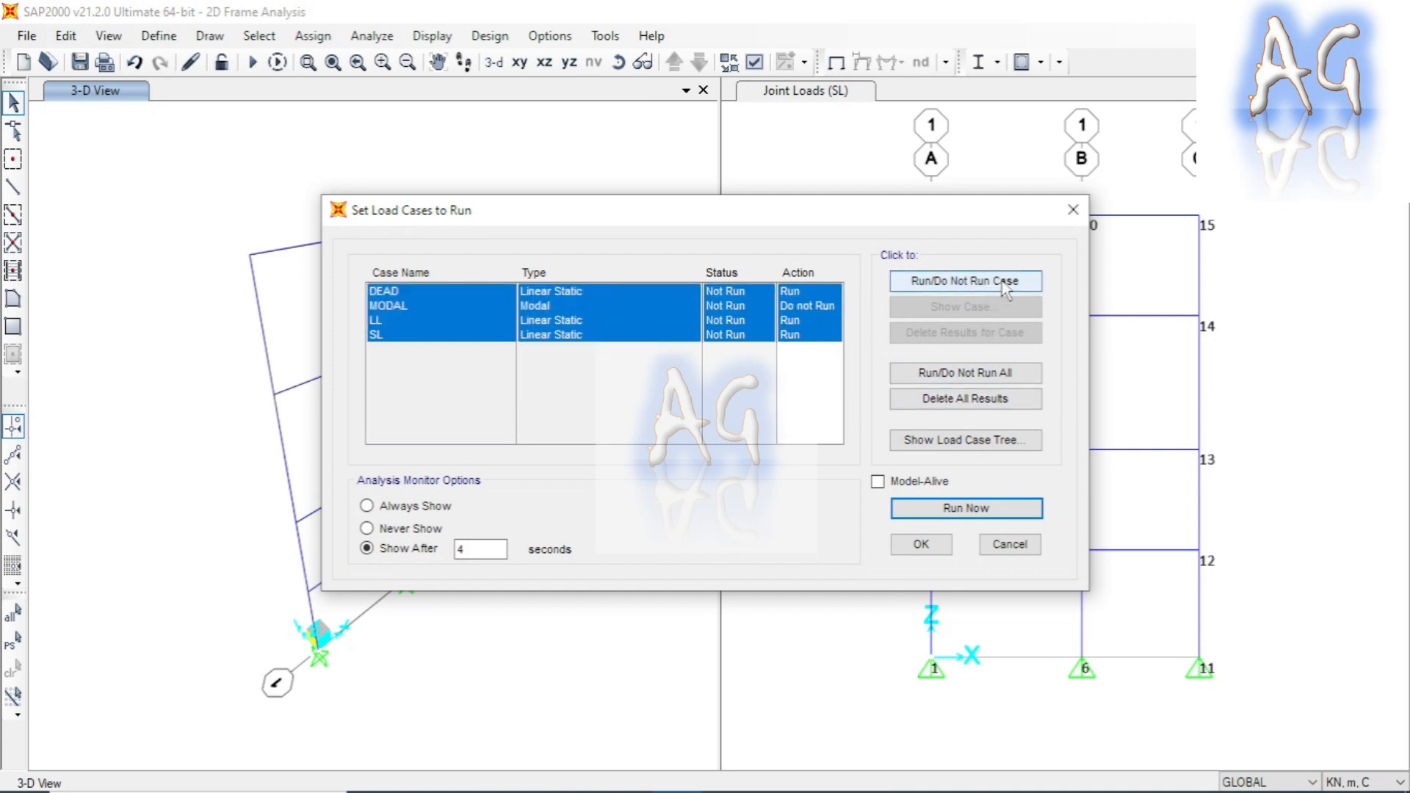
pyautogui.click(931, 374)
pyautogui.click(955, 373)
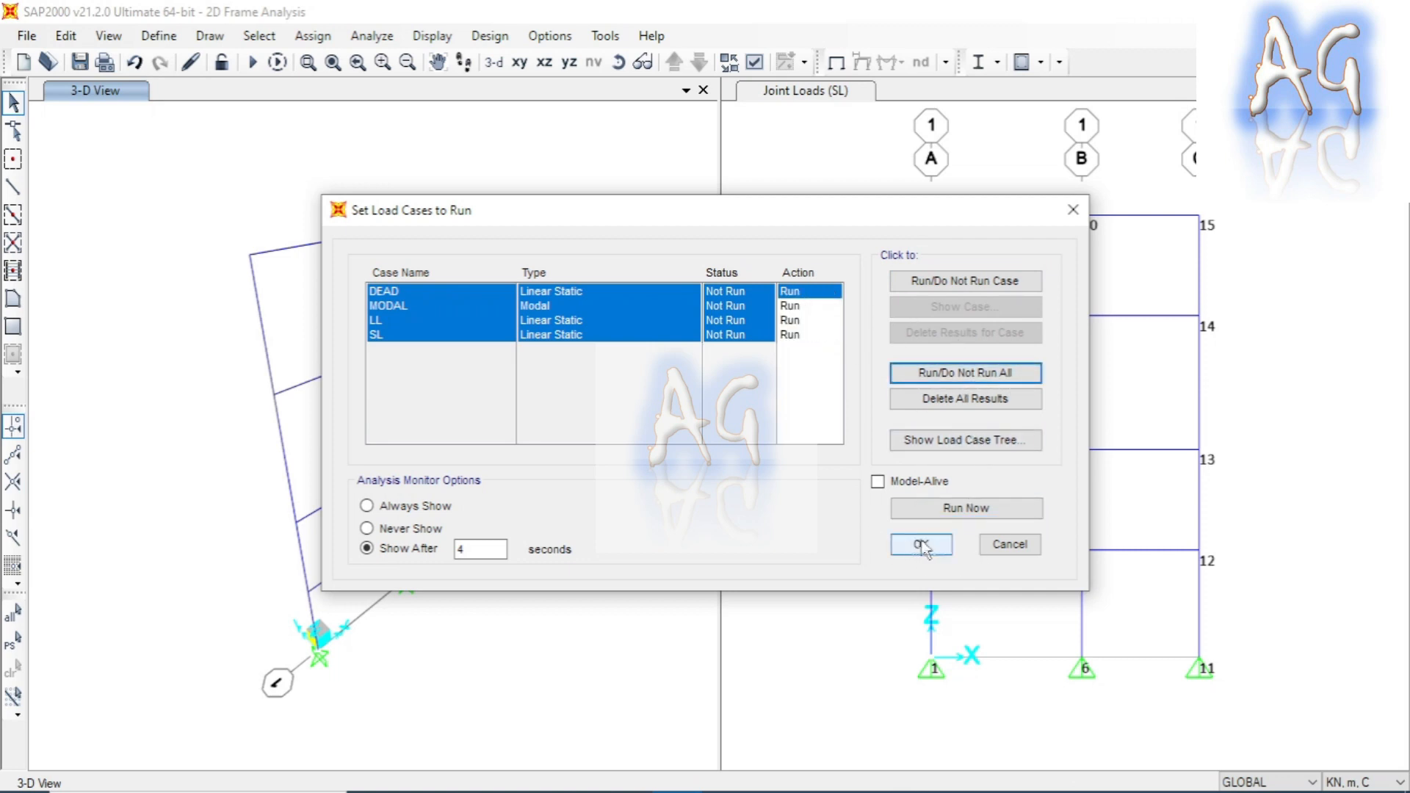
pyautogui.click(964, 514)
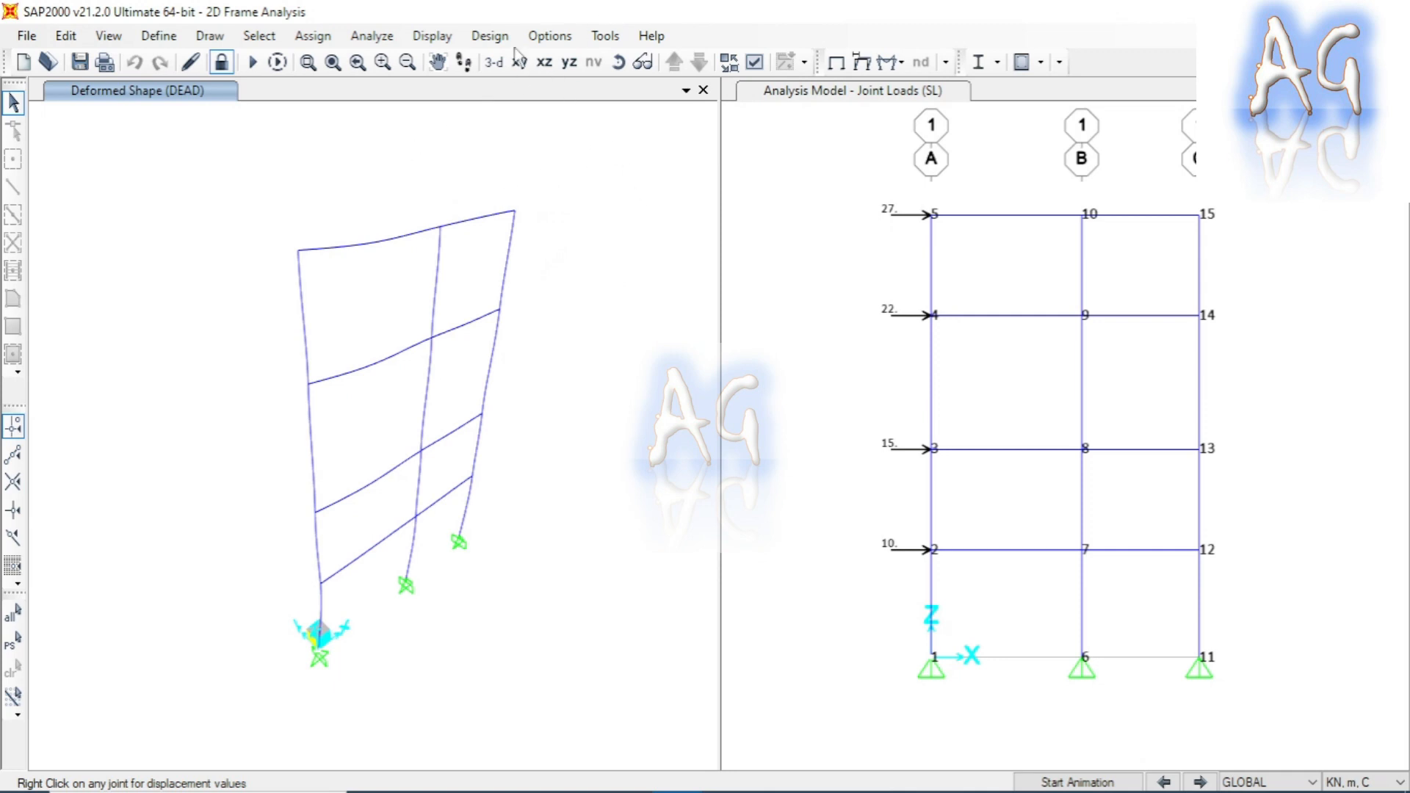
pyautogui.click(432, 36)
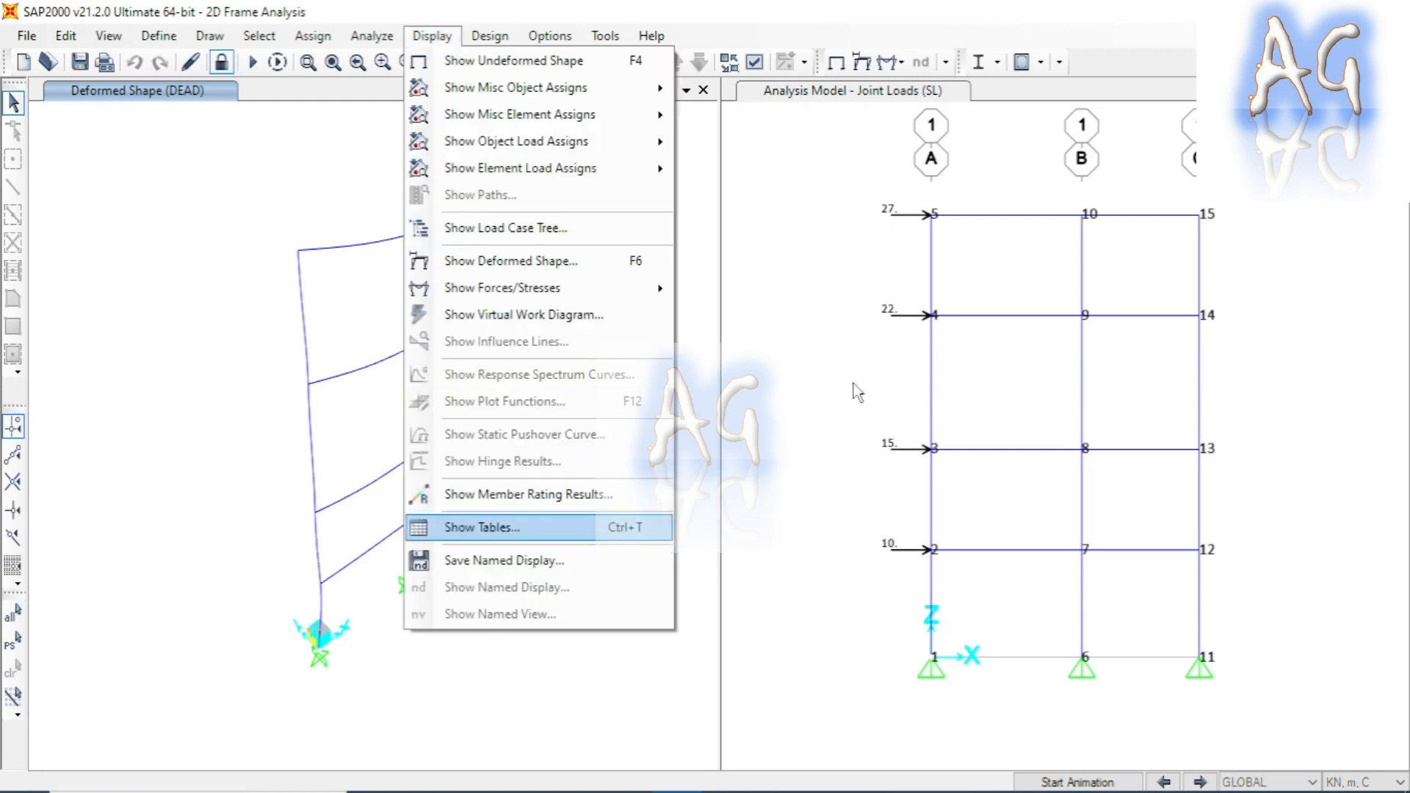
pyautogui.click(601, 529)
pyautogui.moveTo(751, 81); pyautogui.dragTo(955, 52)
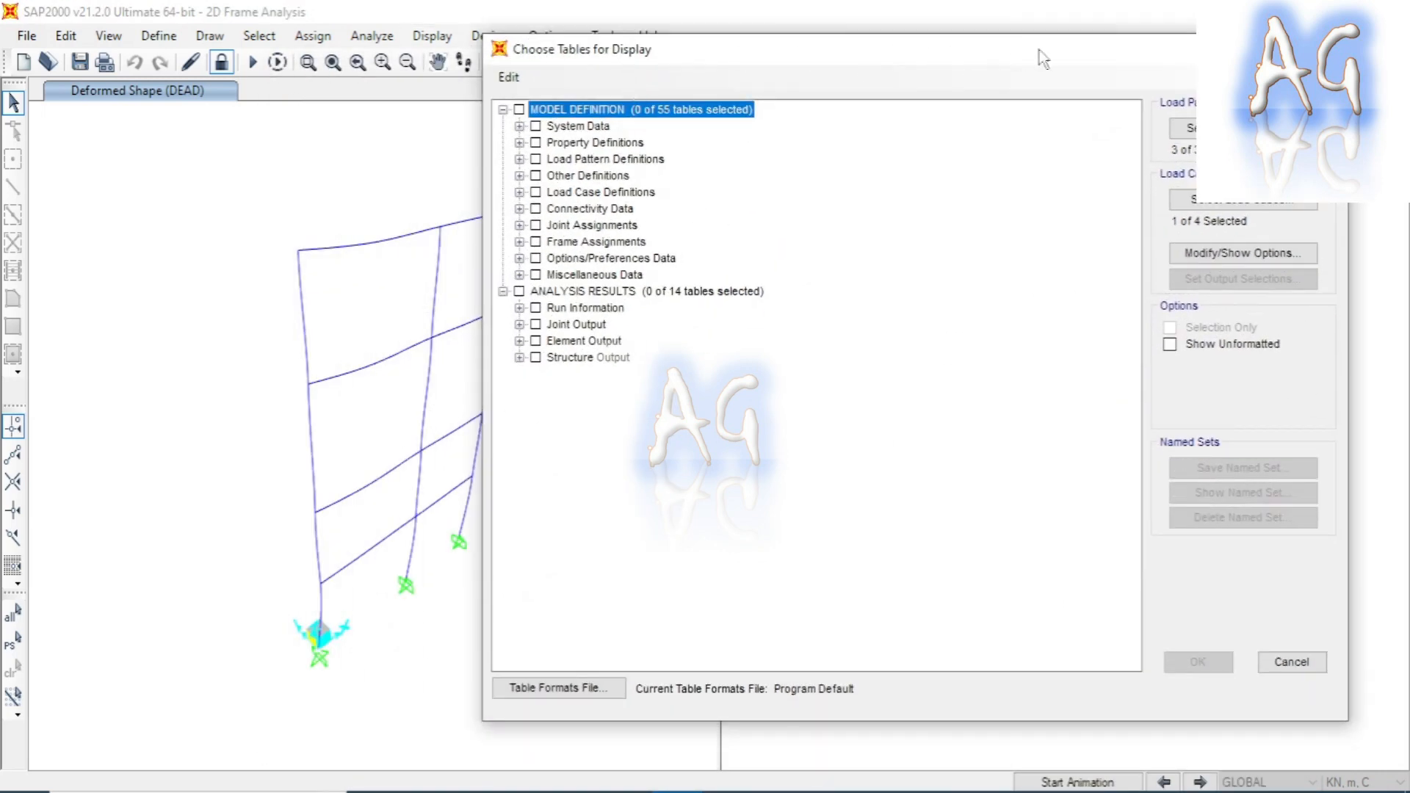
pyautogui.click(1328, 49)
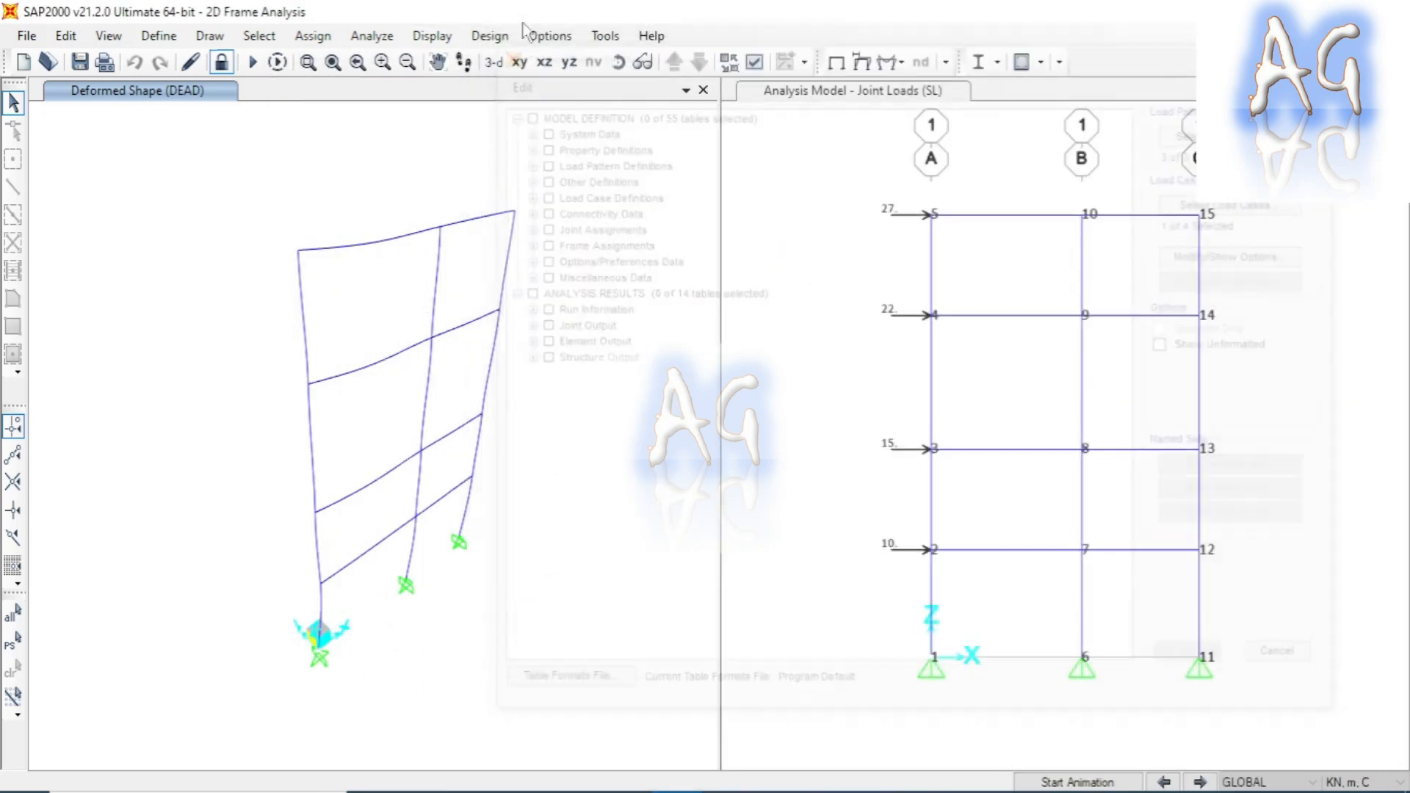
# Display the joint displacements table for output cases DEAD, LL, MODAL and SL, look through its records and close it
pyautogui.click(452, 37)
pyautogui.click(566, 527)
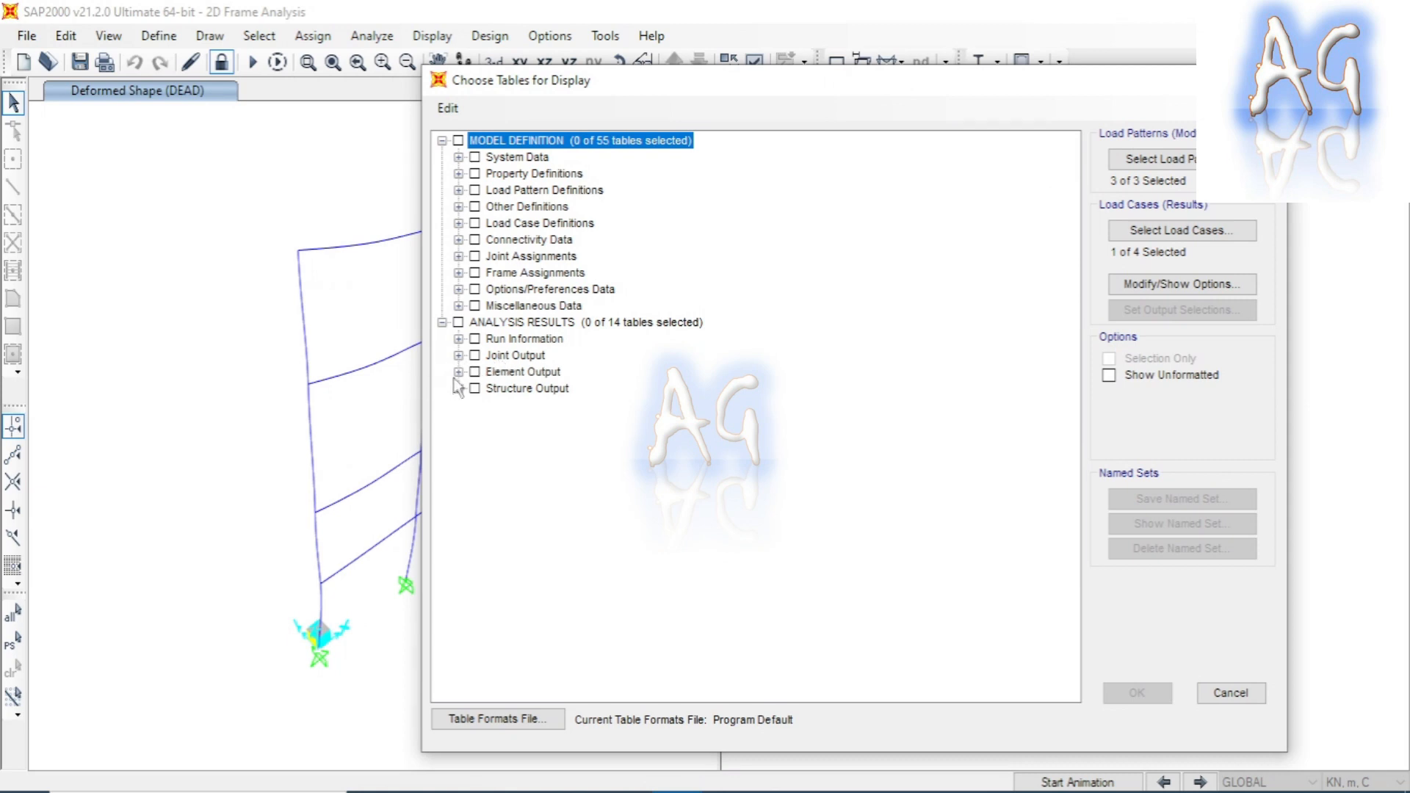
pyautogui.click(458, 355)
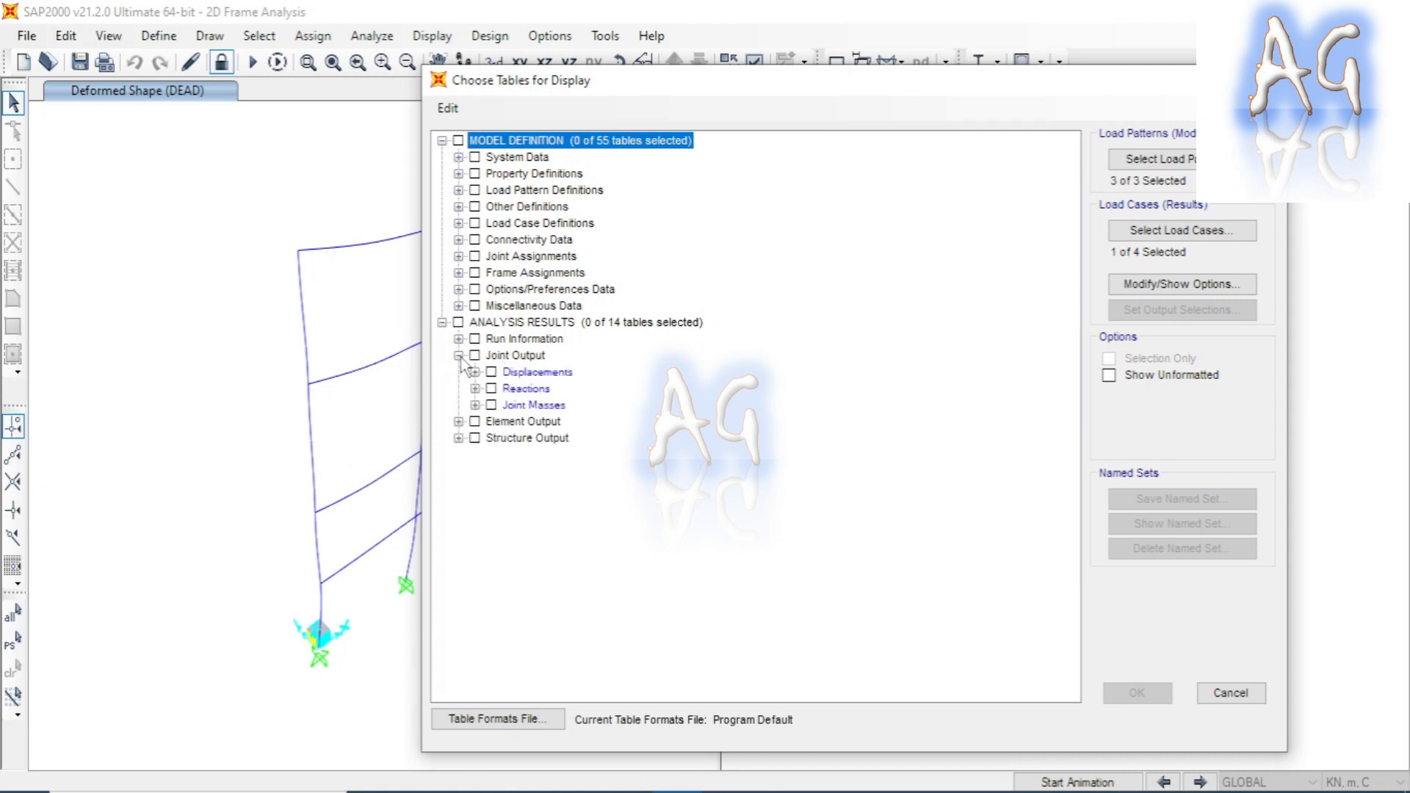
pyautogui.click(514, 373)
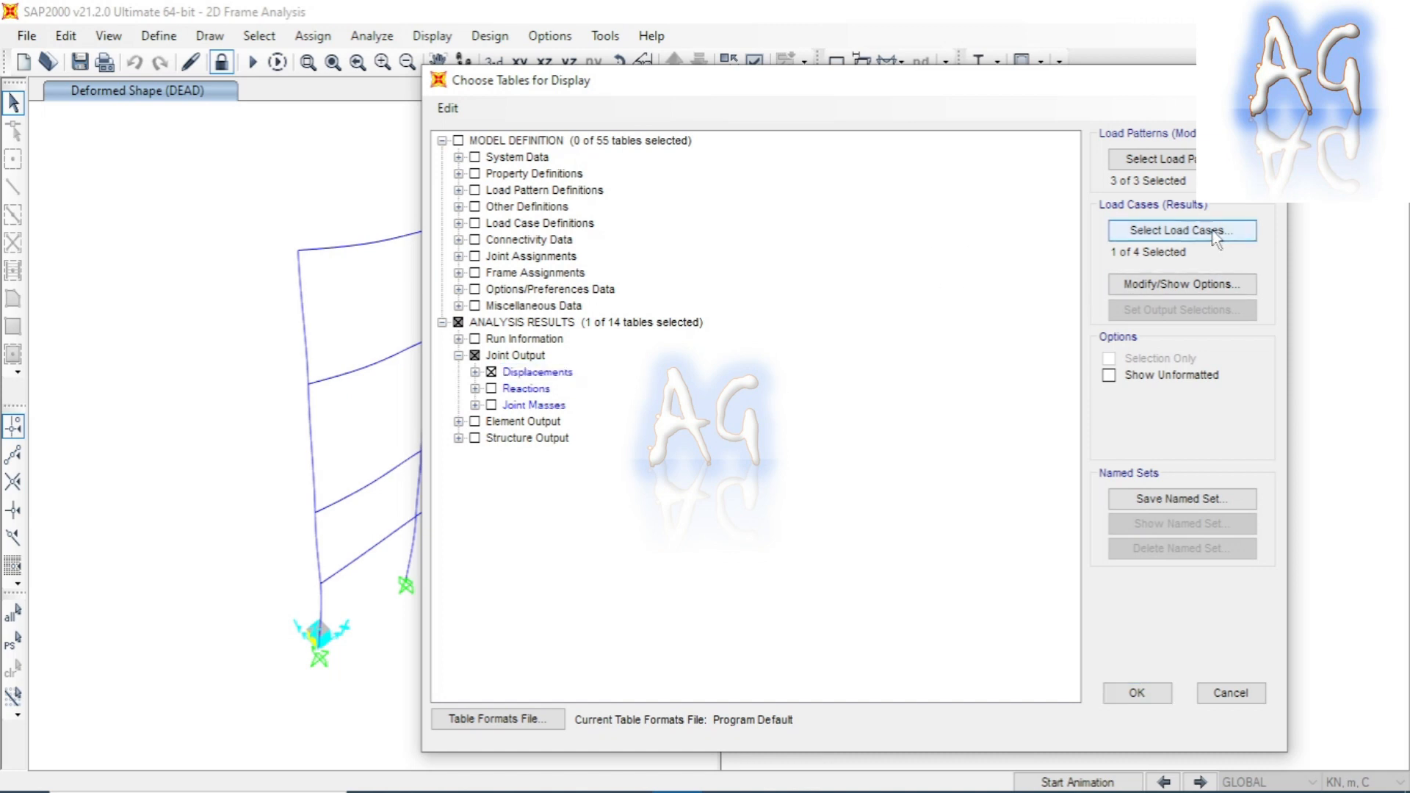
pyautogui.click(1214, 233)
pyautogui.moveTo(581, 348); pyautogui.dragTo(584, 386)
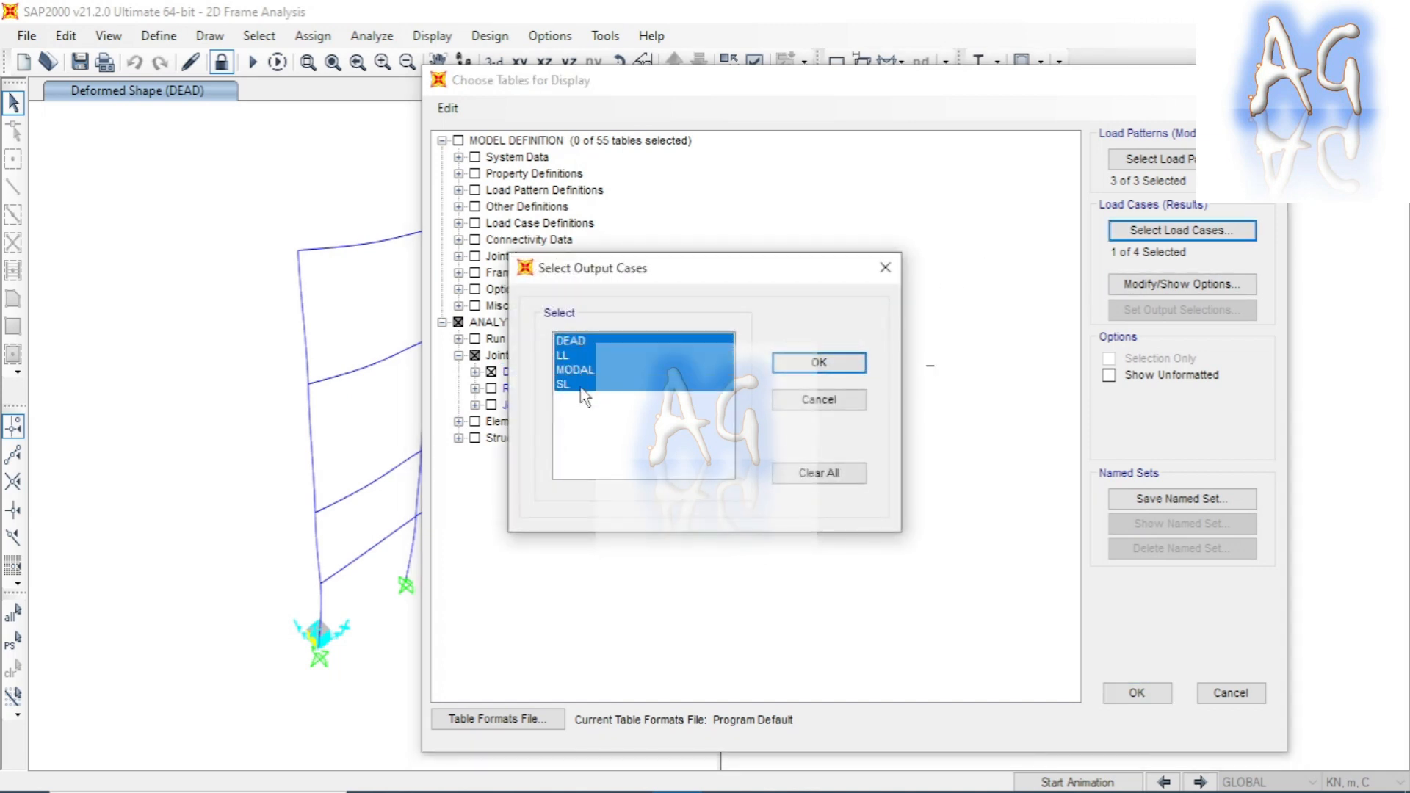
pyautogui.click(821, 365)
pyautogui.click(1137, 691)
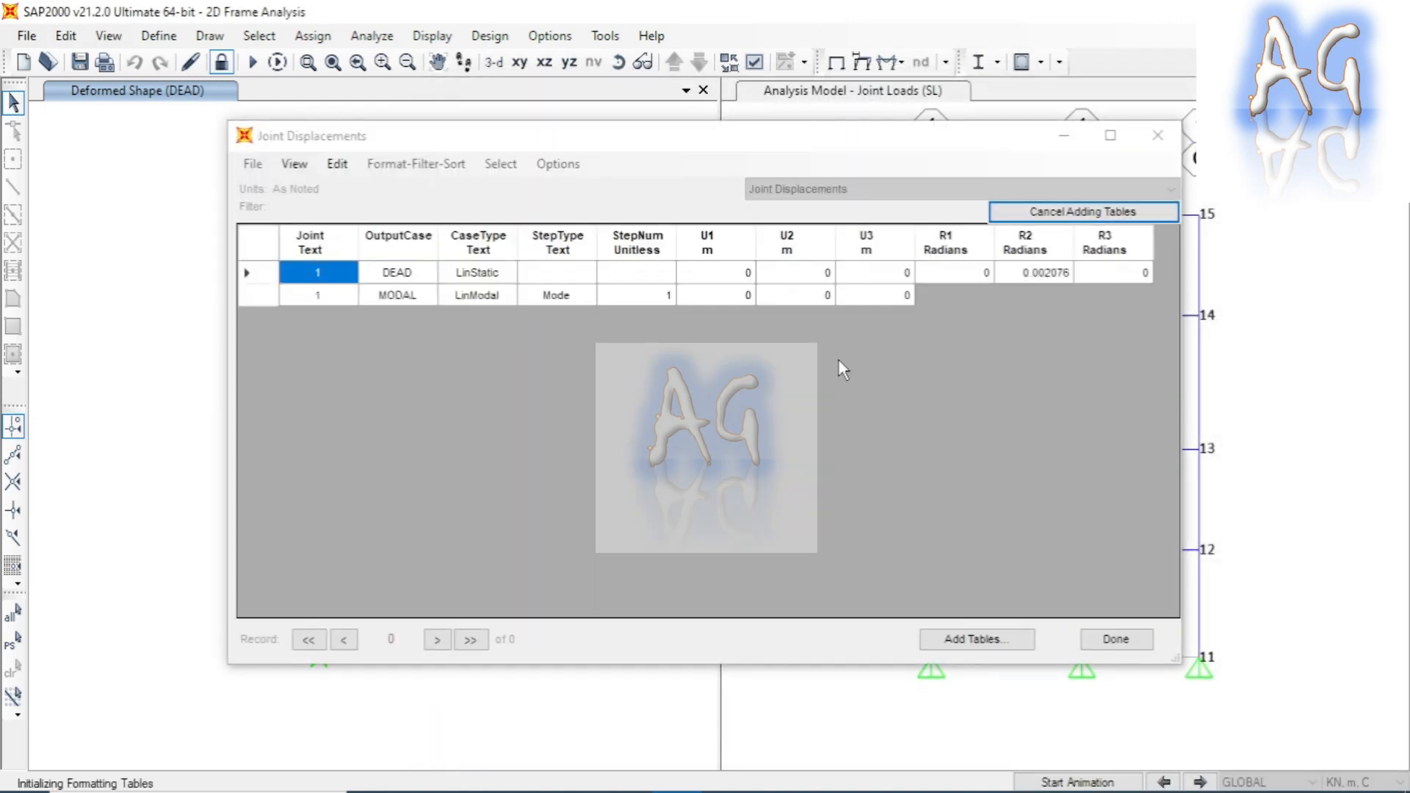
pyautogui.scroll(-2, 1000, 446)
pyautogui.scroll(-20, 1003, 454)
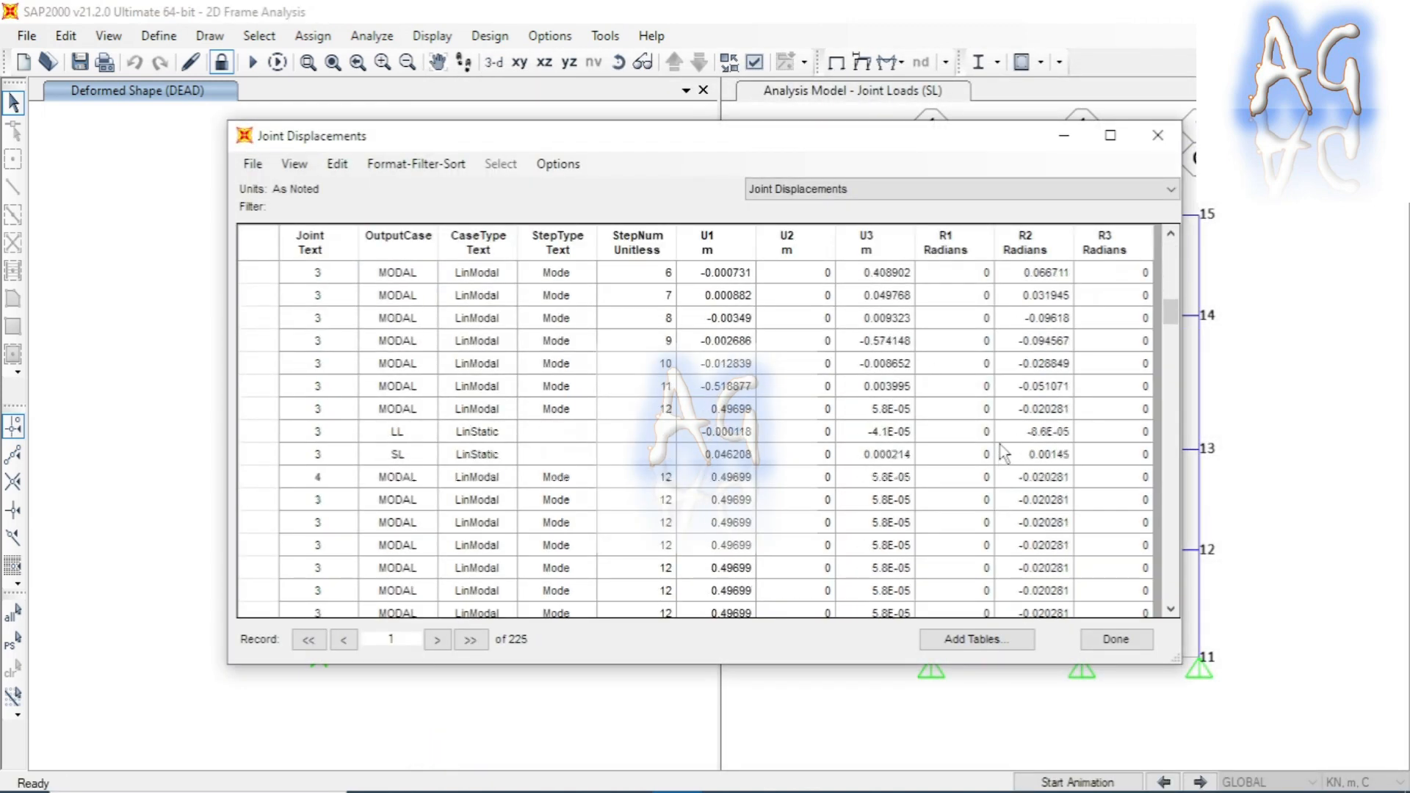
pyautogui.scroll(-20, 1004, 445)
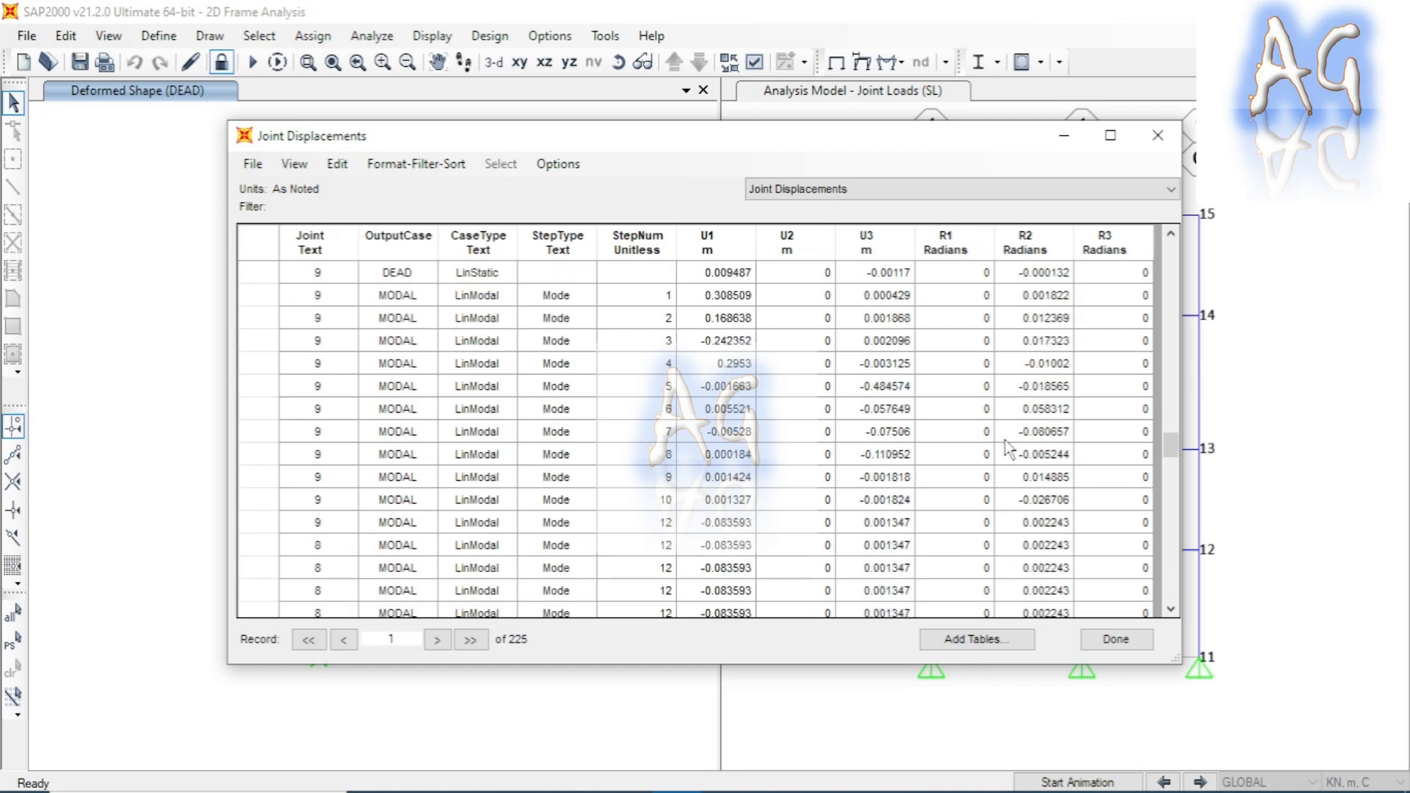
pyautogui.click(1134, 194)
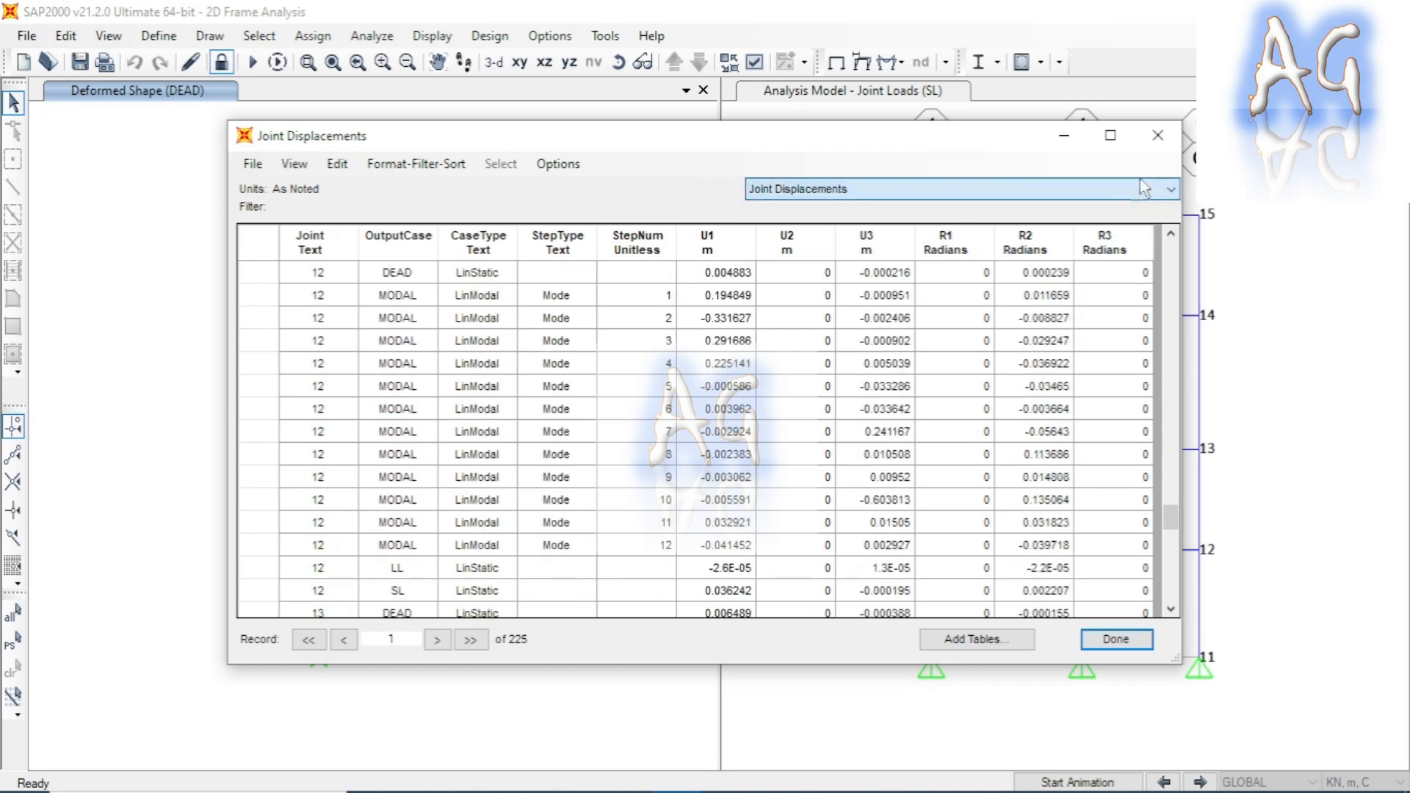
pyautogui.click(1158, 135)
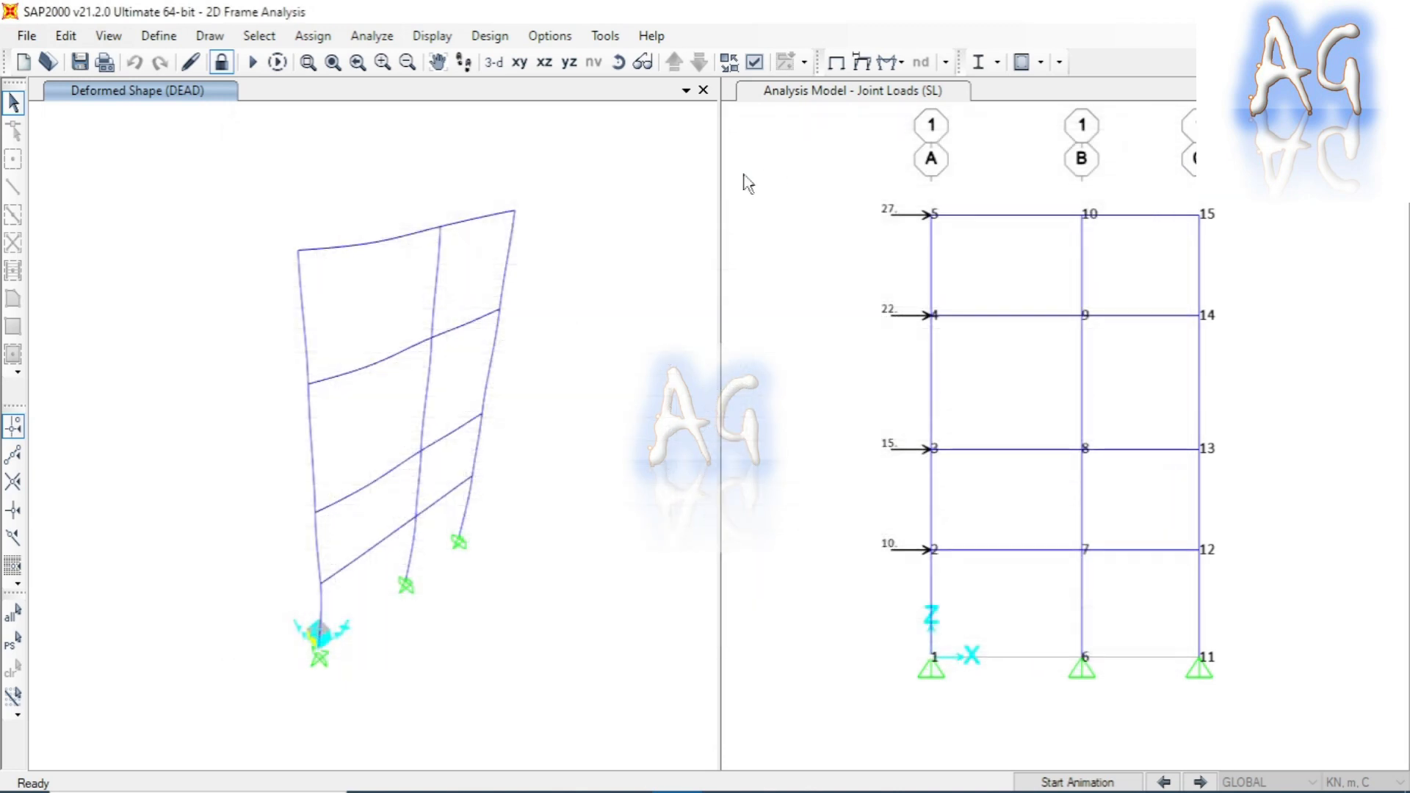
# Add the Element Forces - Frames table from the frame output to the results display and view it
pyautogui.click(432, 36)
pyautogui.click(540, 535)
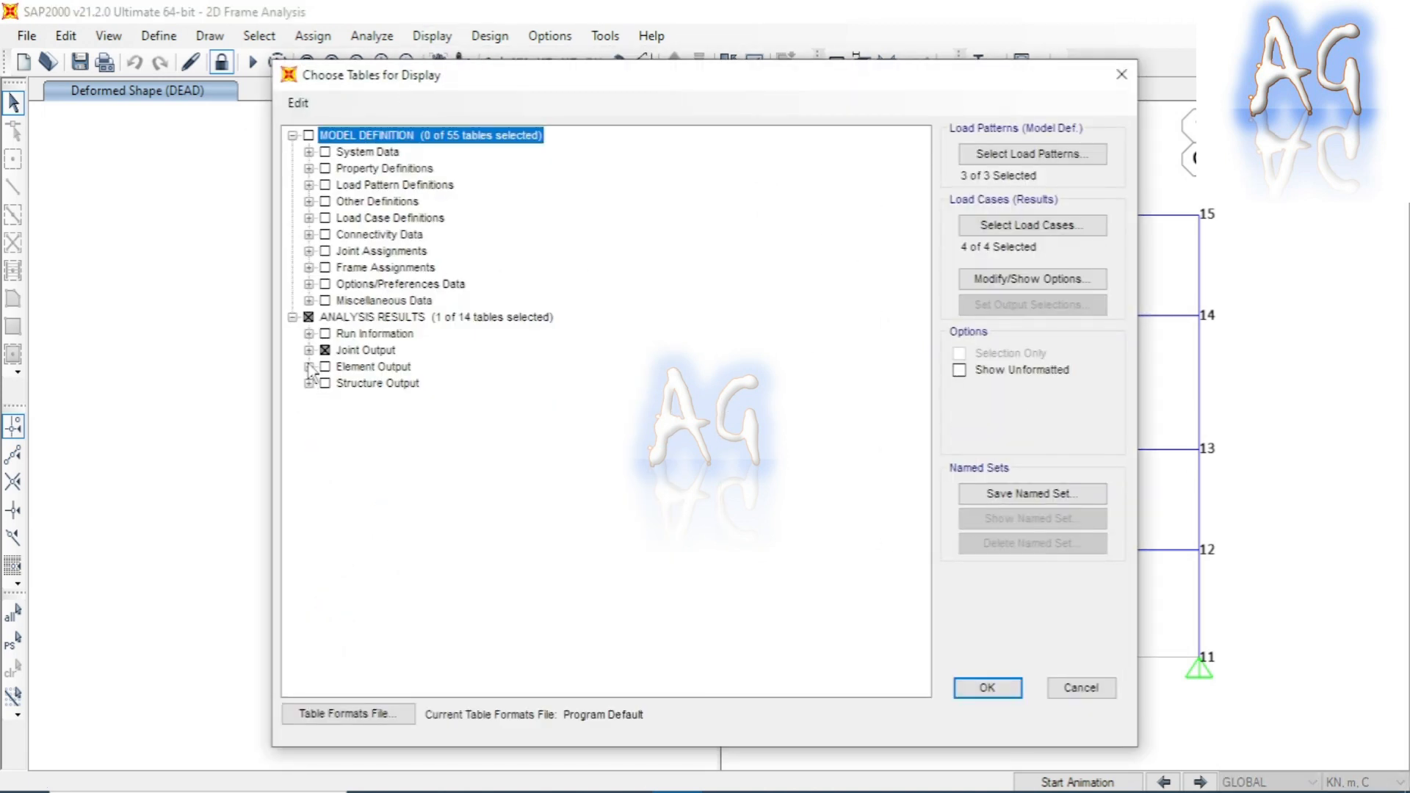
pyautogui.click(309, 367)
pyautogui.click(326, 383)
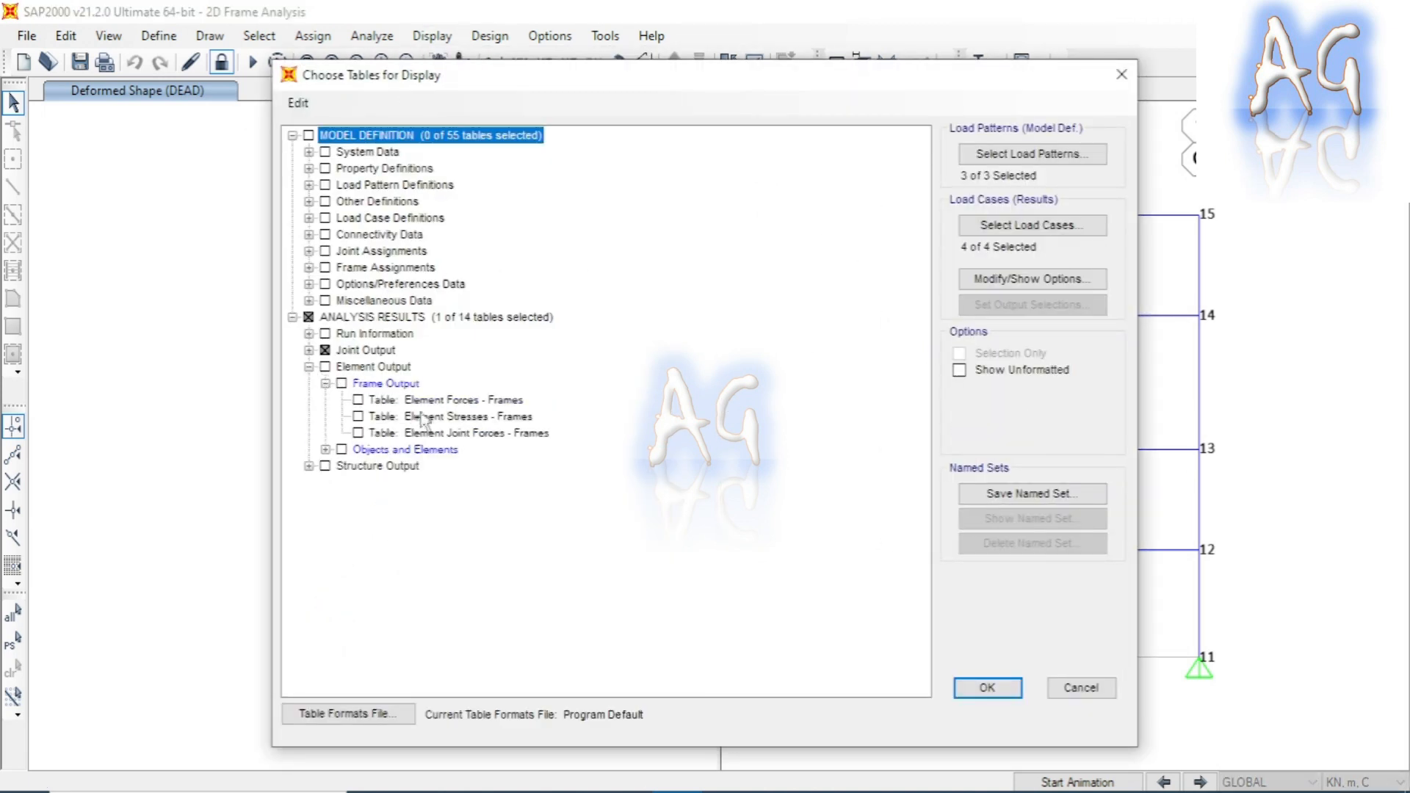
pyautogui.click(507, 401)
pyautogui.click(987, 688)
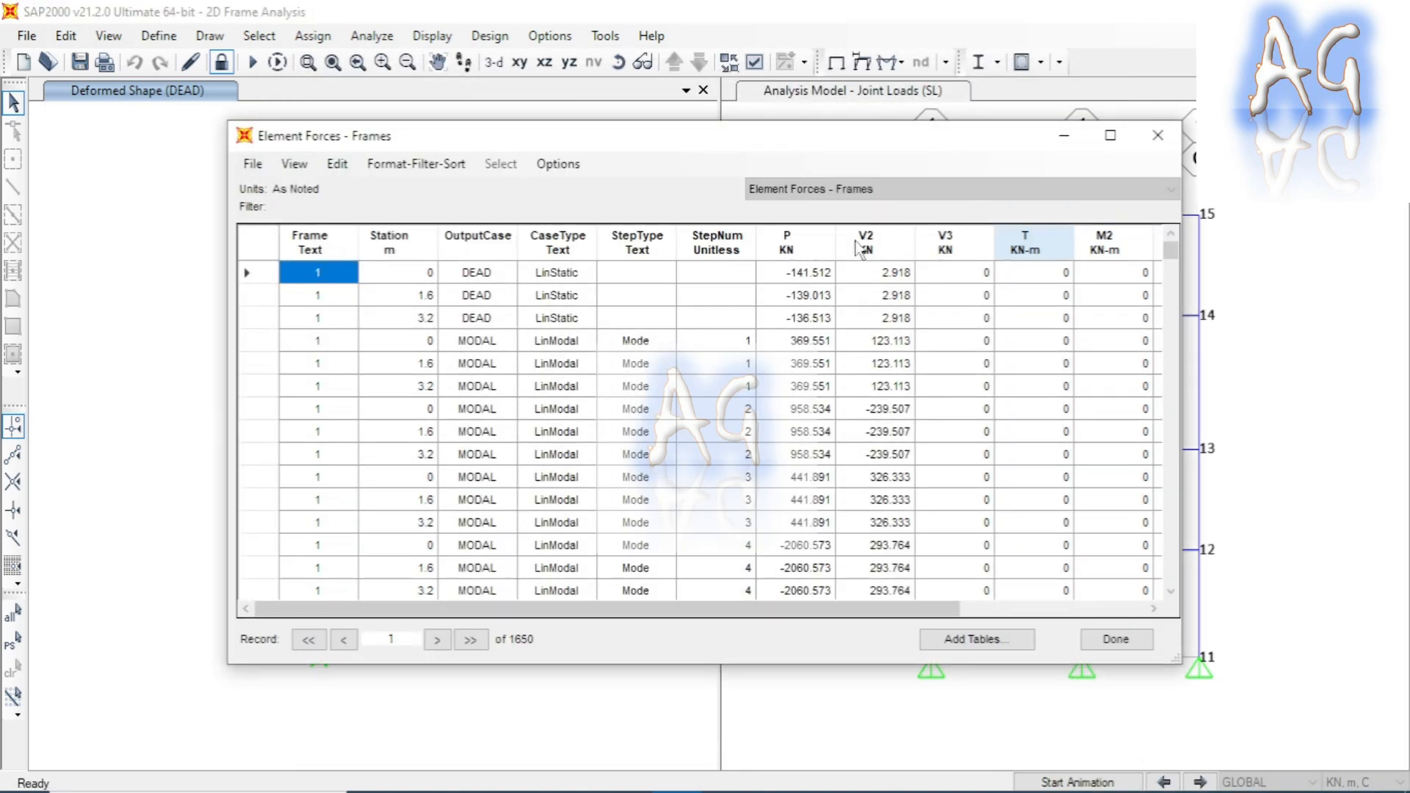
pyautogui.click(914, 189)
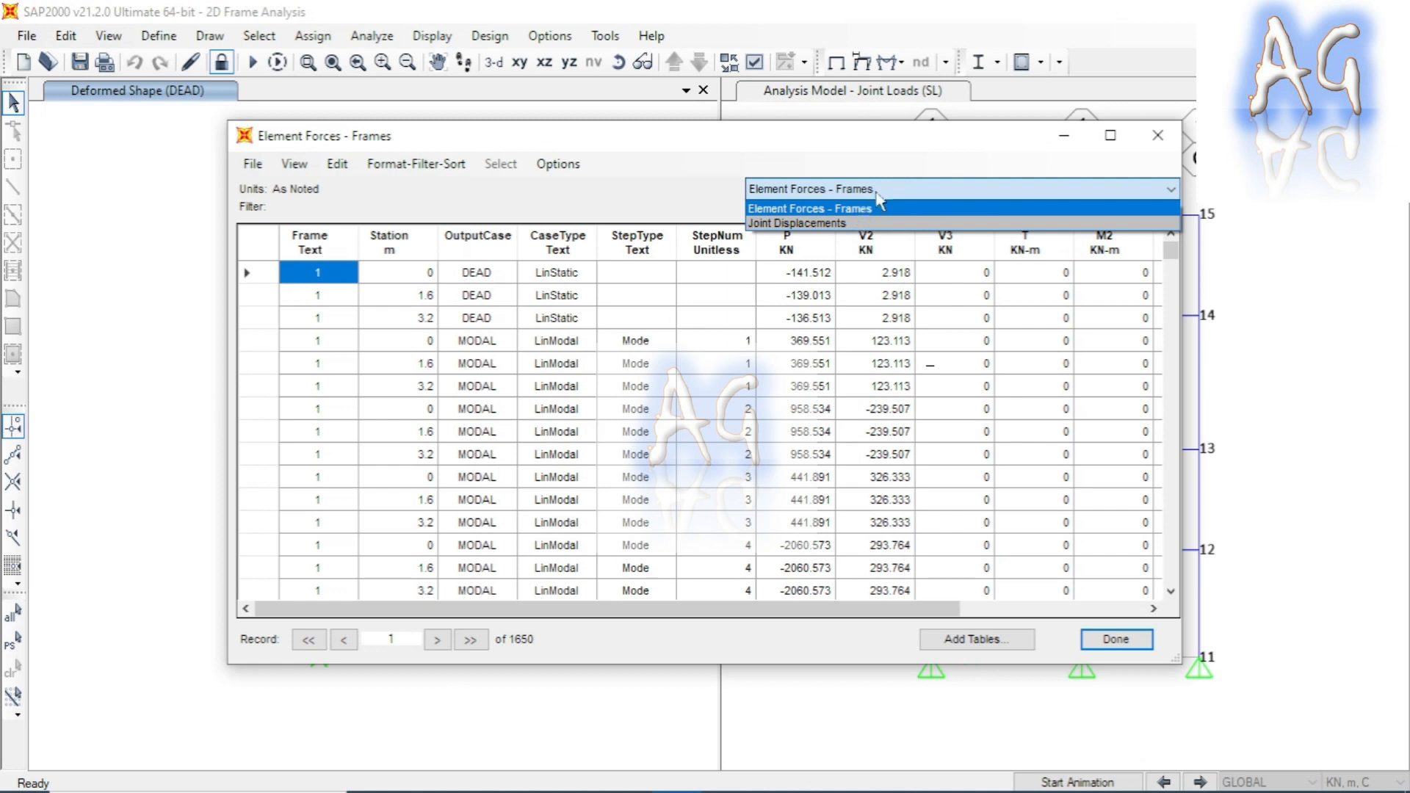
pyautogui.click(881, 208)
# Select the whole frame element forces table, export all tables to Excel and close the results window
pyautogui.click(256, 254)
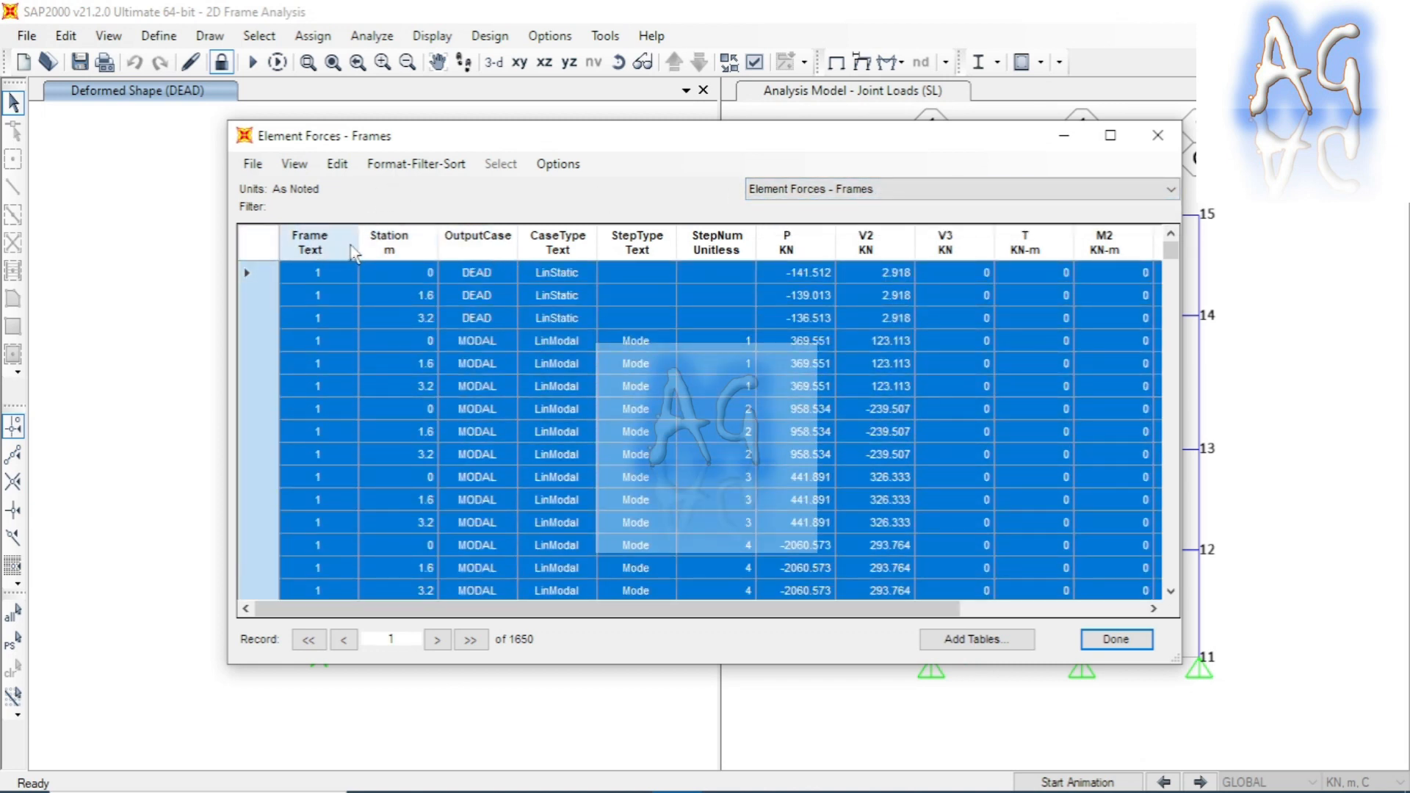
pyautogui.click(253, 164)
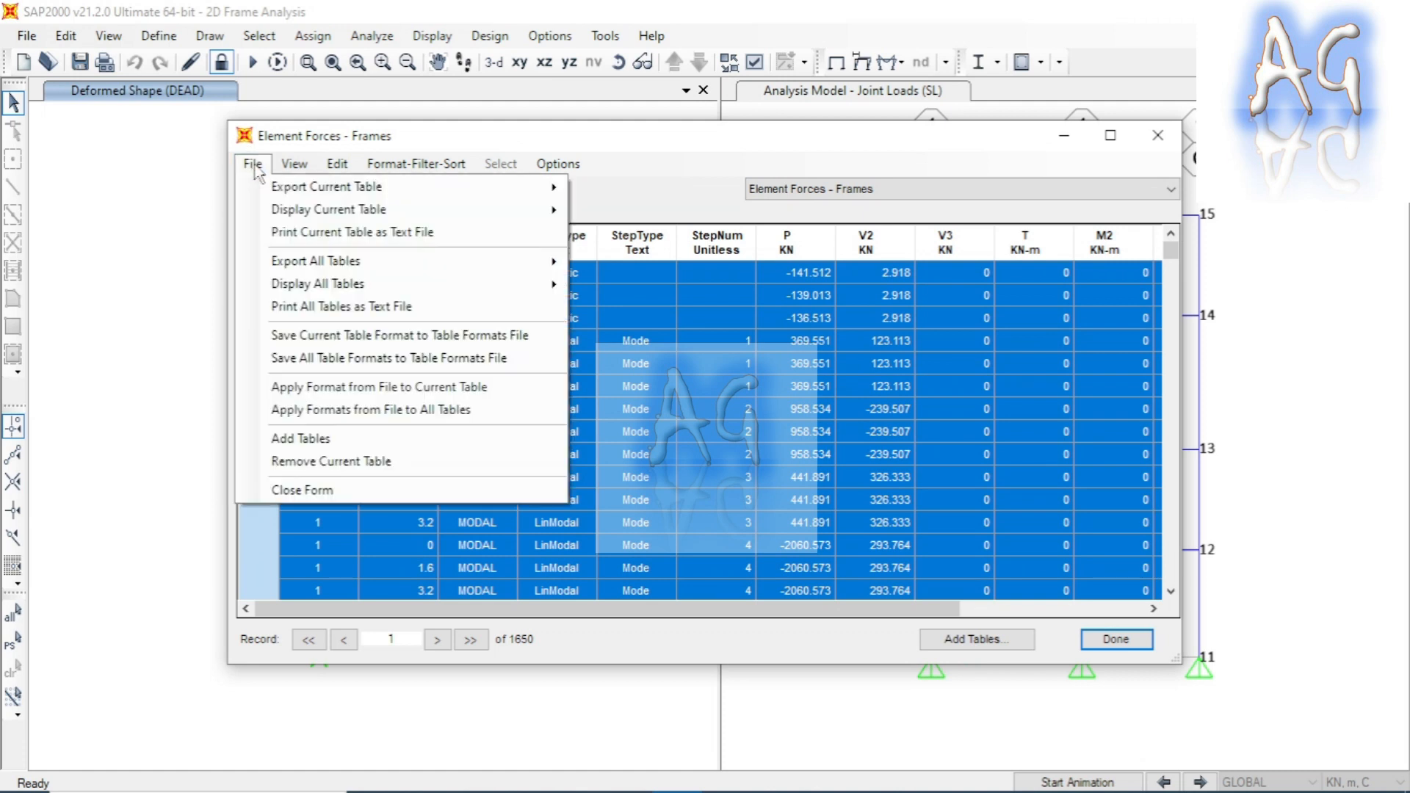
pyautogui.moveTo(379, 263)
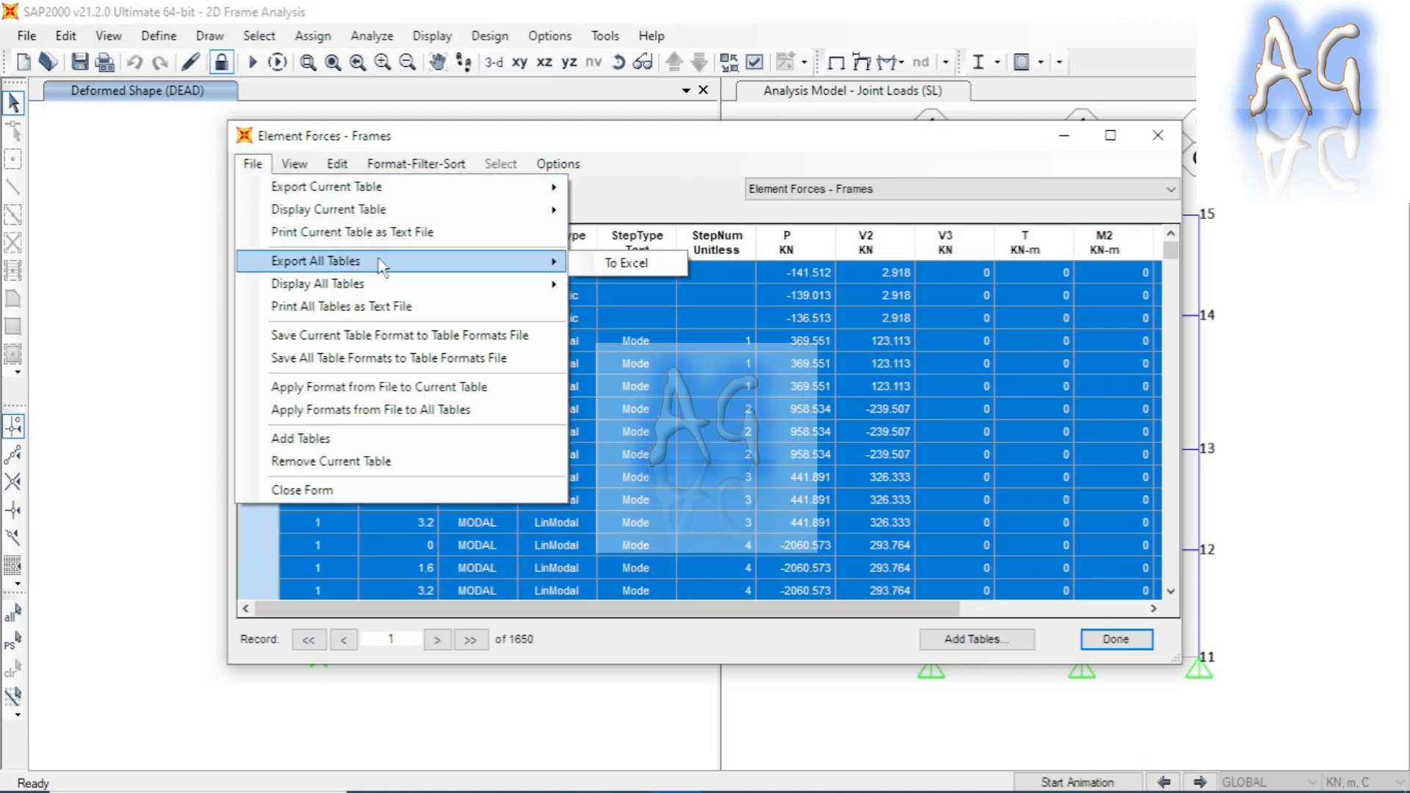
pyautogui.click(617, 263)
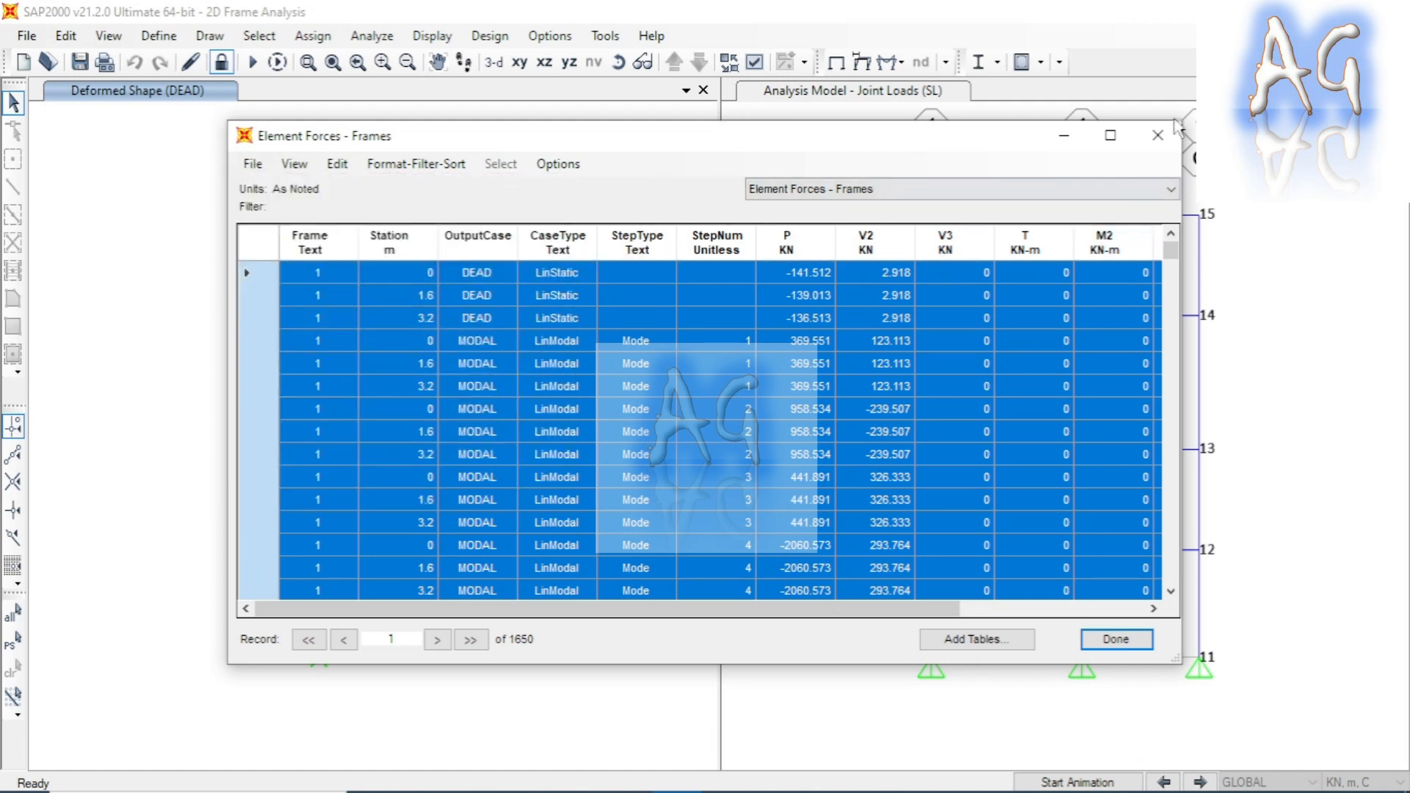
pyautogui.click(1158, 135)
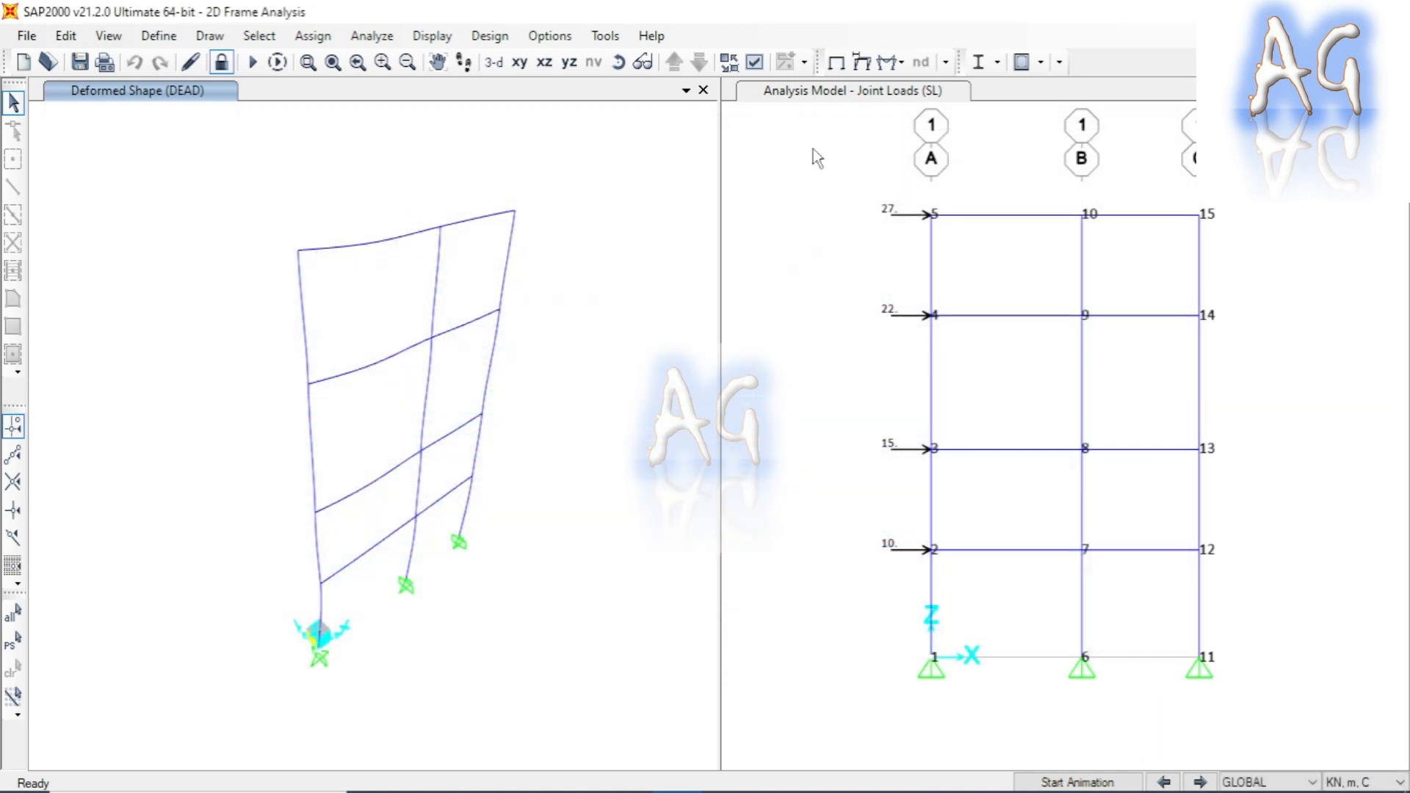
# Show the frames' Moment 3-3 diagram for the DEAD case in the 3-D view, keeping the settings dialog clear of the model
pyautogui.click(889, 66)
pyautogui.click(576, 284)
pyautogui.click(890, 62)
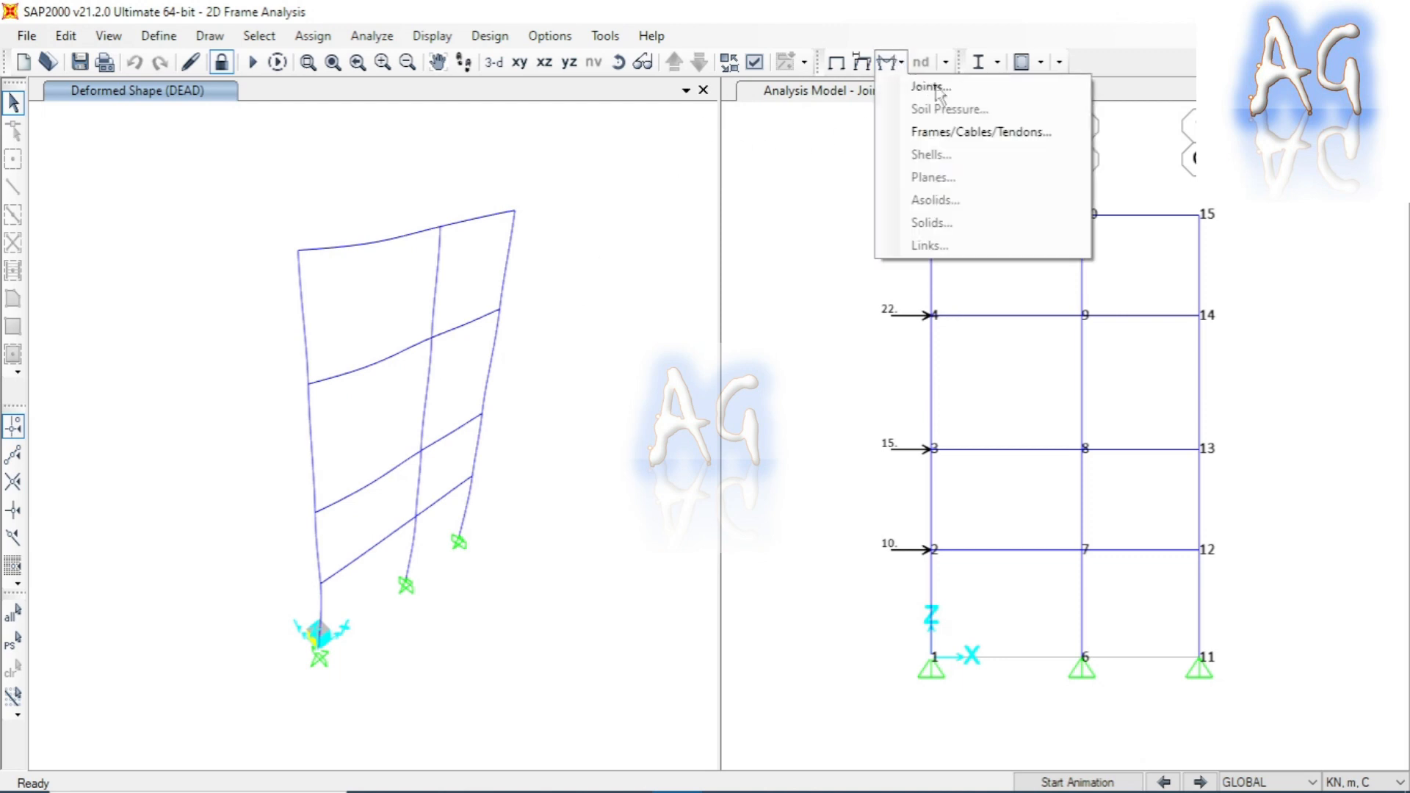
pyautogui.click(985, 134)
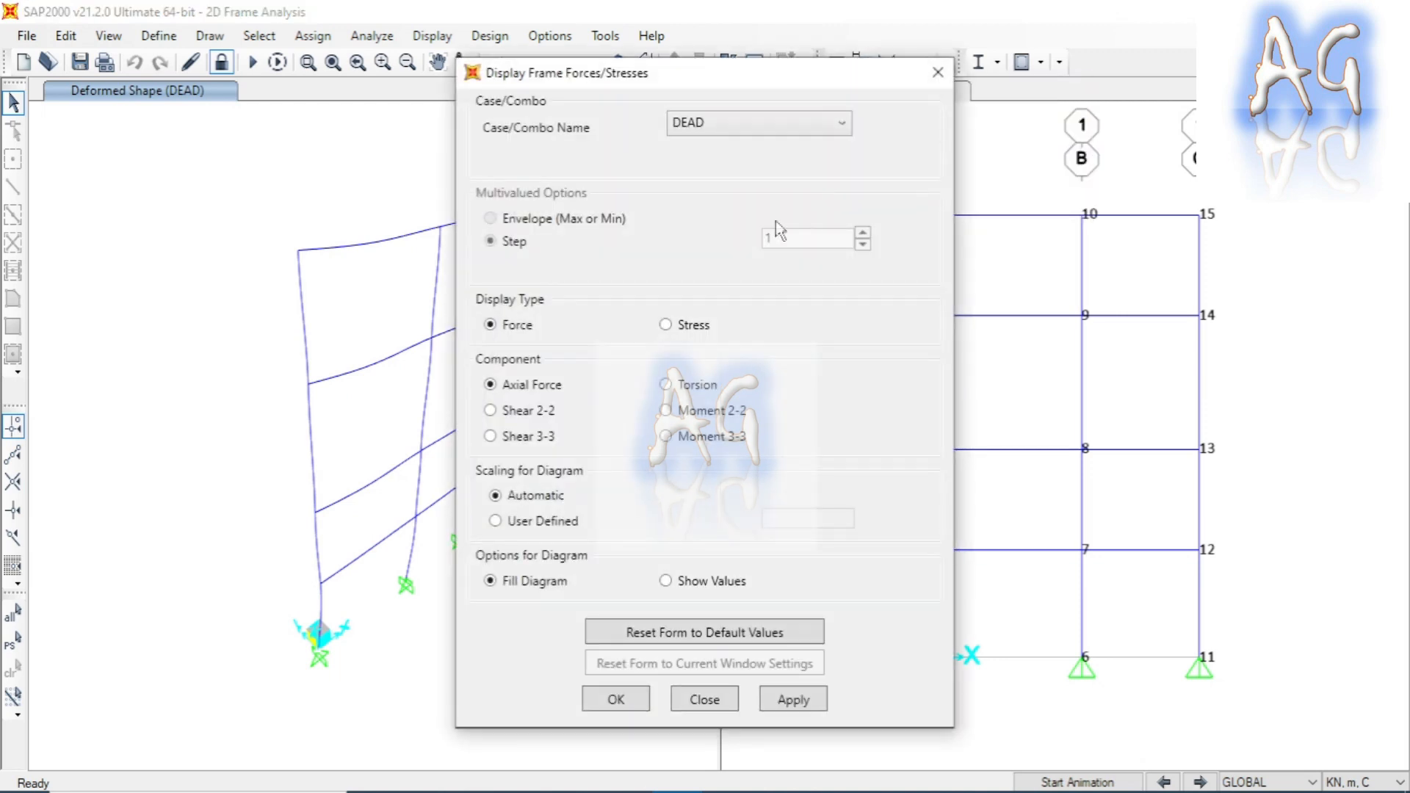
pyautogui.click(714, 127)
pyautogui.click(692, 144)
pyautogui.click(721, 439)
pyautogui.click(793, 699)
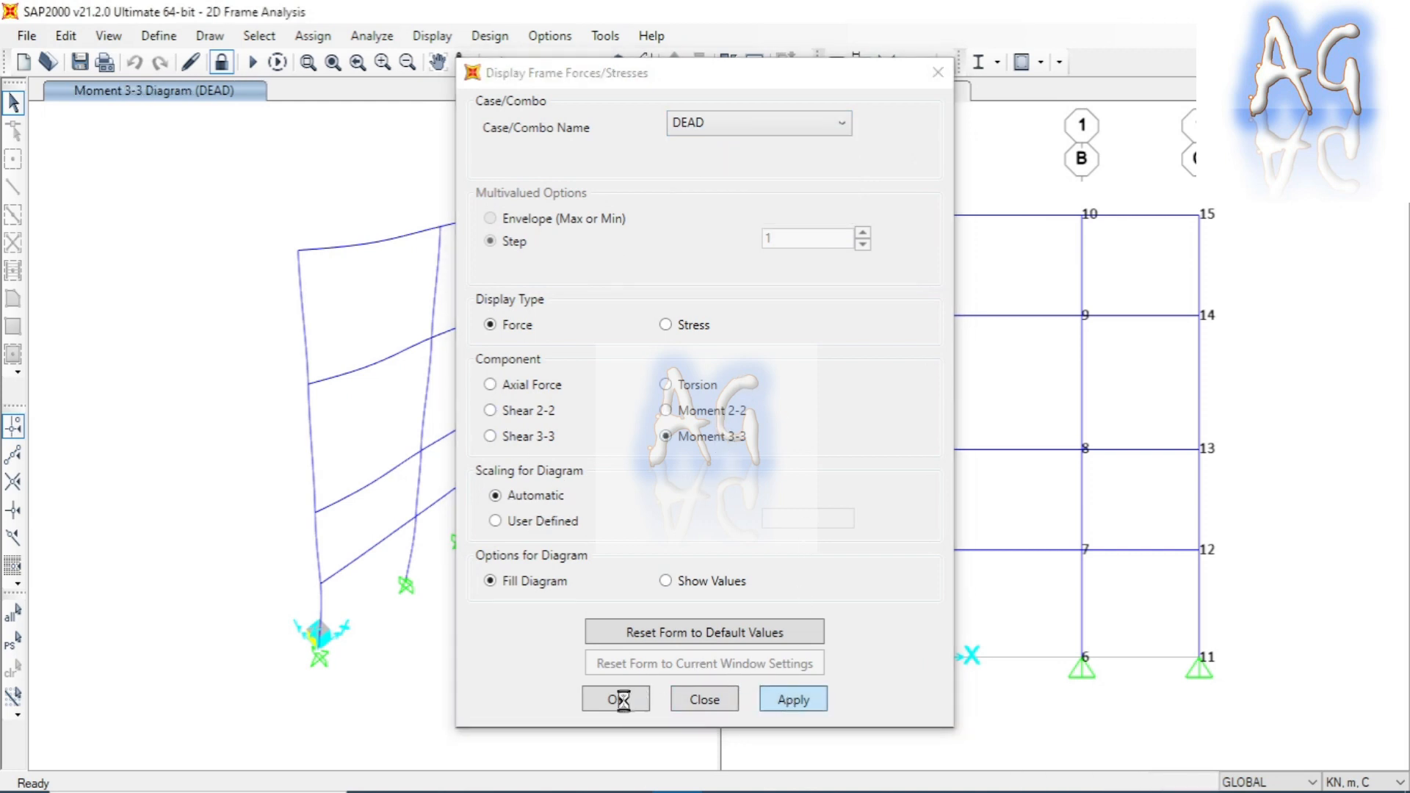
pyautogui.moveTo(786, 76); pyautogui.dragTo(1024, 45)
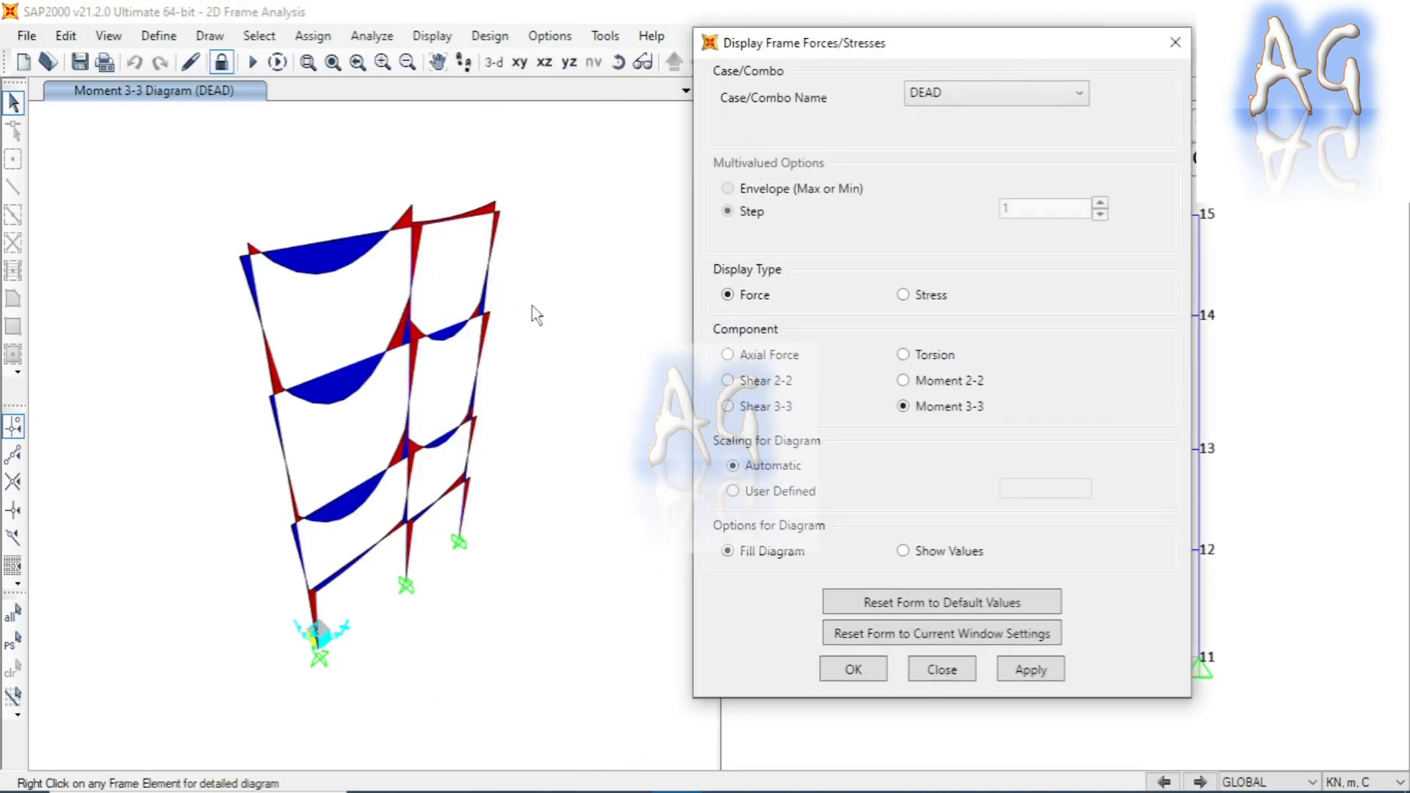
# Switch the Moment 3-3 diagram to load case LL
pyautogui.click(977, 92)
pyautogui.click(962, 139)
pyautogui.click(984, 98)
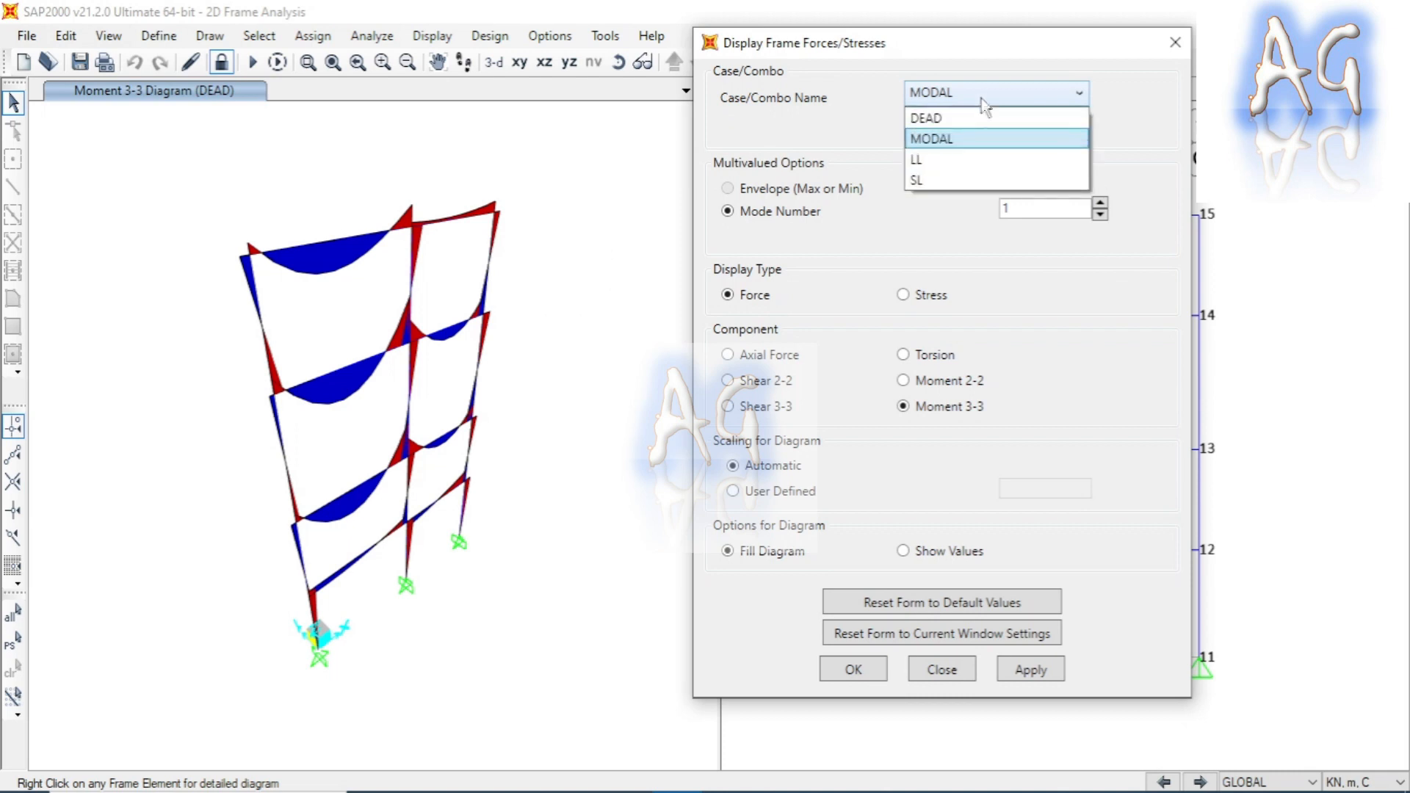
pyautogui.click(973, 158)
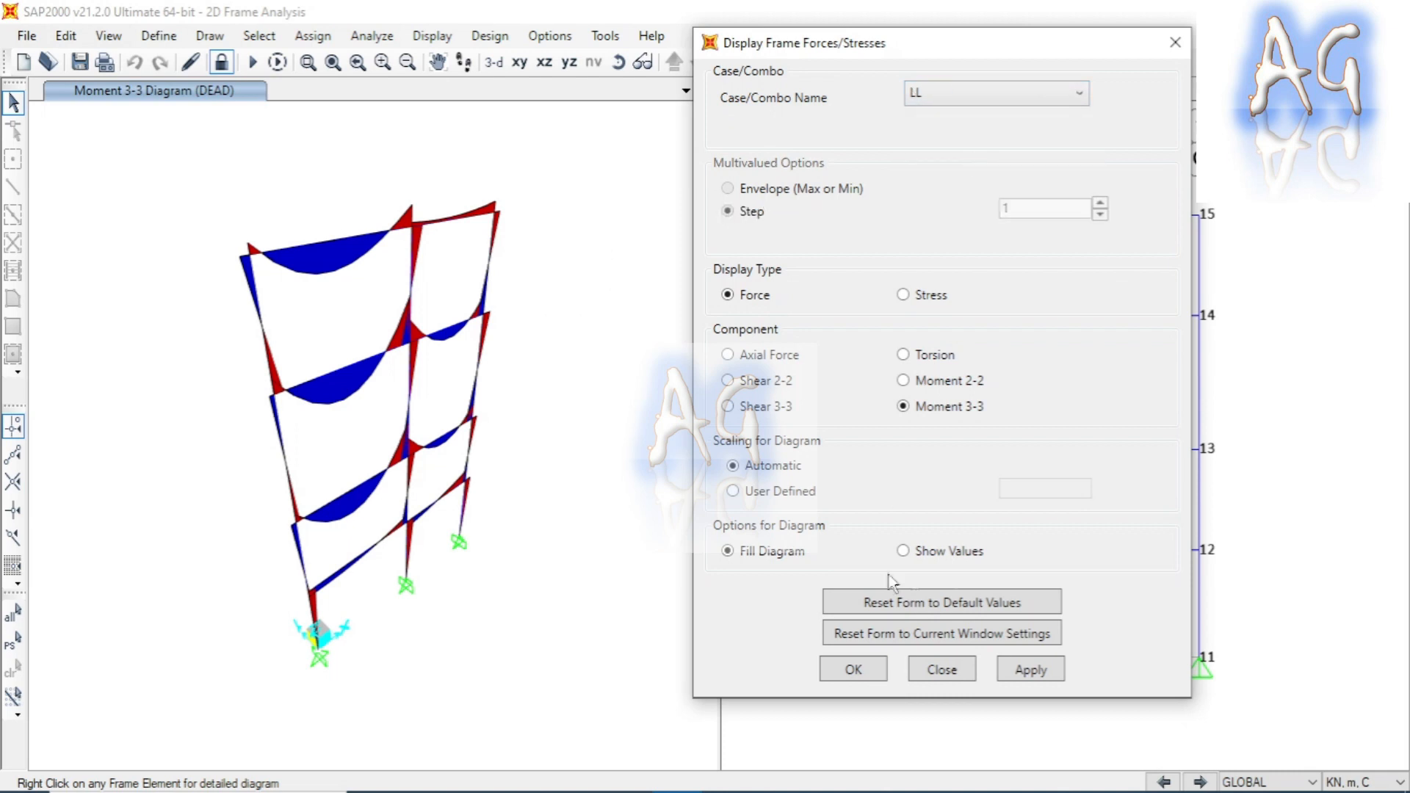
pyautogui.click(1030, 669)
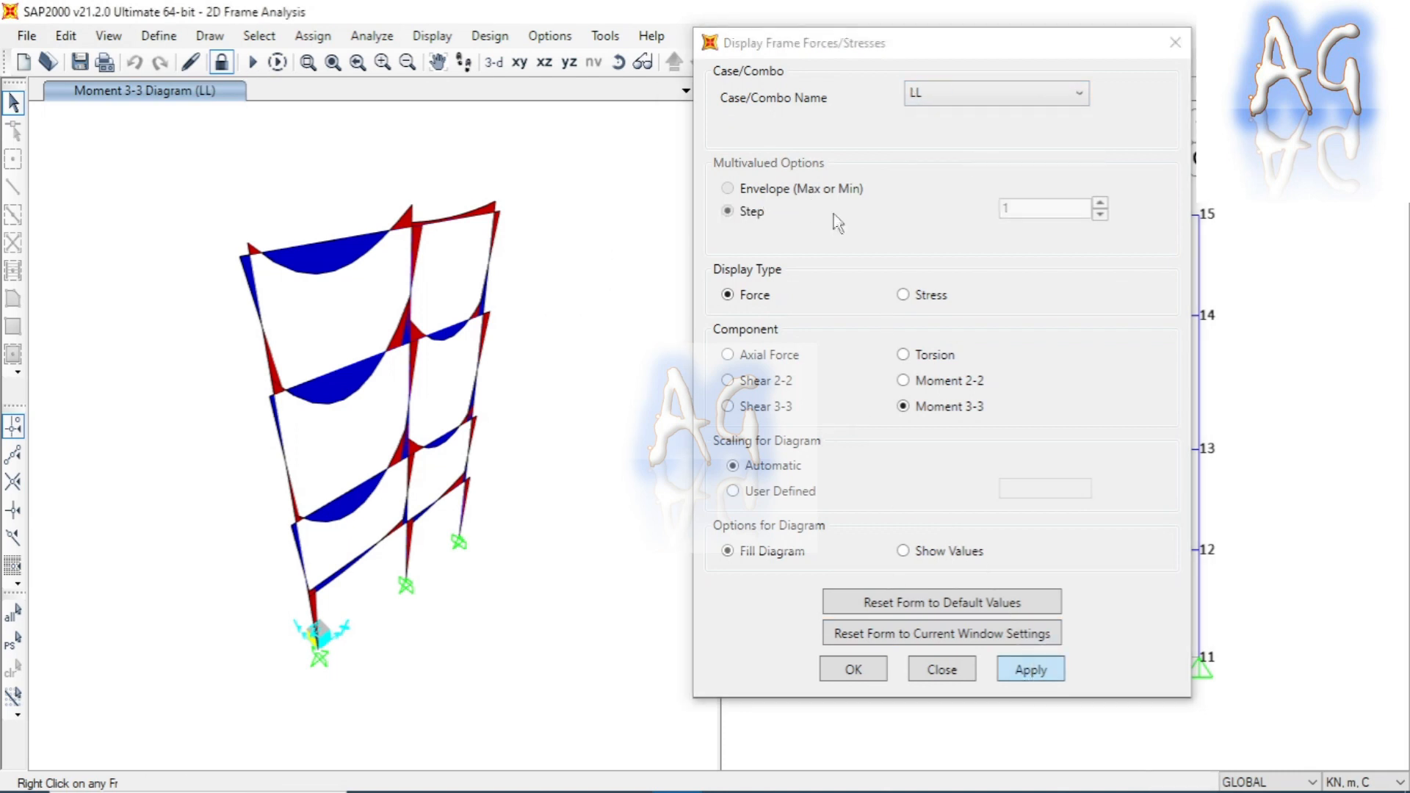
# Switch the frames' Moment 3-3 diagram to load case SL
pyautogui.click(991, 97)
pyautogui.click(968, 175)
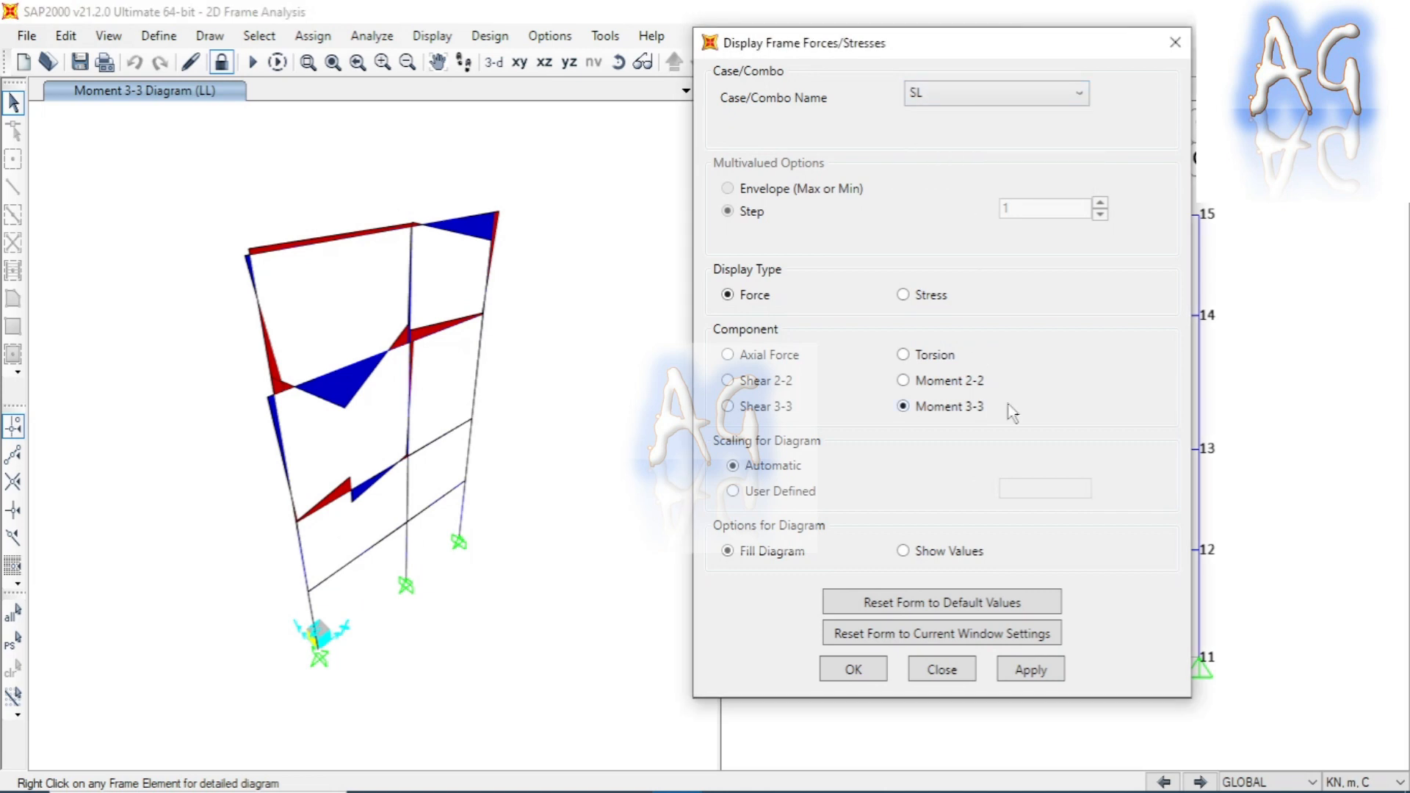
pyautogui.click(1032, 669)
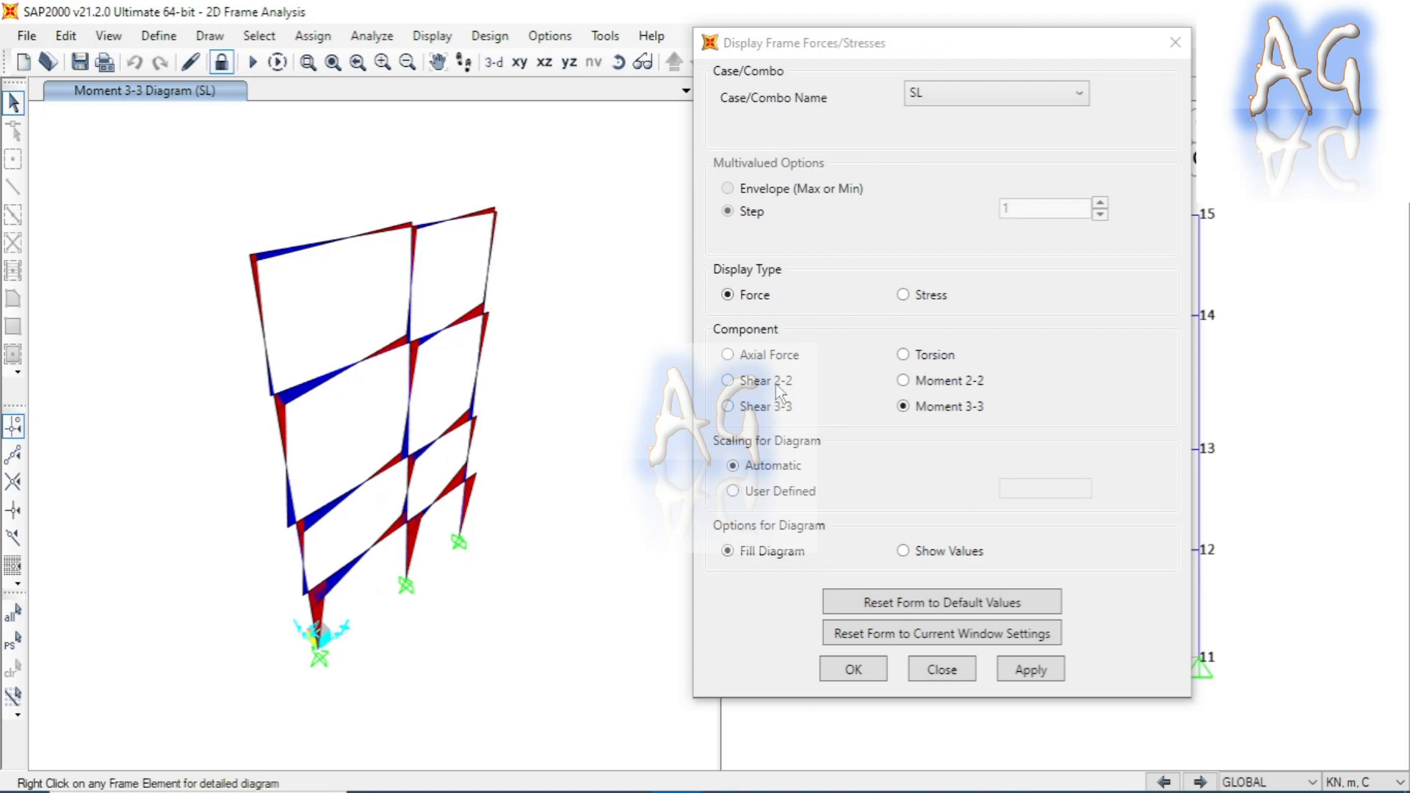
# Display the frames' Shear 3-3 diagram for load case SL, followed by the Shear 2-2 diagram
pyautogui.click(763, 409)
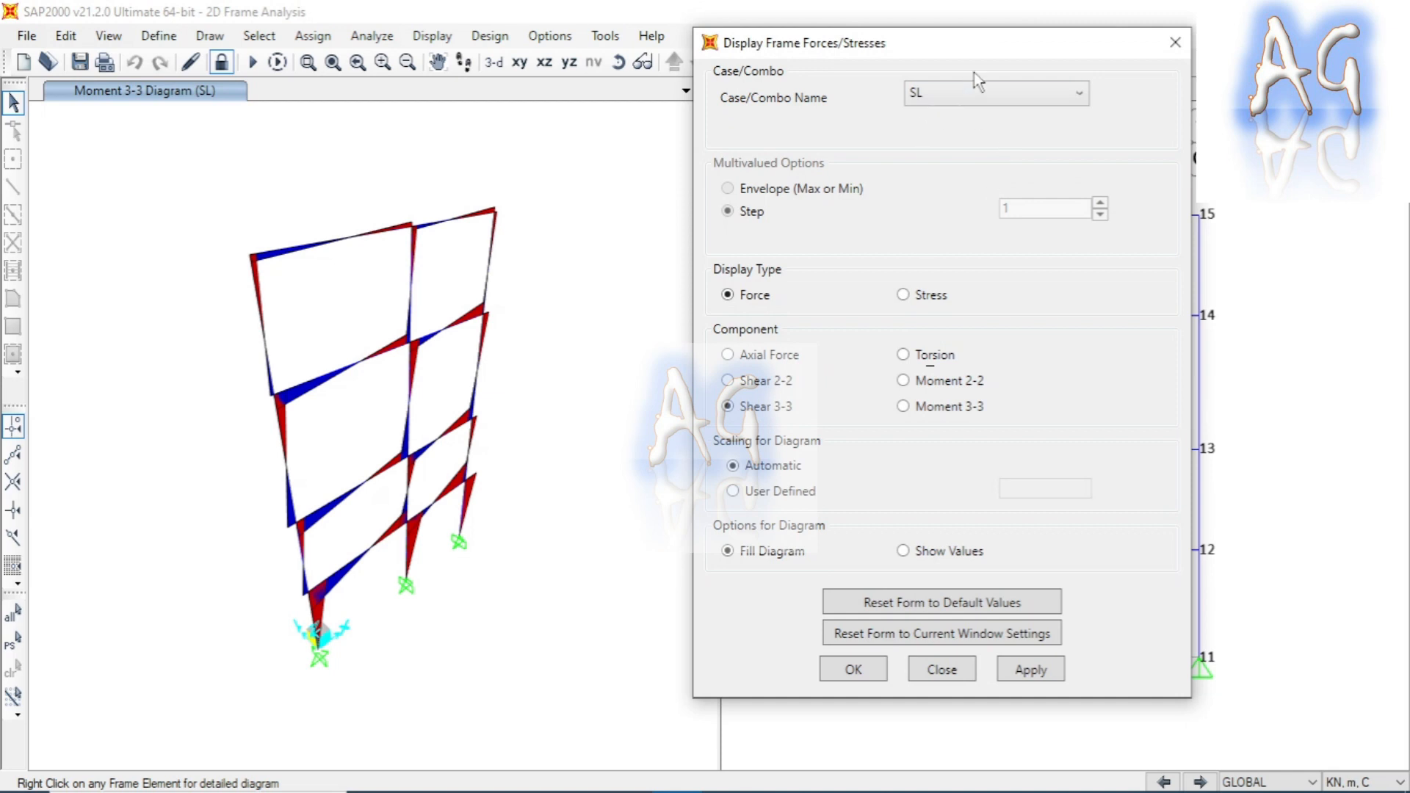
pyautogui.click(1031, 679)
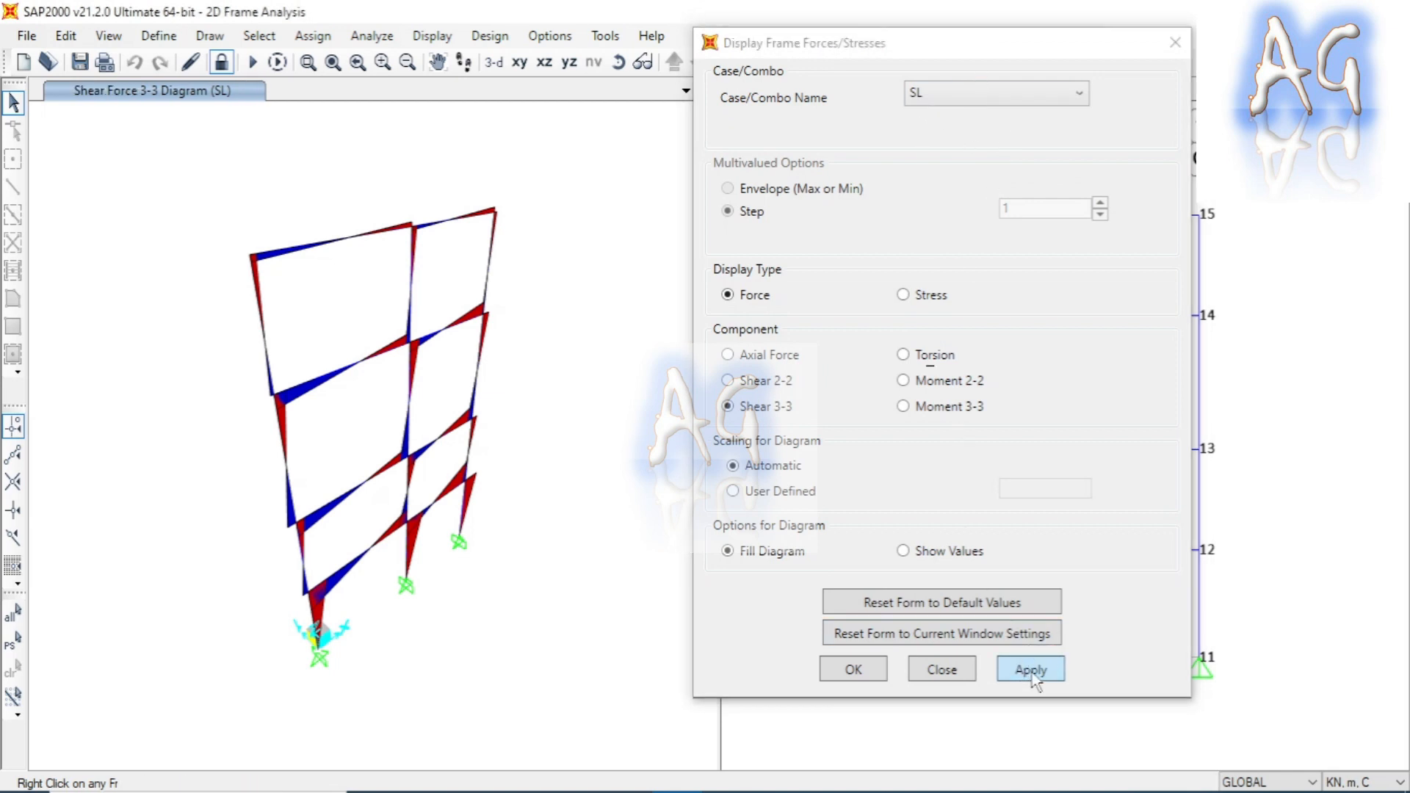
pyautogui.click(767, 385)
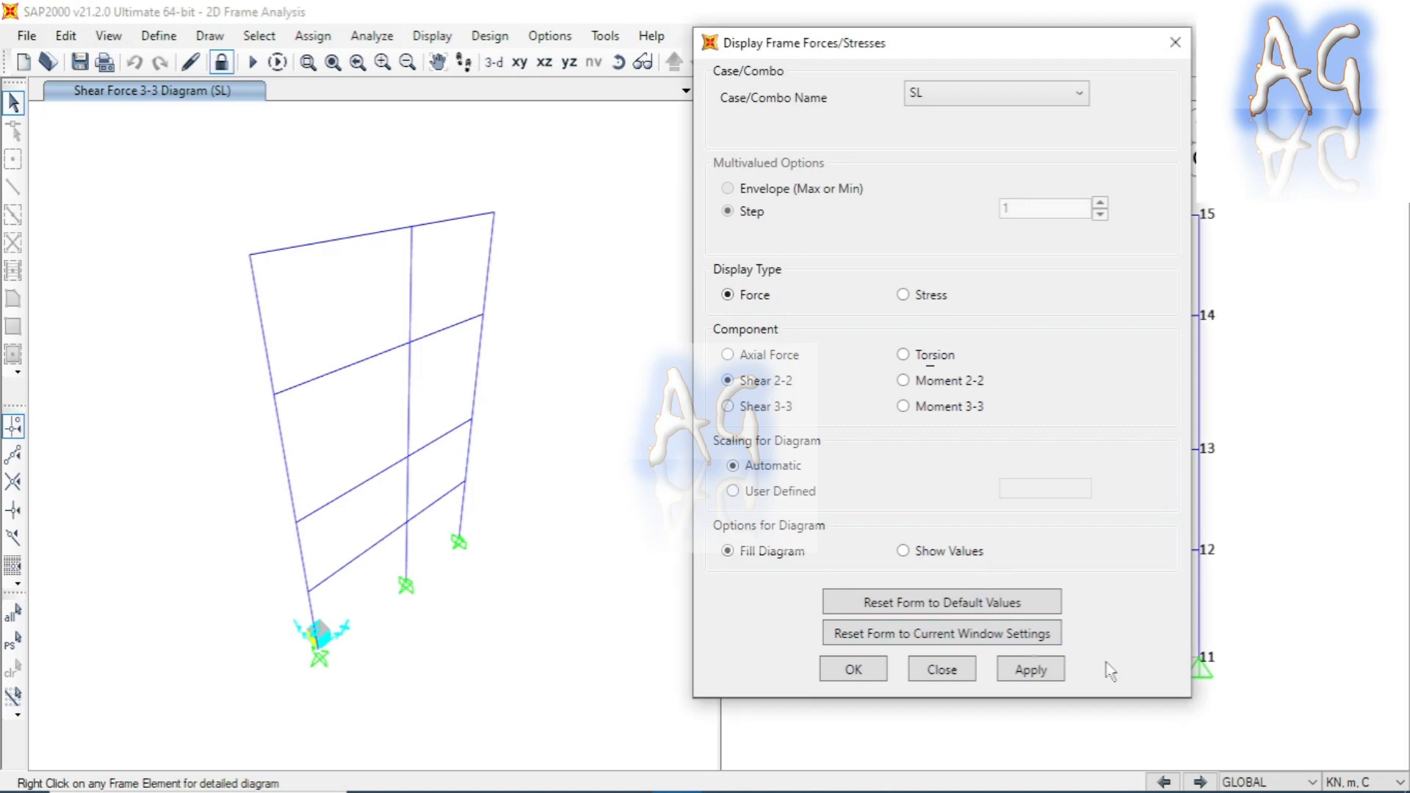
pyautogui.click(1032, 670)
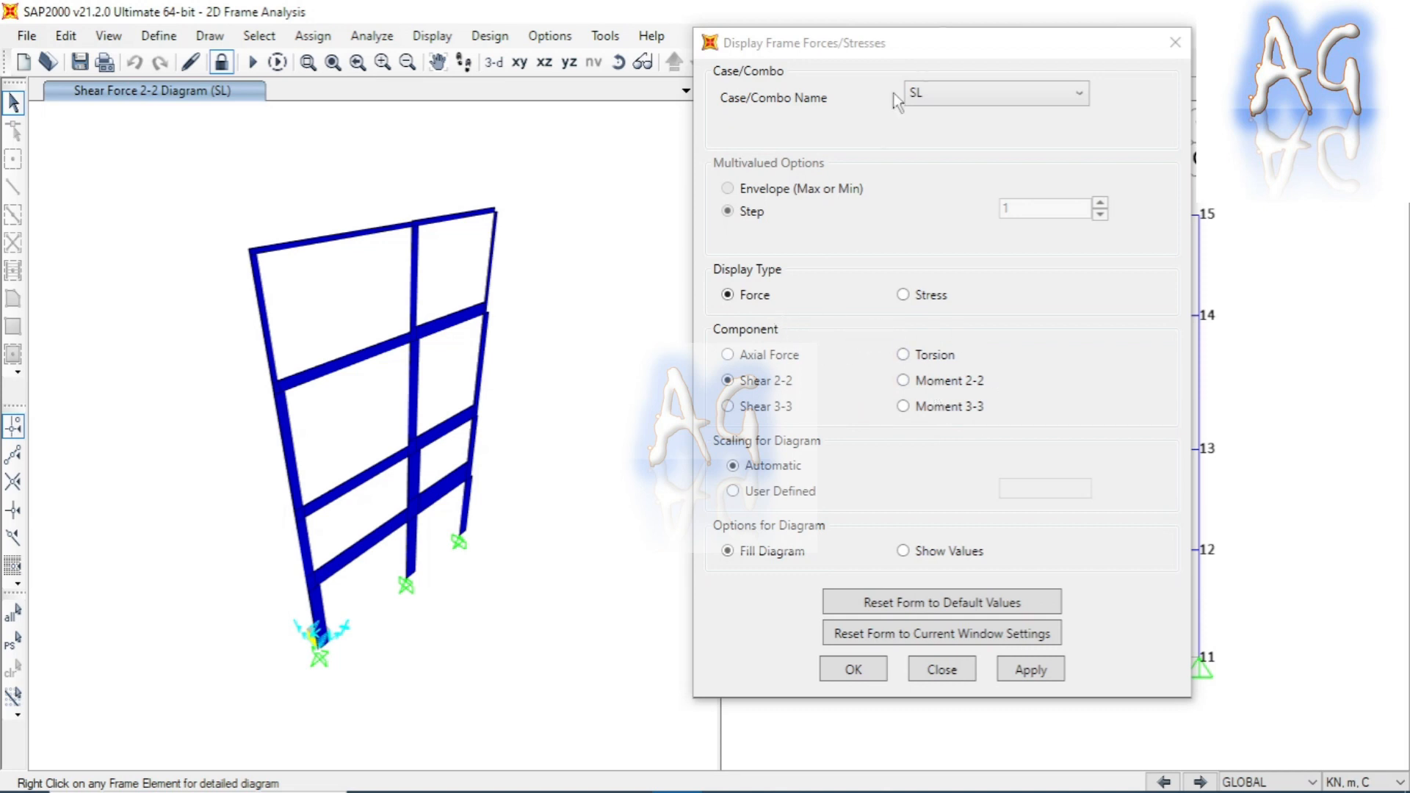
# Show values instead of the filled diagram on the SL Shear 2-2 display and close the diagram settings
pyautogui.moveTo(971, 43); pyautogui.dragTo(981, 50)
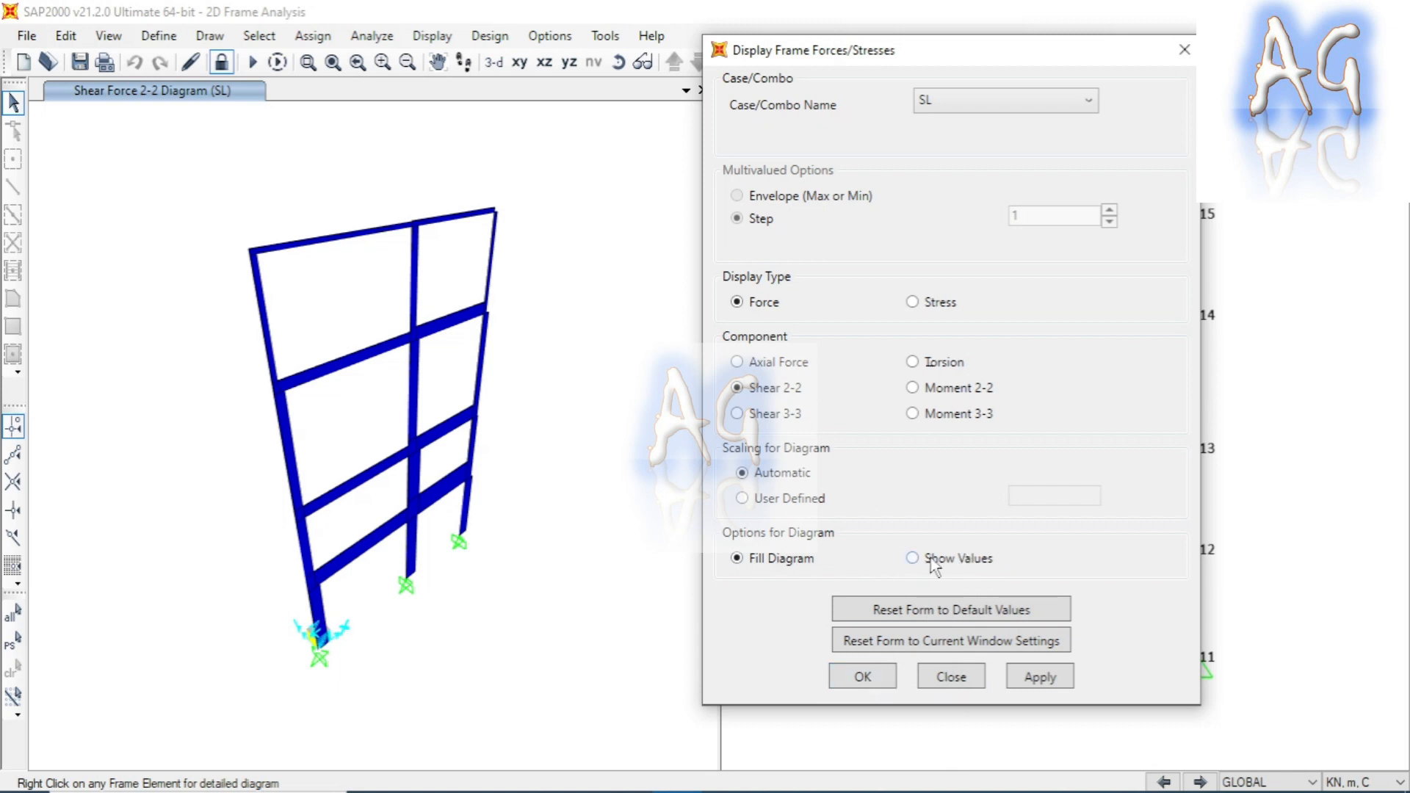
pyautogui.click(1032, 686)
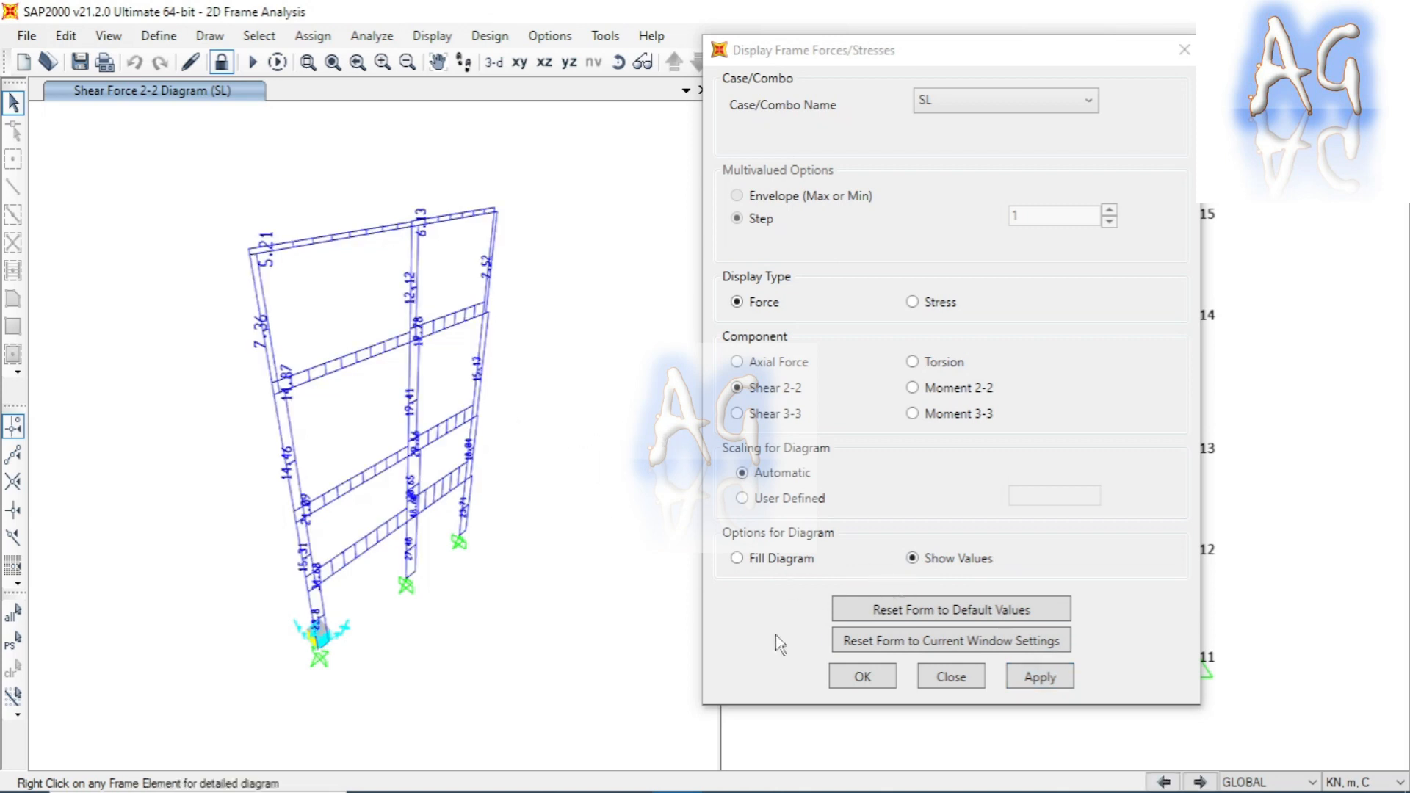
pyautogui.click(864, 677)
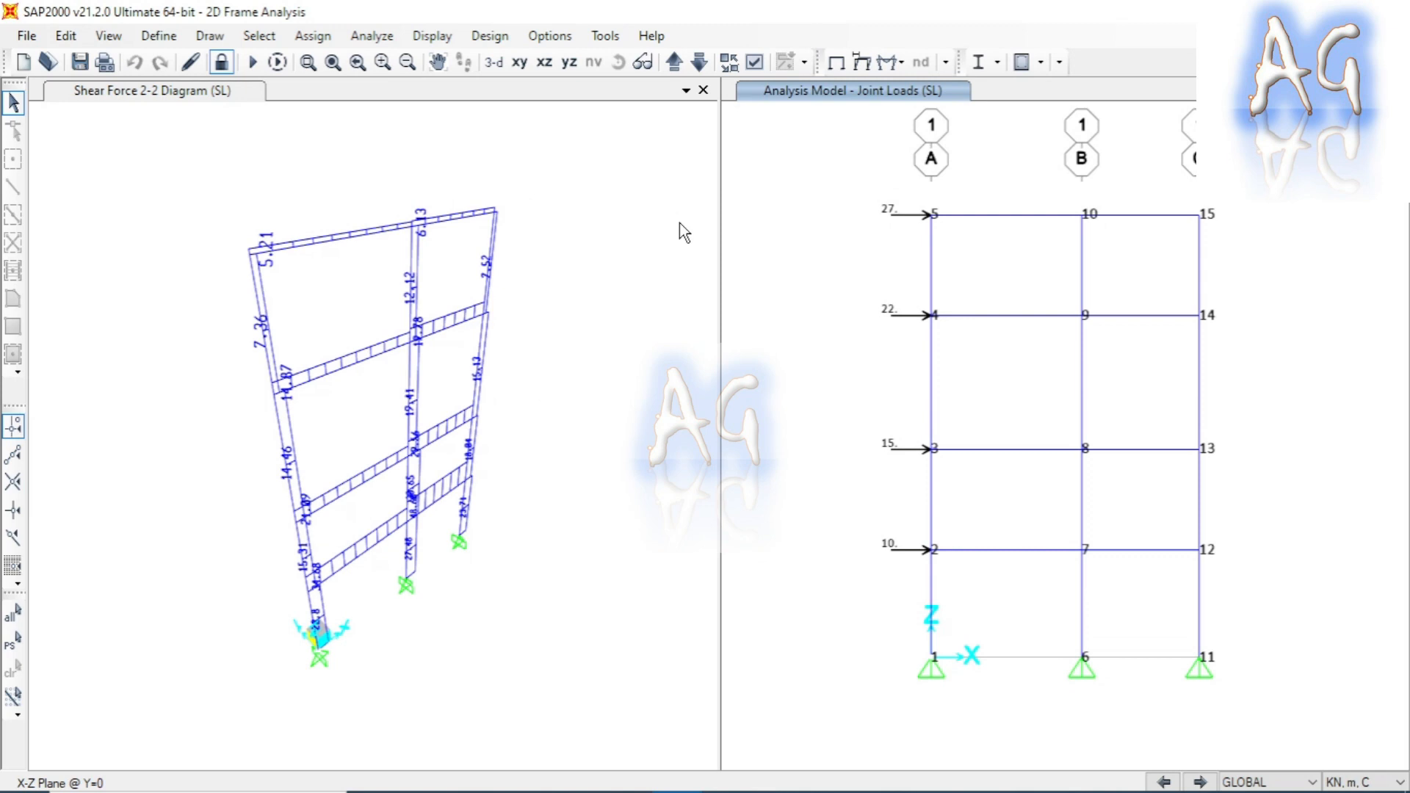